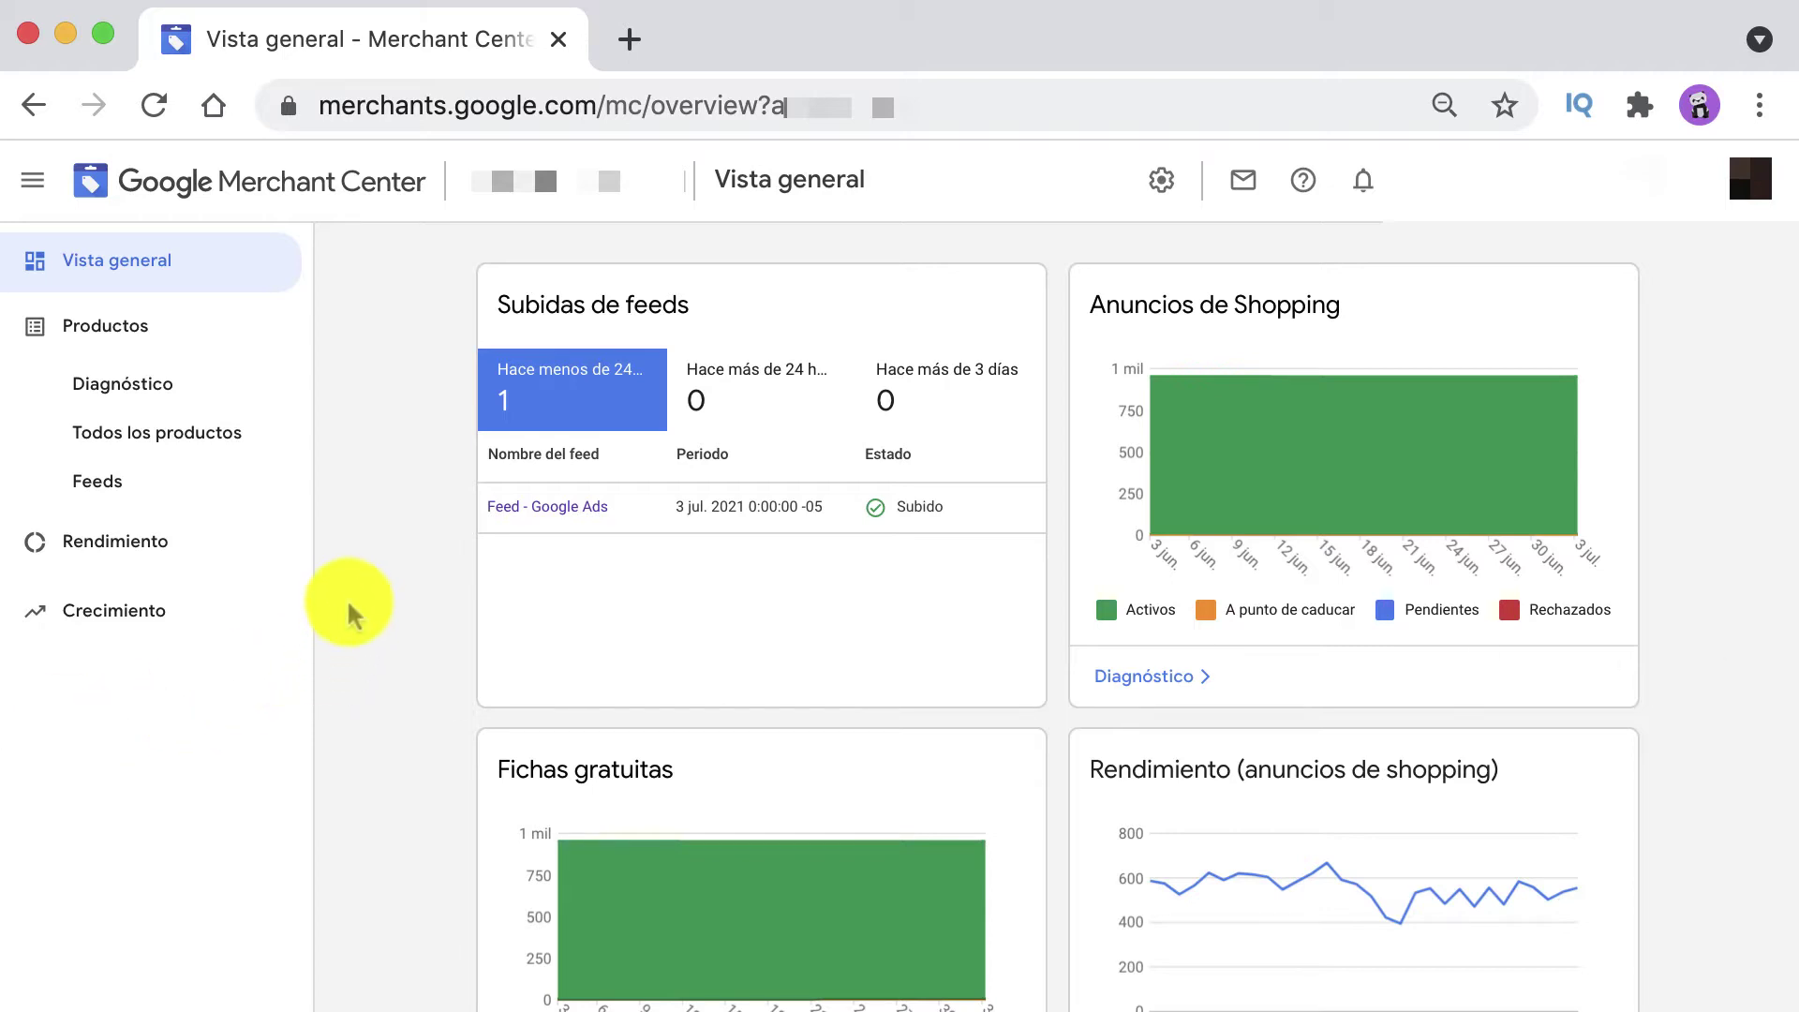
- Open the primary feed "Feed - Google Ads" from the product feeds list
click(123, 503)
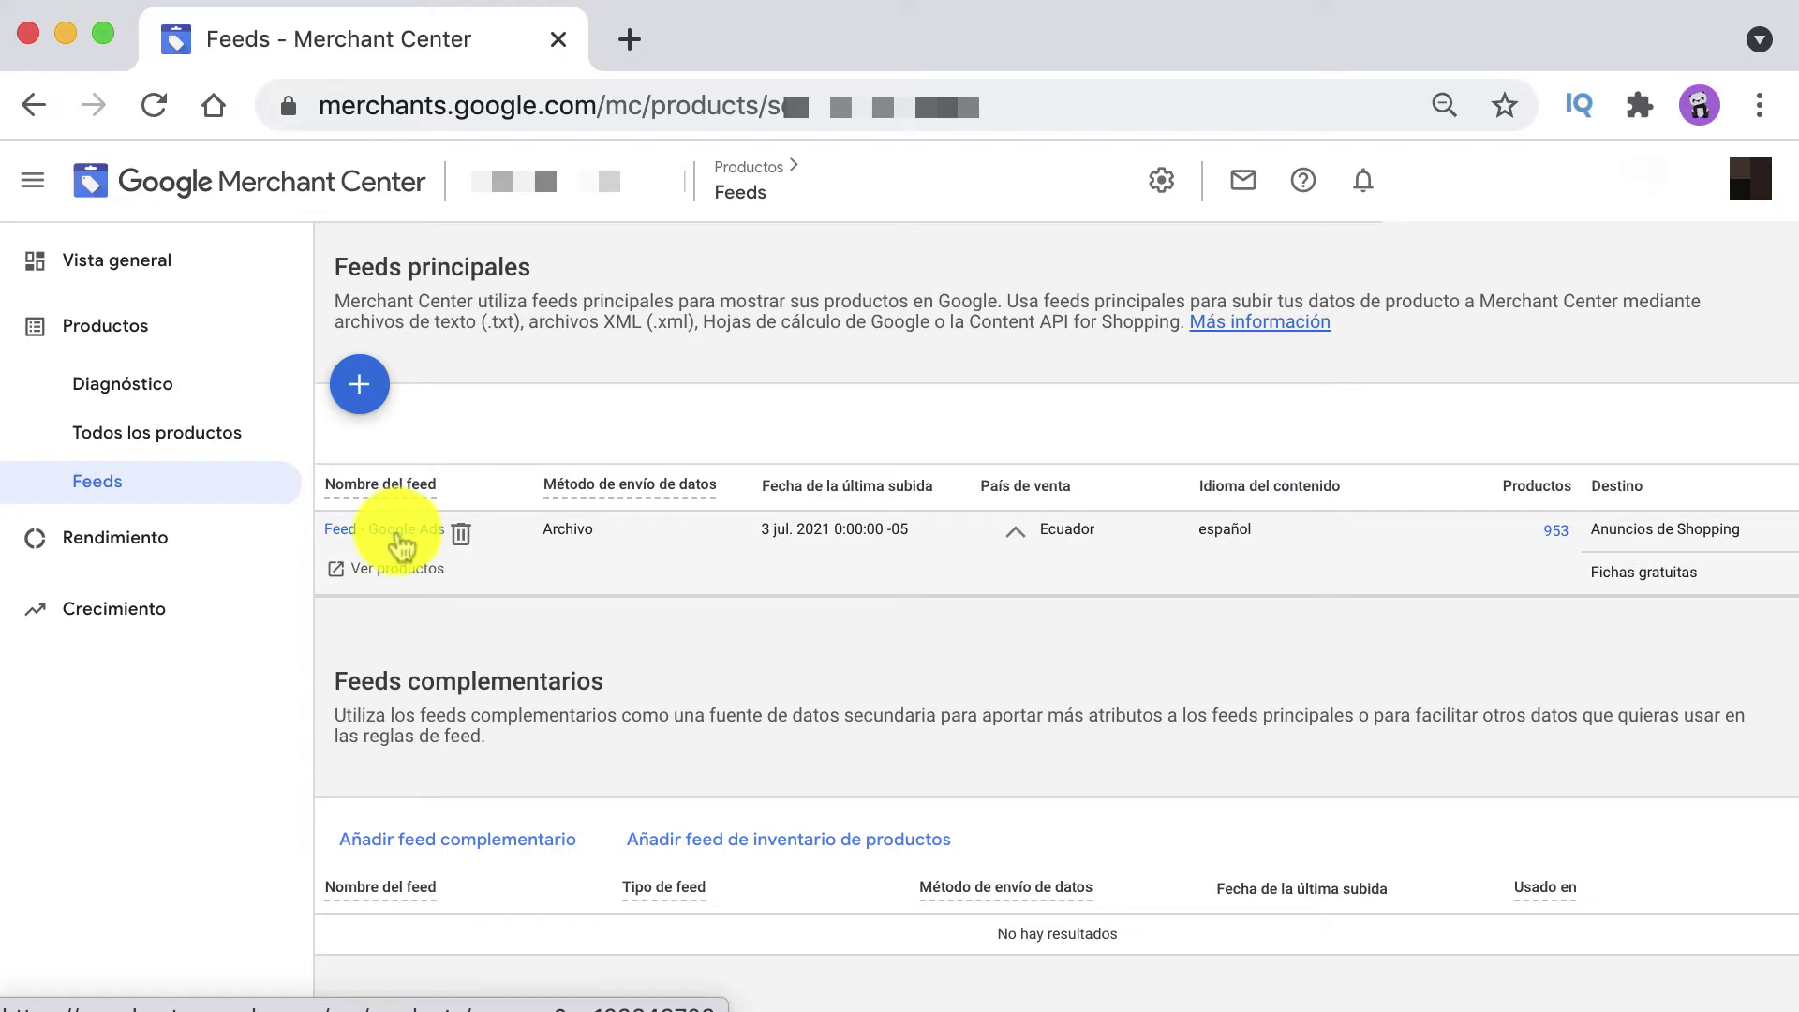
scroll(405, 576, down, 1)
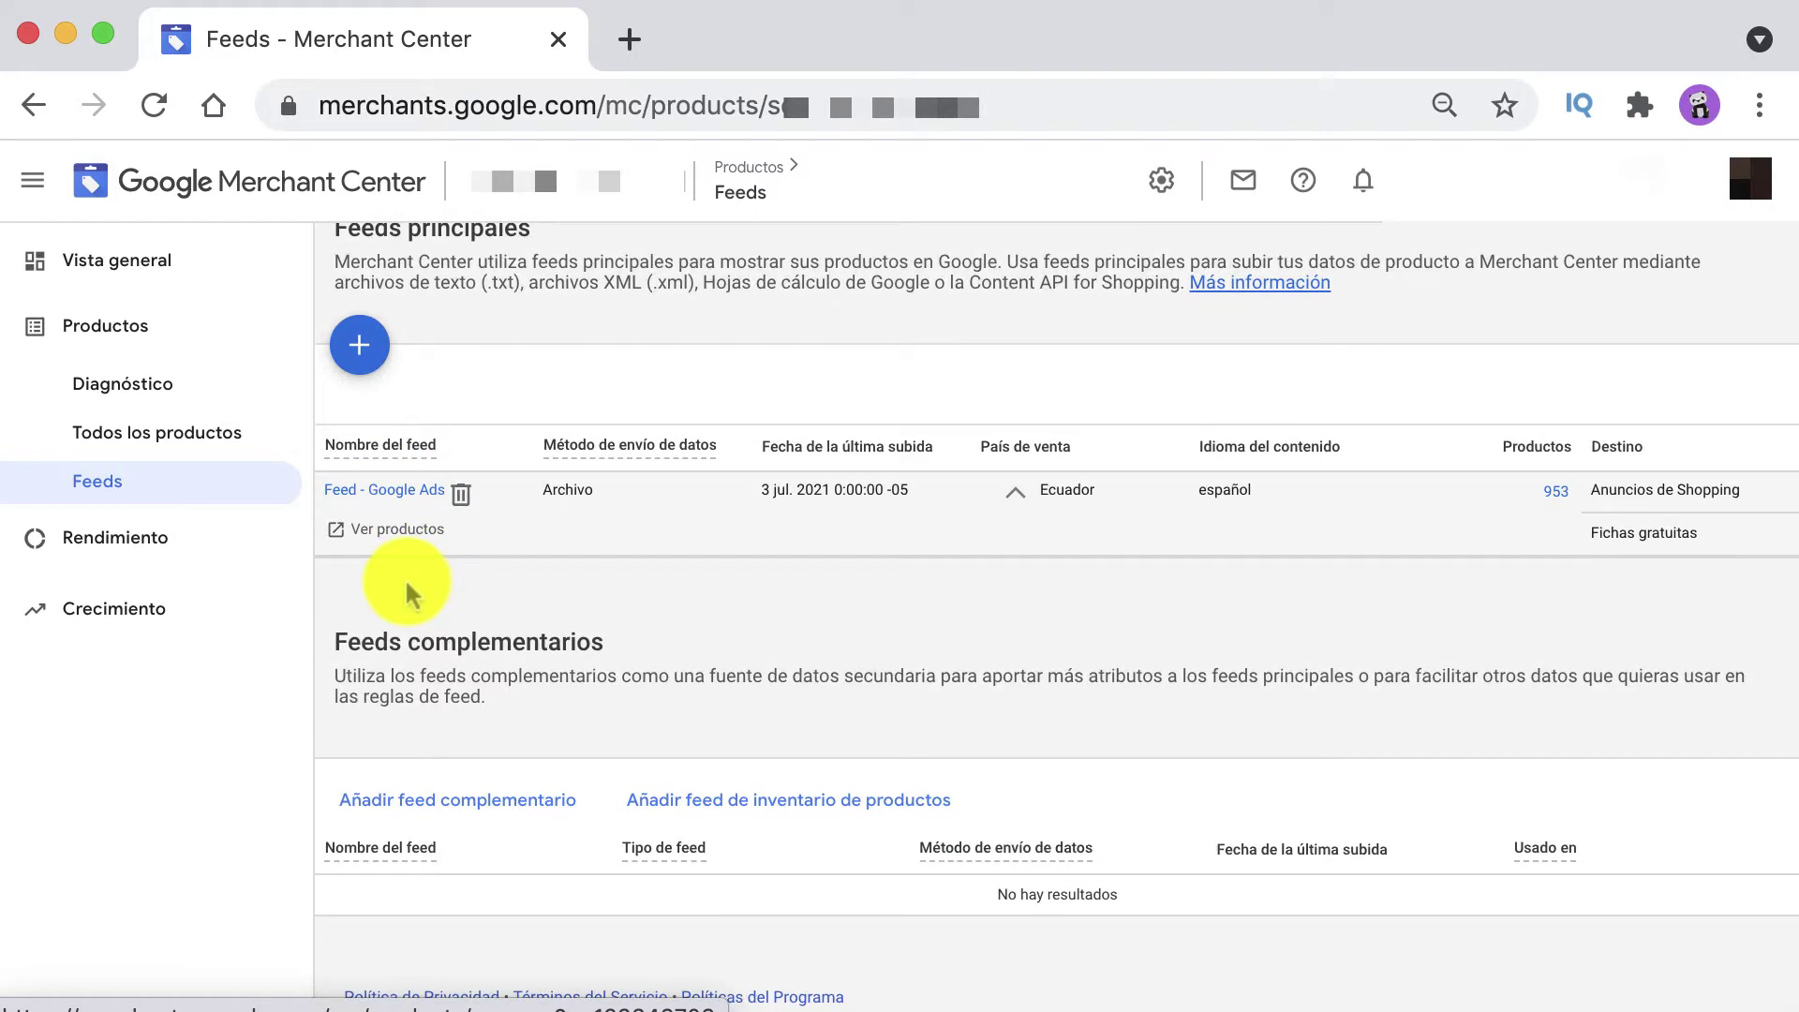
click(401, 506)
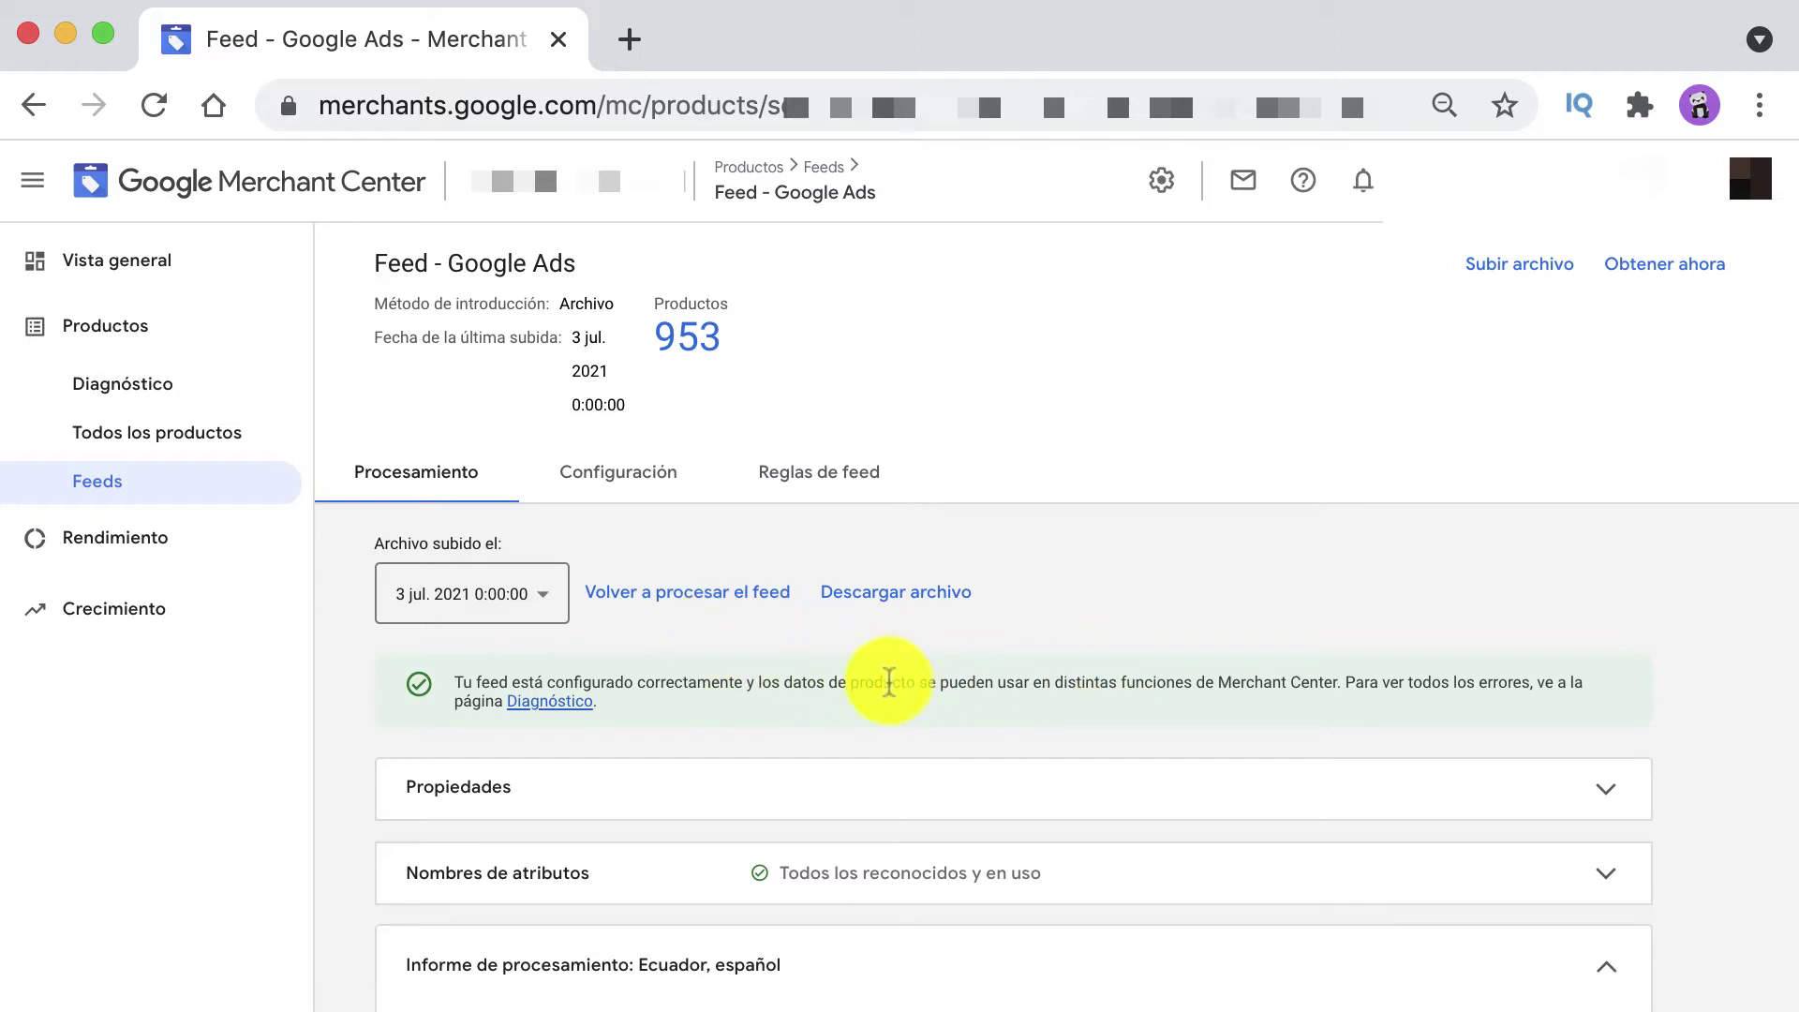
- Look over the feed's configuration and feed rules, and return to its processing details
click(604, 480)
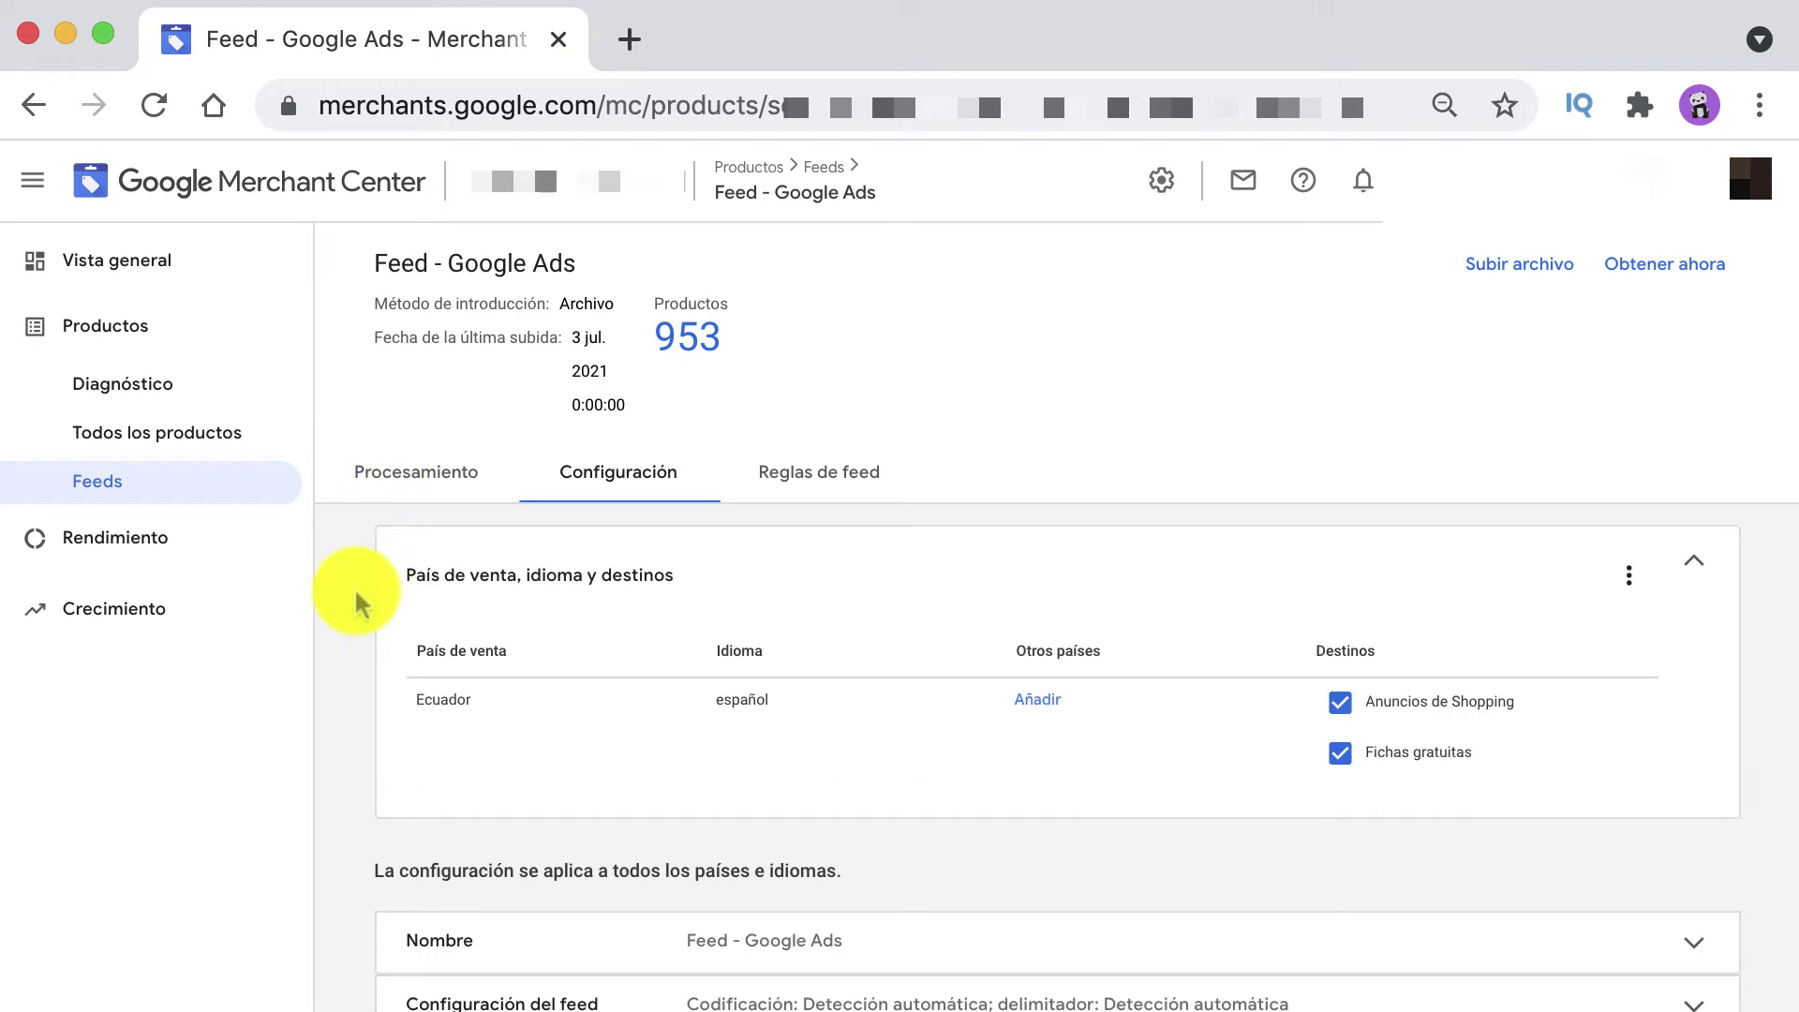
click(828, 476)
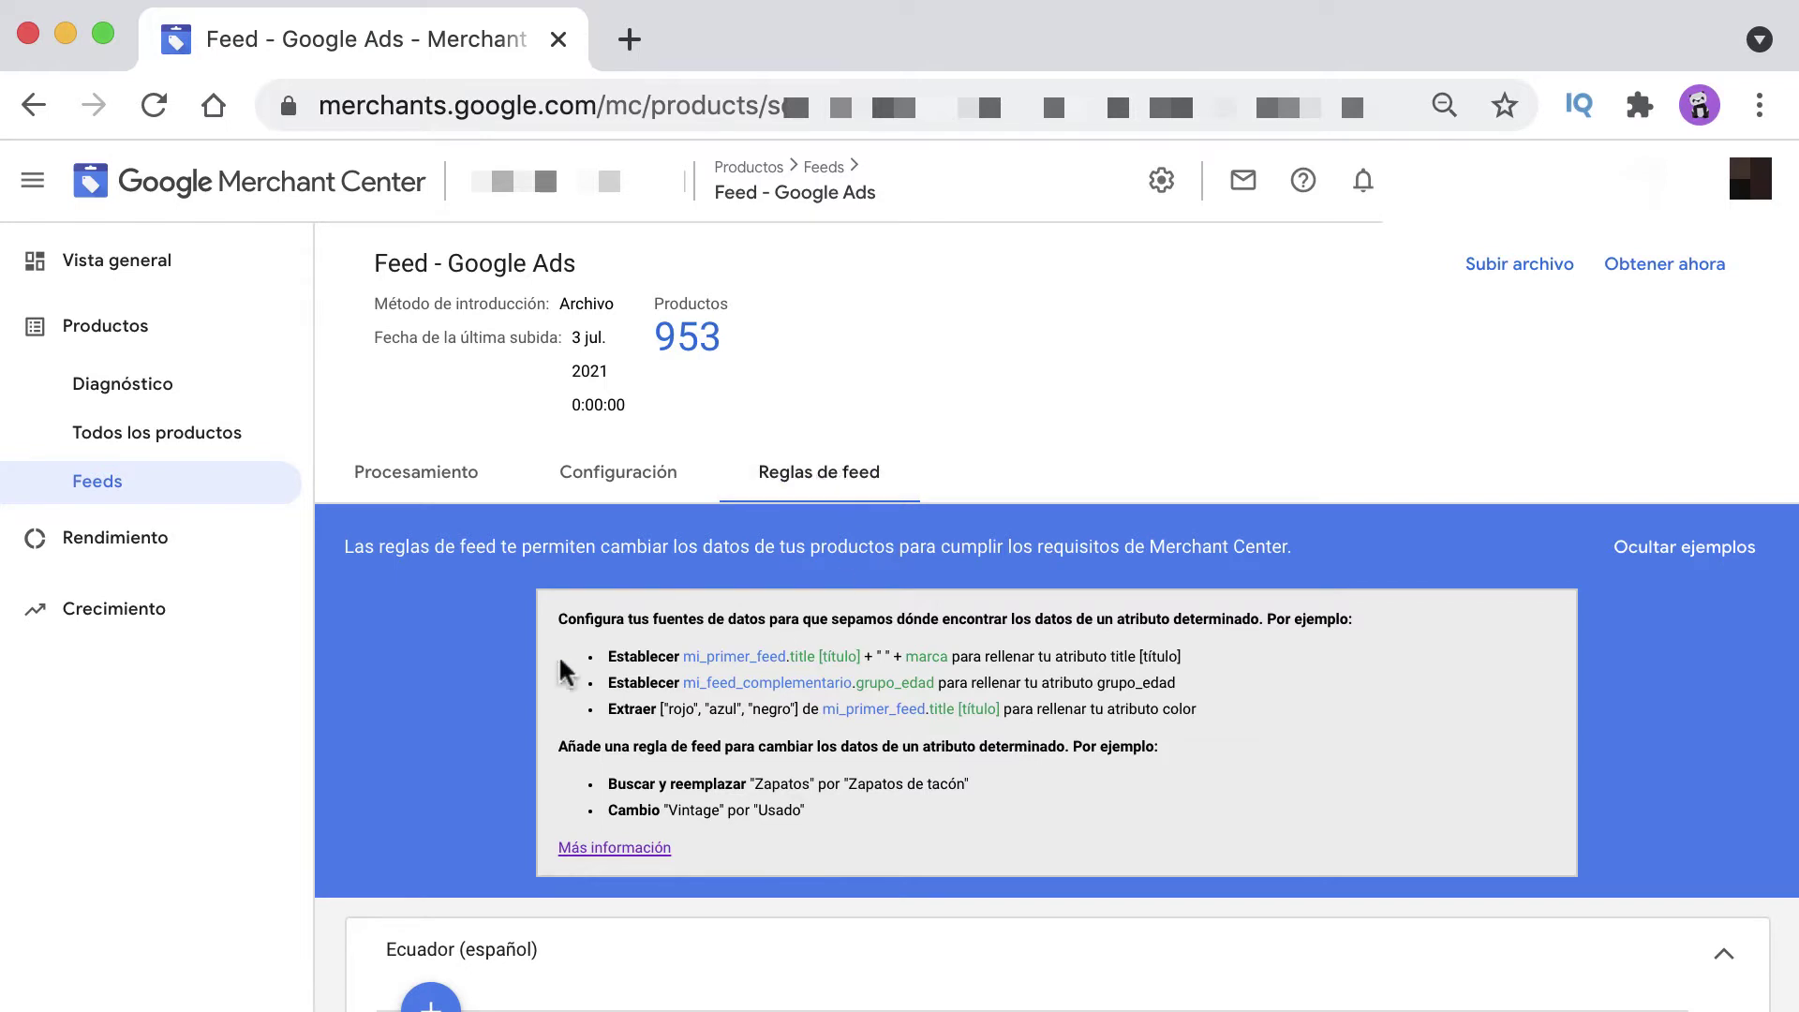
scroll(525, 650, down, 3)
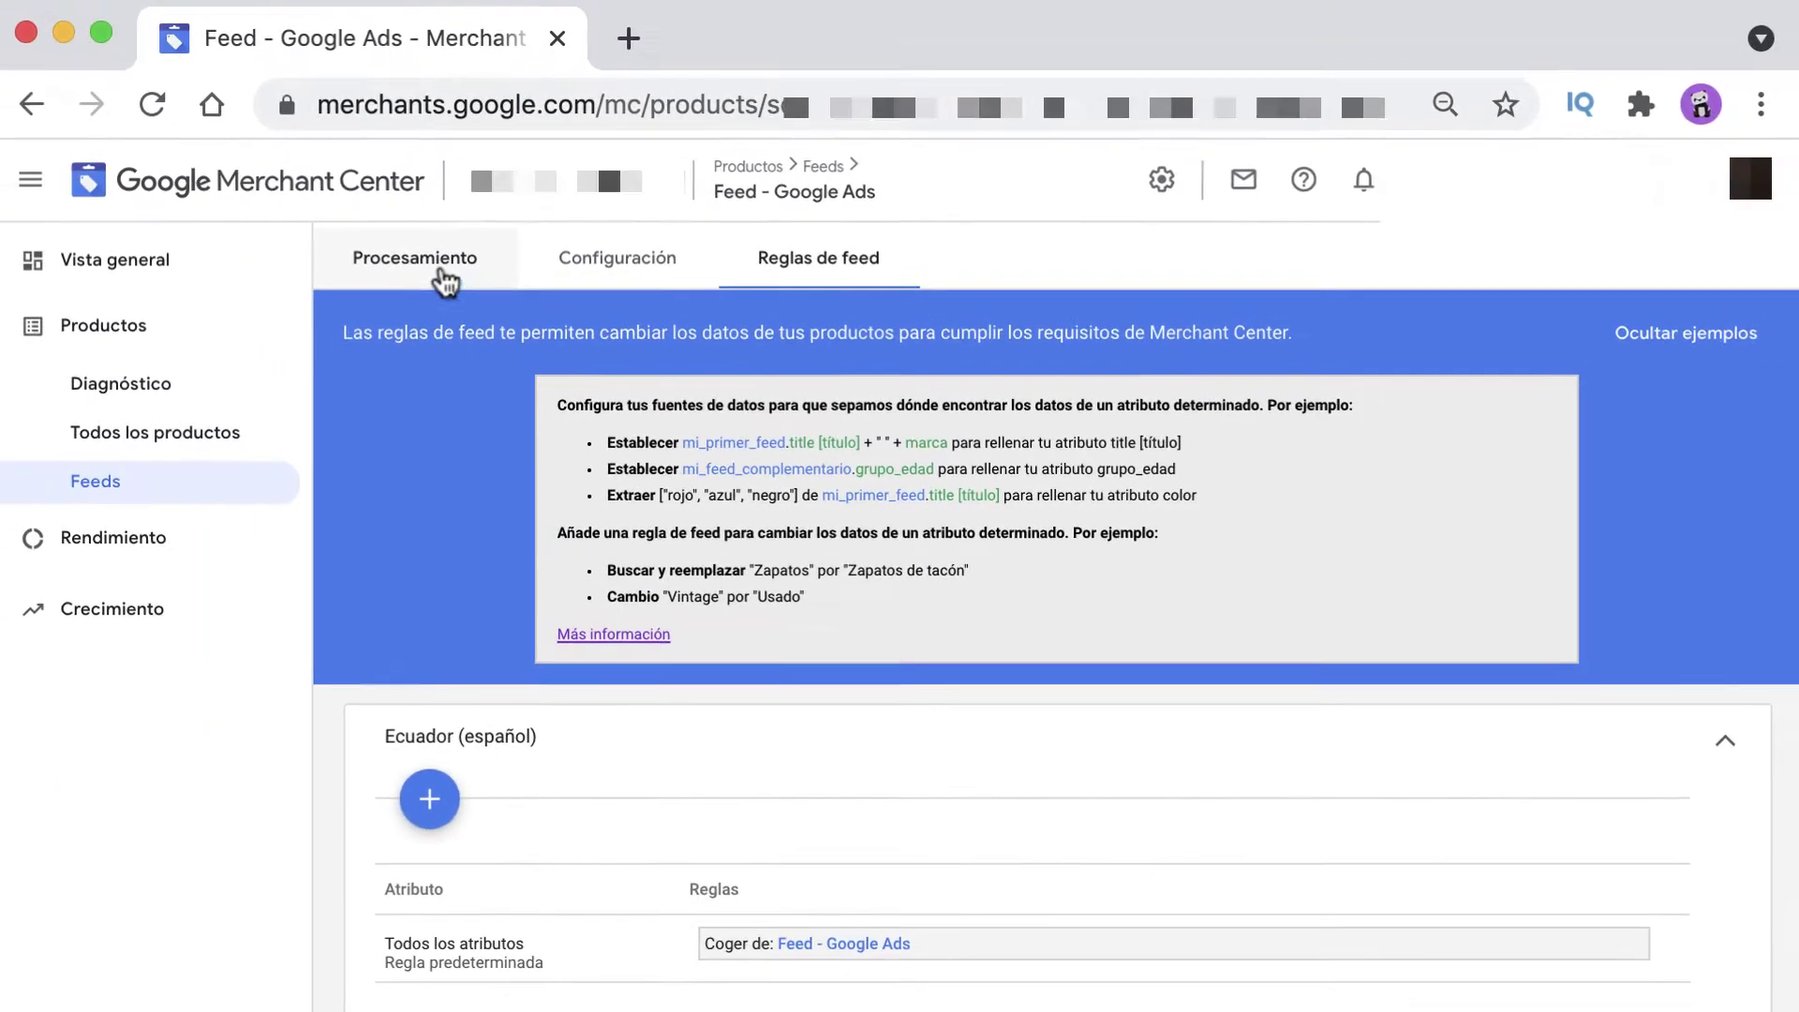
click(441, 272)
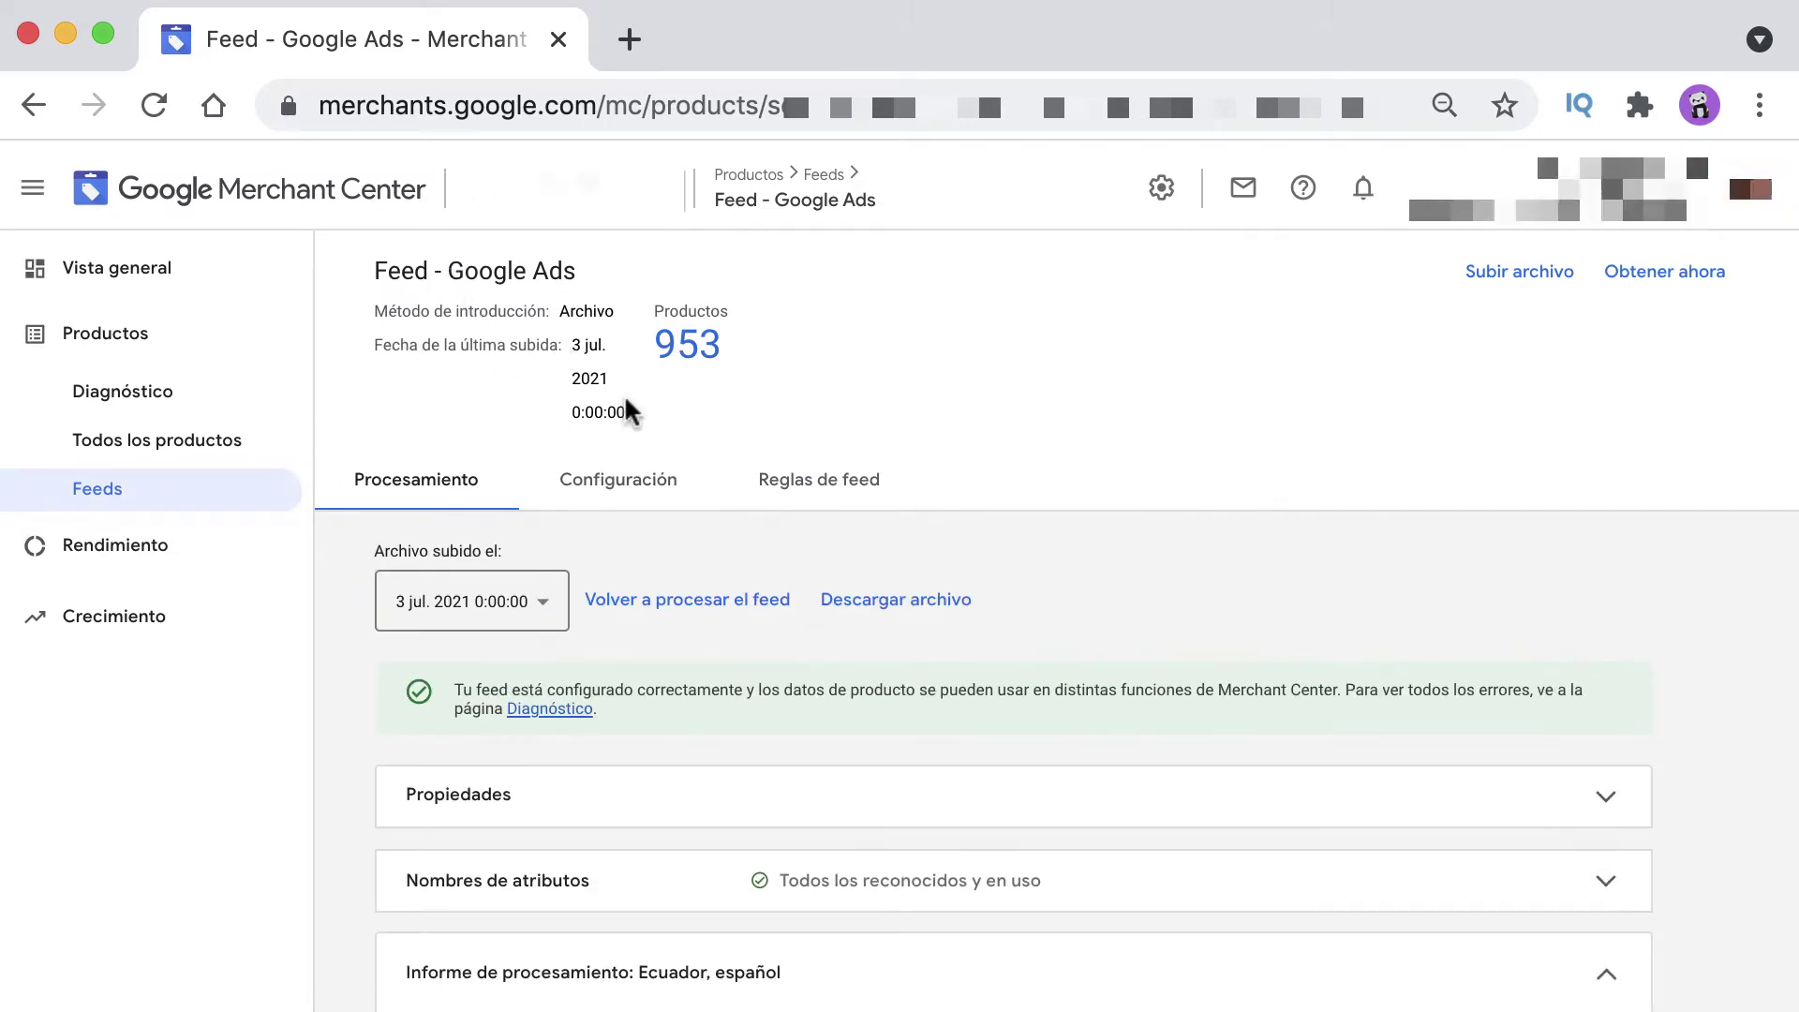
- Reopen "Feed - Google Ads" from the feeds list and display its feed rules
click(229, 492)
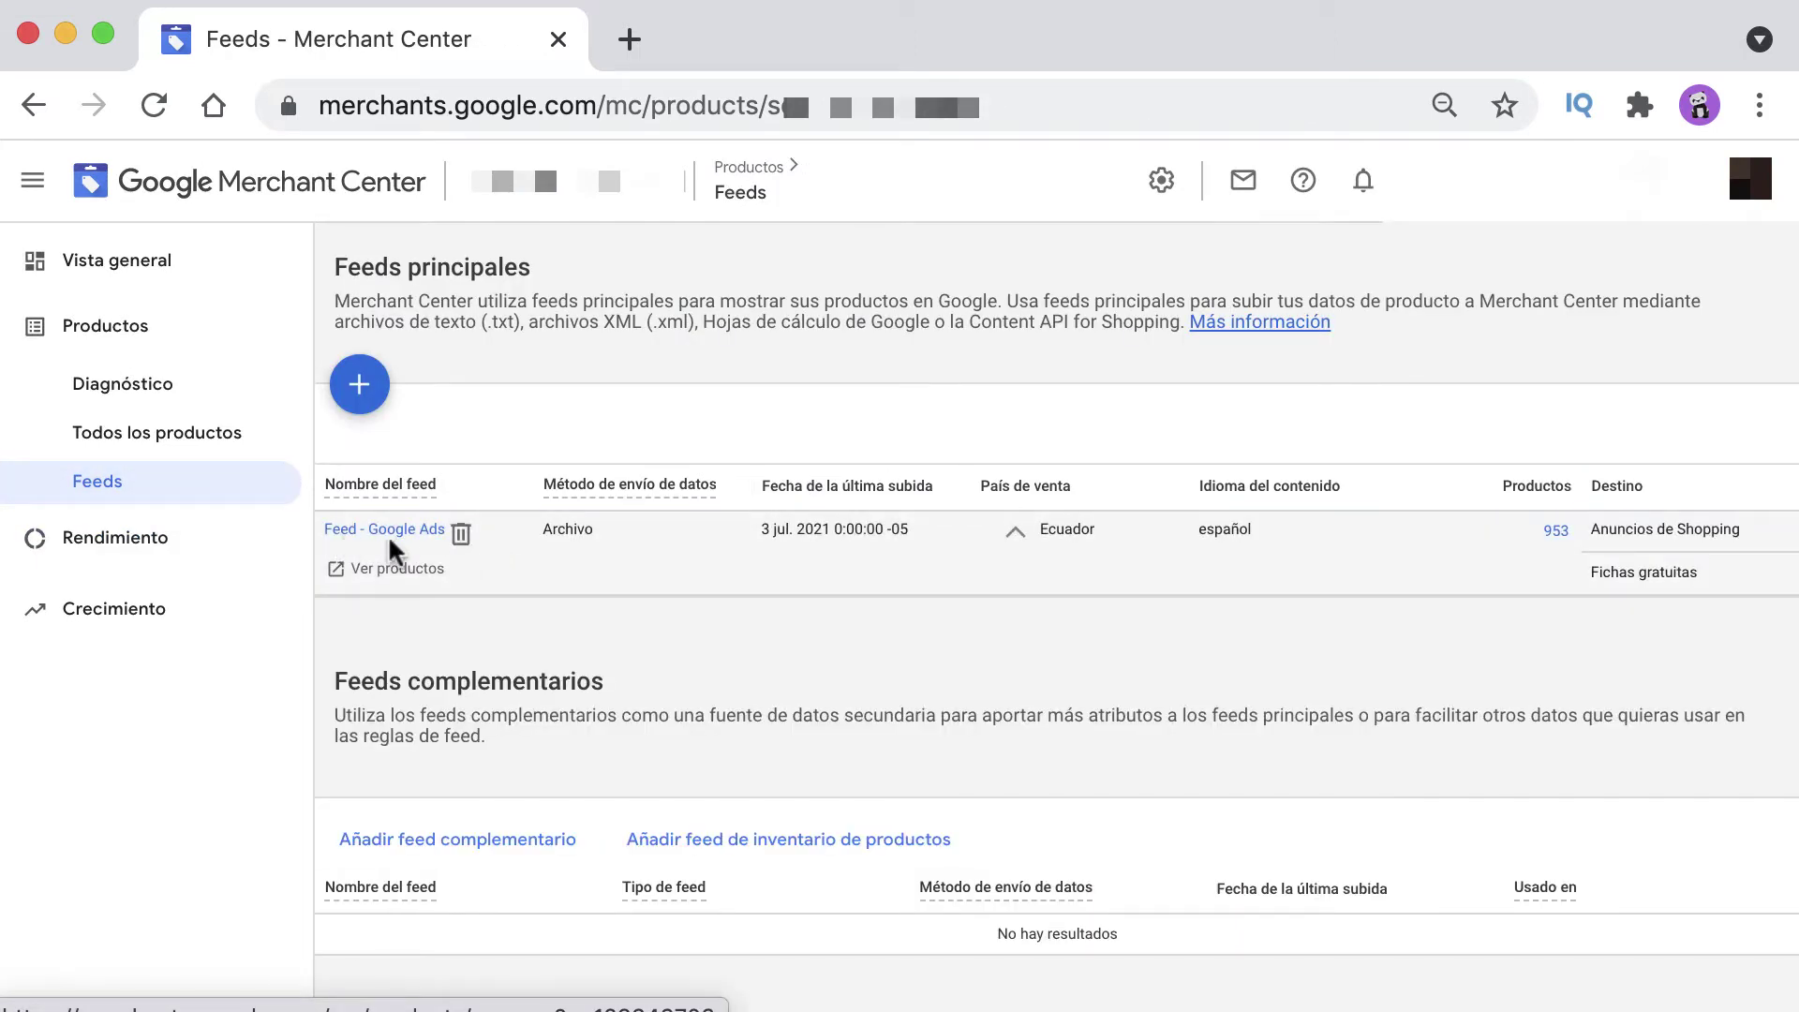
click(403, 530)
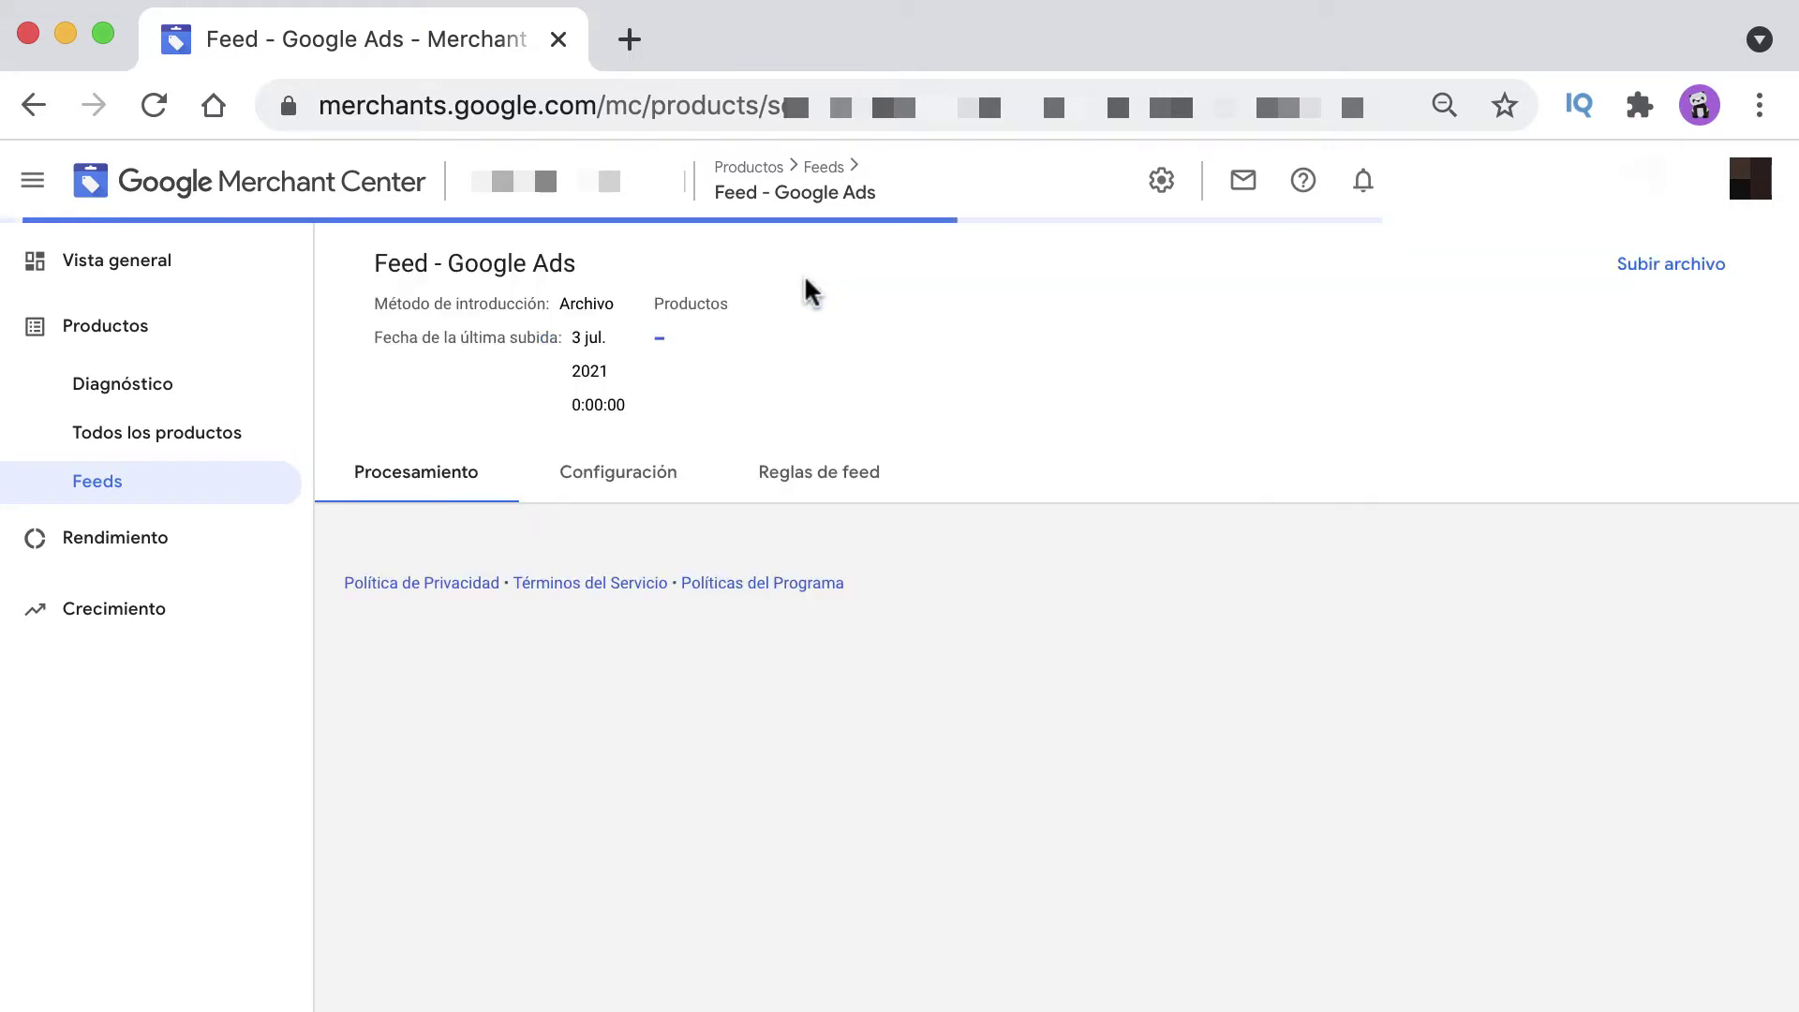
click(810, 470)
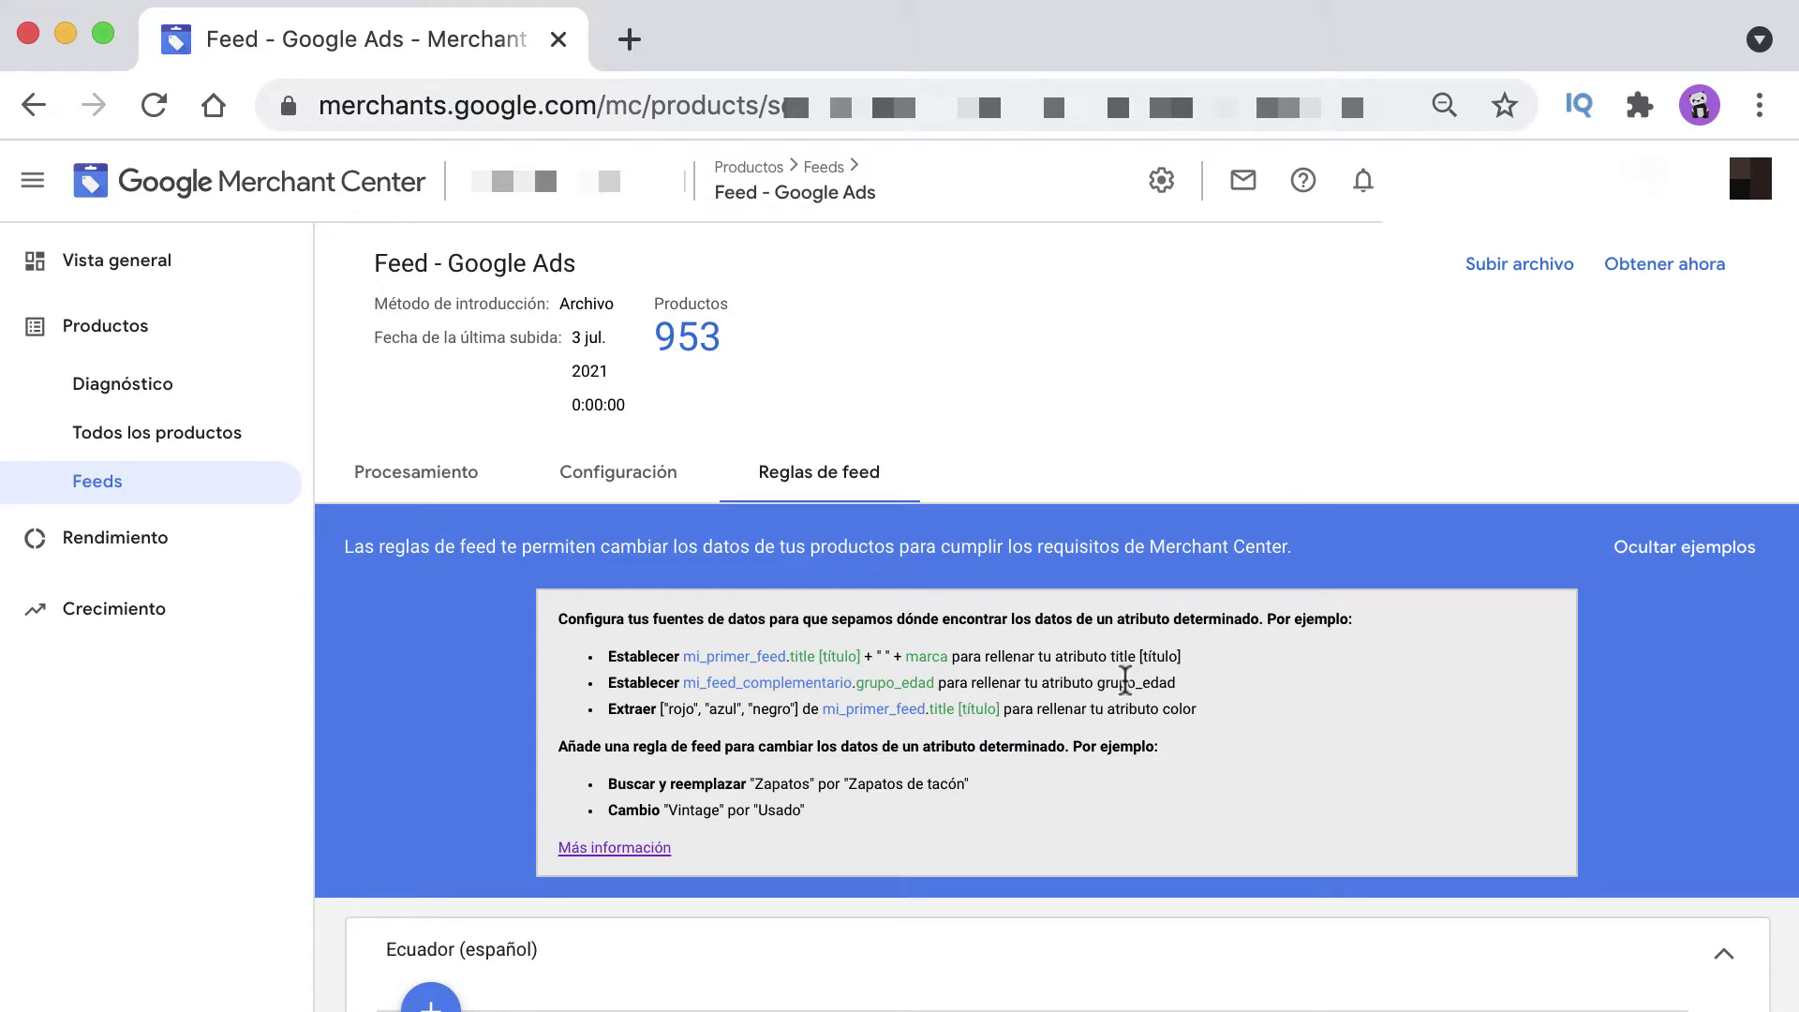
- Read through the feed rule examples and hide them
scroll(1125, 676, down, 1)
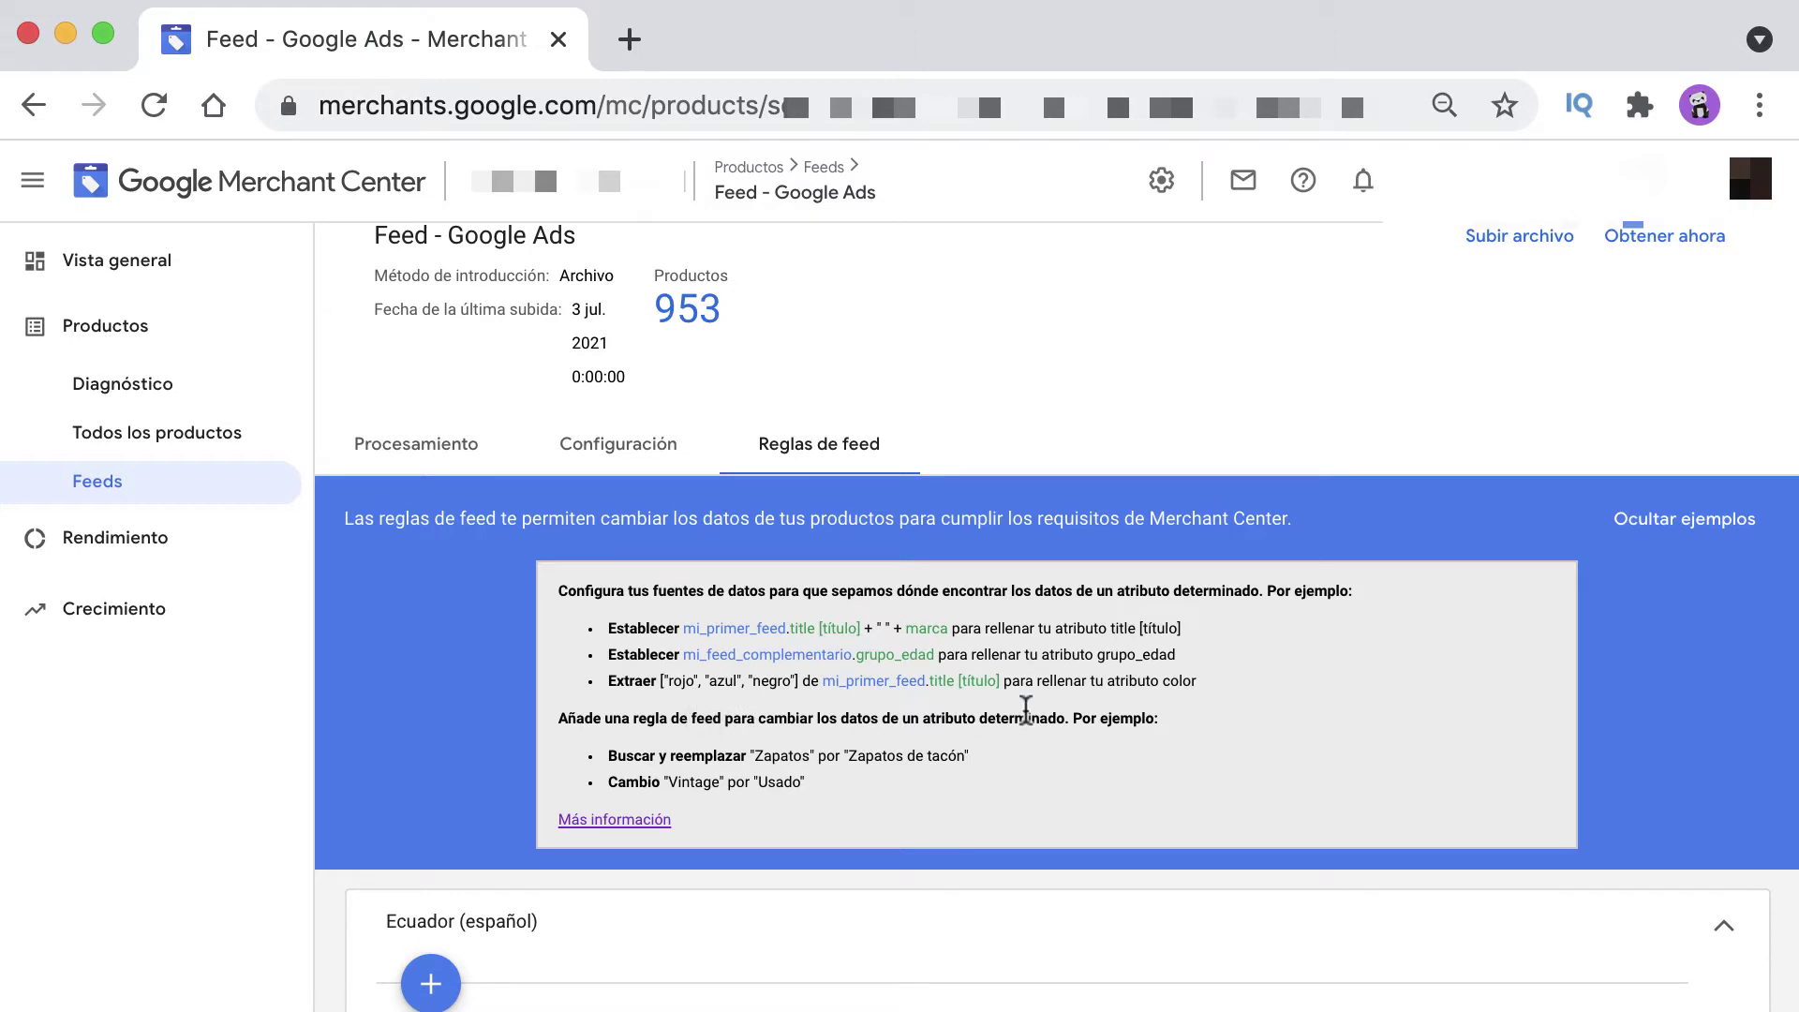
scroll(1031, 717, down, 2)
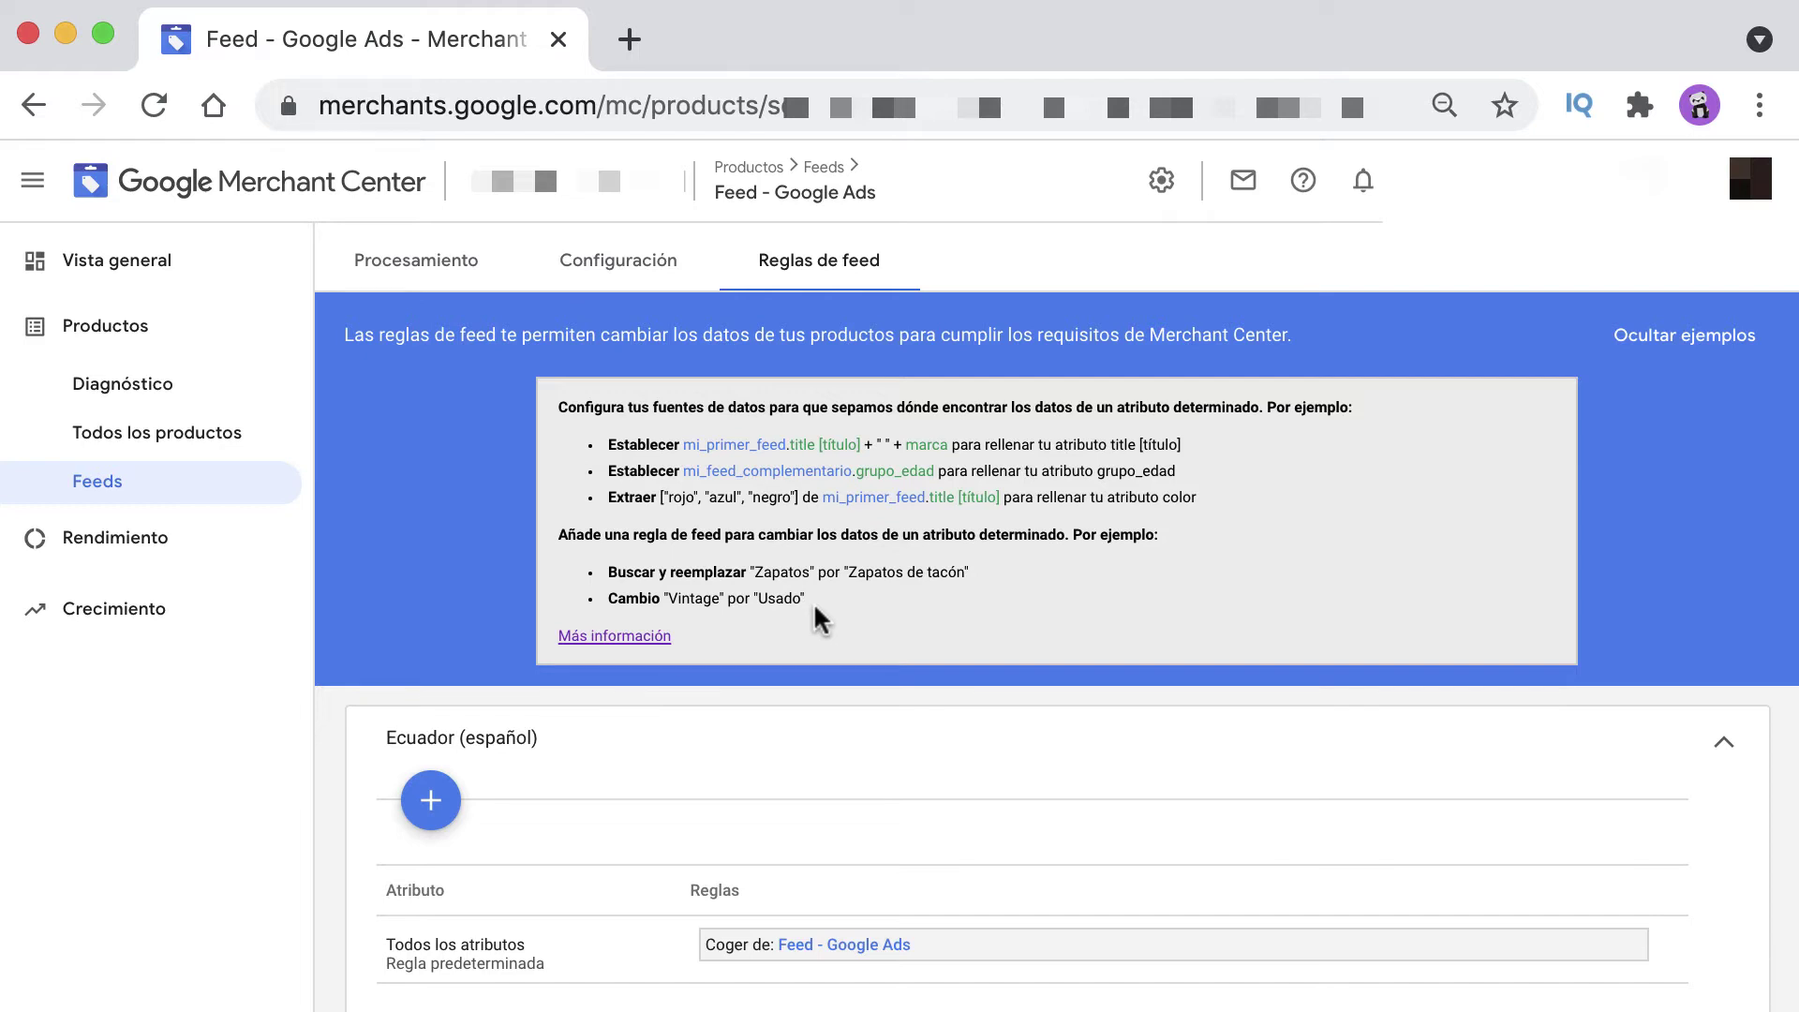
scroll(818, 619, down, 3)
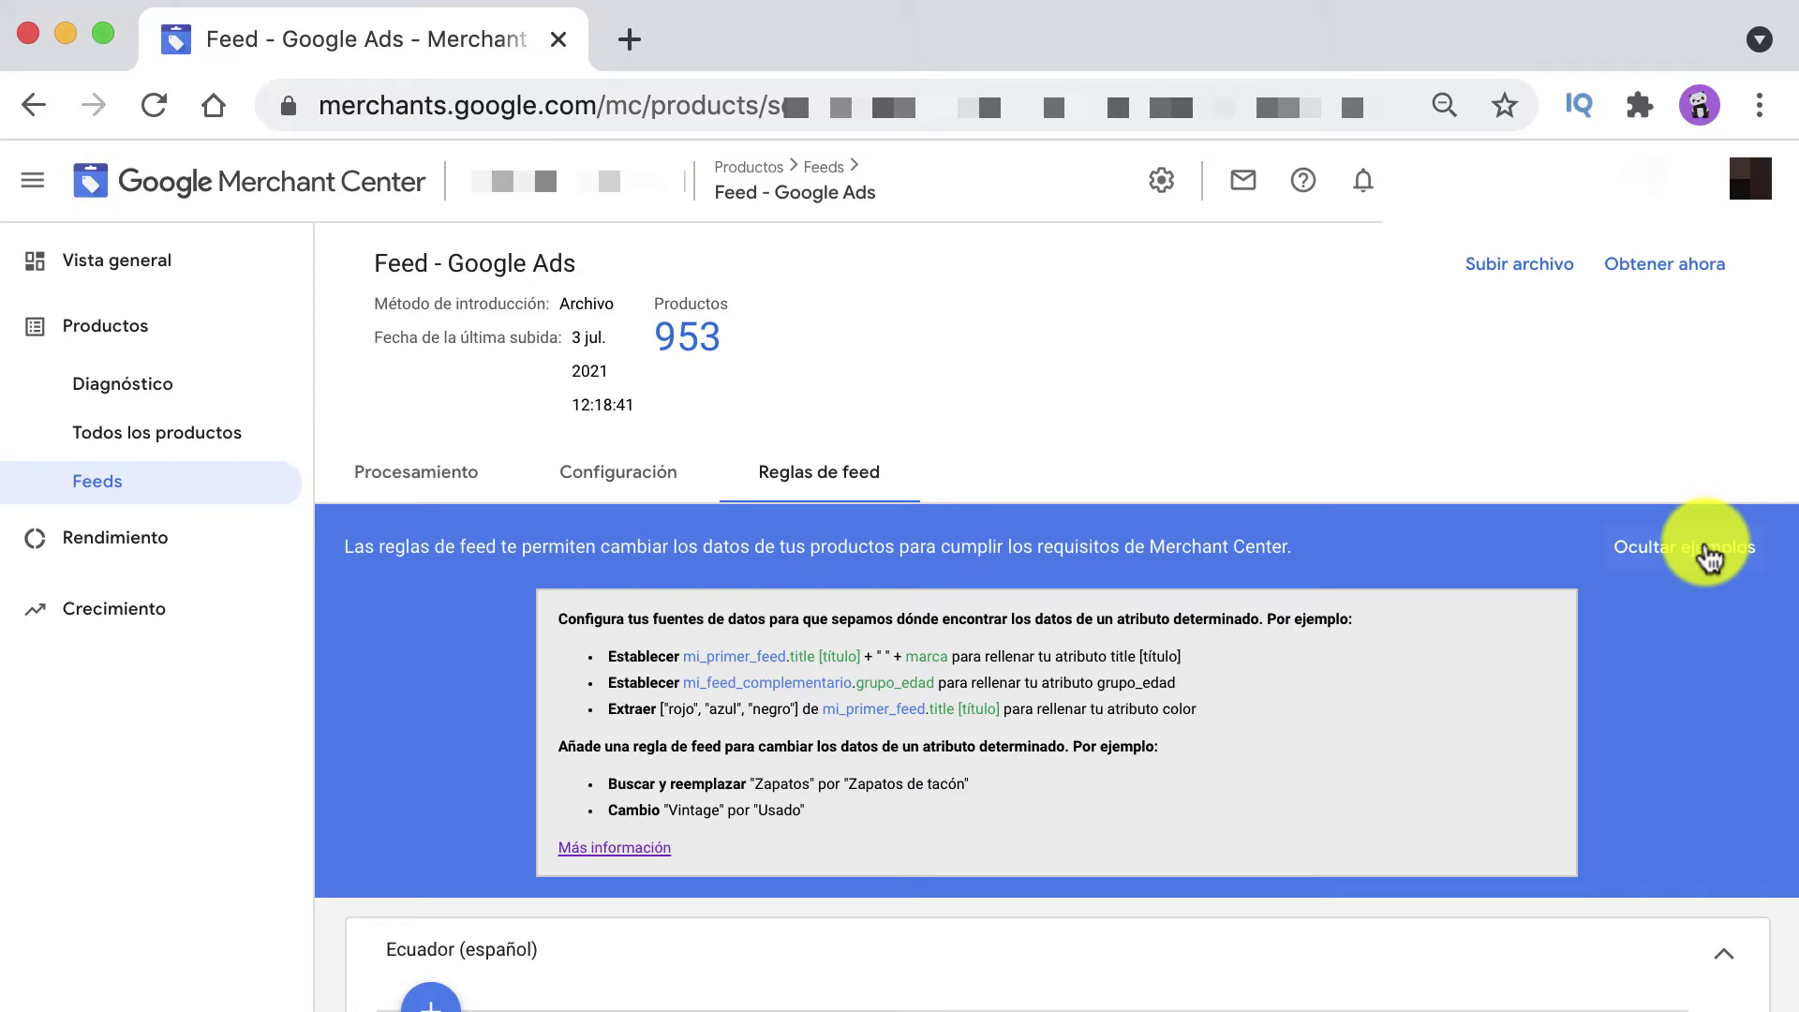
click(1708, 557)
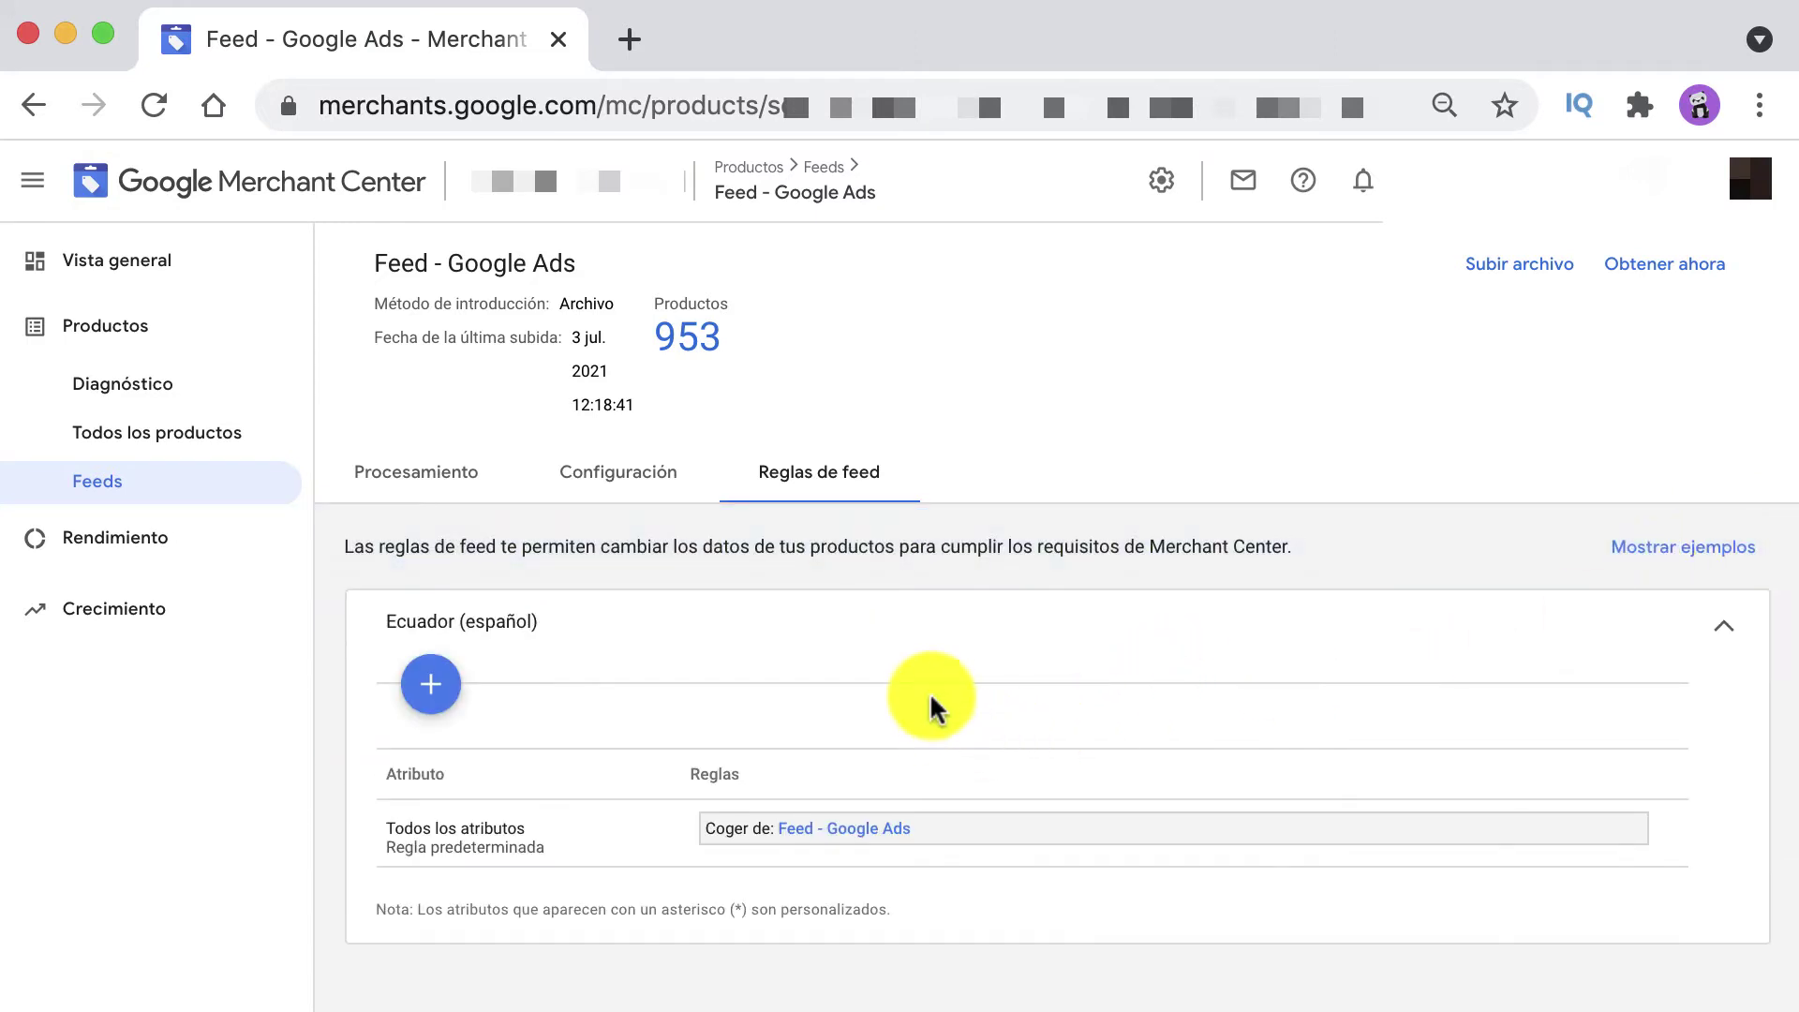
- Create a feed rule for the processed attribute título under Ecuador (español)
click(433, 701)
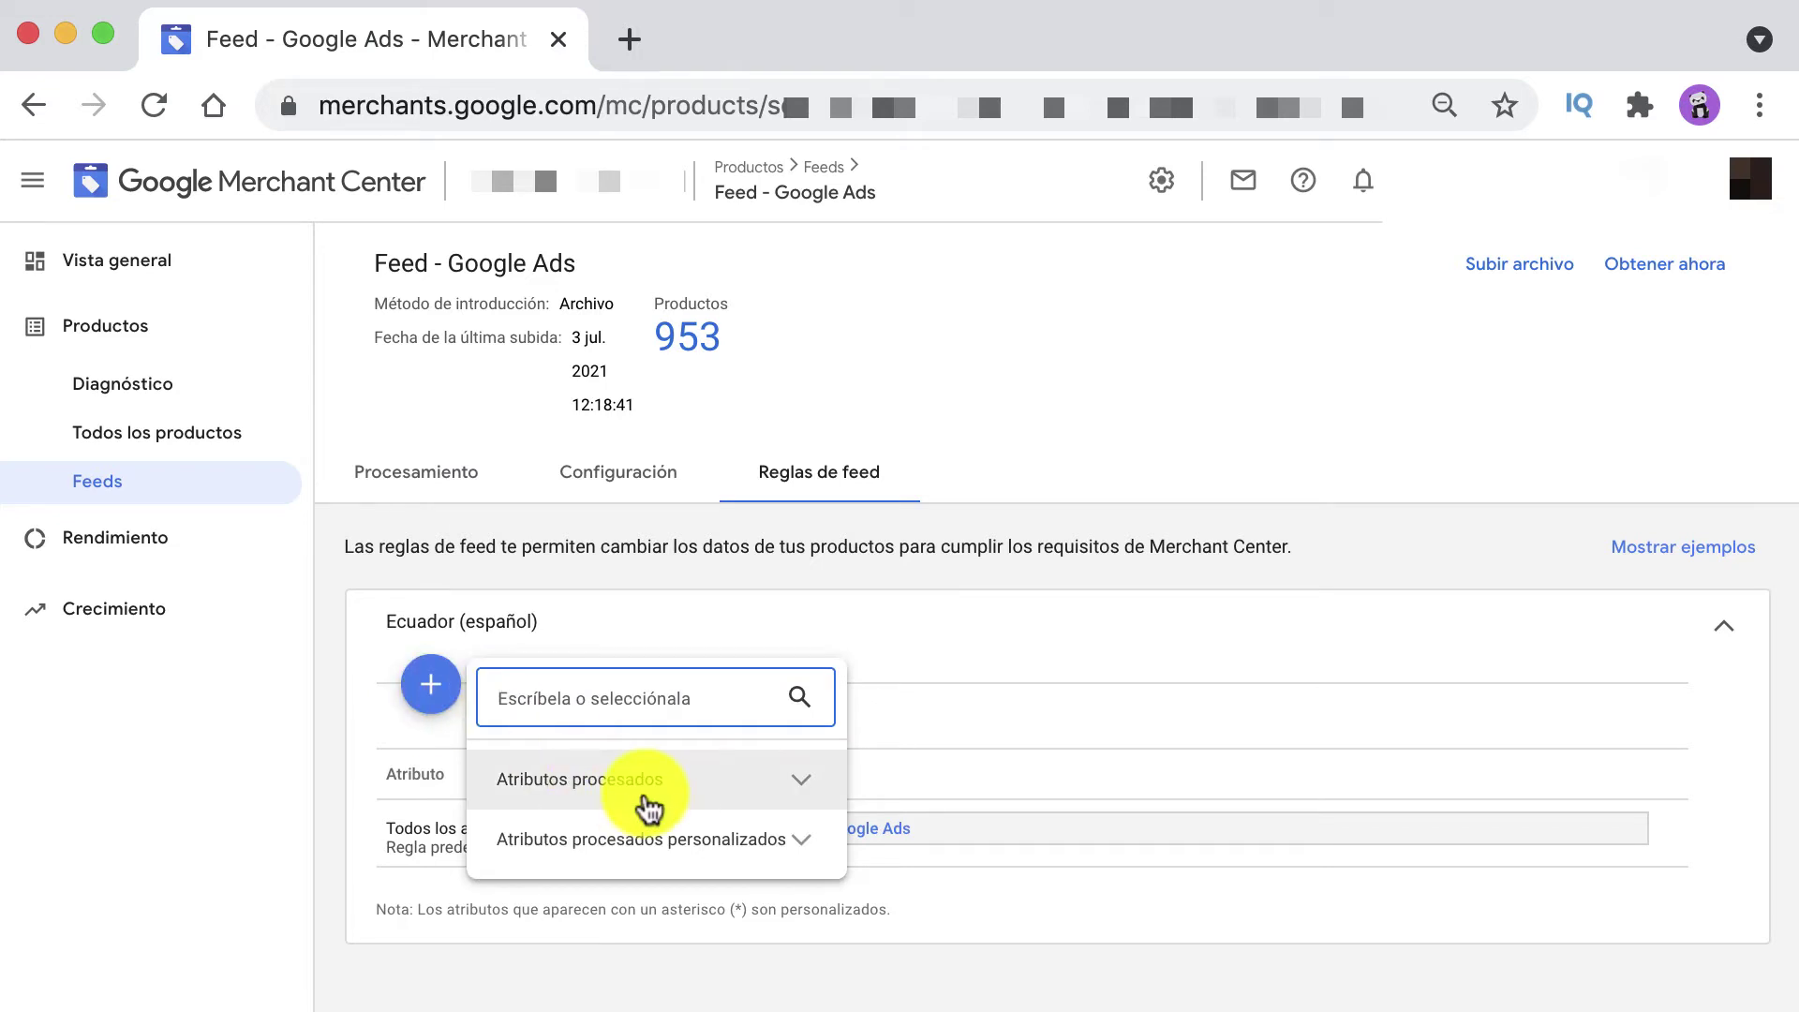
click(648, 808)
scroll(644, 803, down, 8)
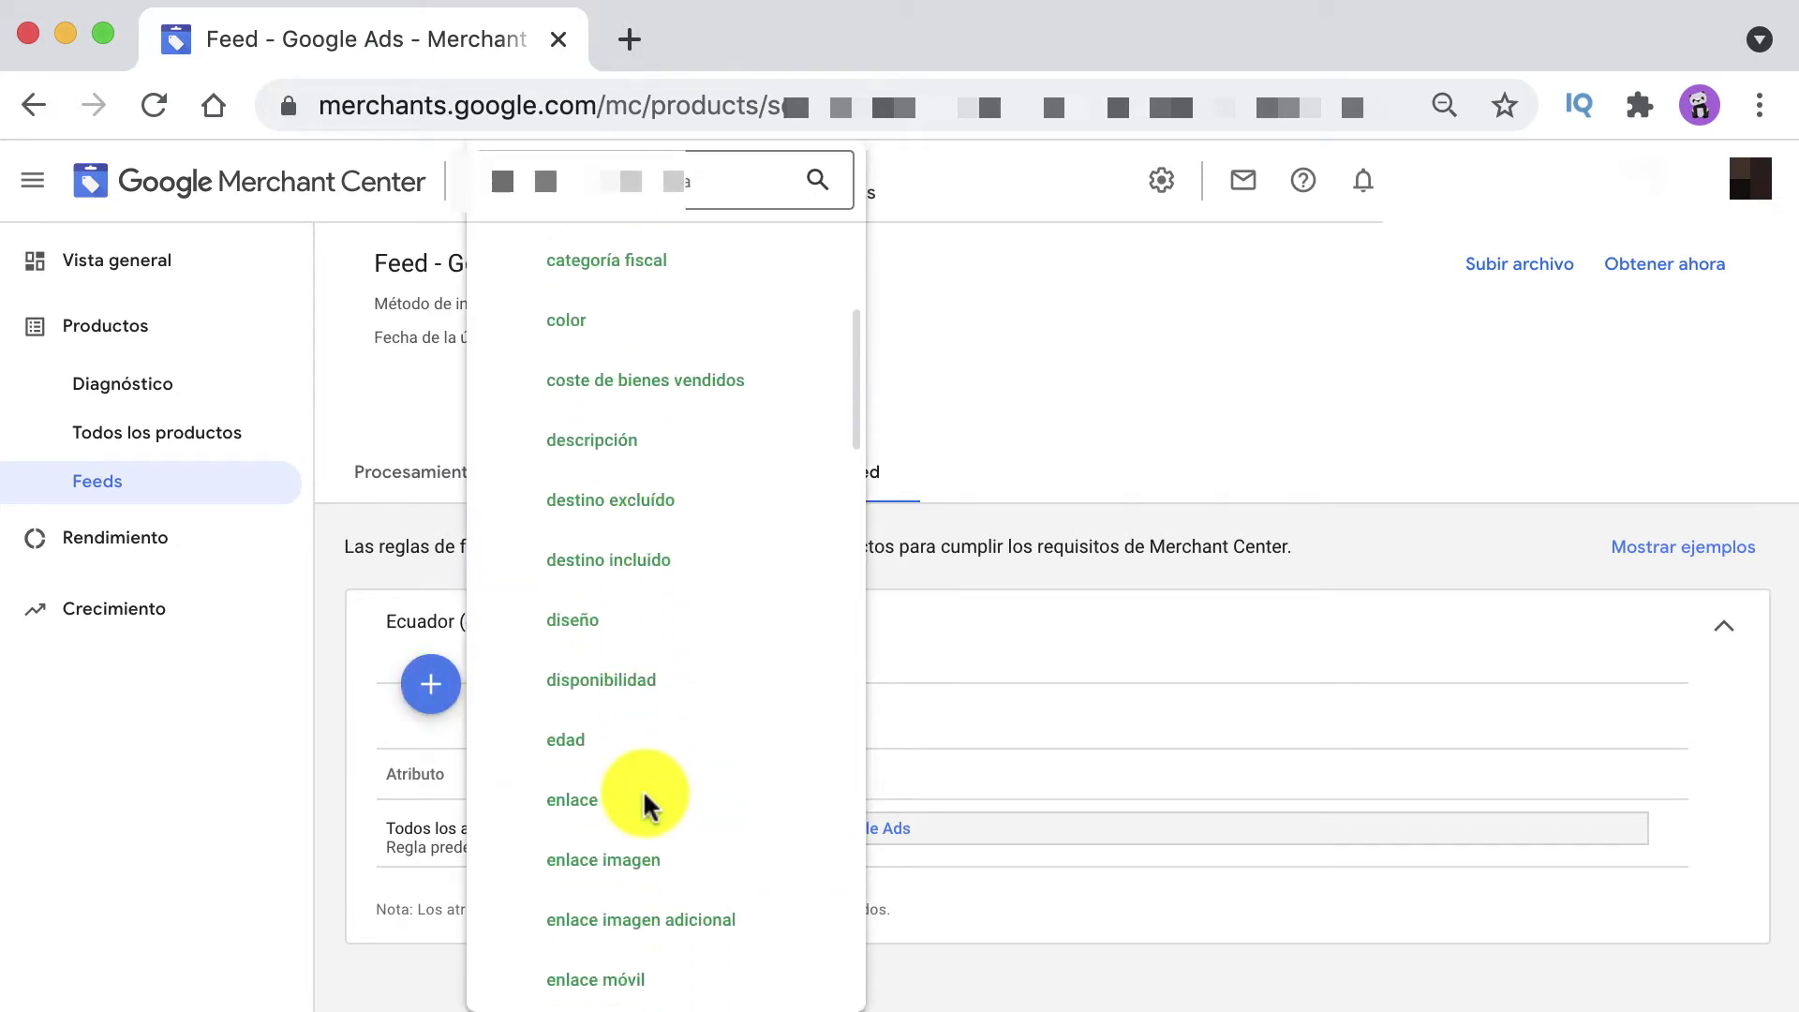
scroll(649, 808, down, 10)
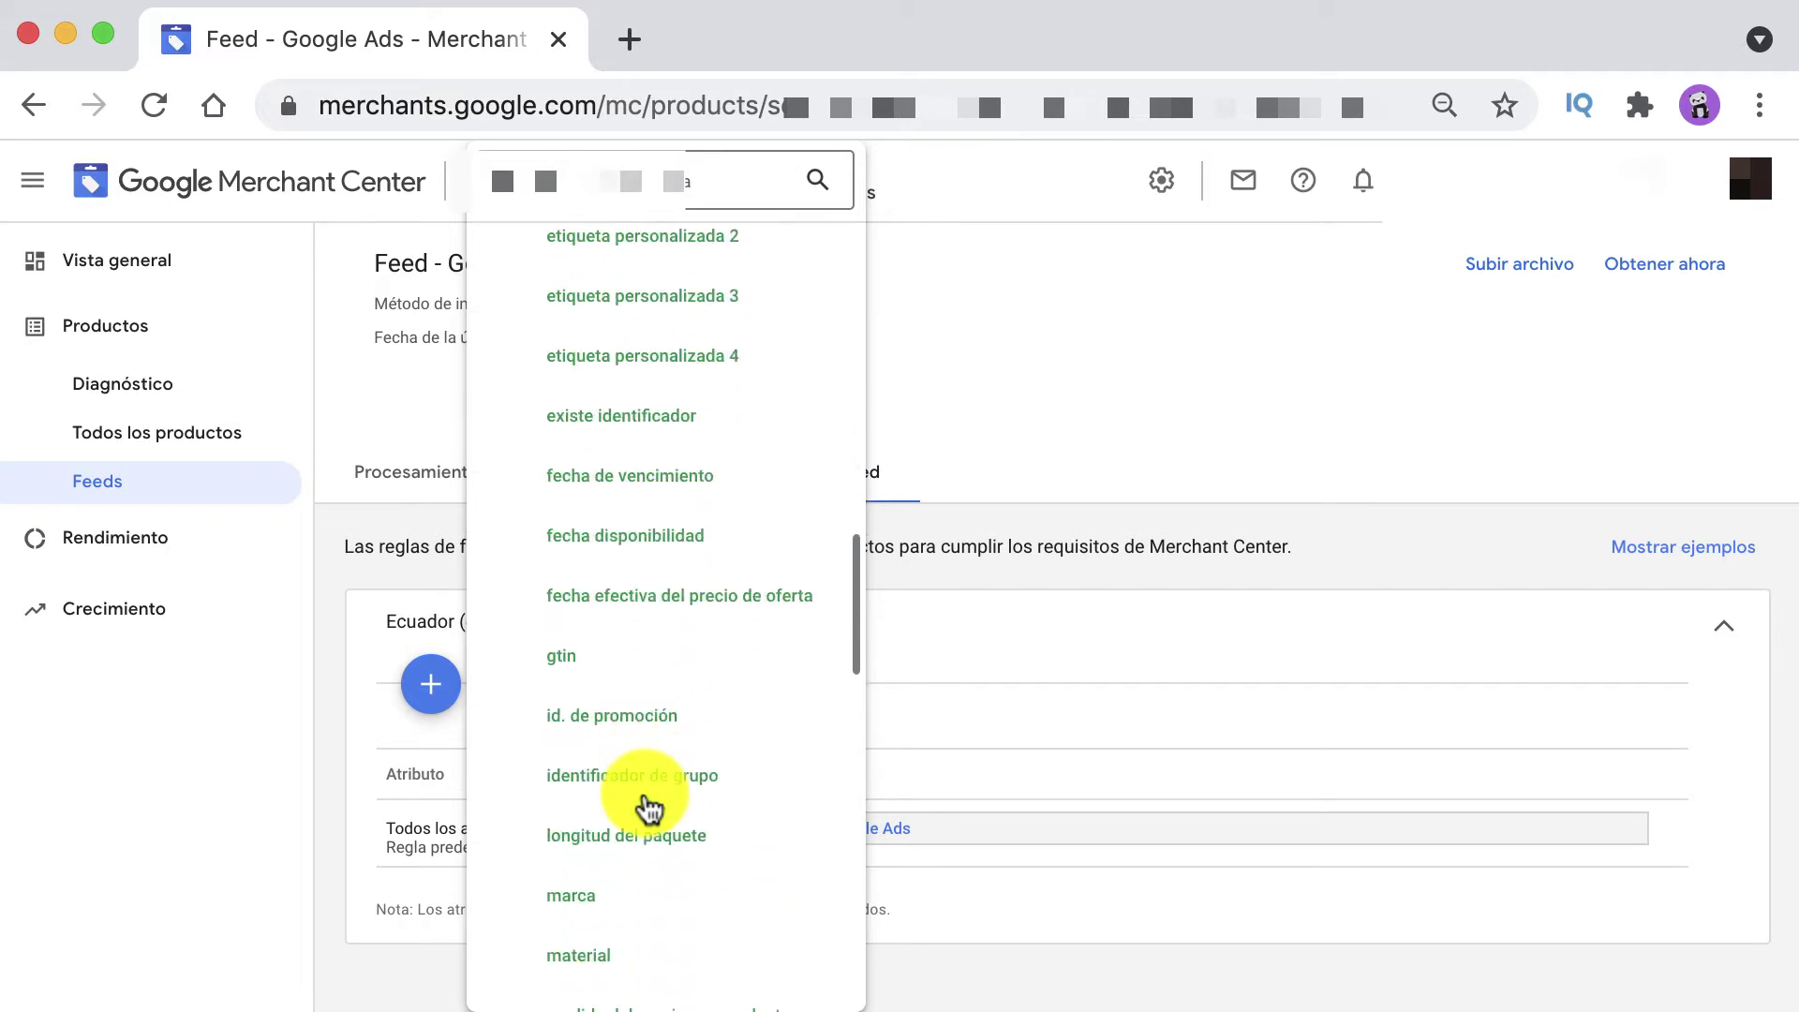
scroll(649, 808, down, 10)
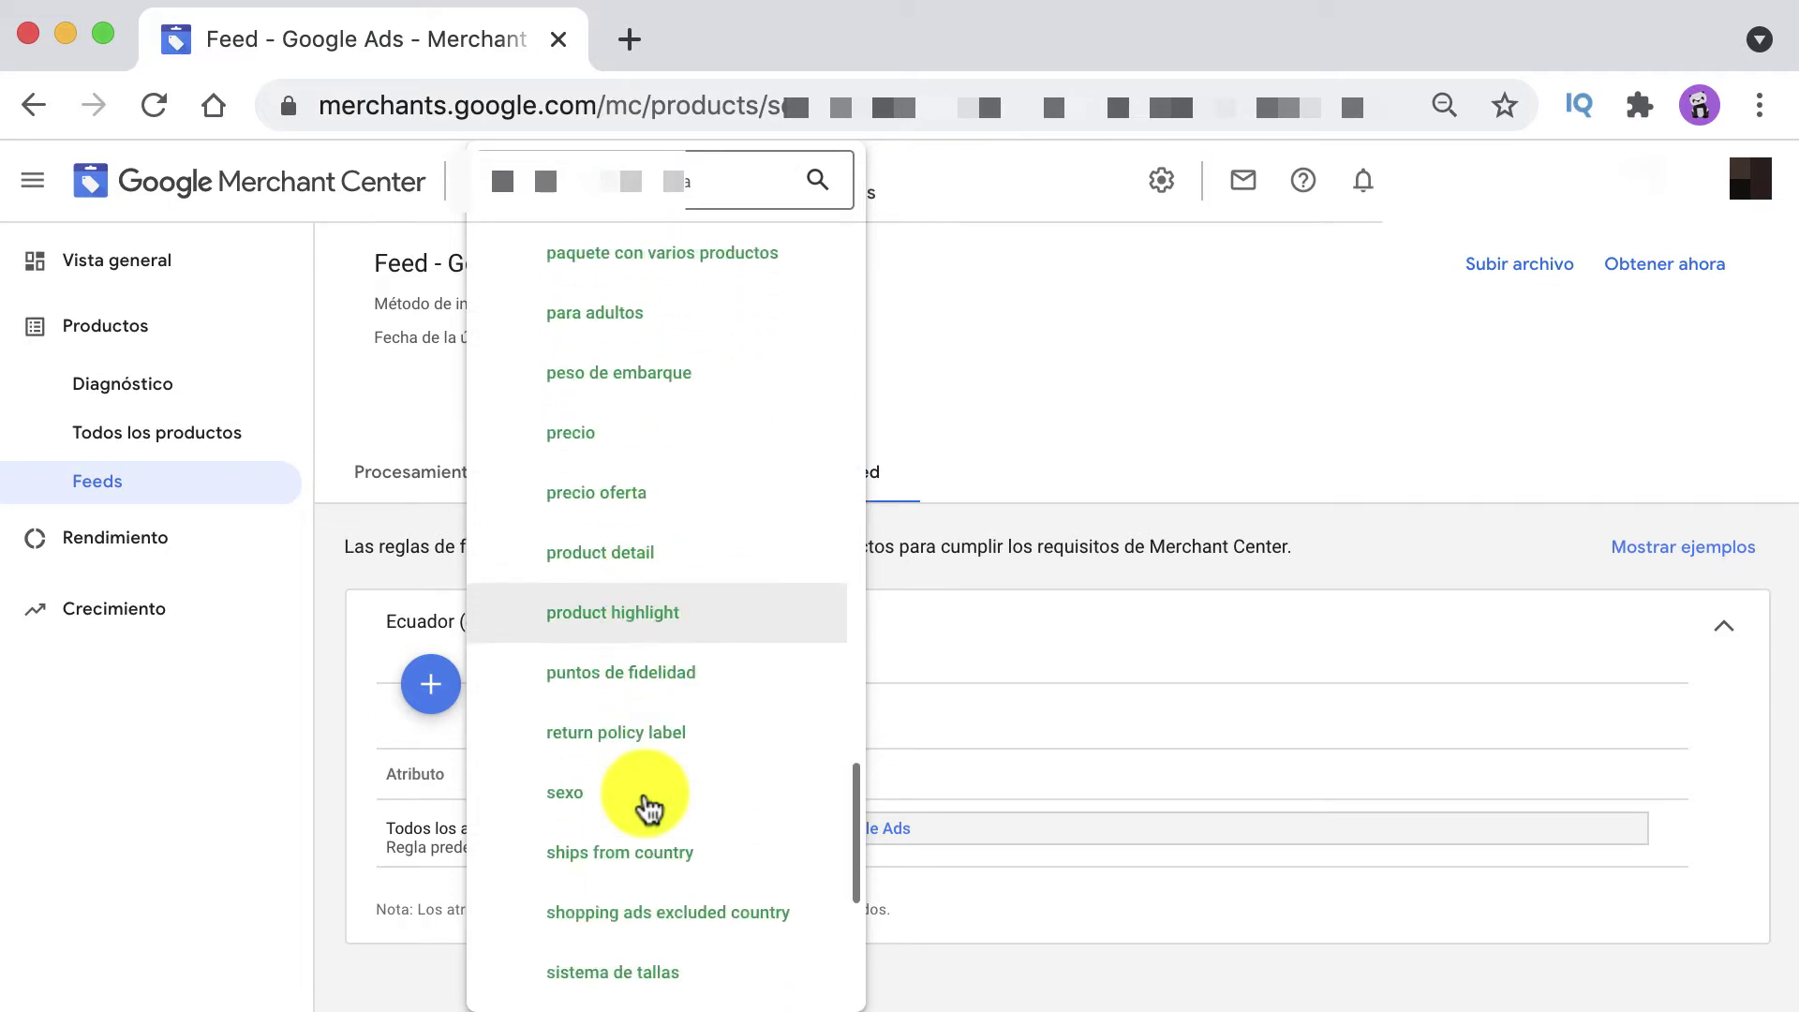
scroll(647, 807, down, 2)
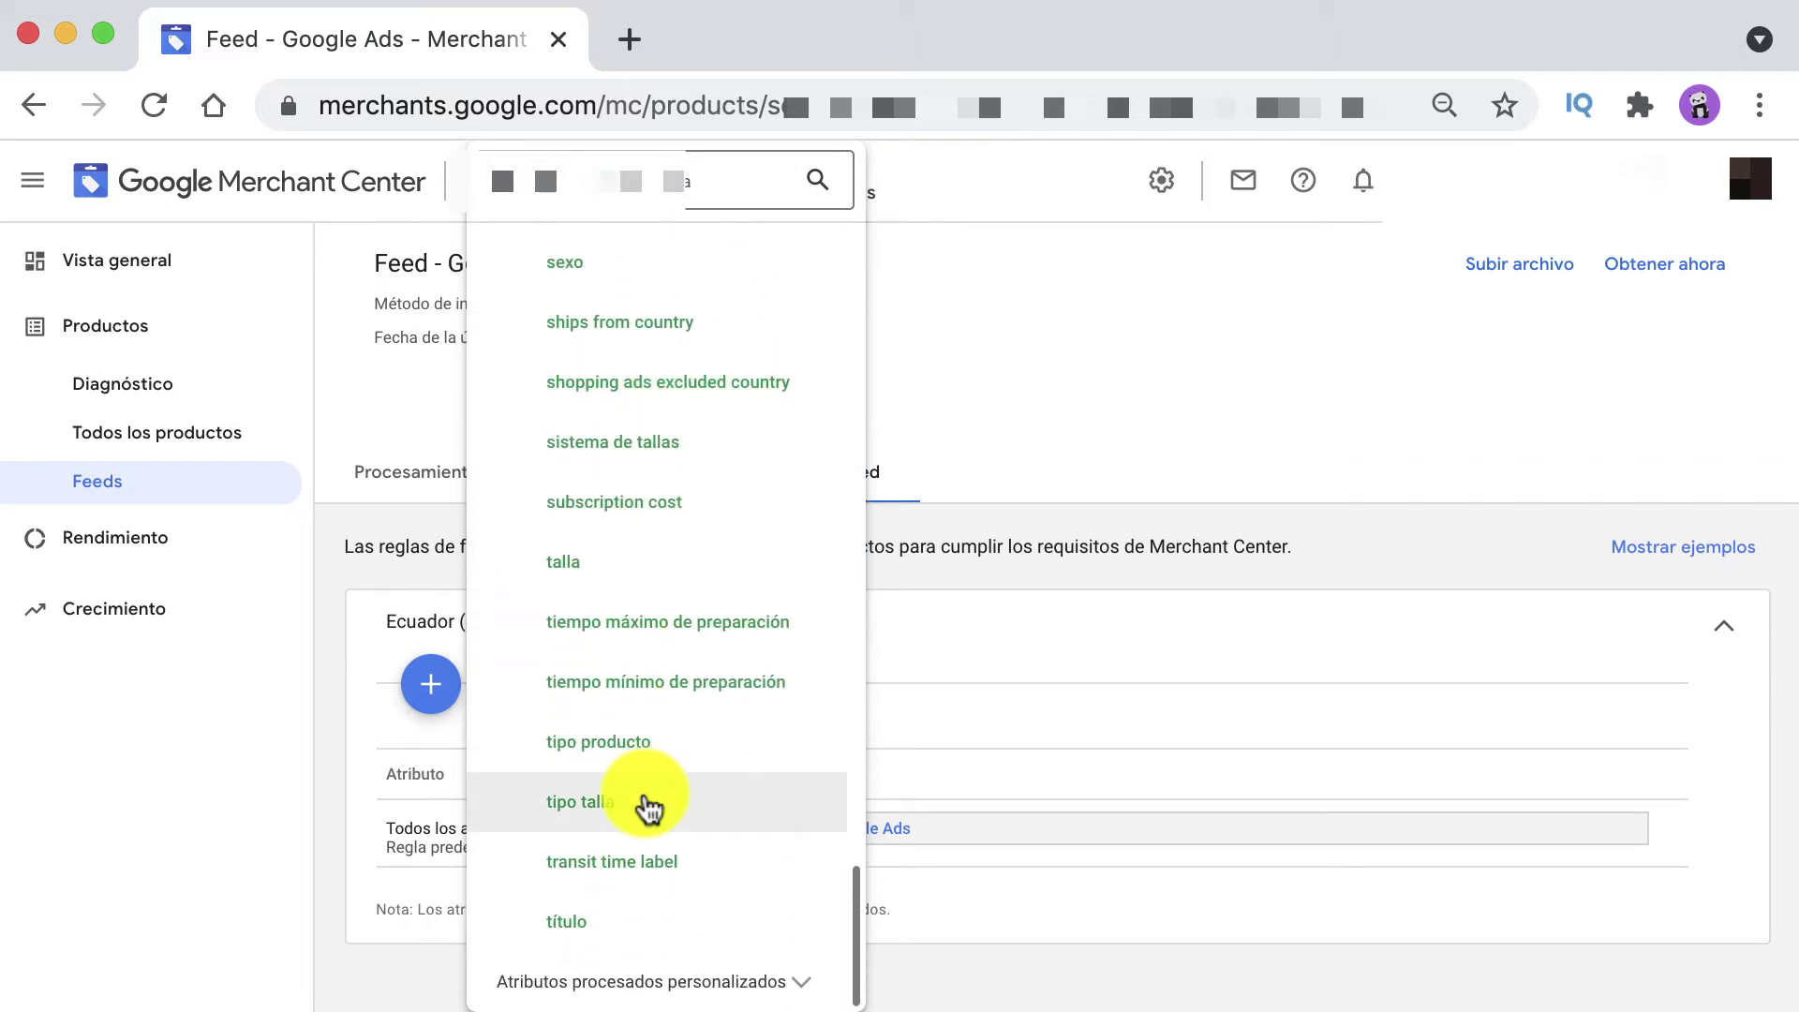
click(620, 926)
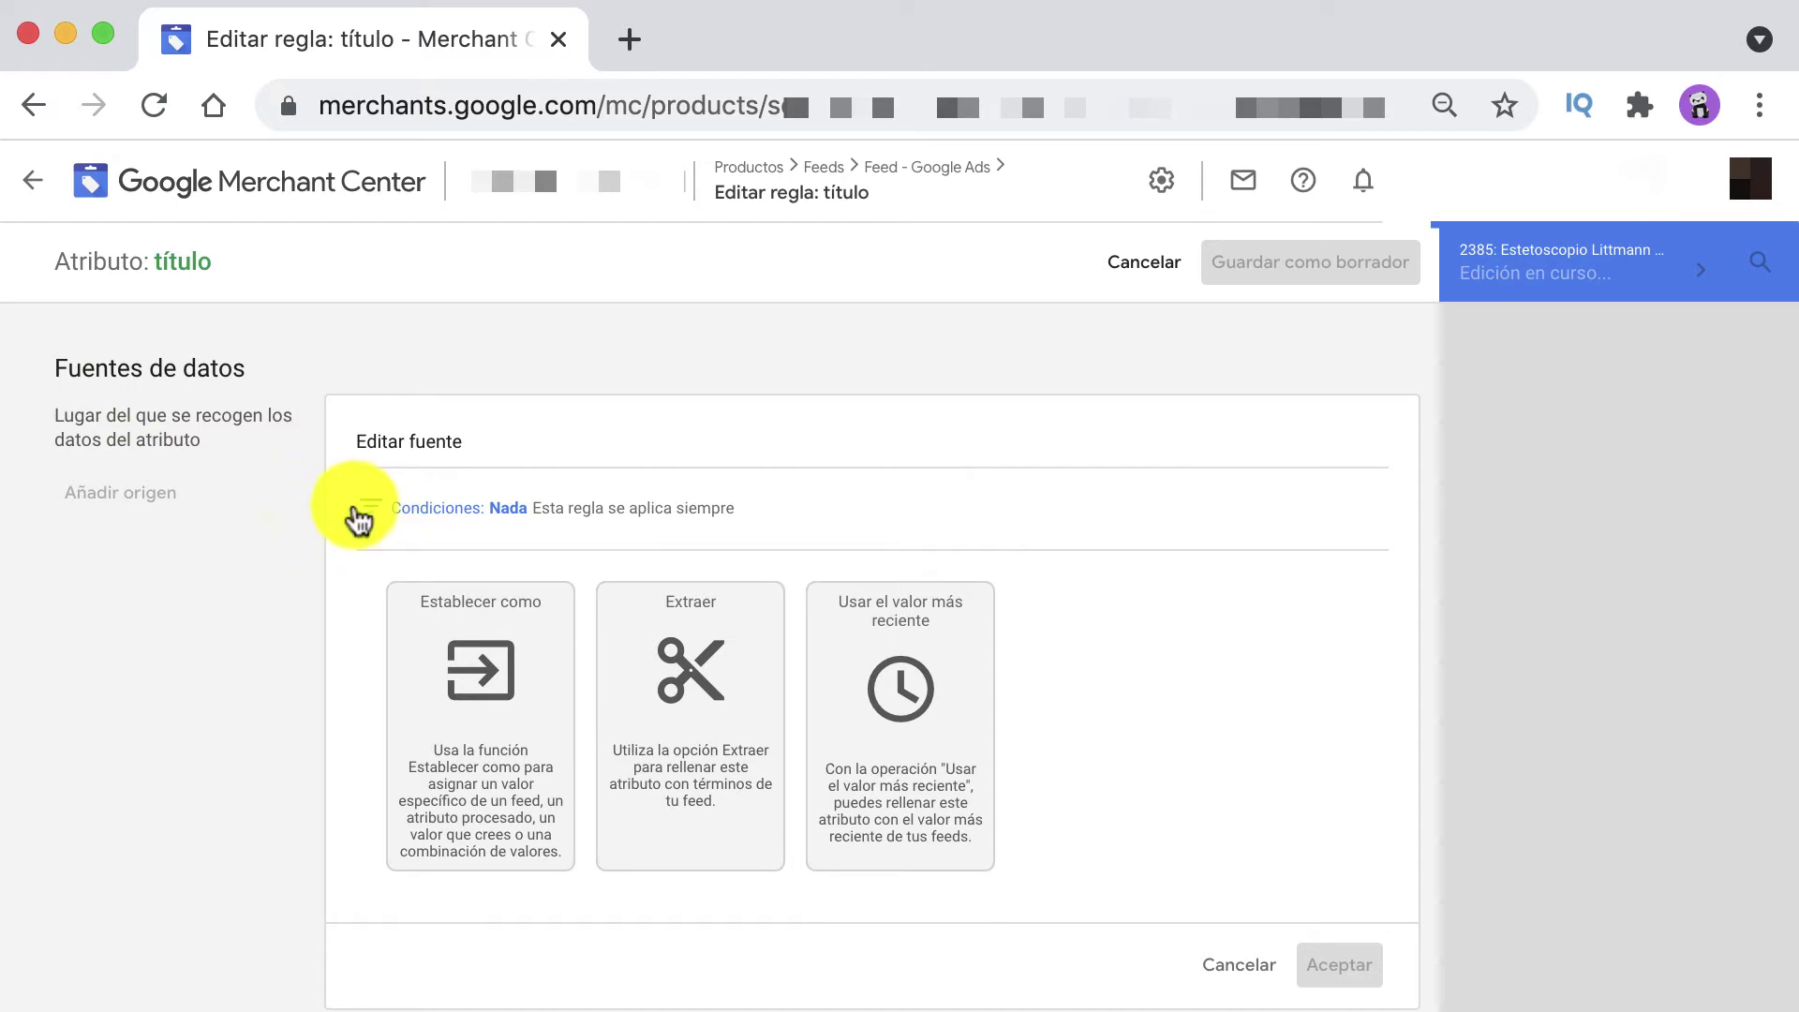
click(434, 527)
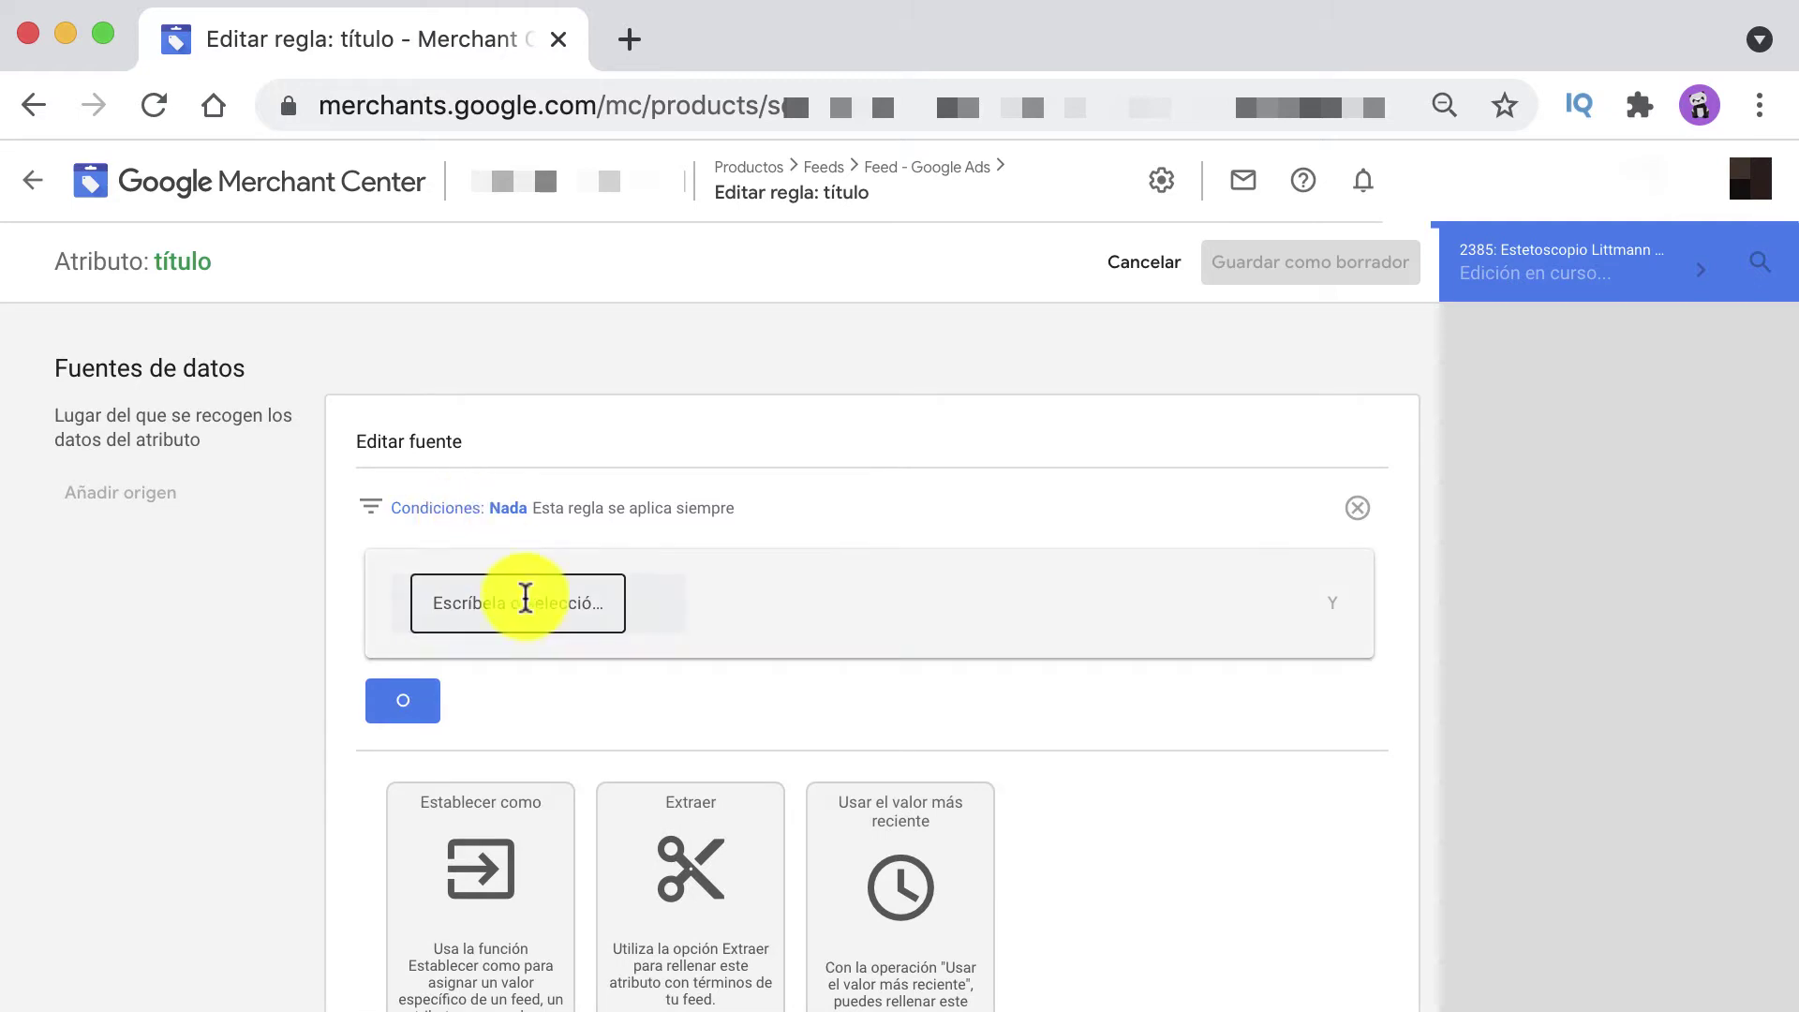
click(525, 600)
click(490, 676)
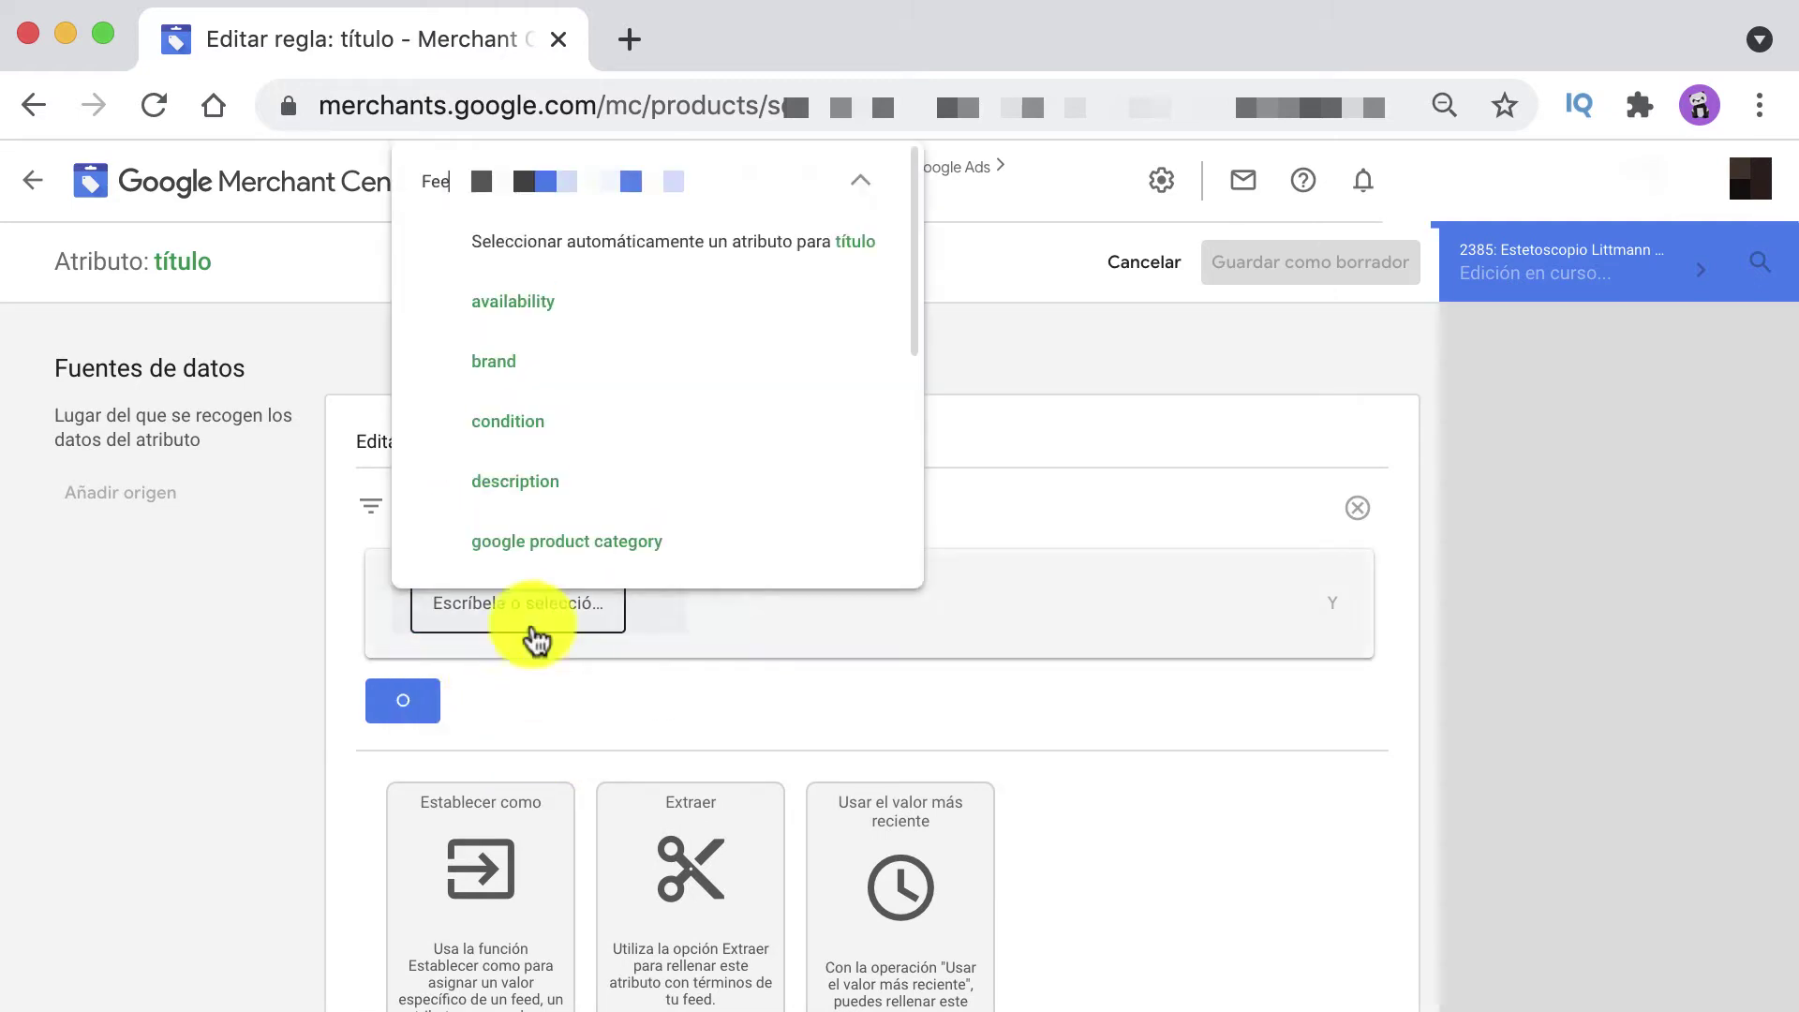
scroll(543, 563, down, 3)
click(527, 493)
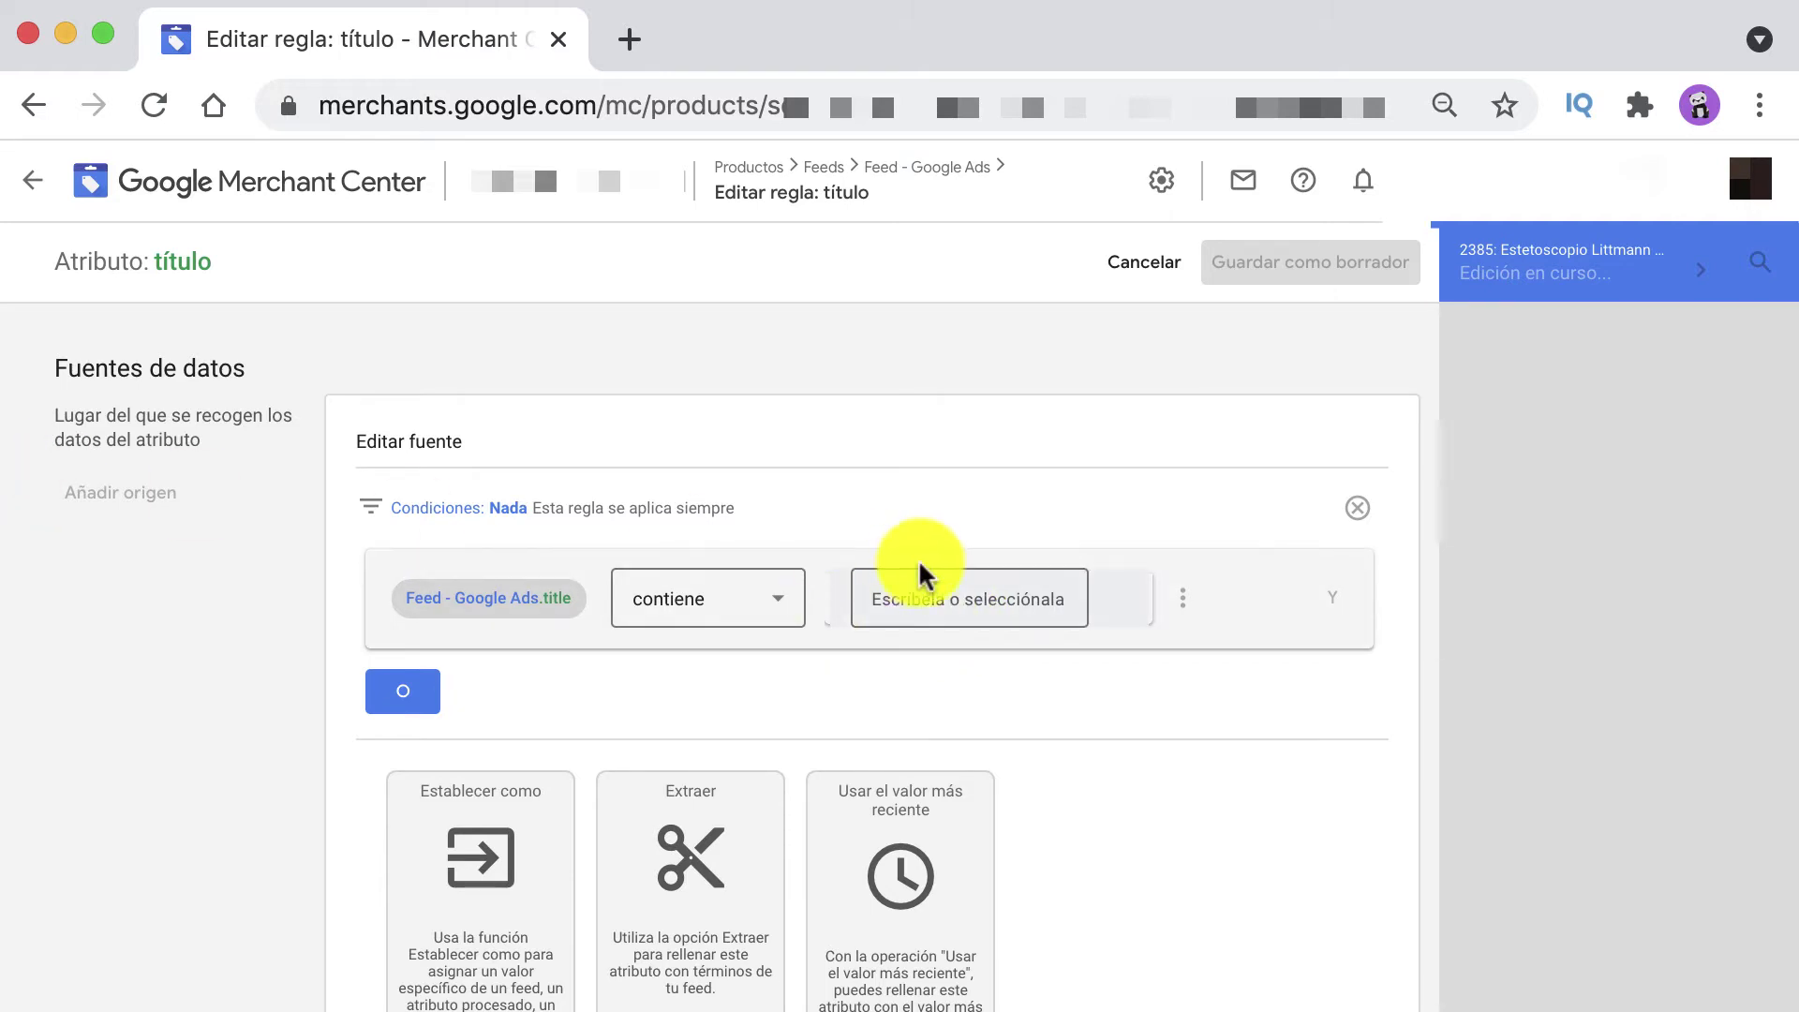
click(1355, 497)
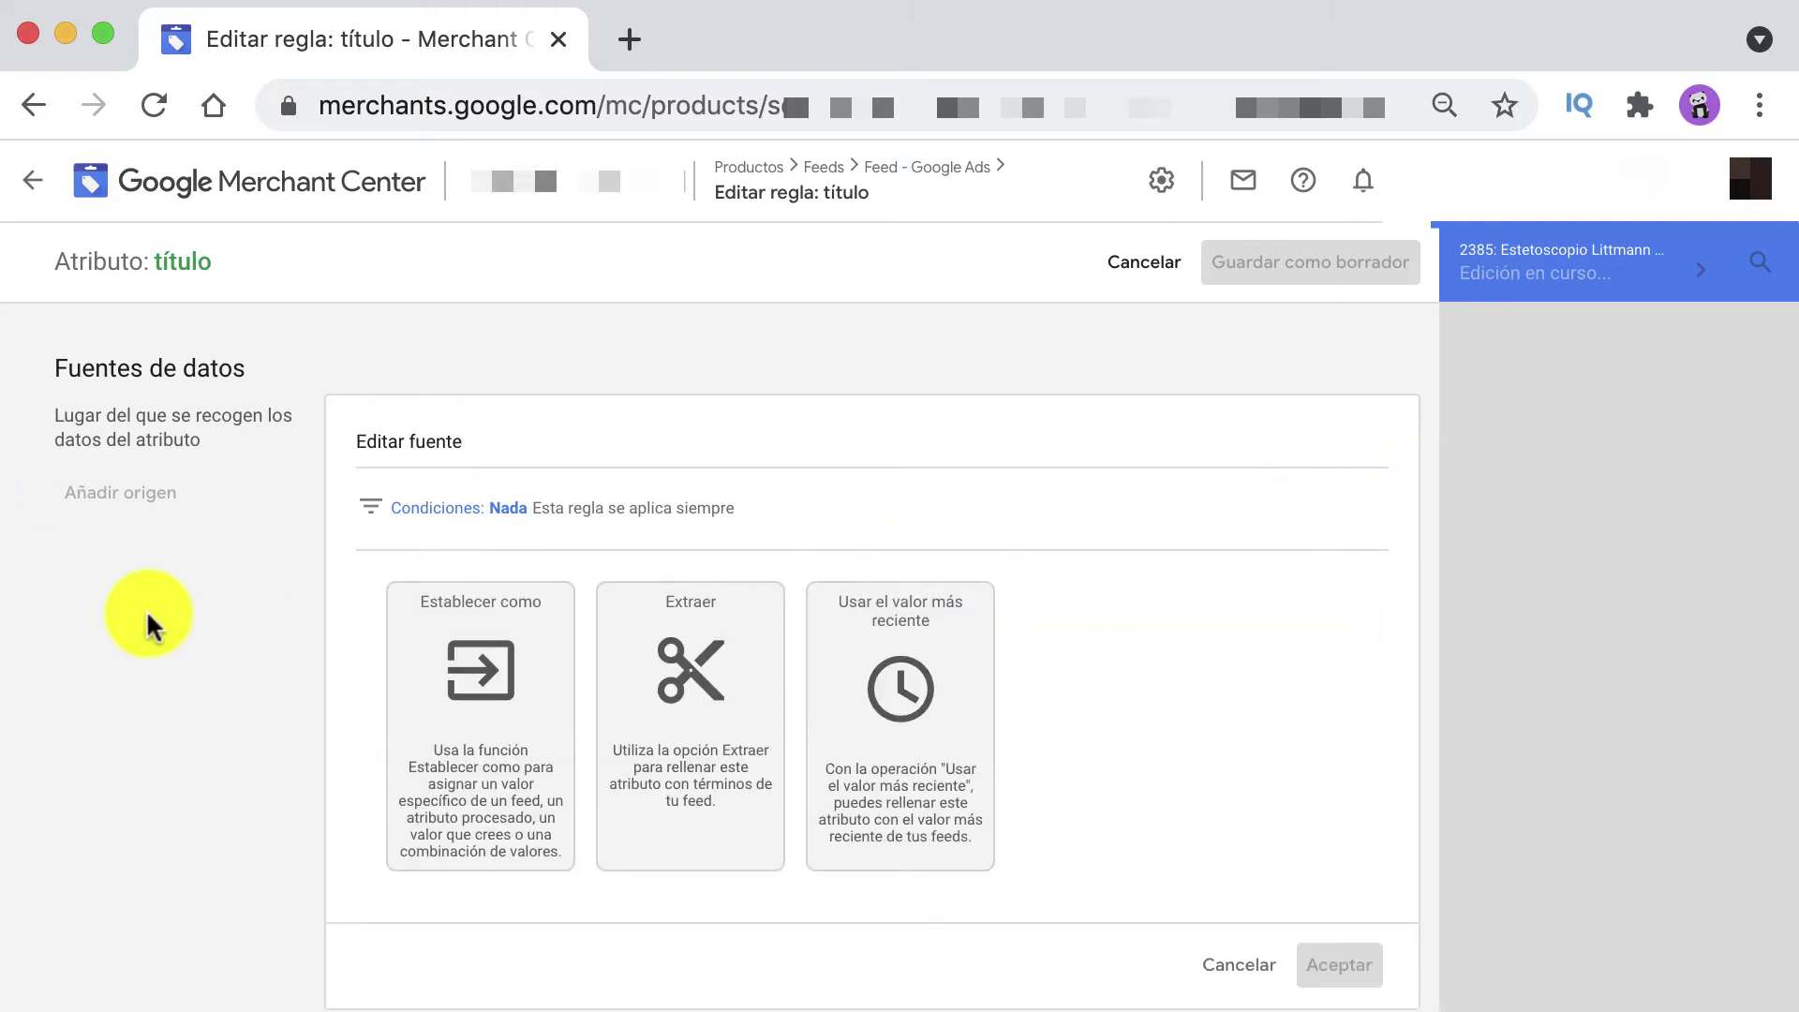
- Choose "Establecer como" as the data source operation for the título rule
scroll(122, 544, down, 2)
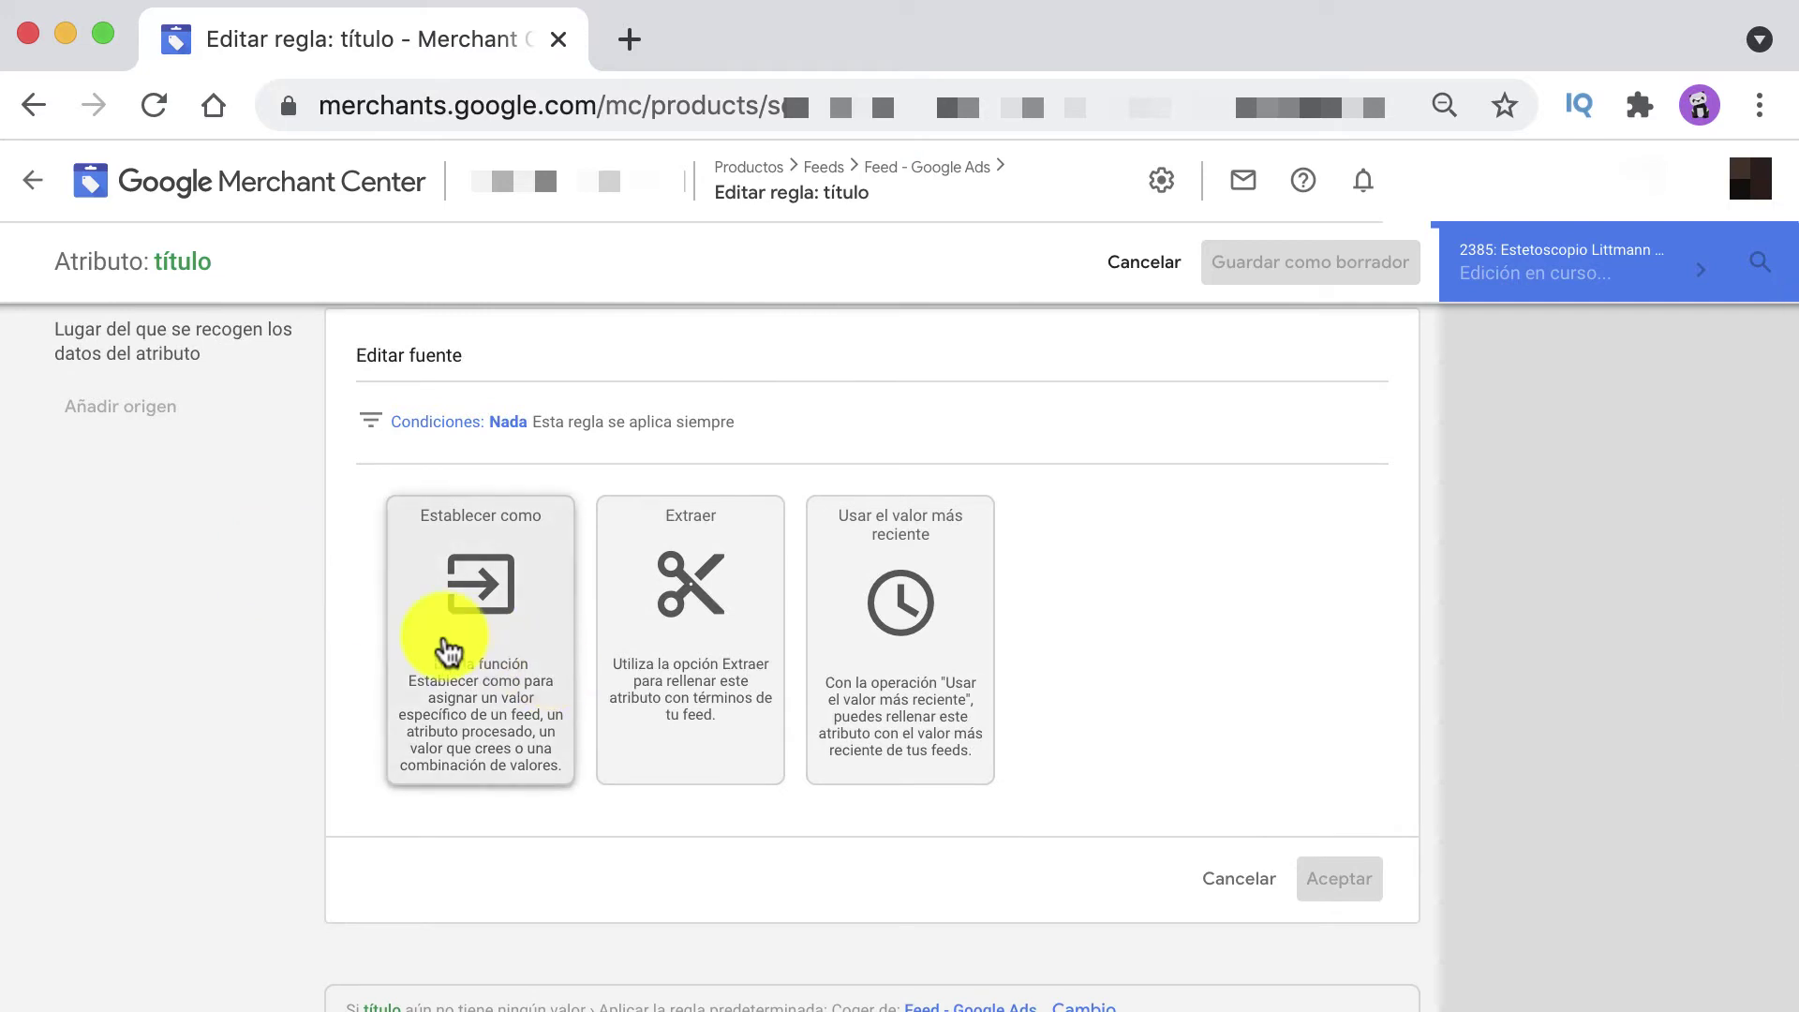
scroll(448, 649, up, 2)
scroll(442, 643, down, 1)
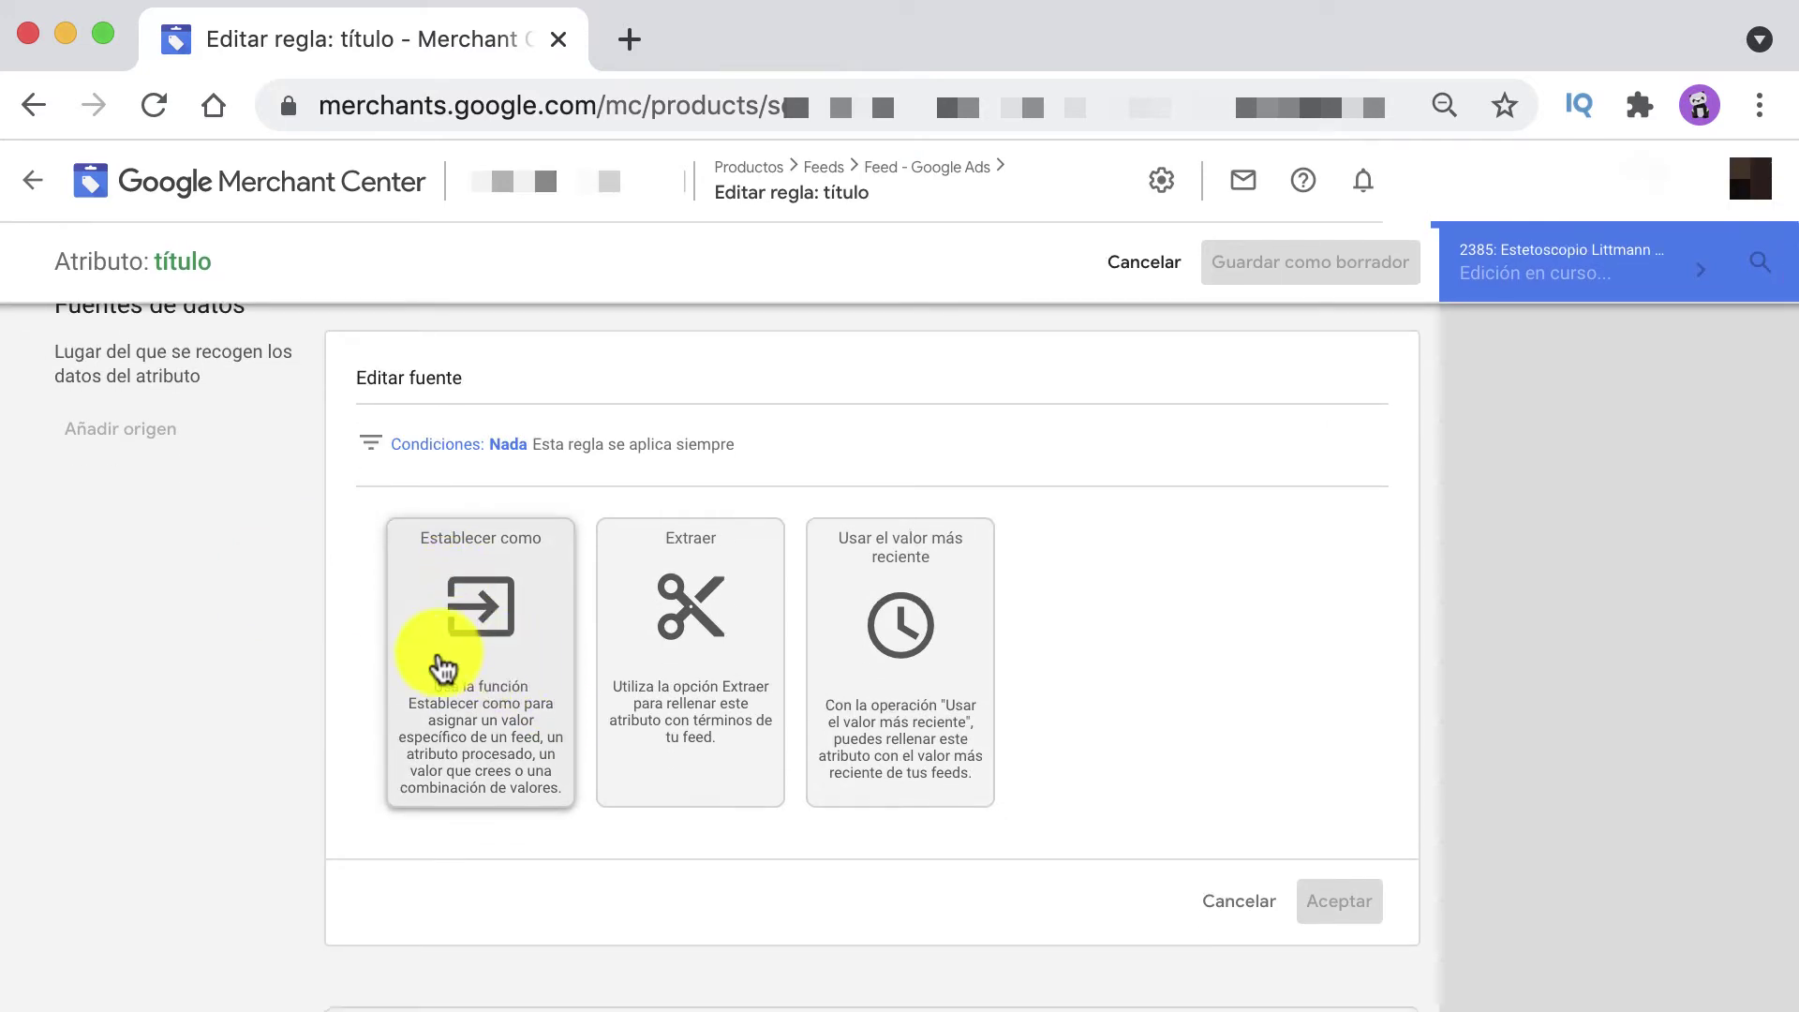
scroll(442, 667, up, 1)
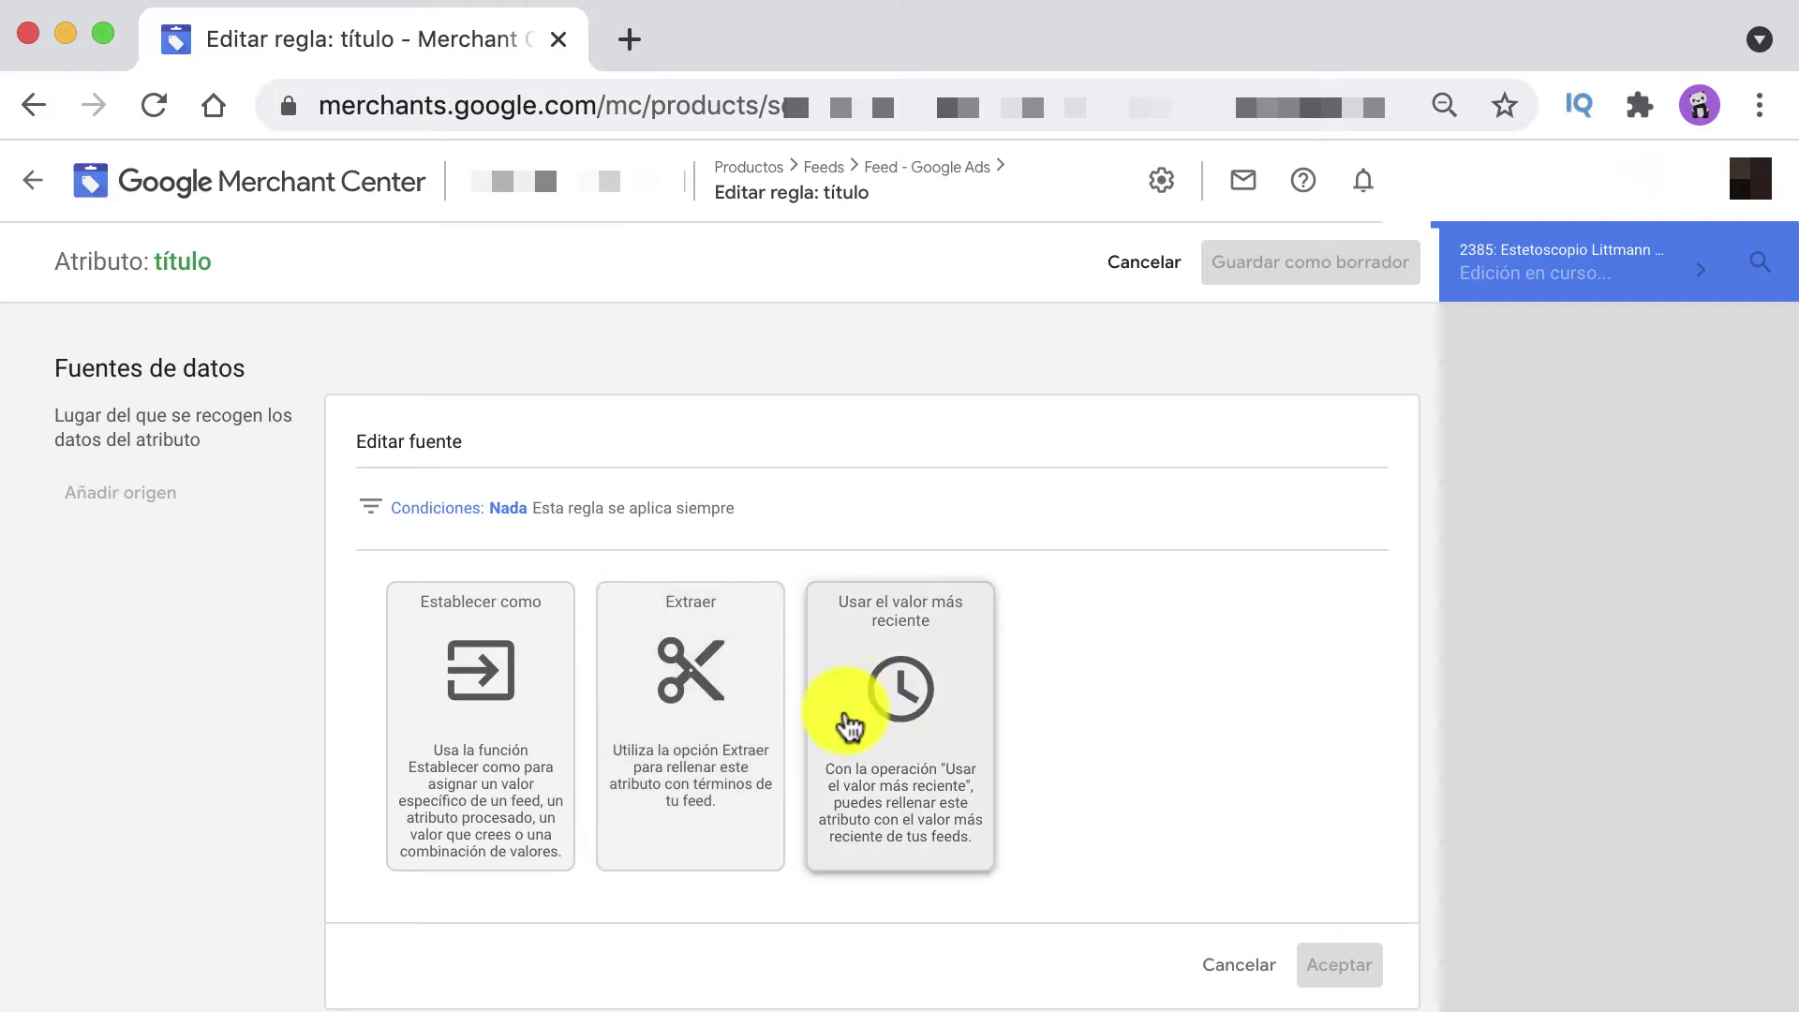
click(478, 692)
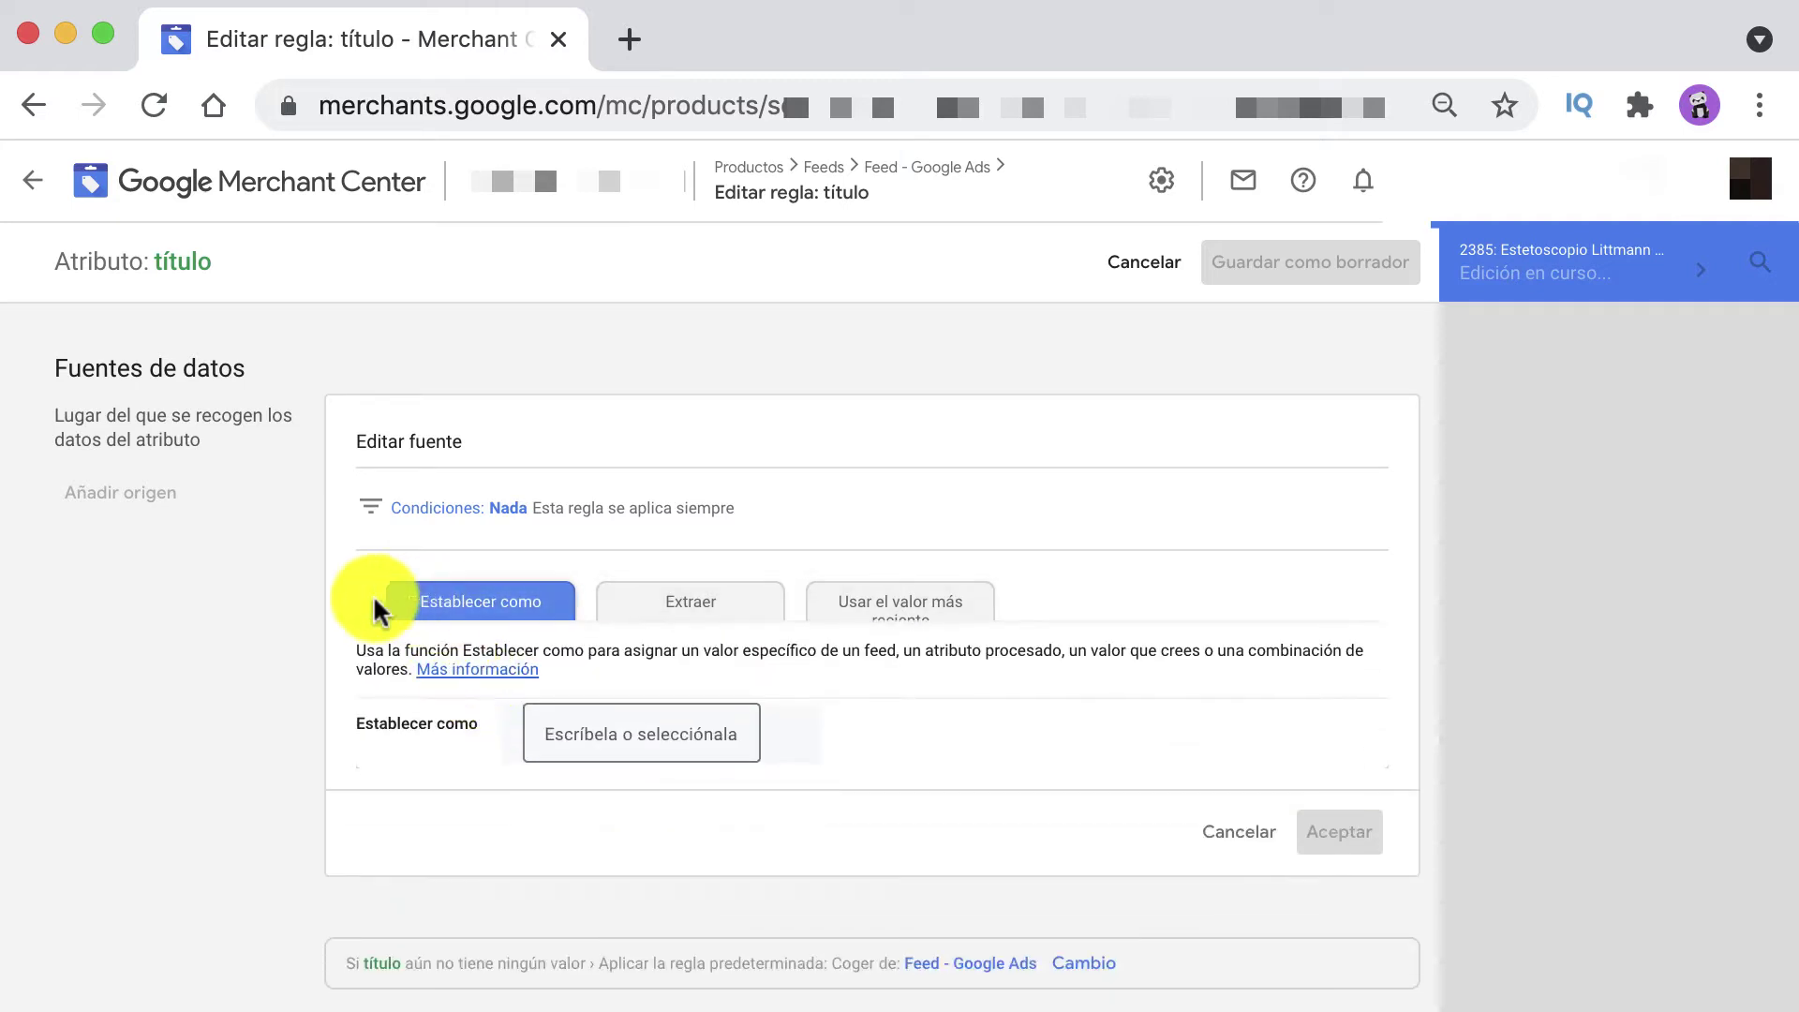
- Look through the value options for "Establecer como": constant value, "Feed - Google Ads" attributes and processed attributes
scroll(288, 606, down, 2)
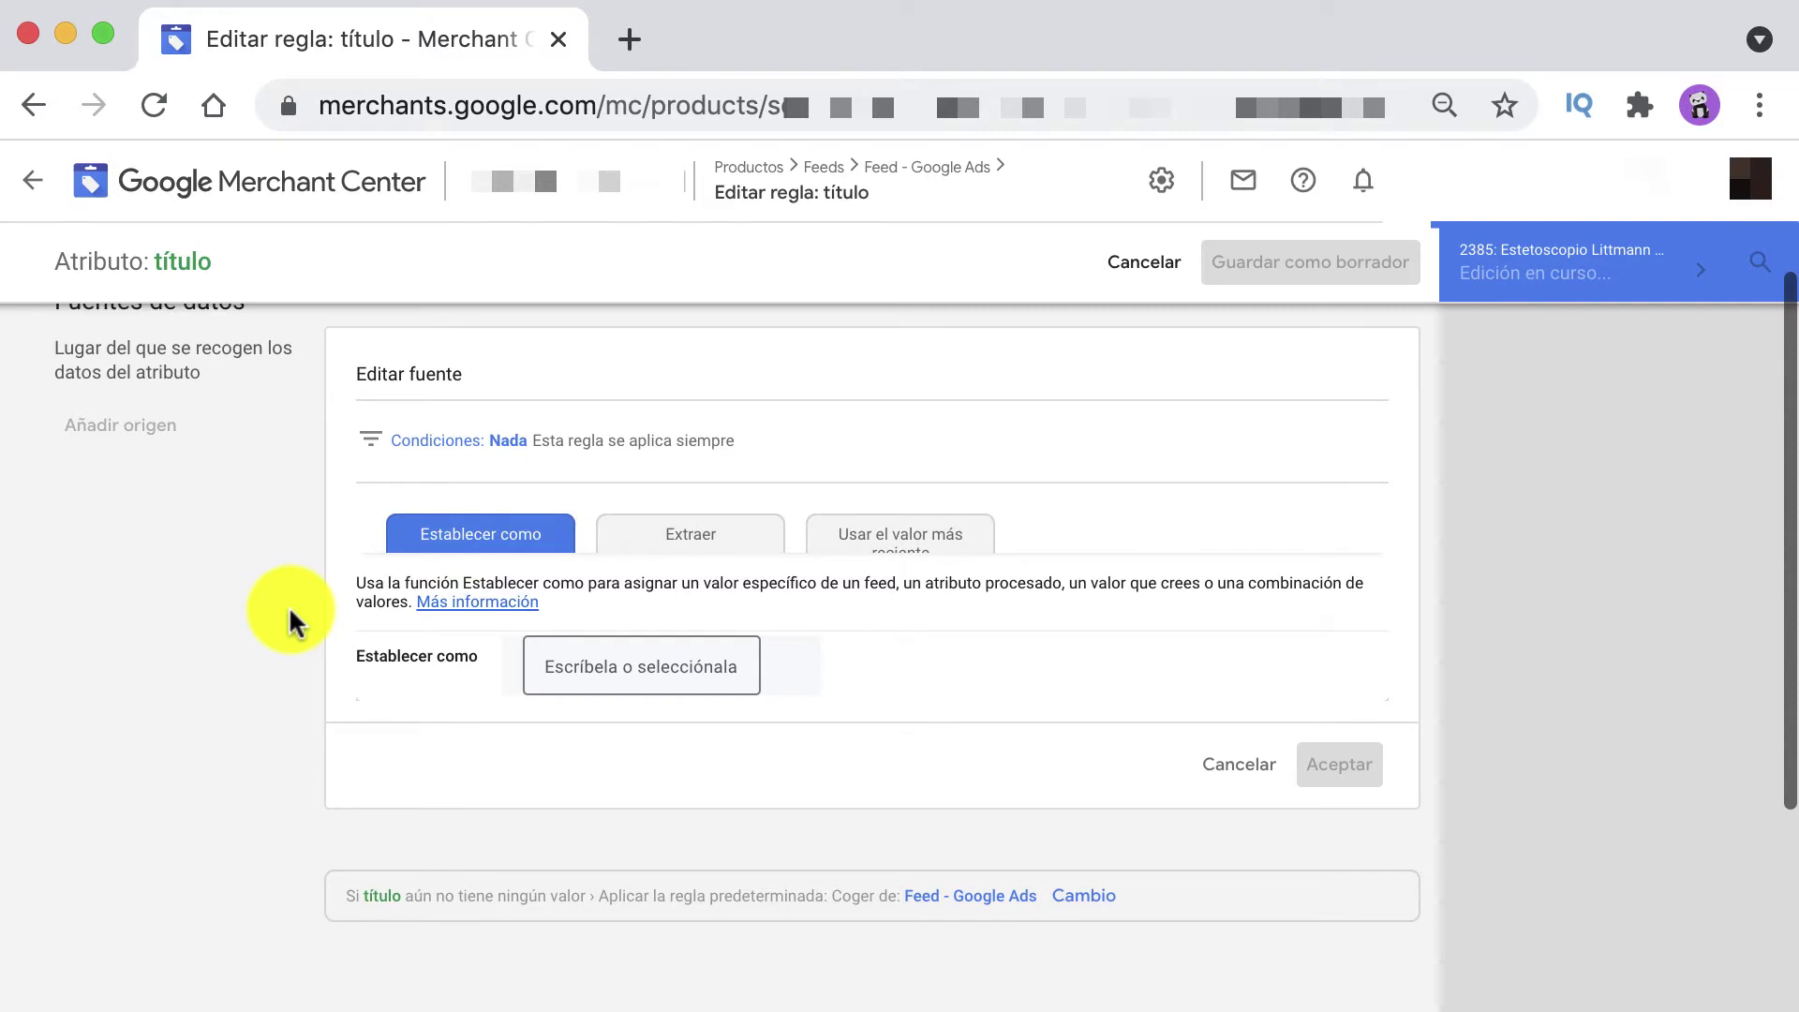
click(624, 671)
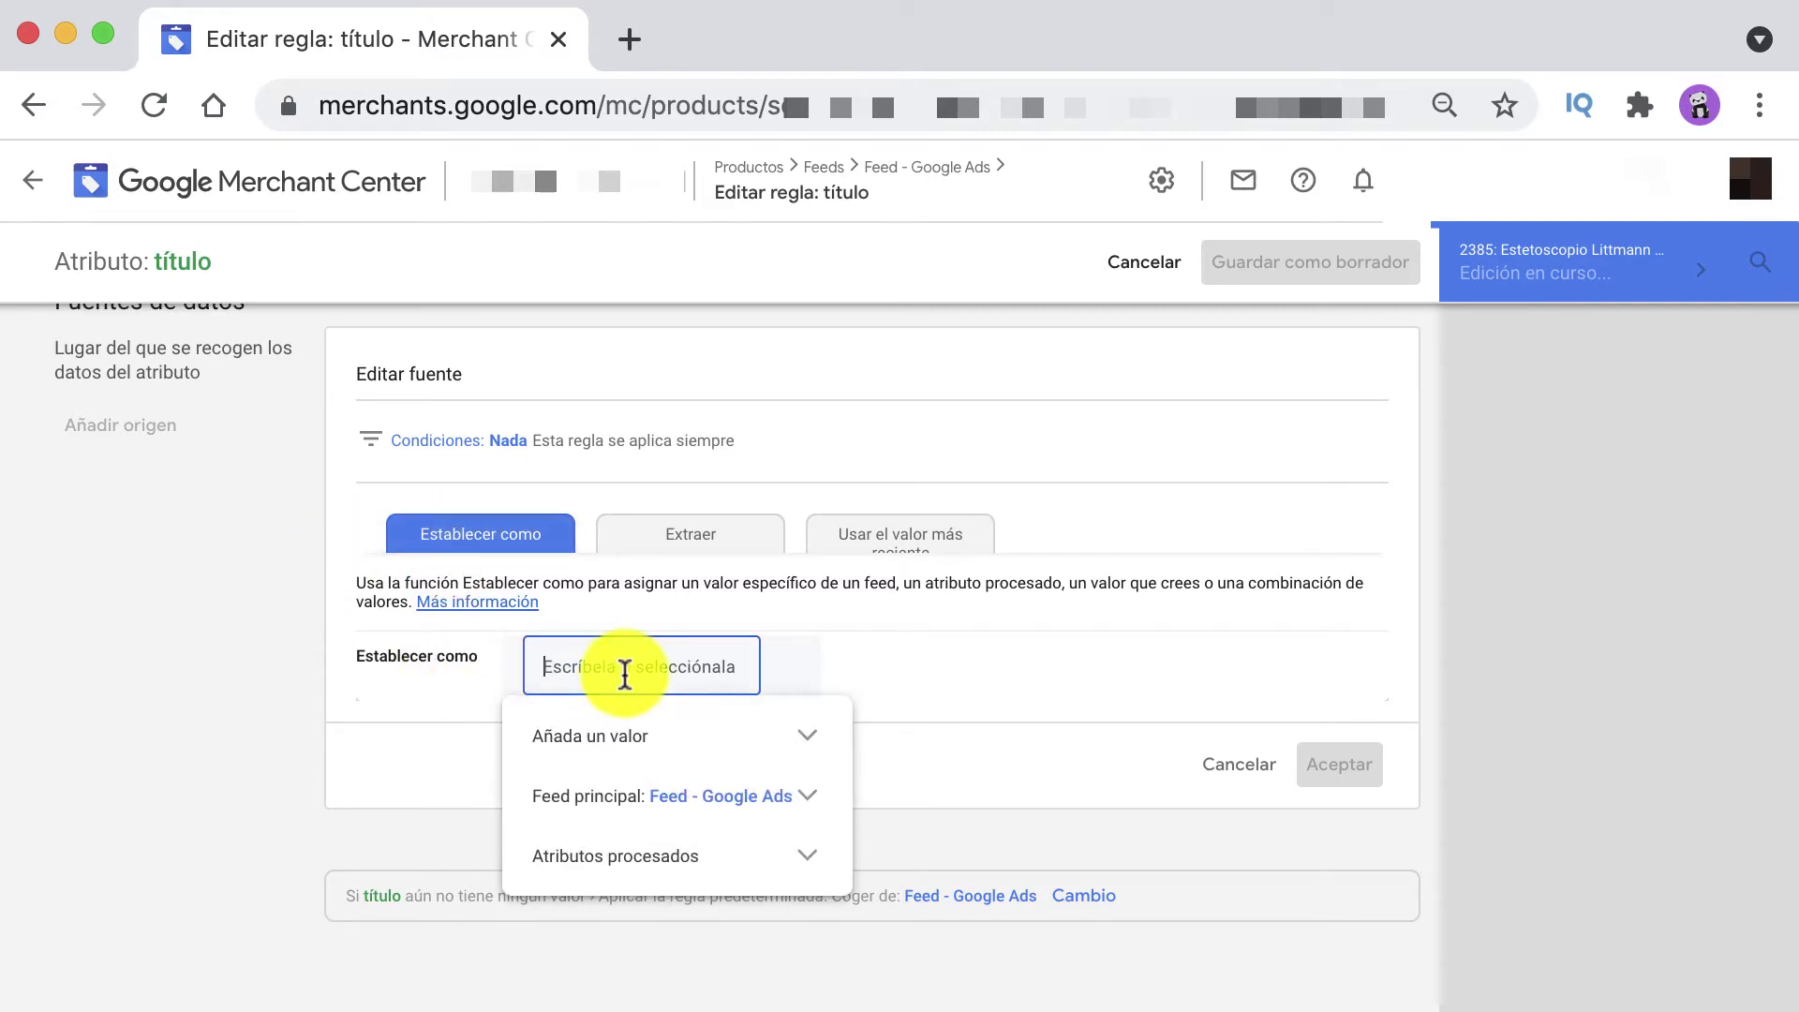
click(694, 767)
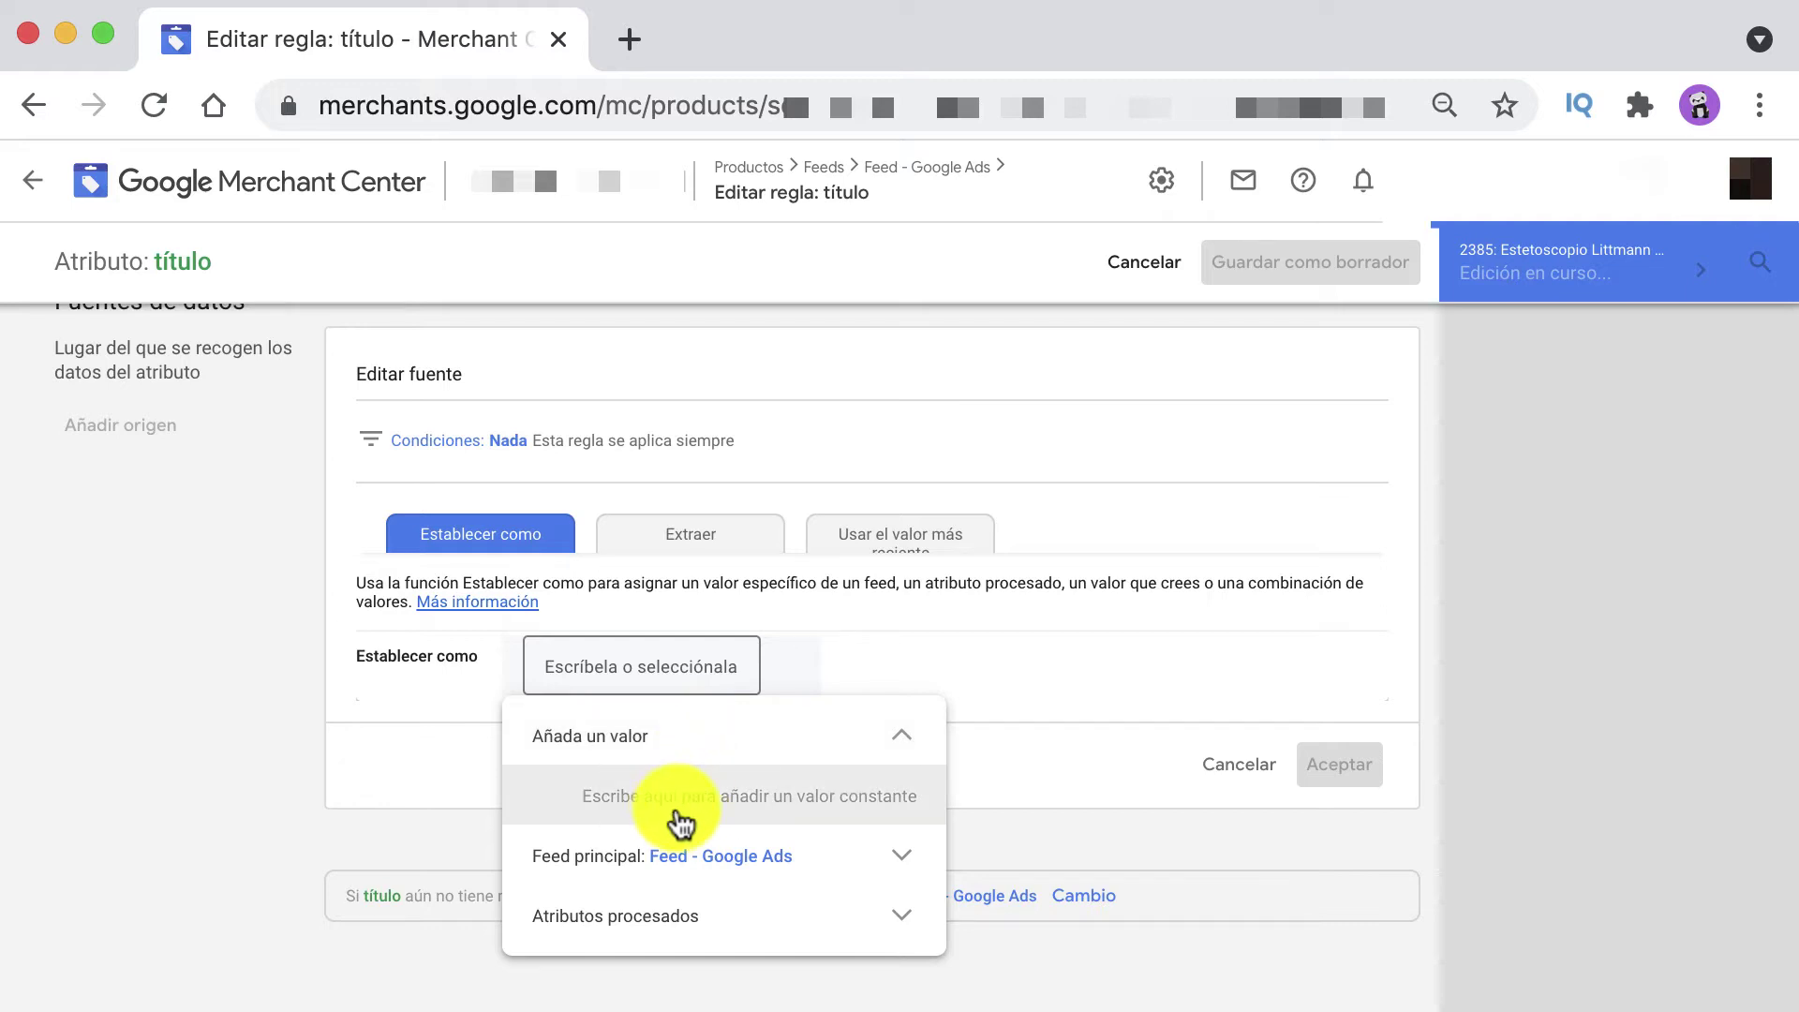
click(592, 857)
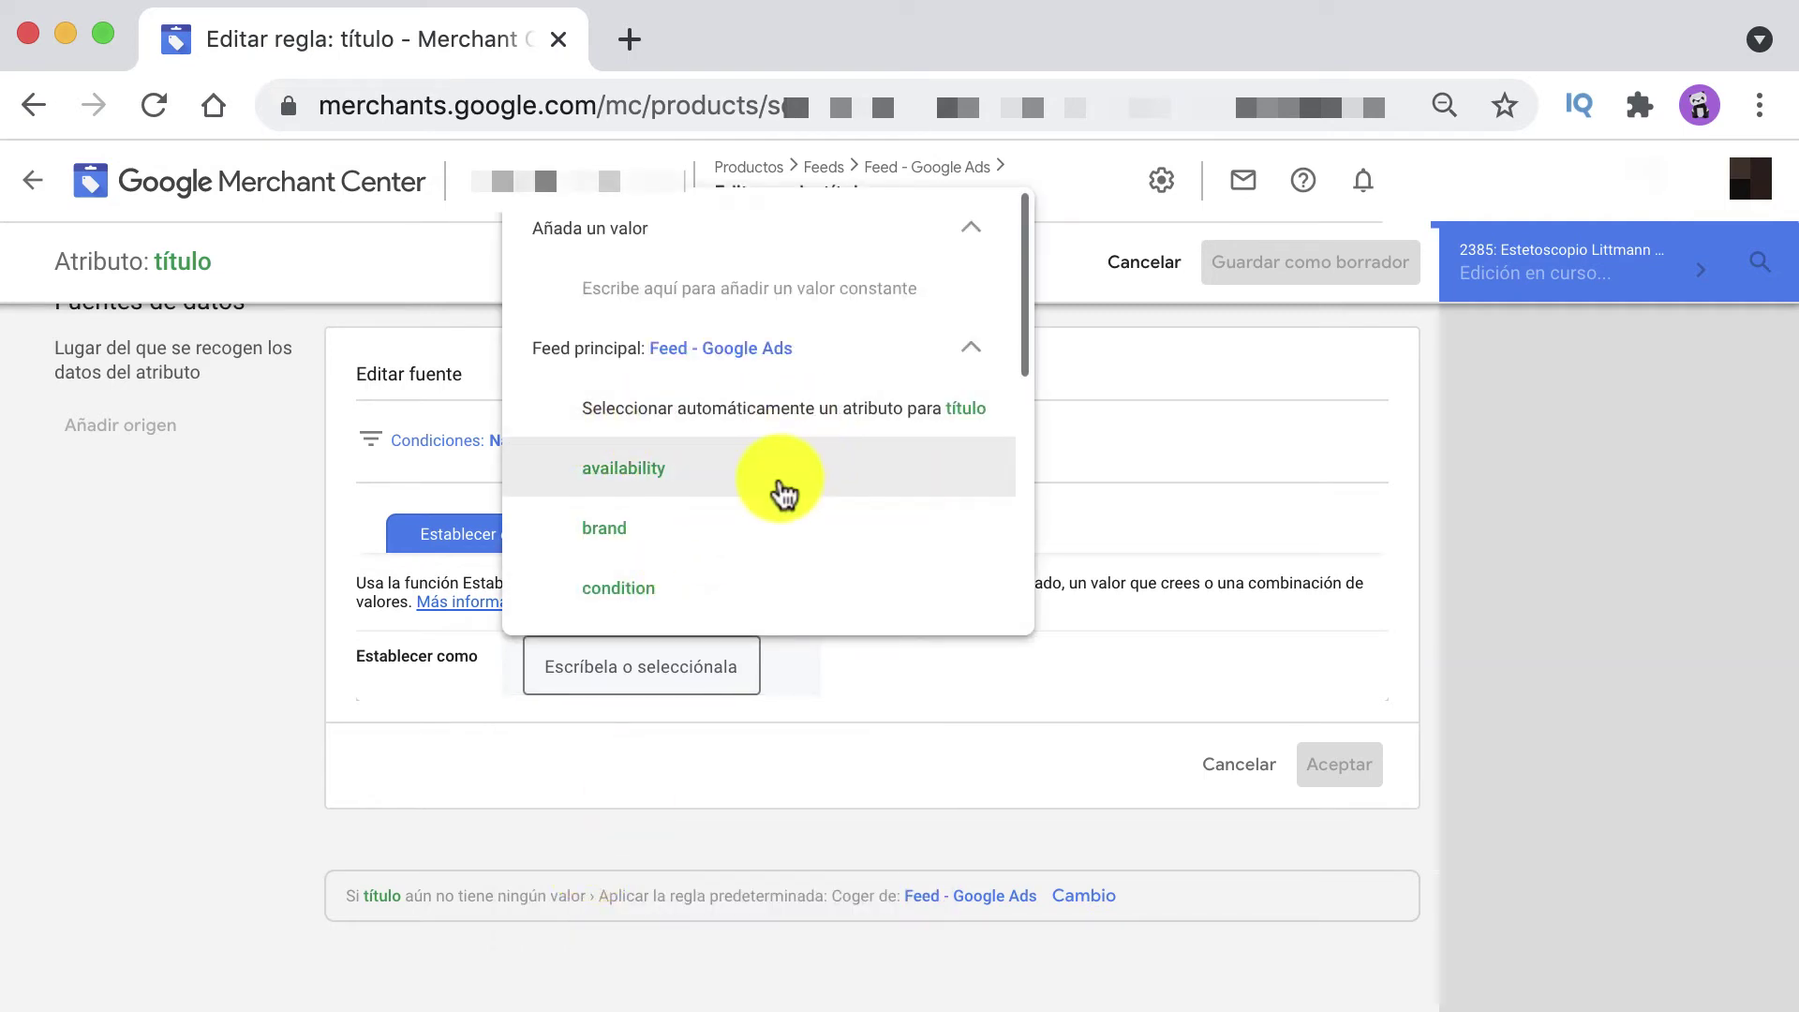
click(603, 666)
click(618, 664)
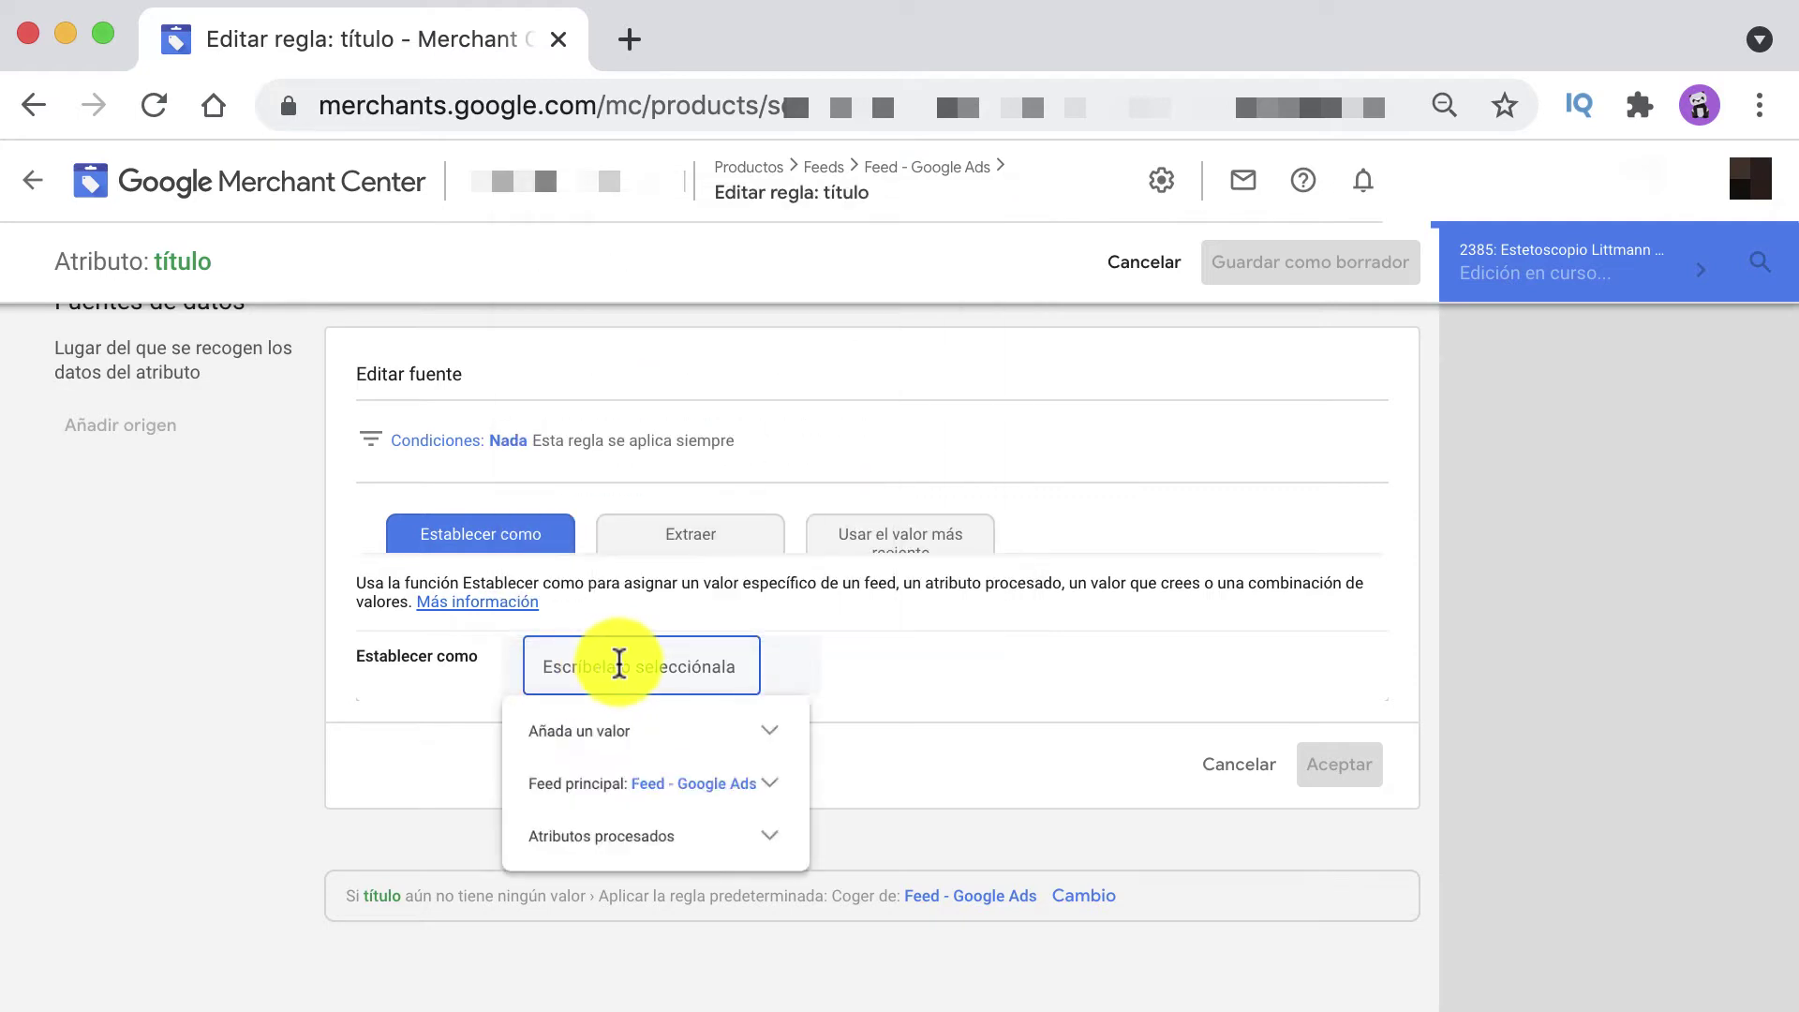
click(668, 860)
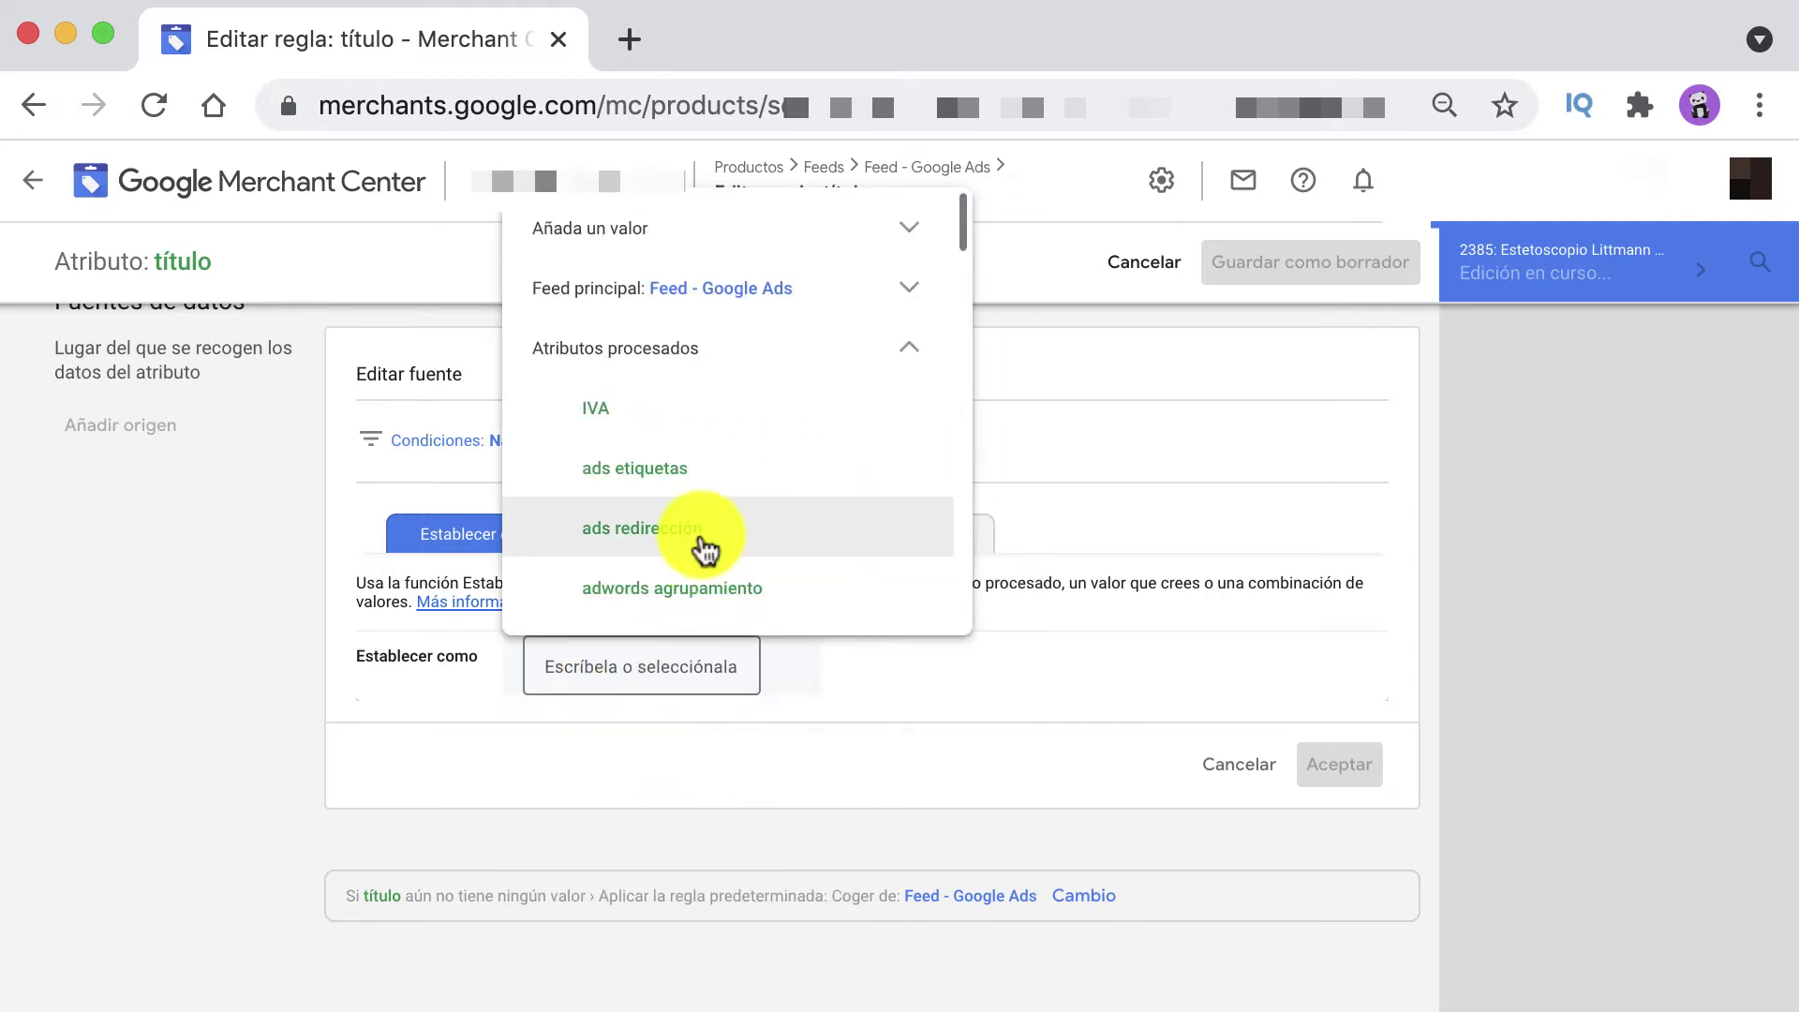
scroll(703, 553, down, 10)
scroll(709, 605, down, 20)
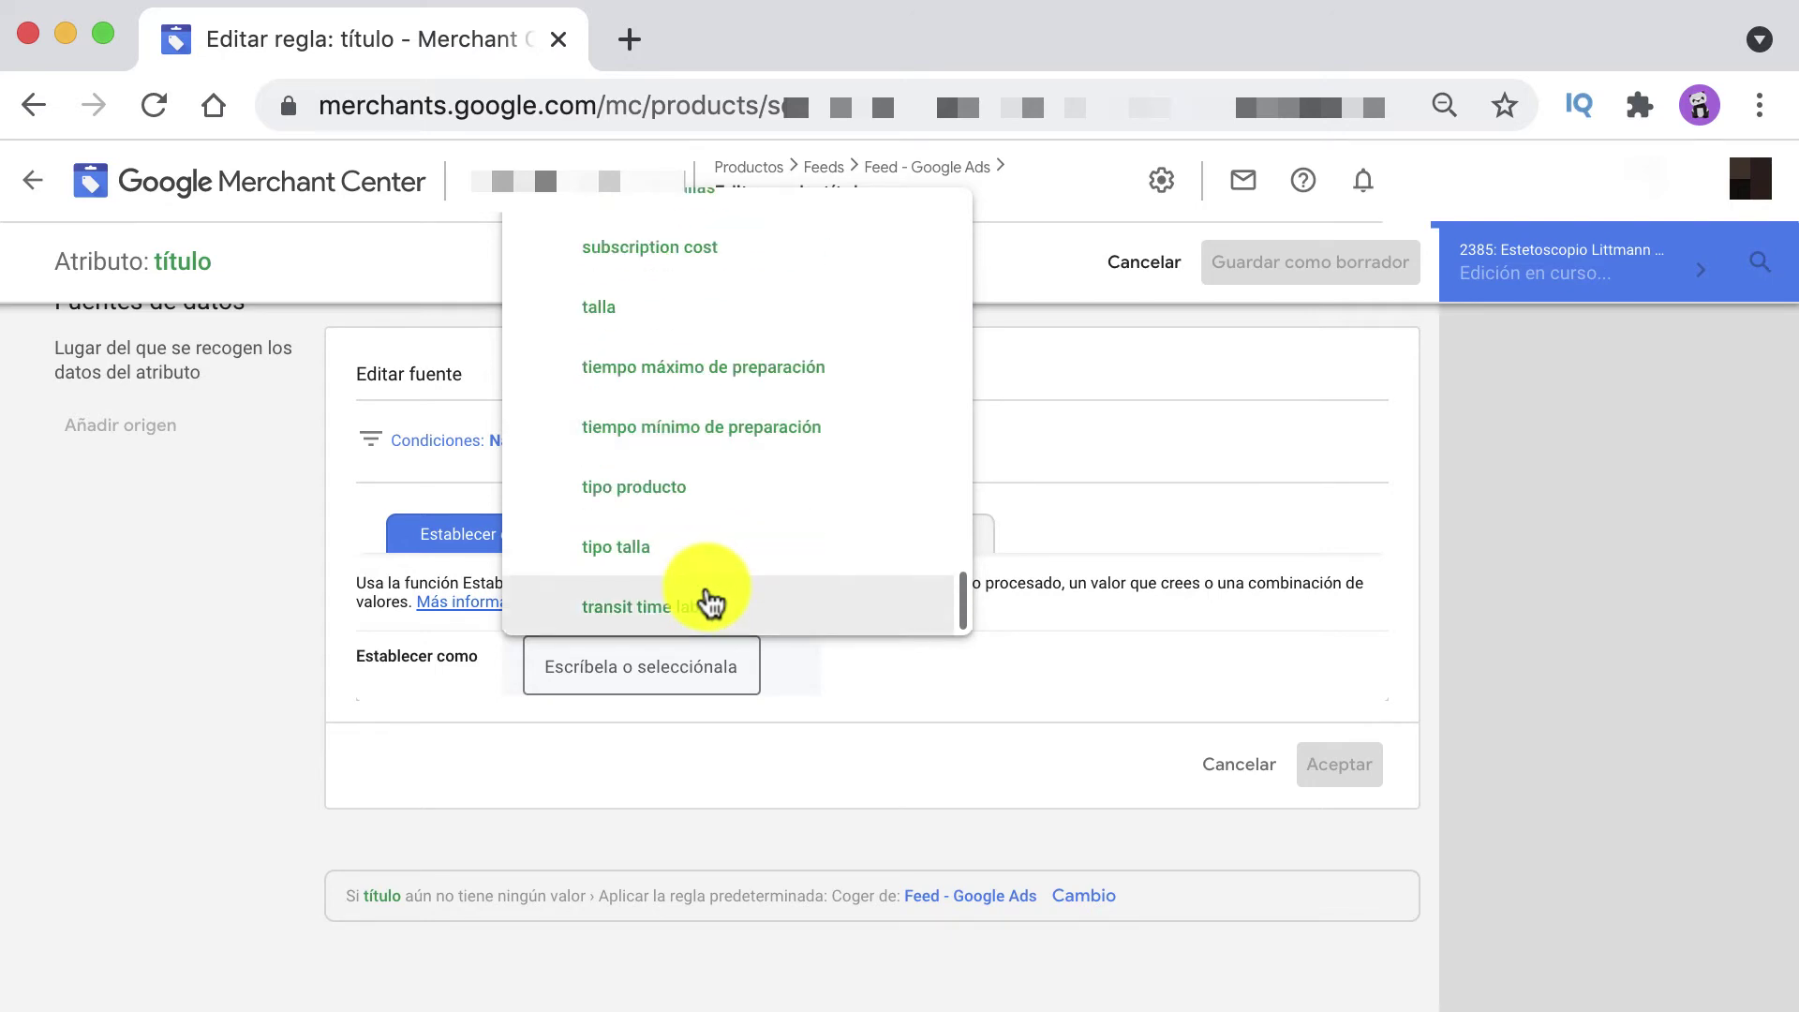
scroll(710, 605, up, 15)
scroll(709, 604, up, 15)
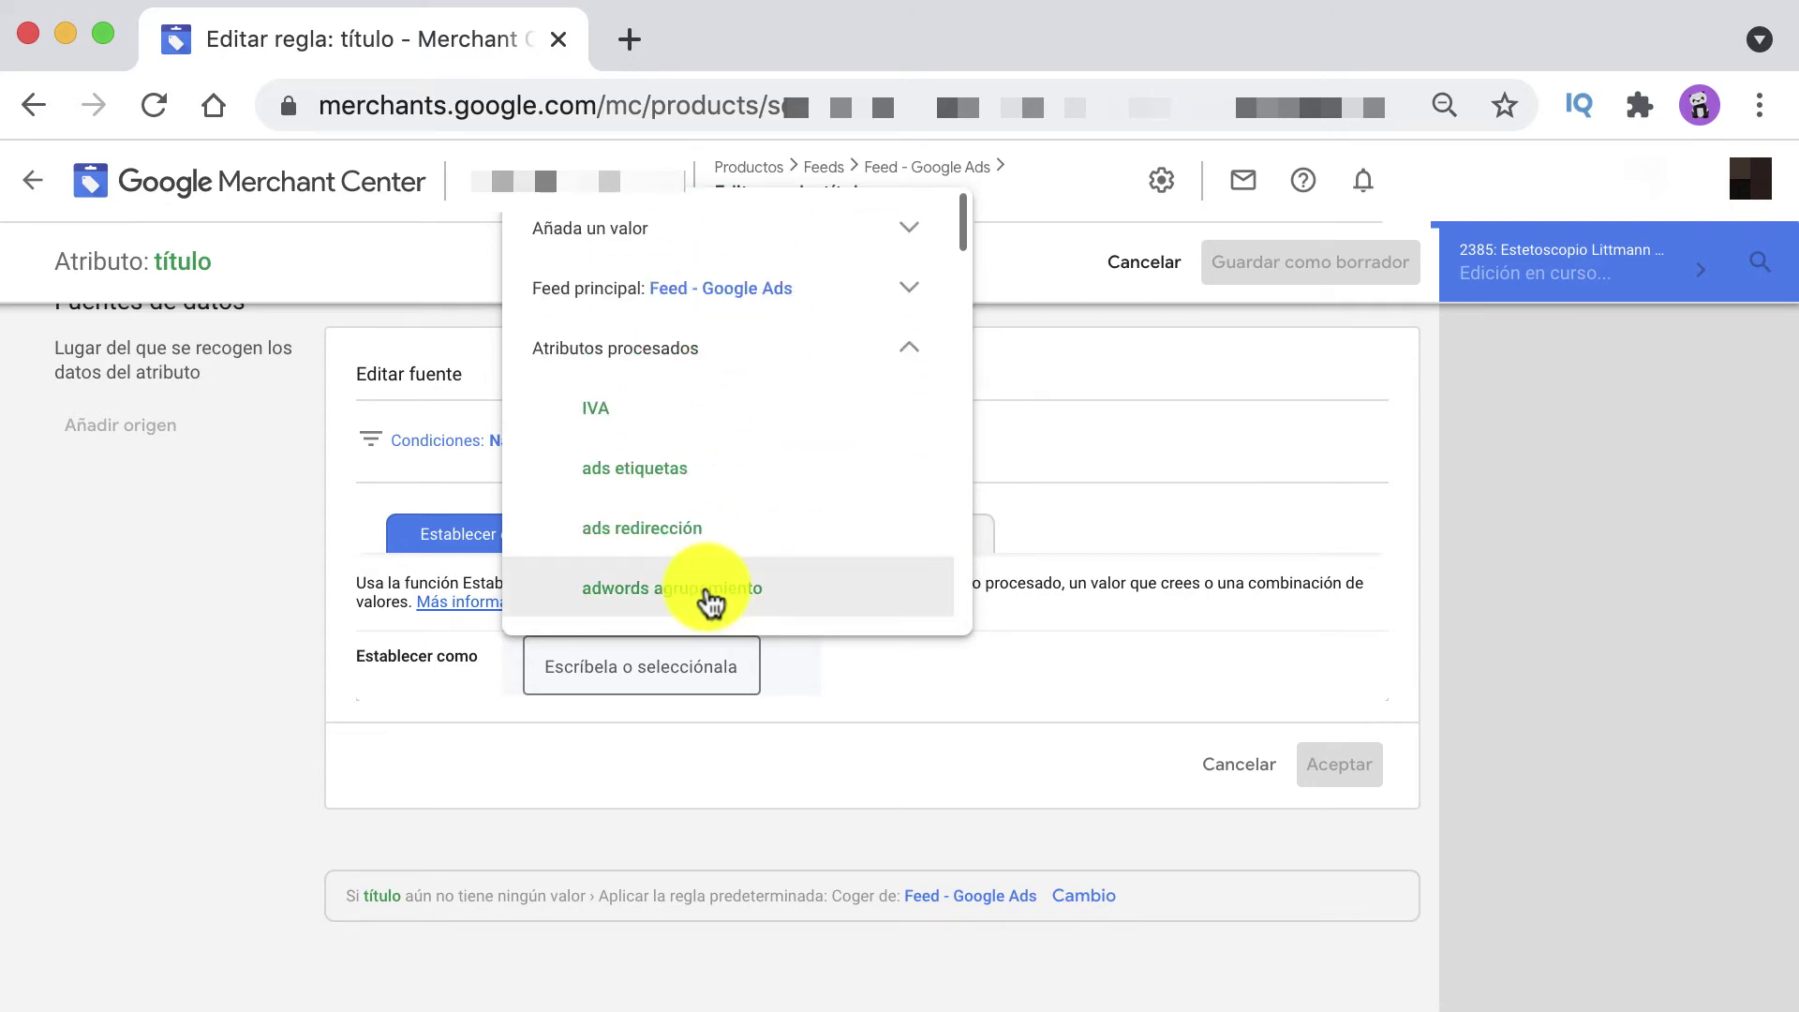
click(426, 686)
- Set the título data source to the title attribute of "Feed - Google Ads" and accept it
click(635, 669)
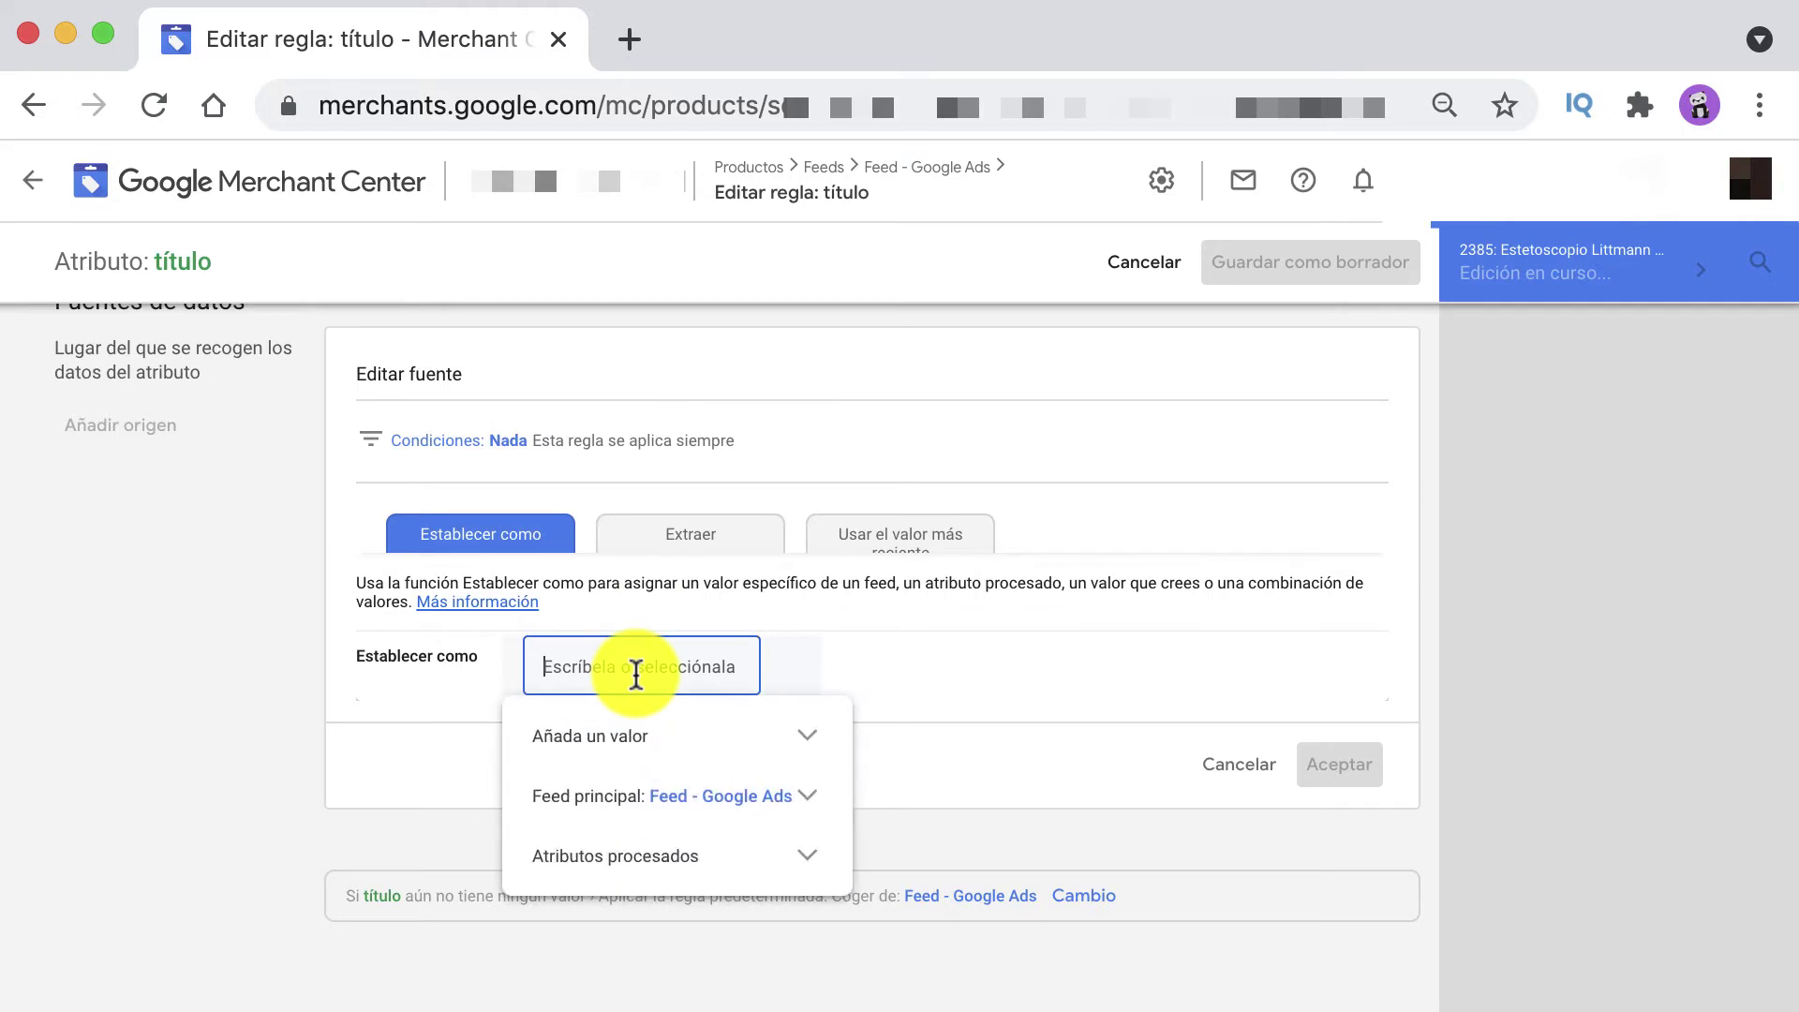
click(636, 735)
click(618, 857)
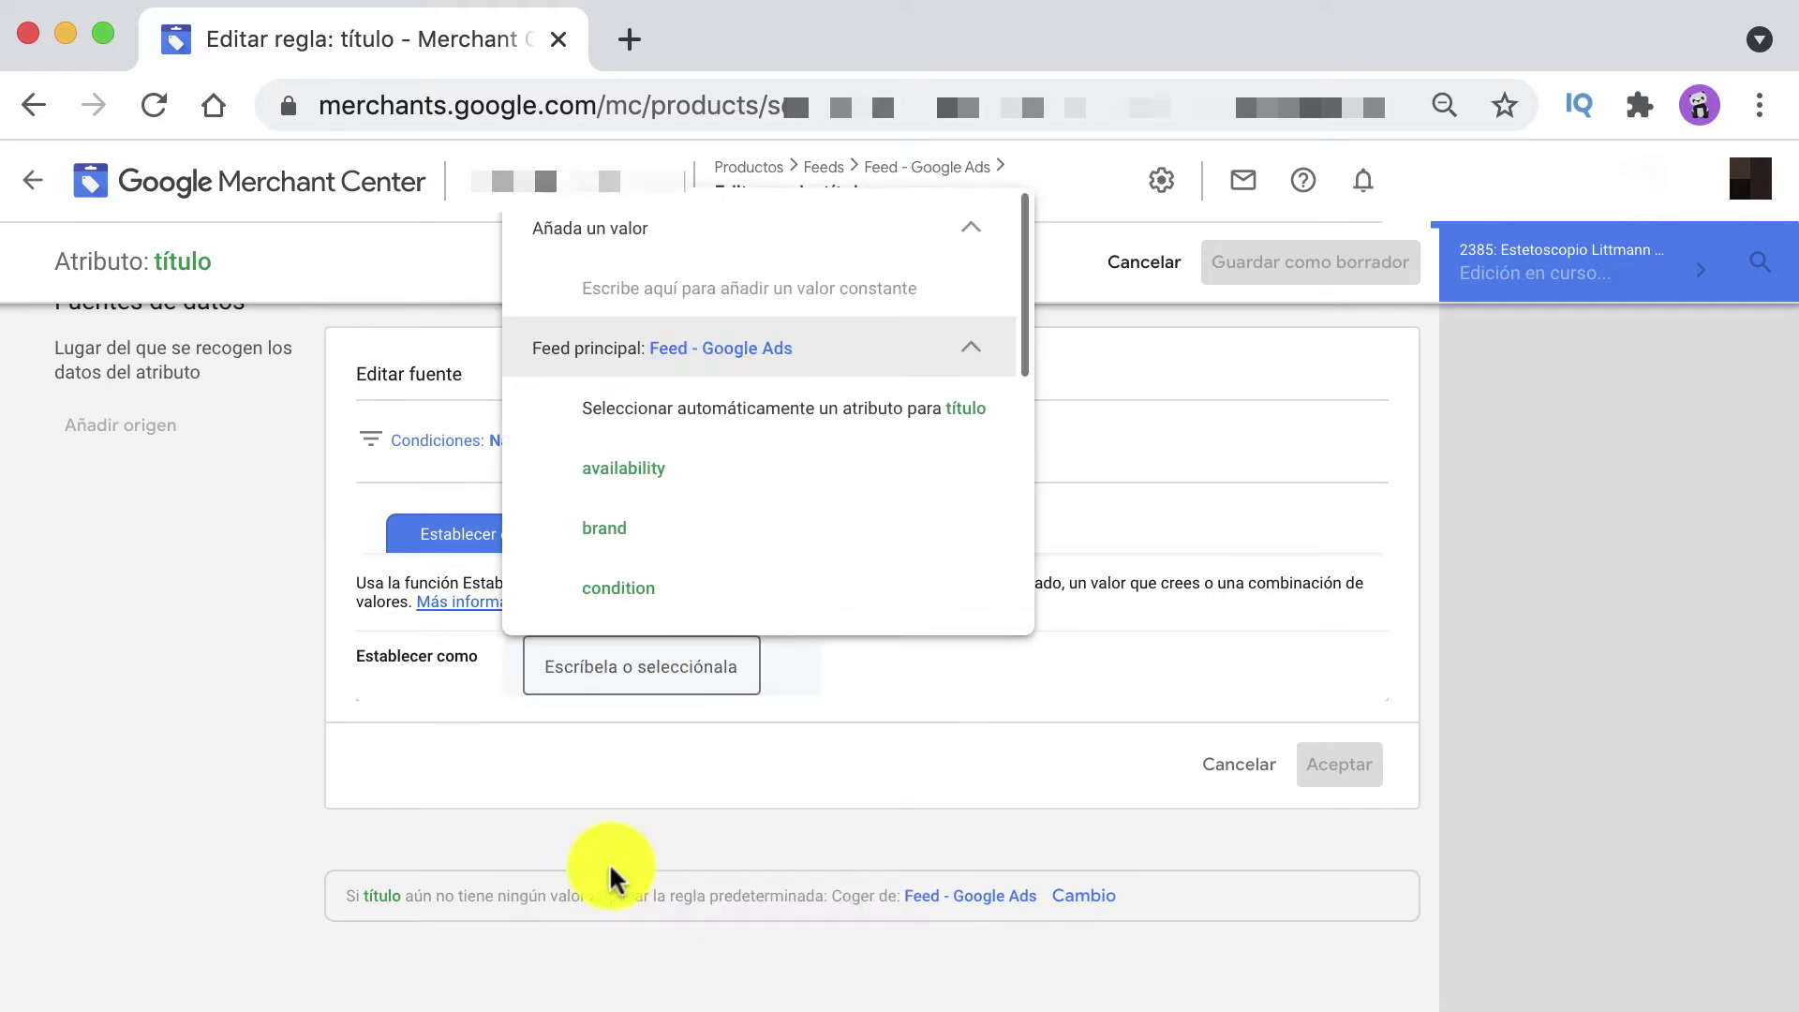
scroll(698, 501, down, 6)
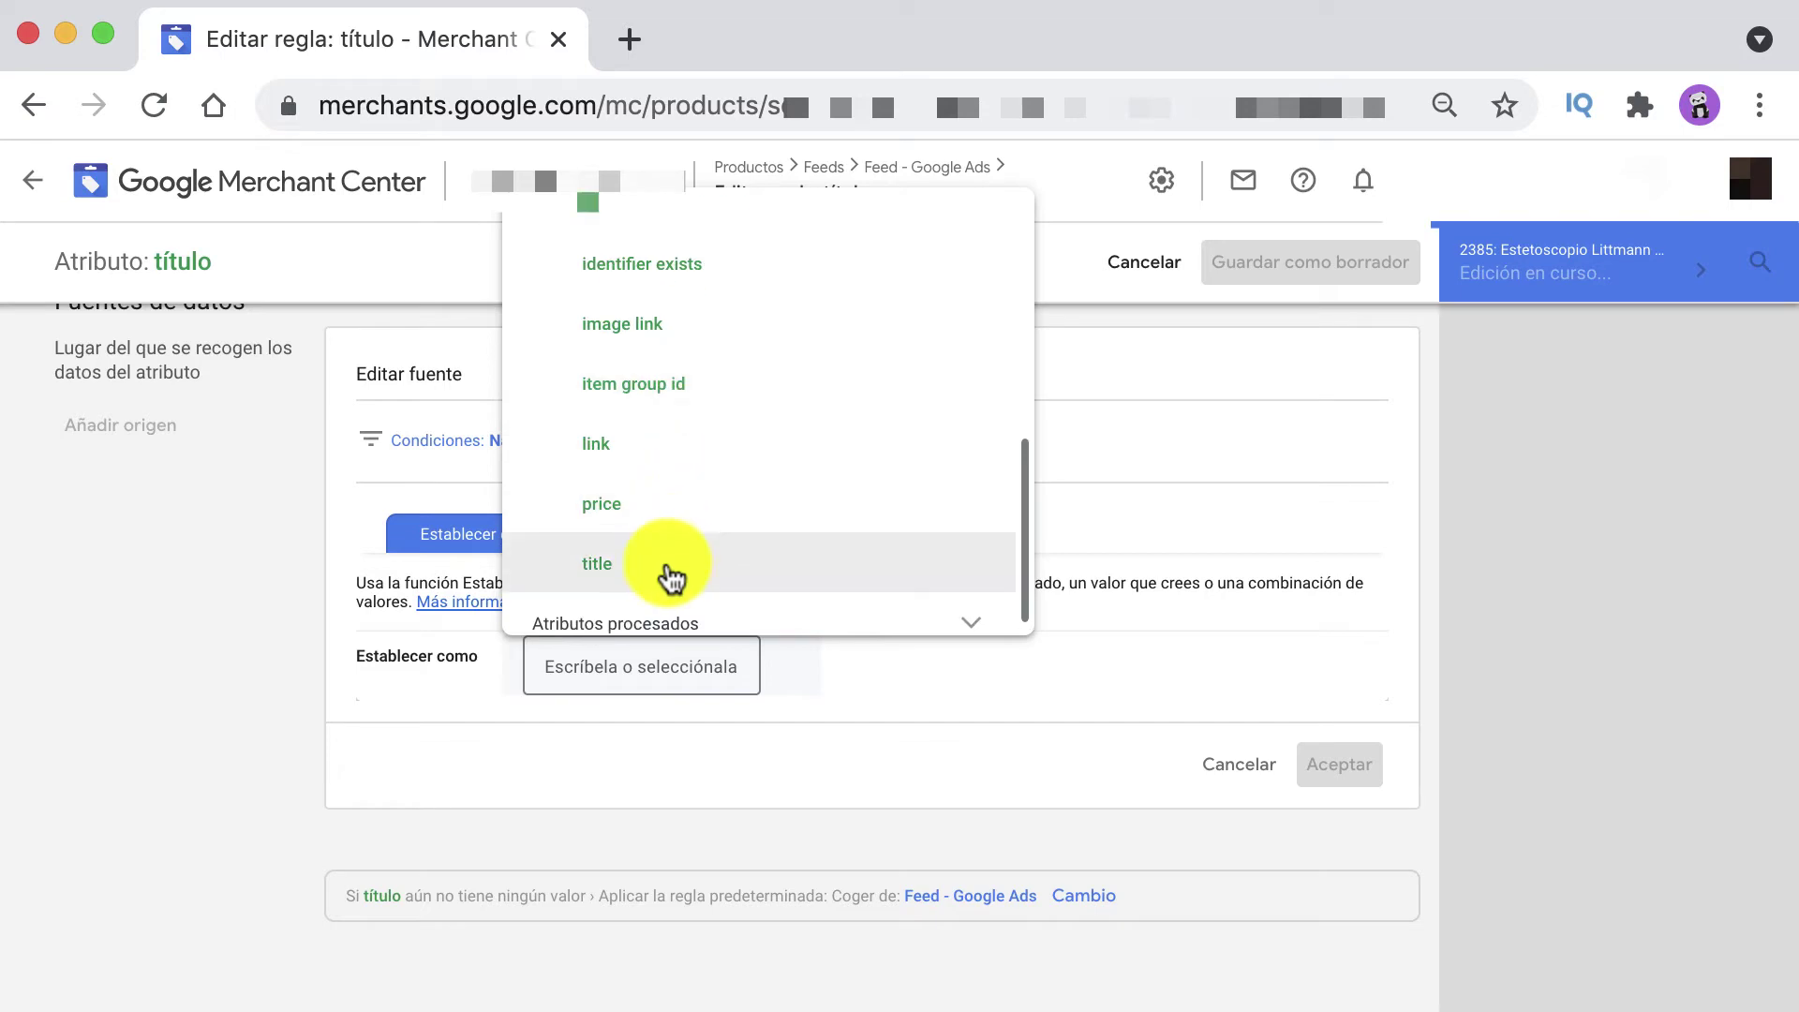
click(666, 564)
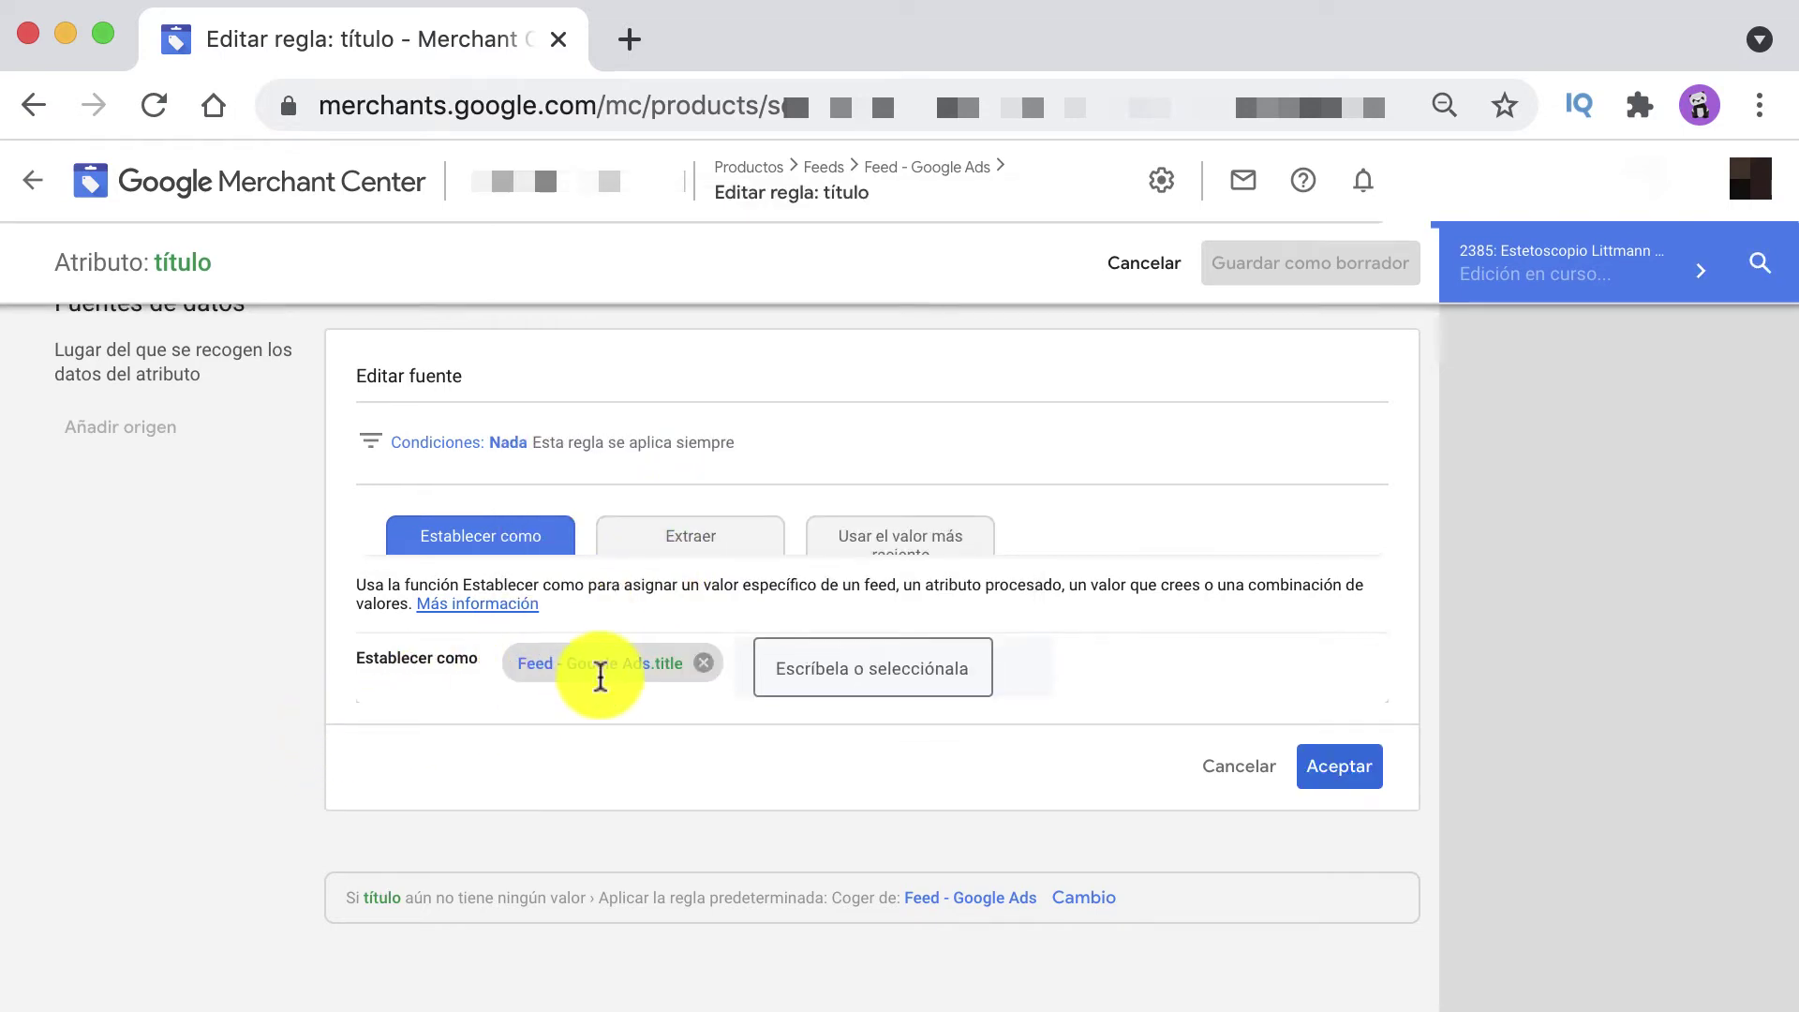
scroll(598, 671, up, 2)
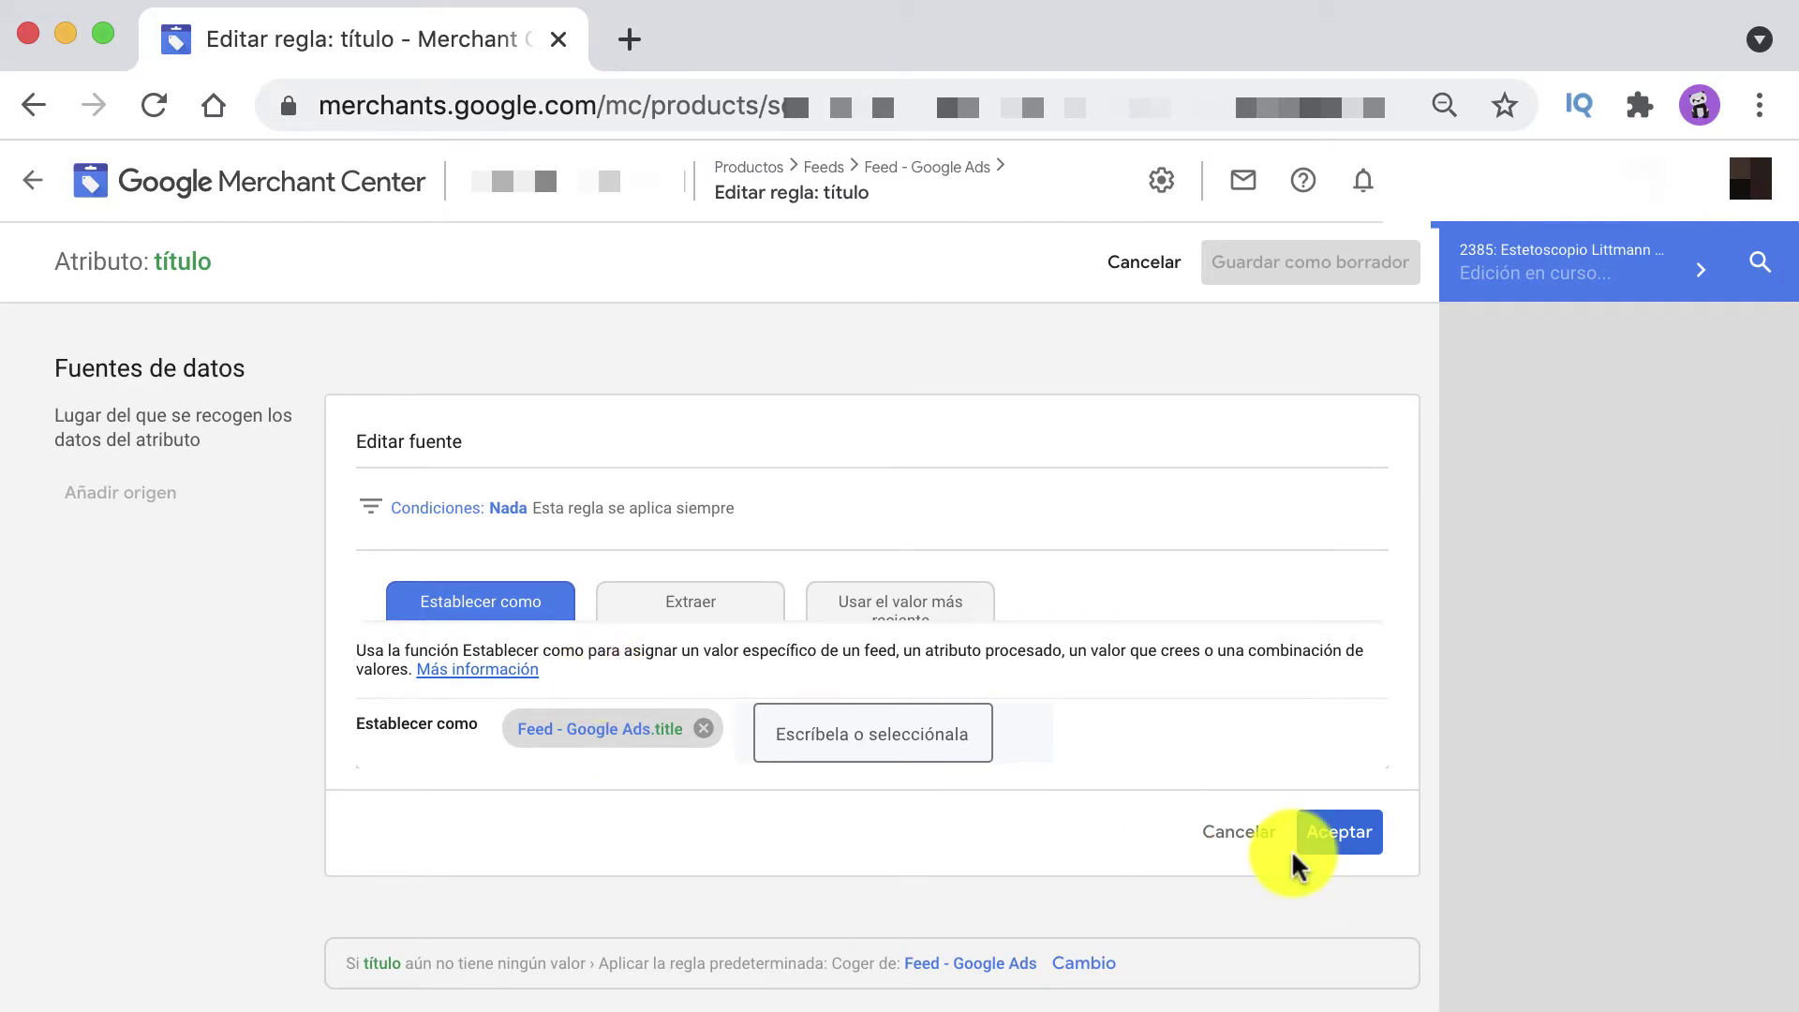
click(1335, 837)
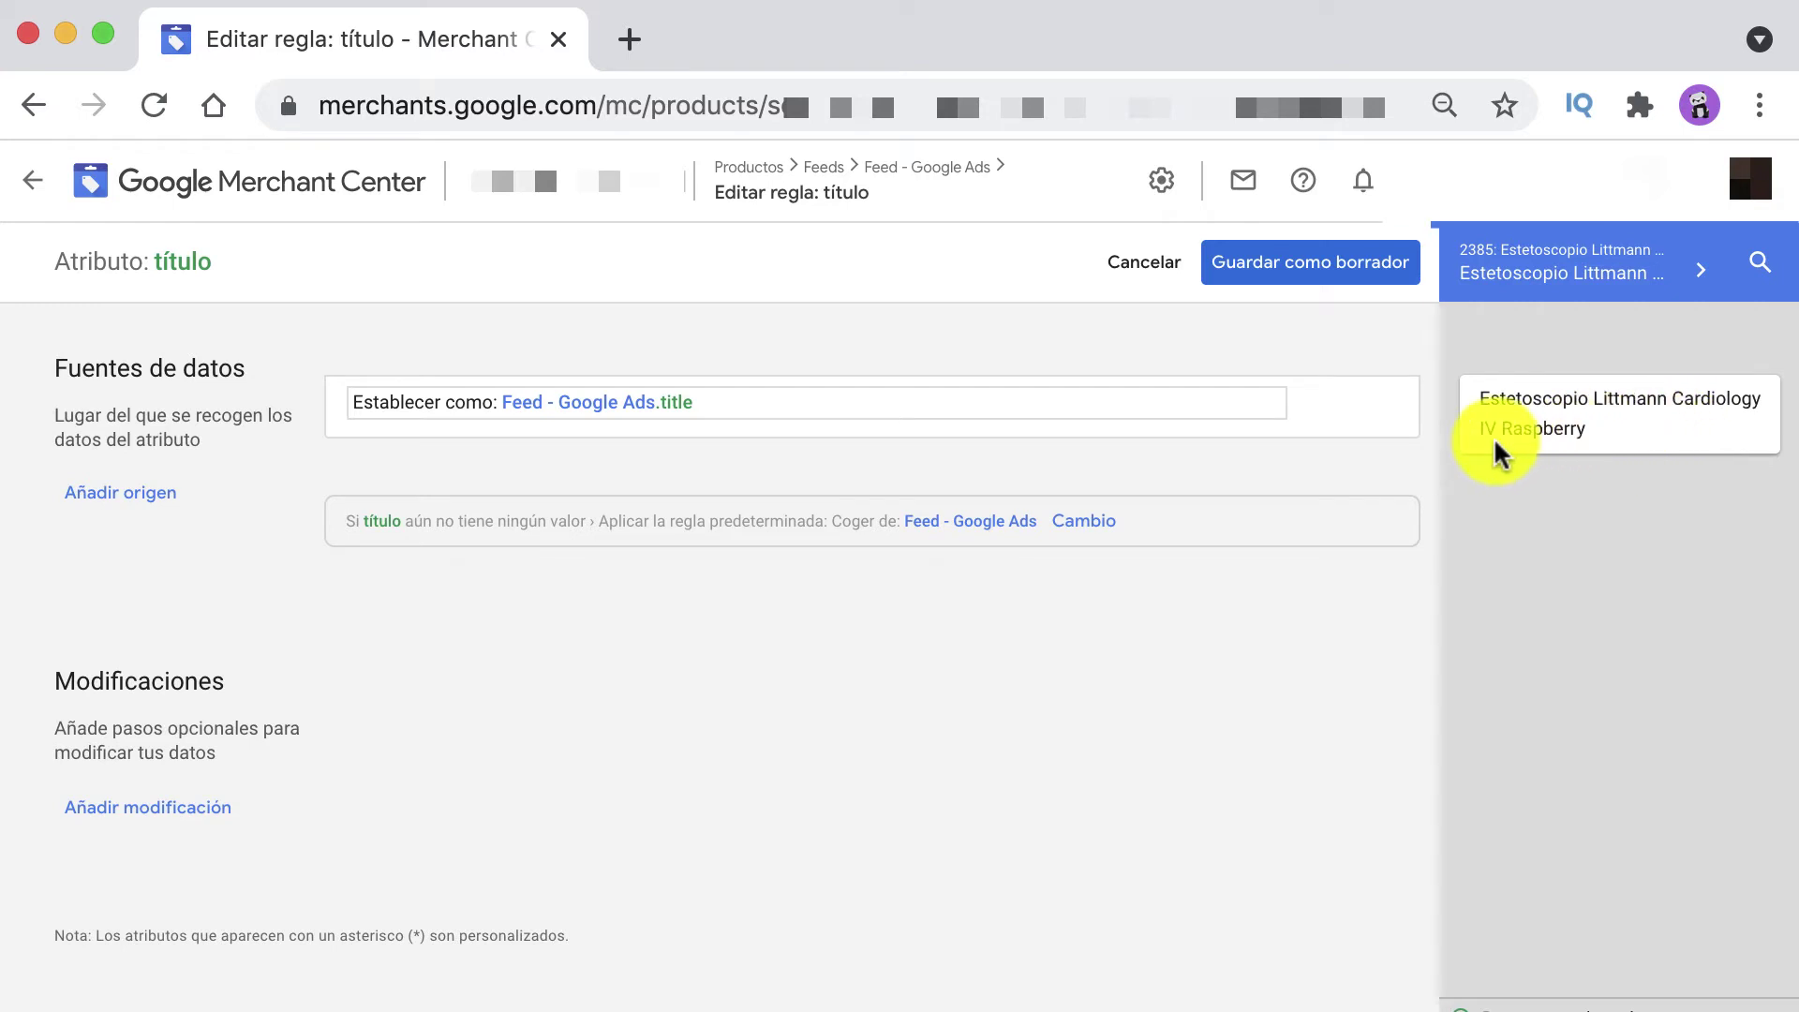
- Add a modification to the título rule with the "Anteponer" operation
click(160, 815)
scroll(339, 729, down, 1)
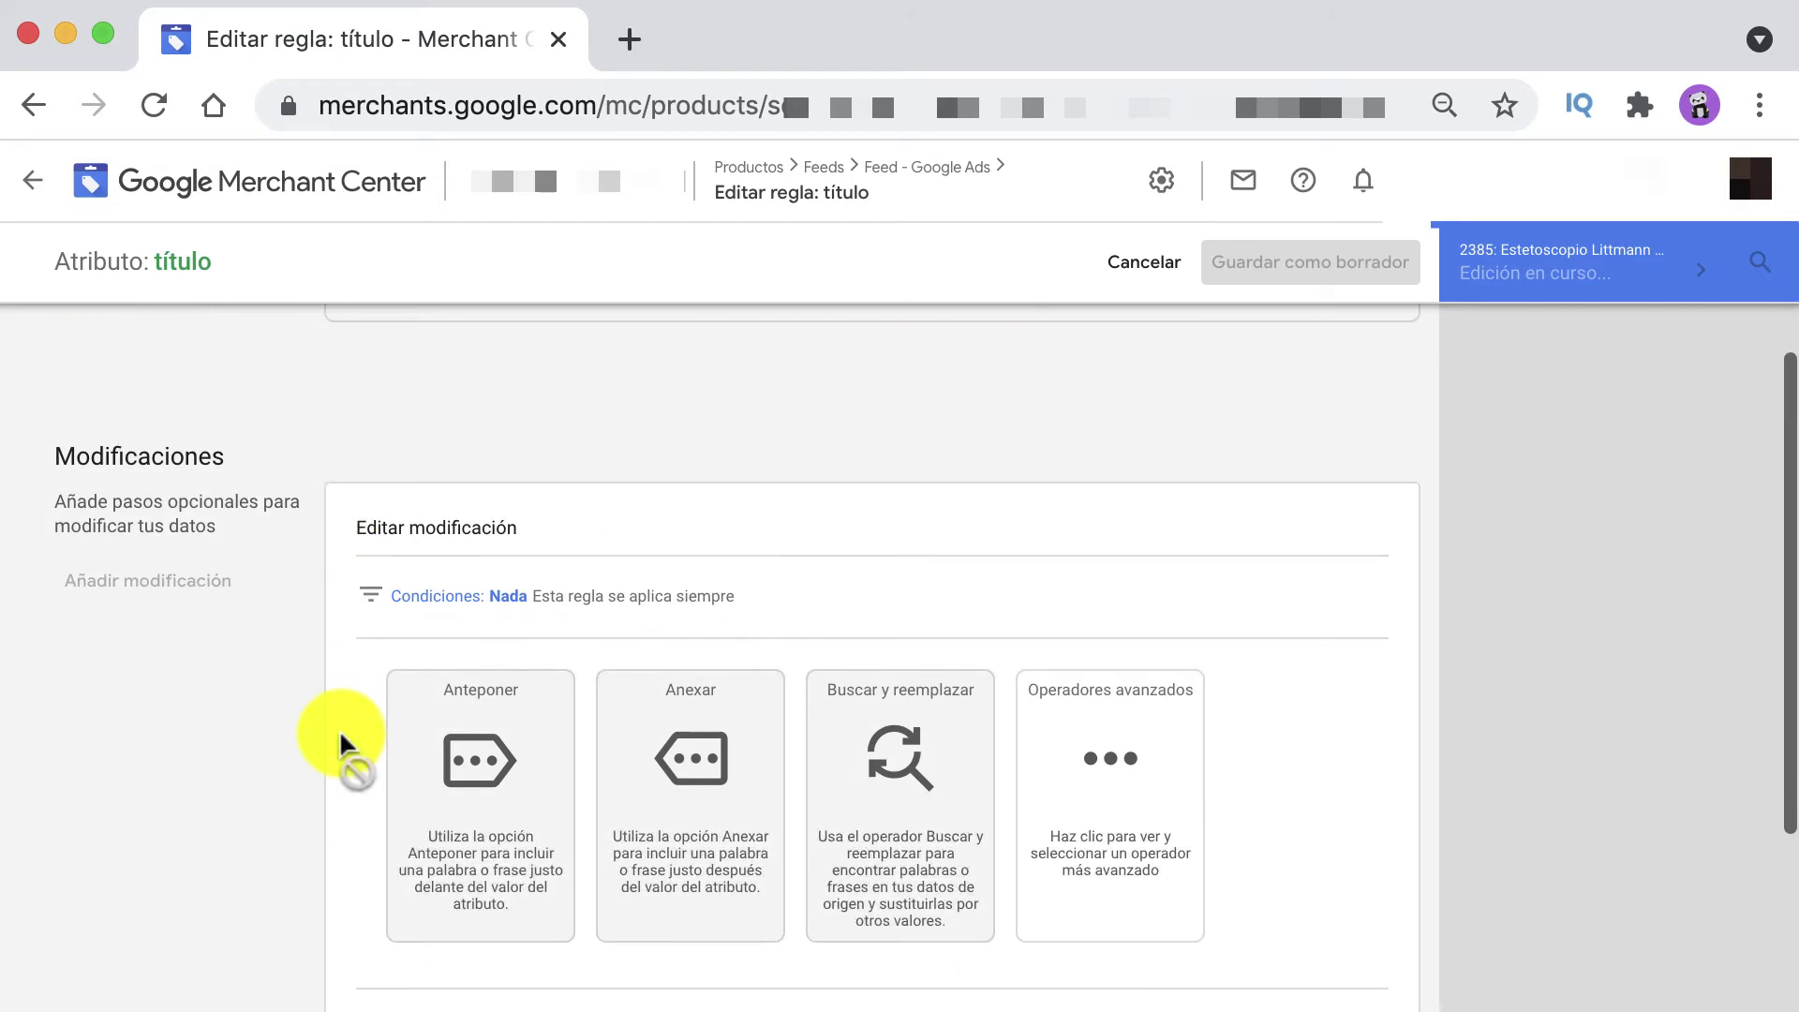
click(502, 784)
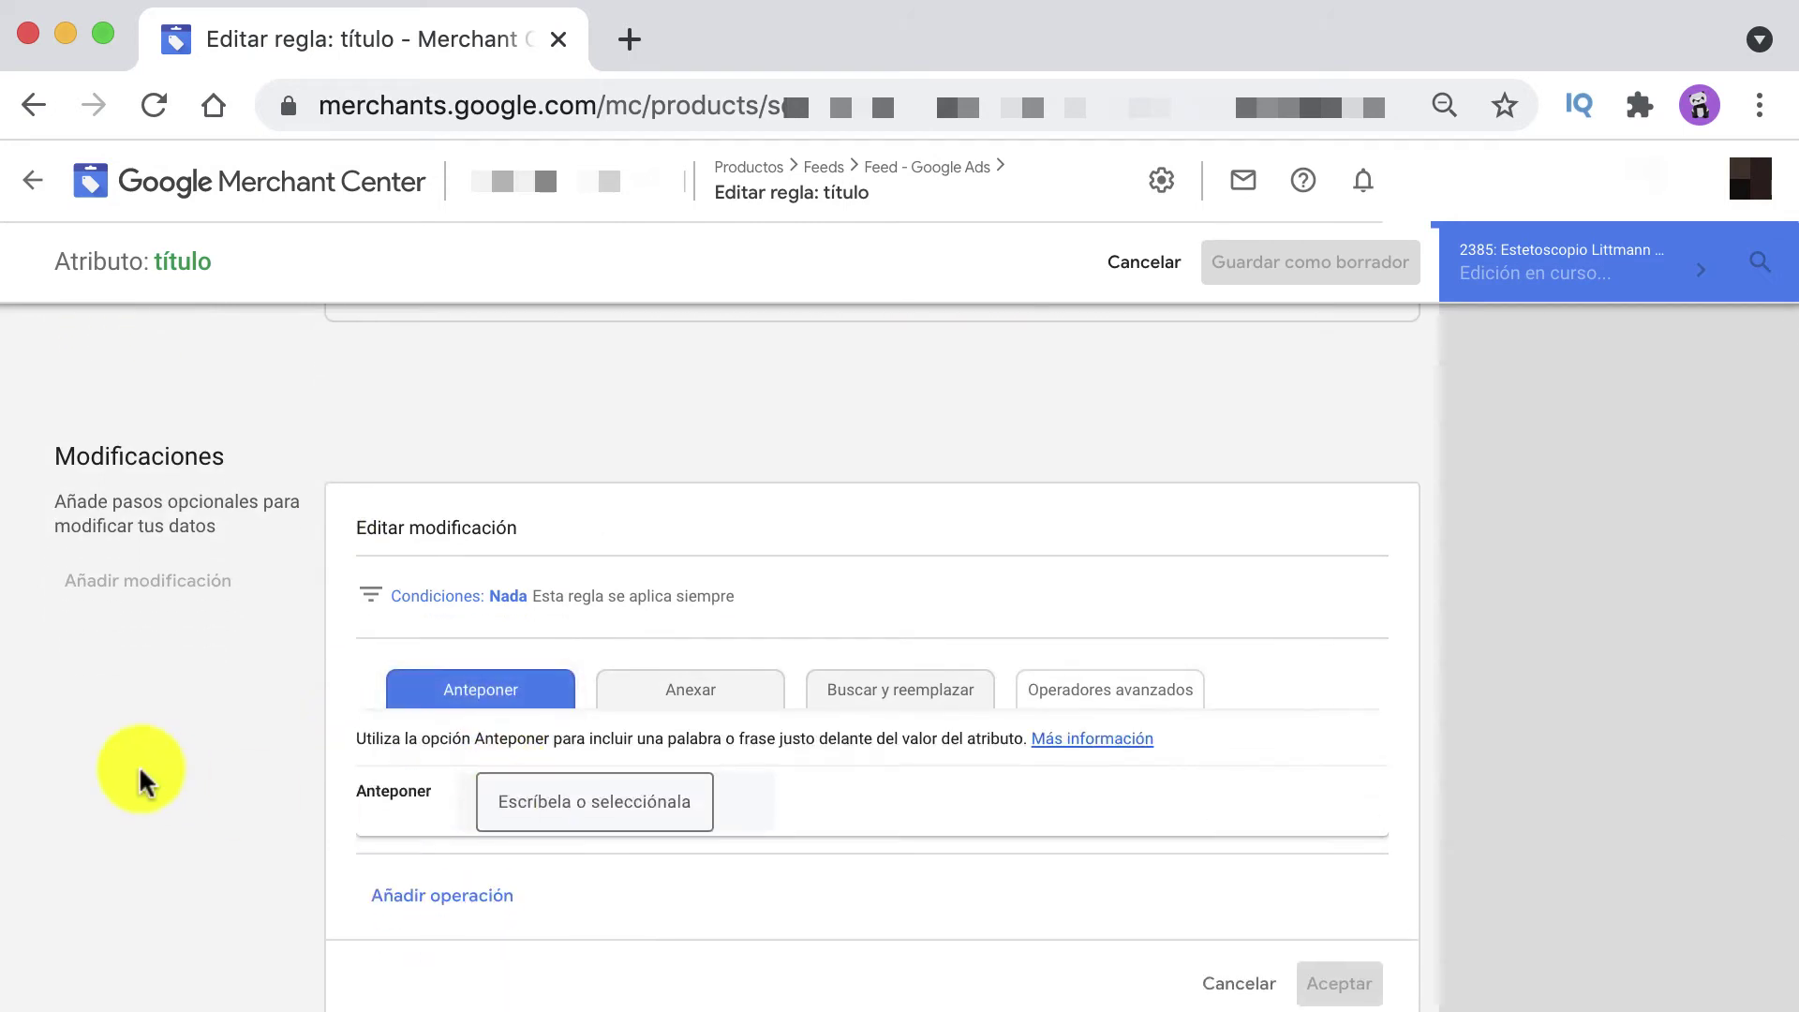
scroll(337, 649, up, 3)
scroll(337, 648, down, 2)
scroll(337, 649, down, 2)
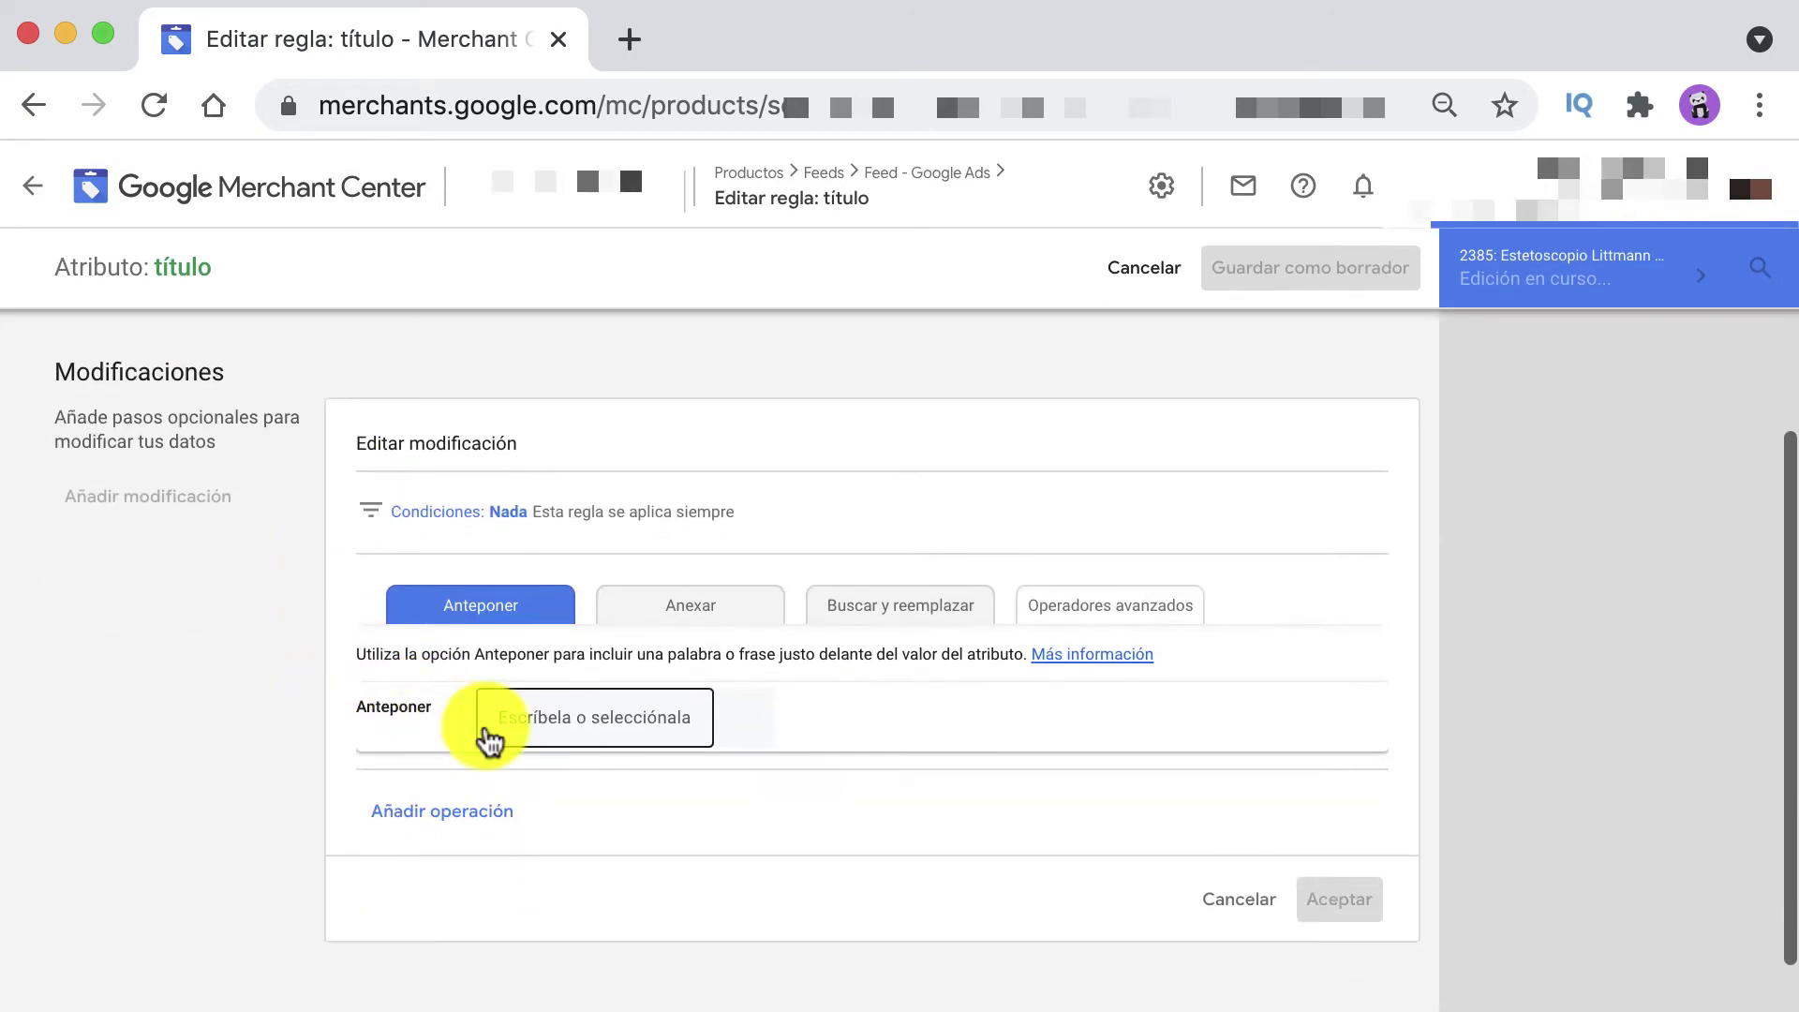
- Prepend the brand attribute from "Feed - Google Ads" followed by the constant "-" and accept the modification
click(550, 740)
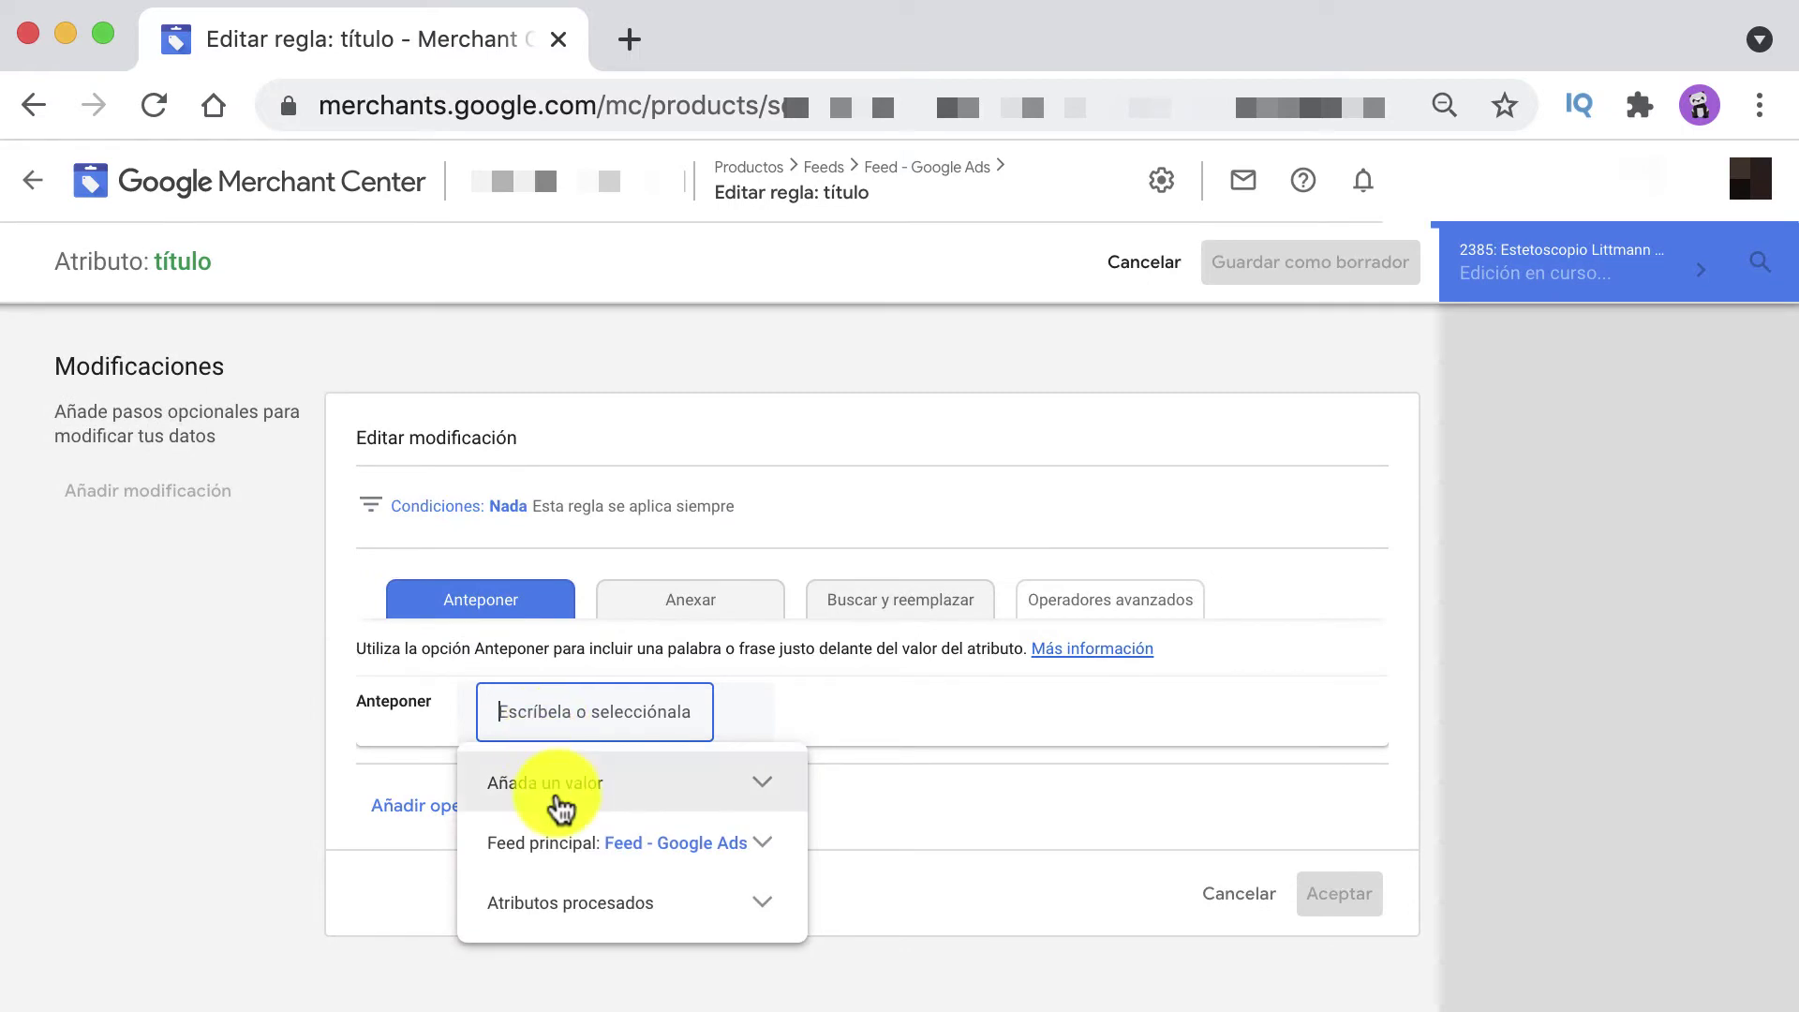
click(555, 841)
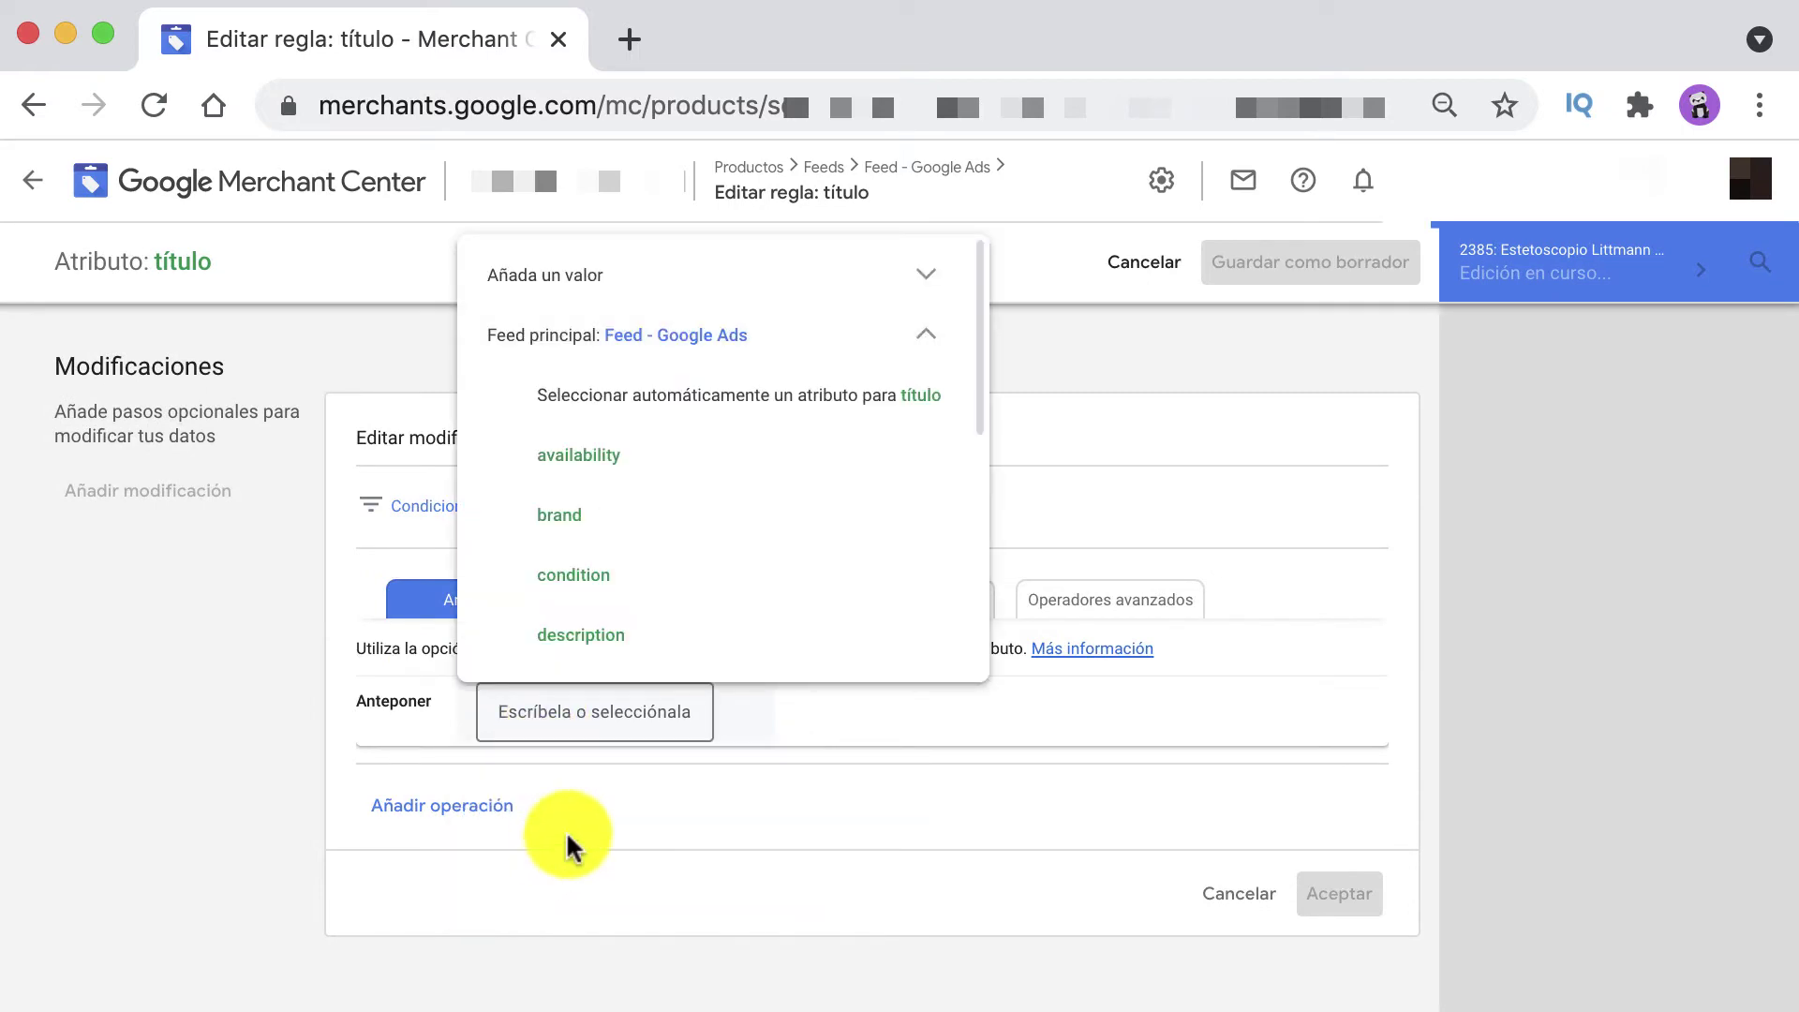
click(665, 529)
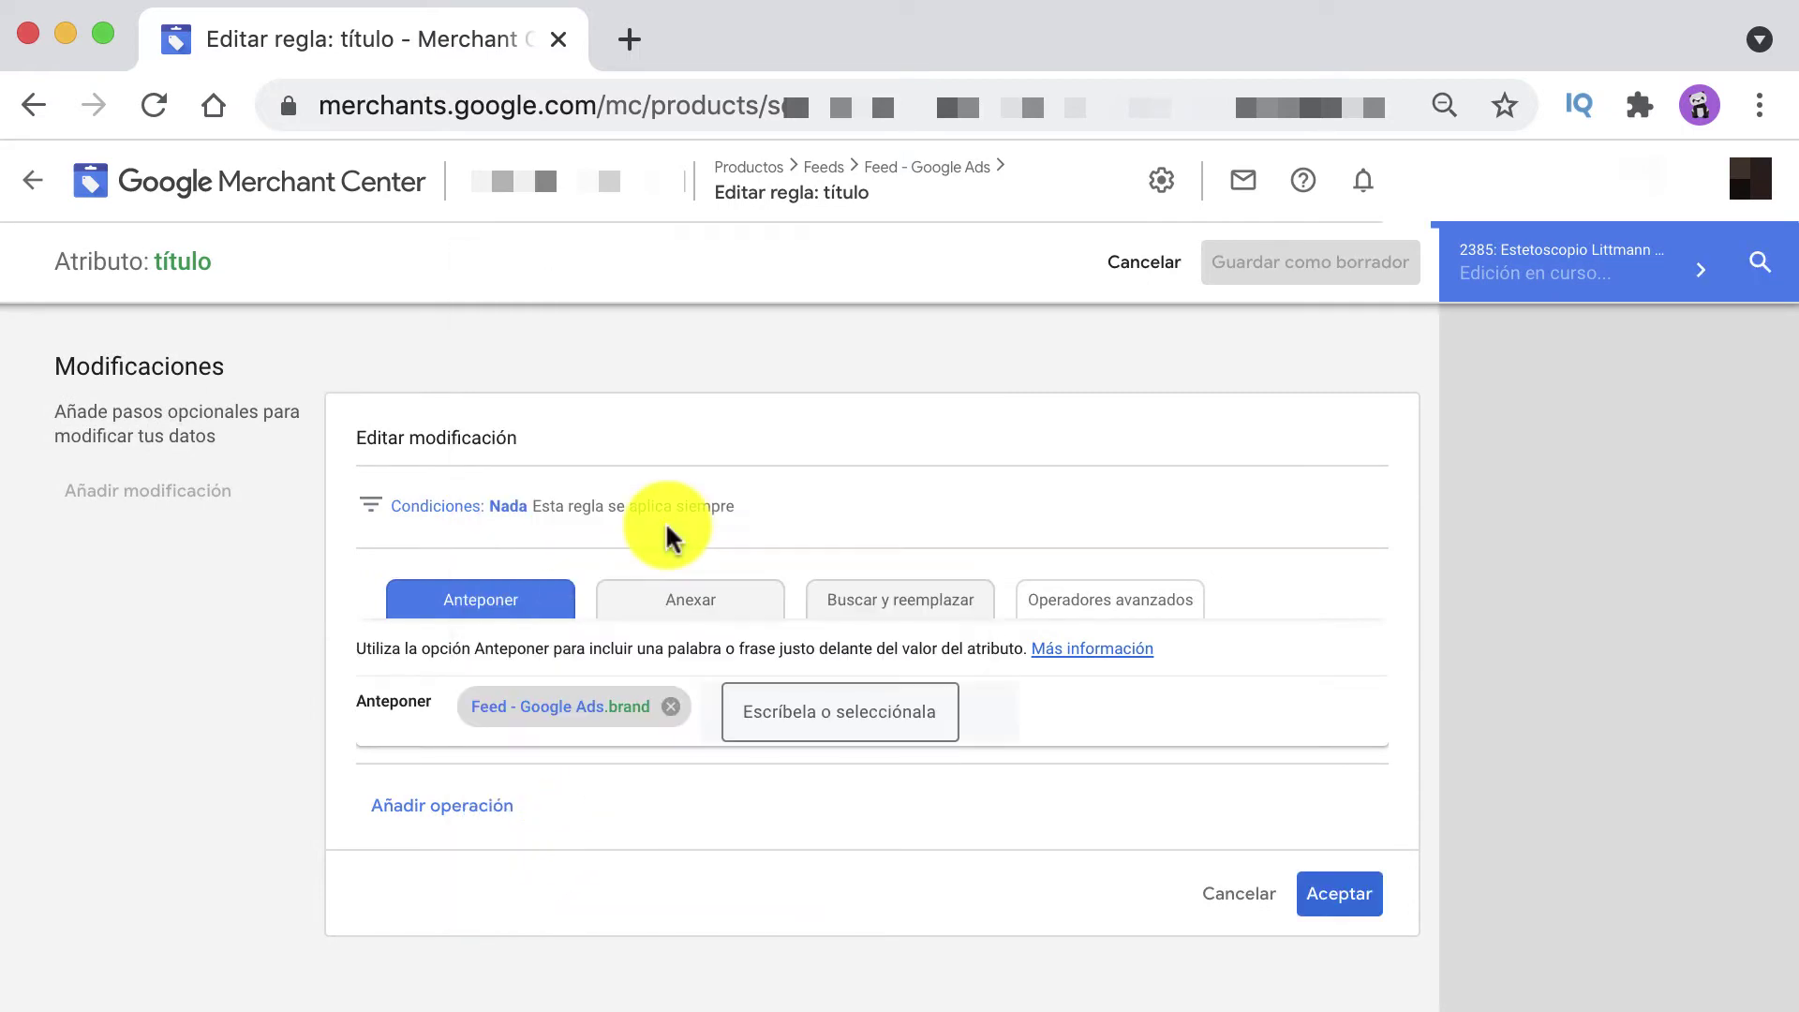
click(803, 722)
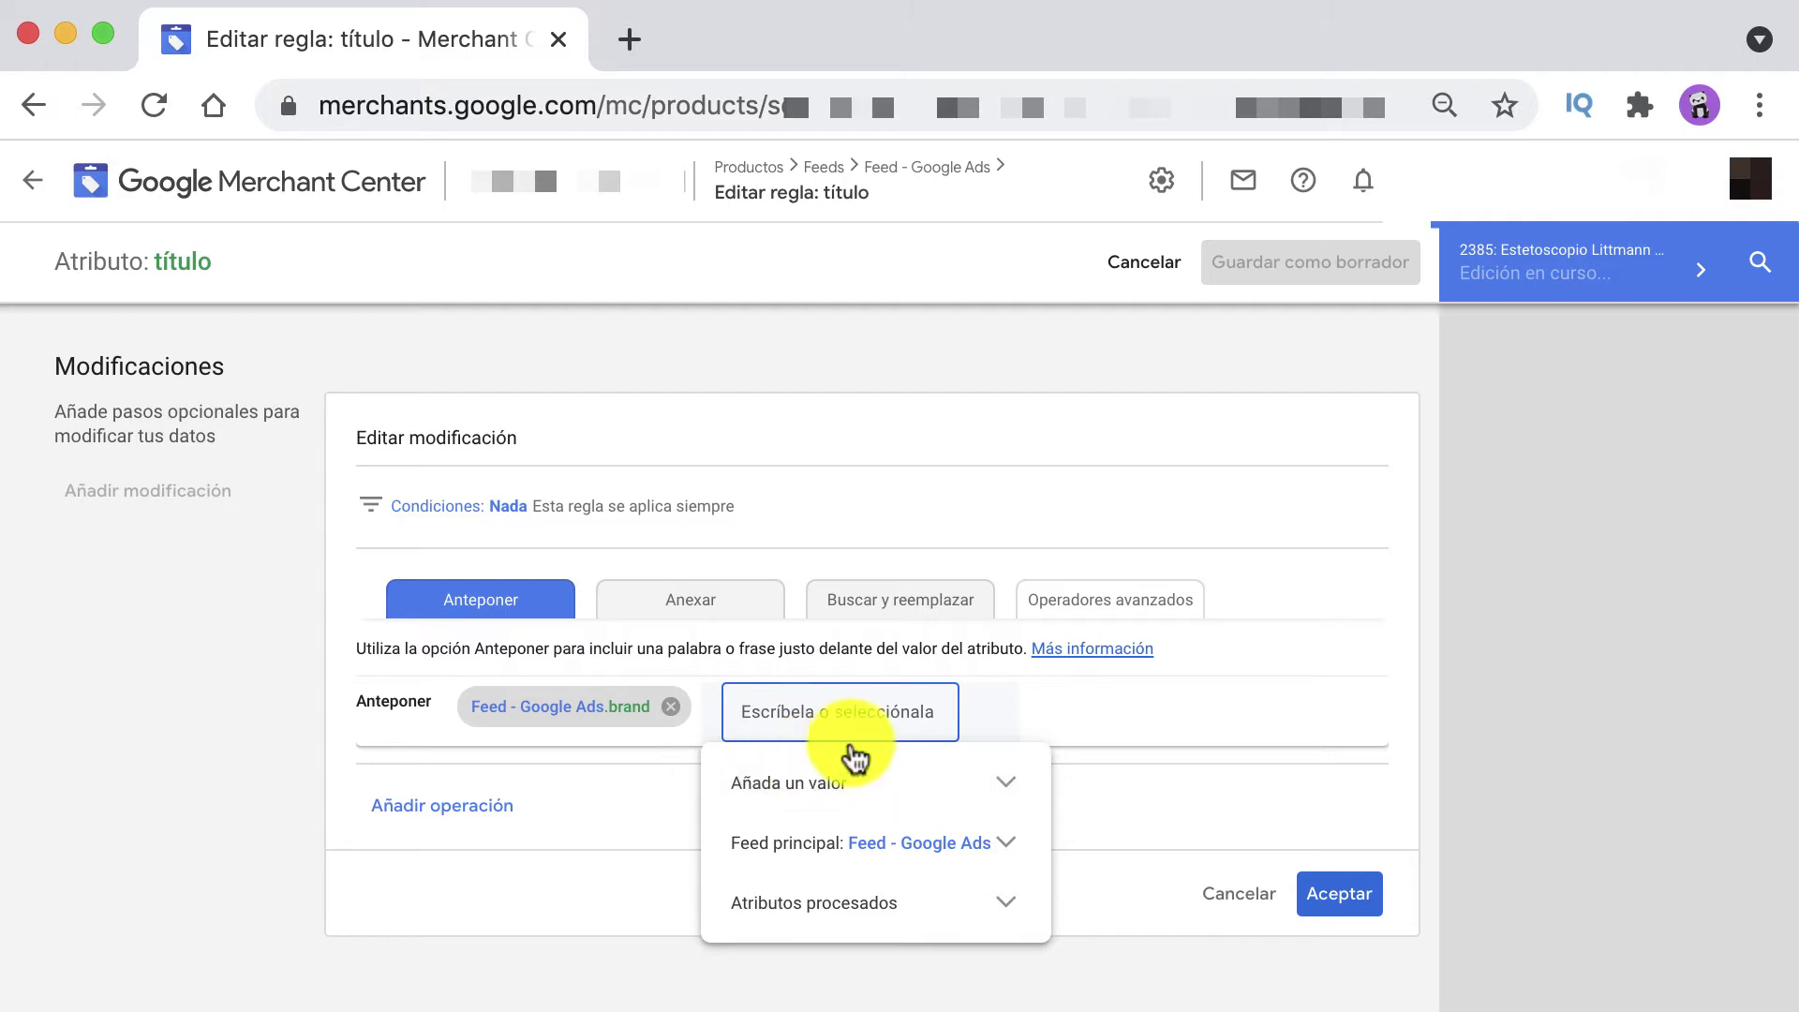
text(-)
key(Return)
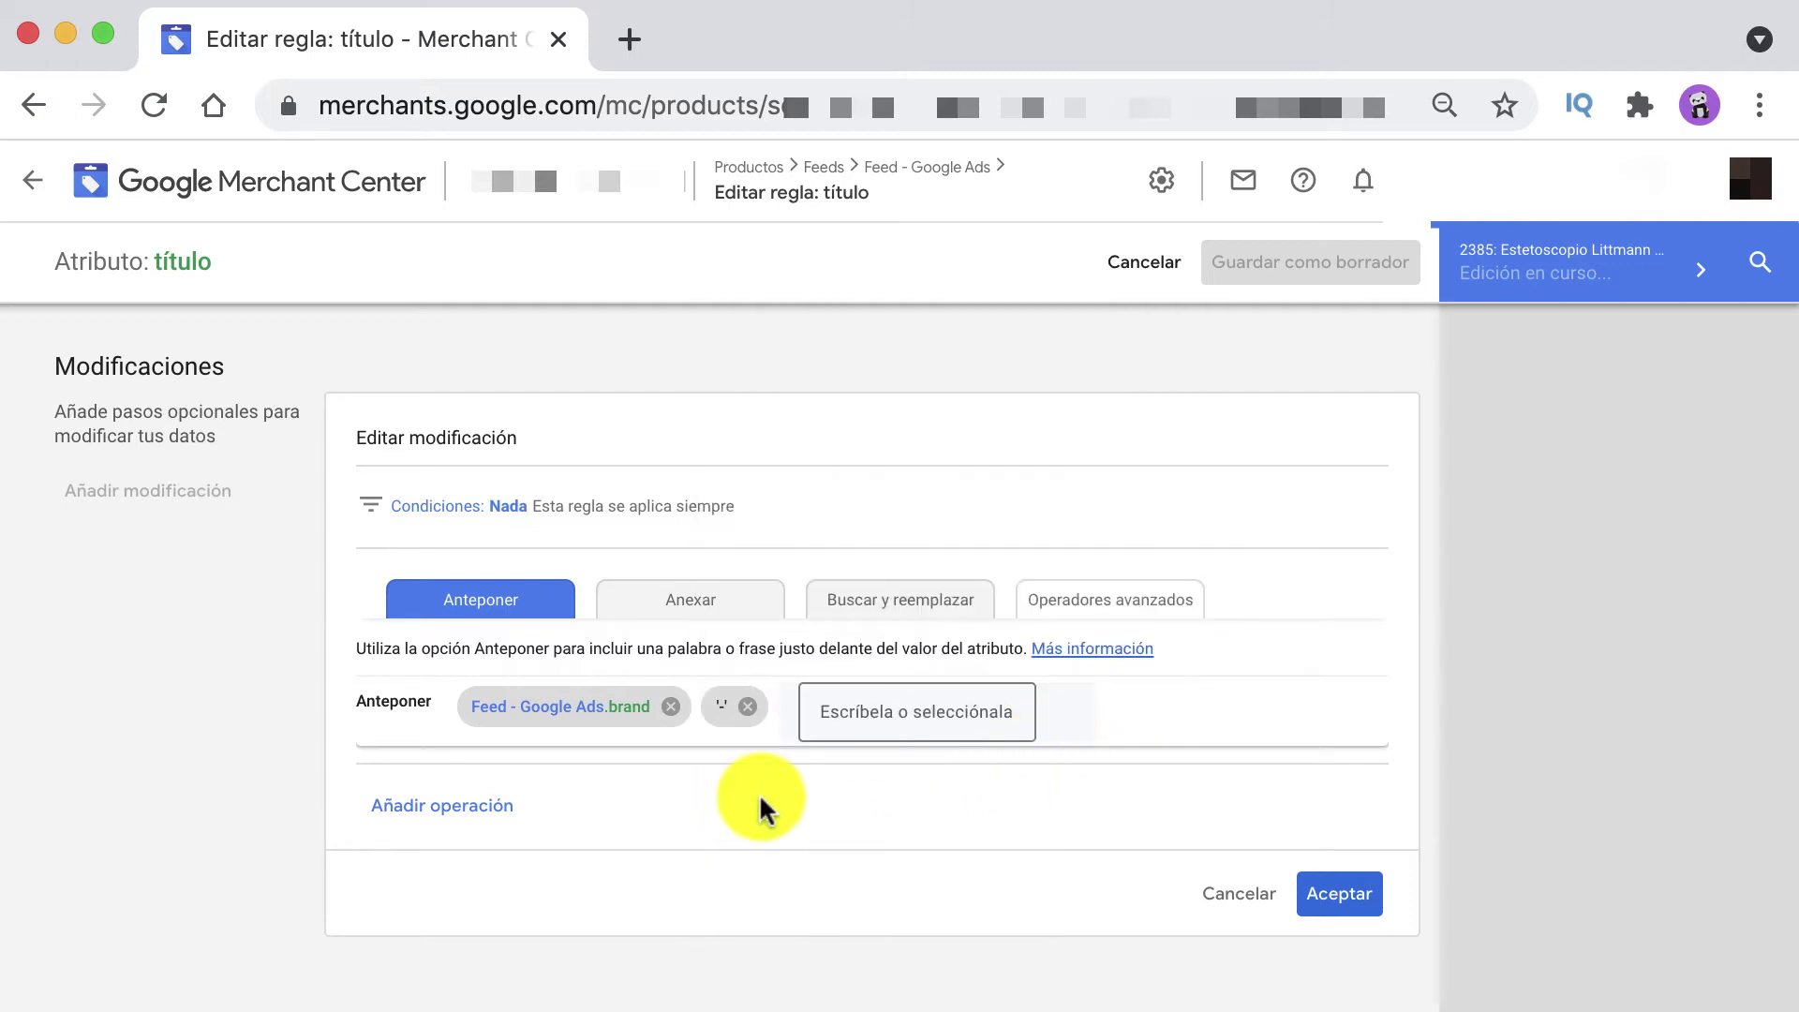
click(1351, 897)
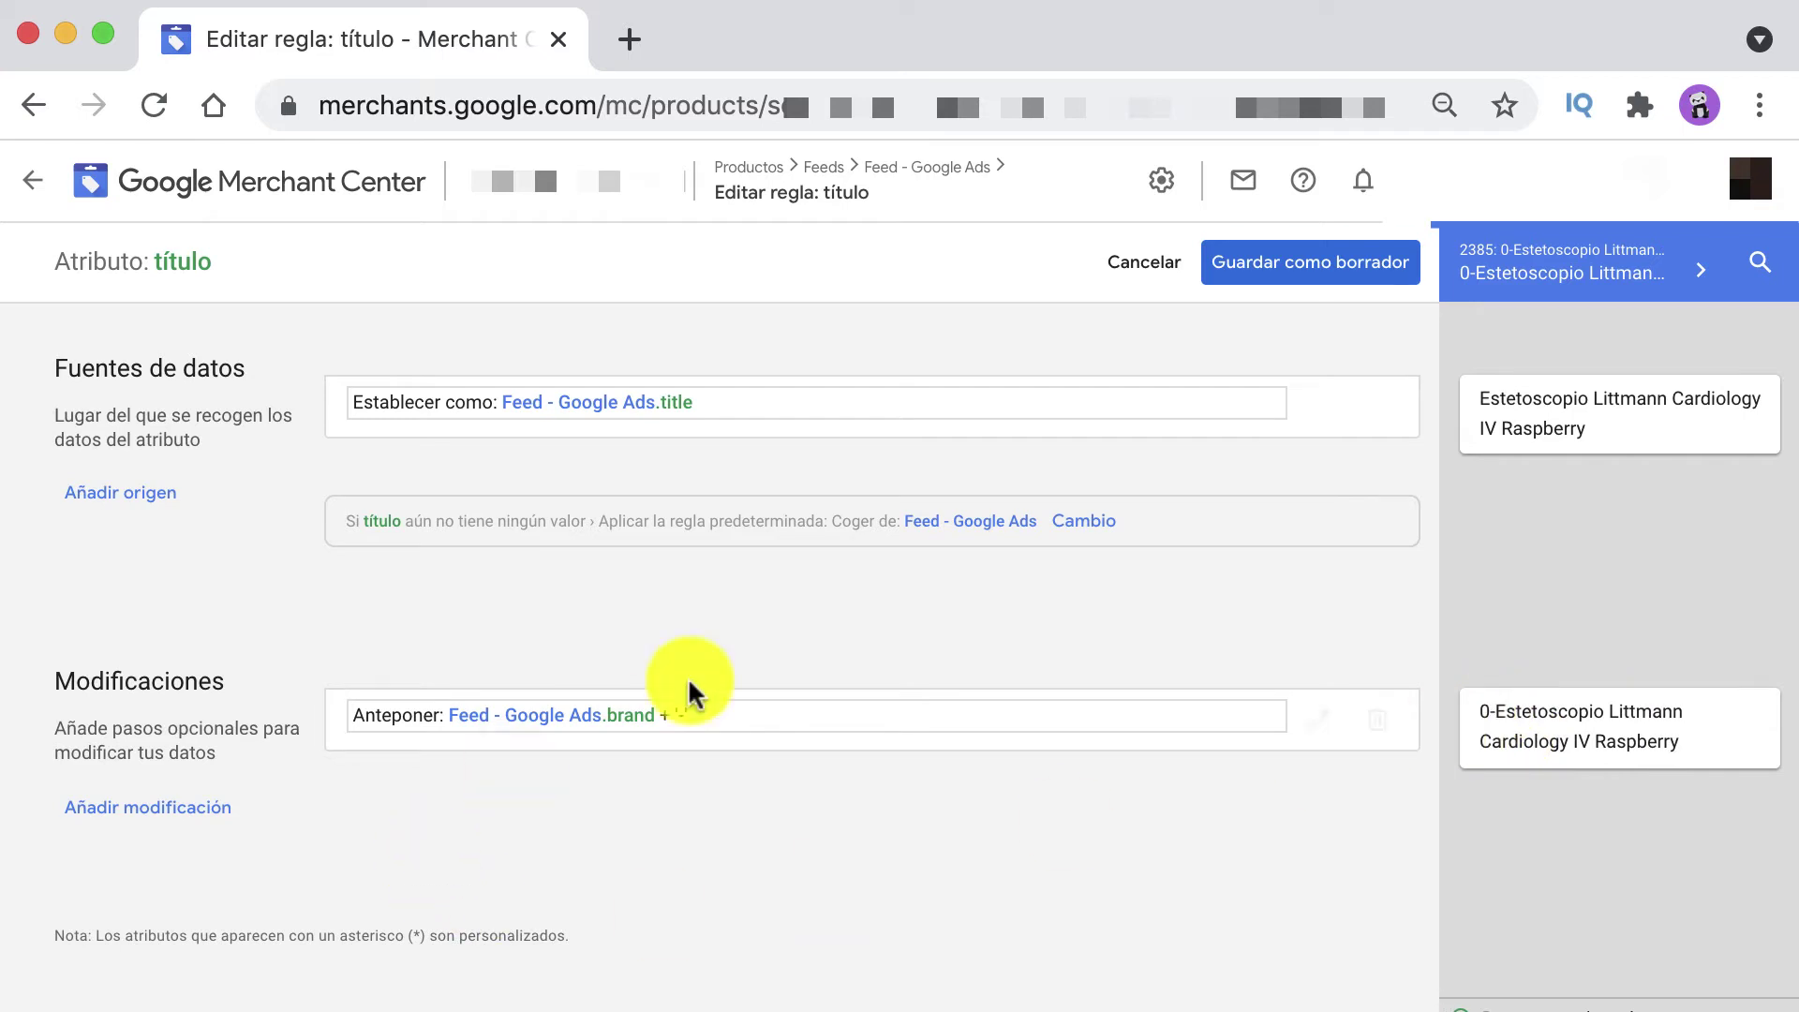
- Replace the brand and "-" values in the "Anteponer" modification with the availability attribute from "Feed - Google Ads" and accept
click(690, 720)
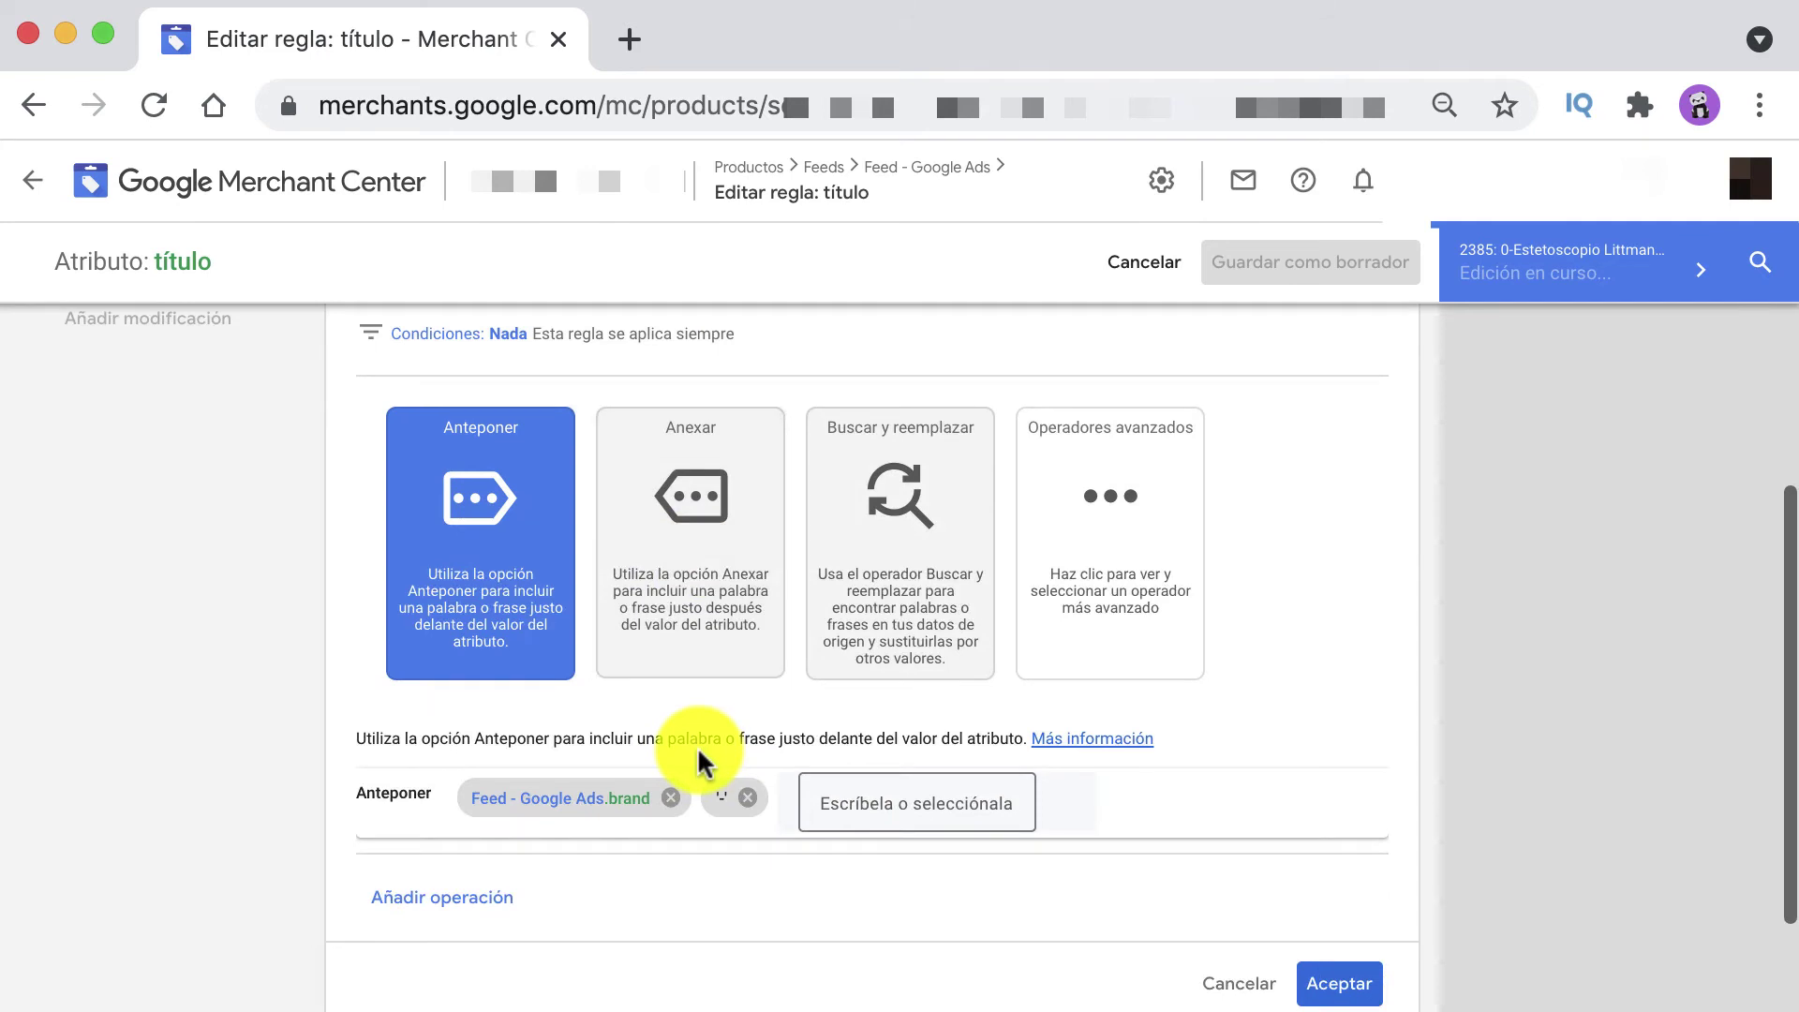
click(748, 797)
click(671, 797)
click(670, 794)
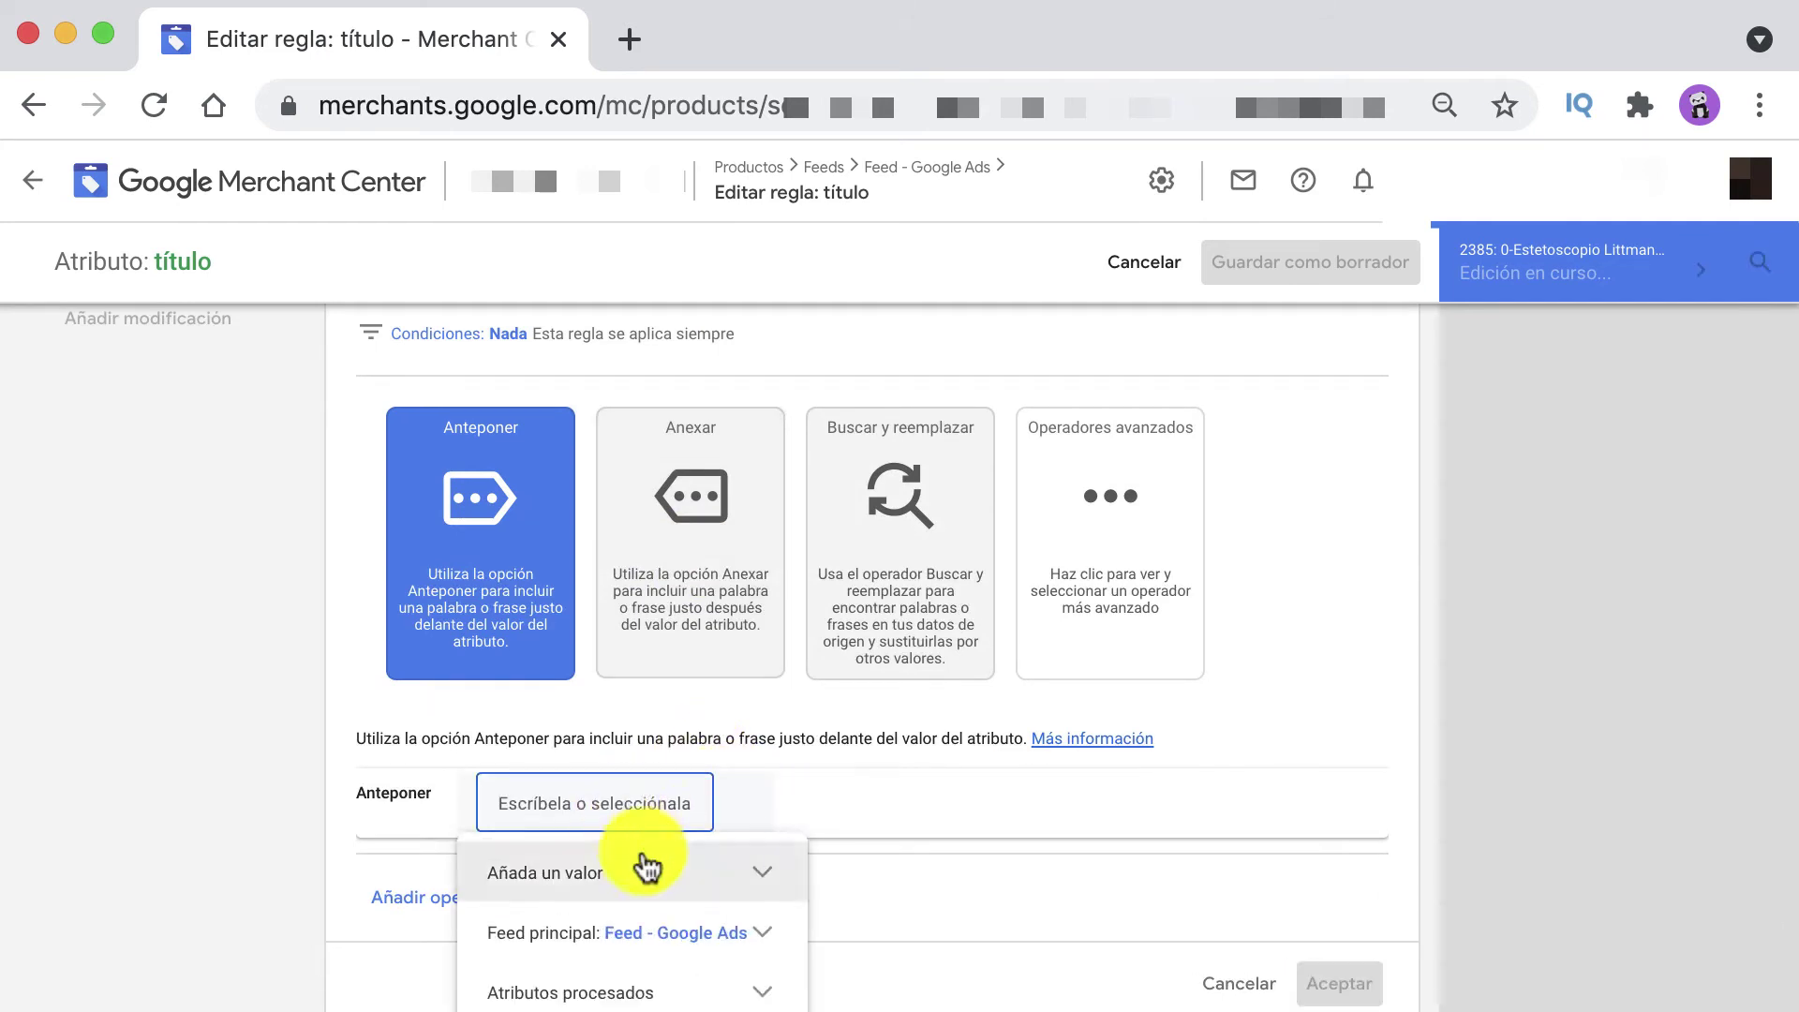
click(667, 935)
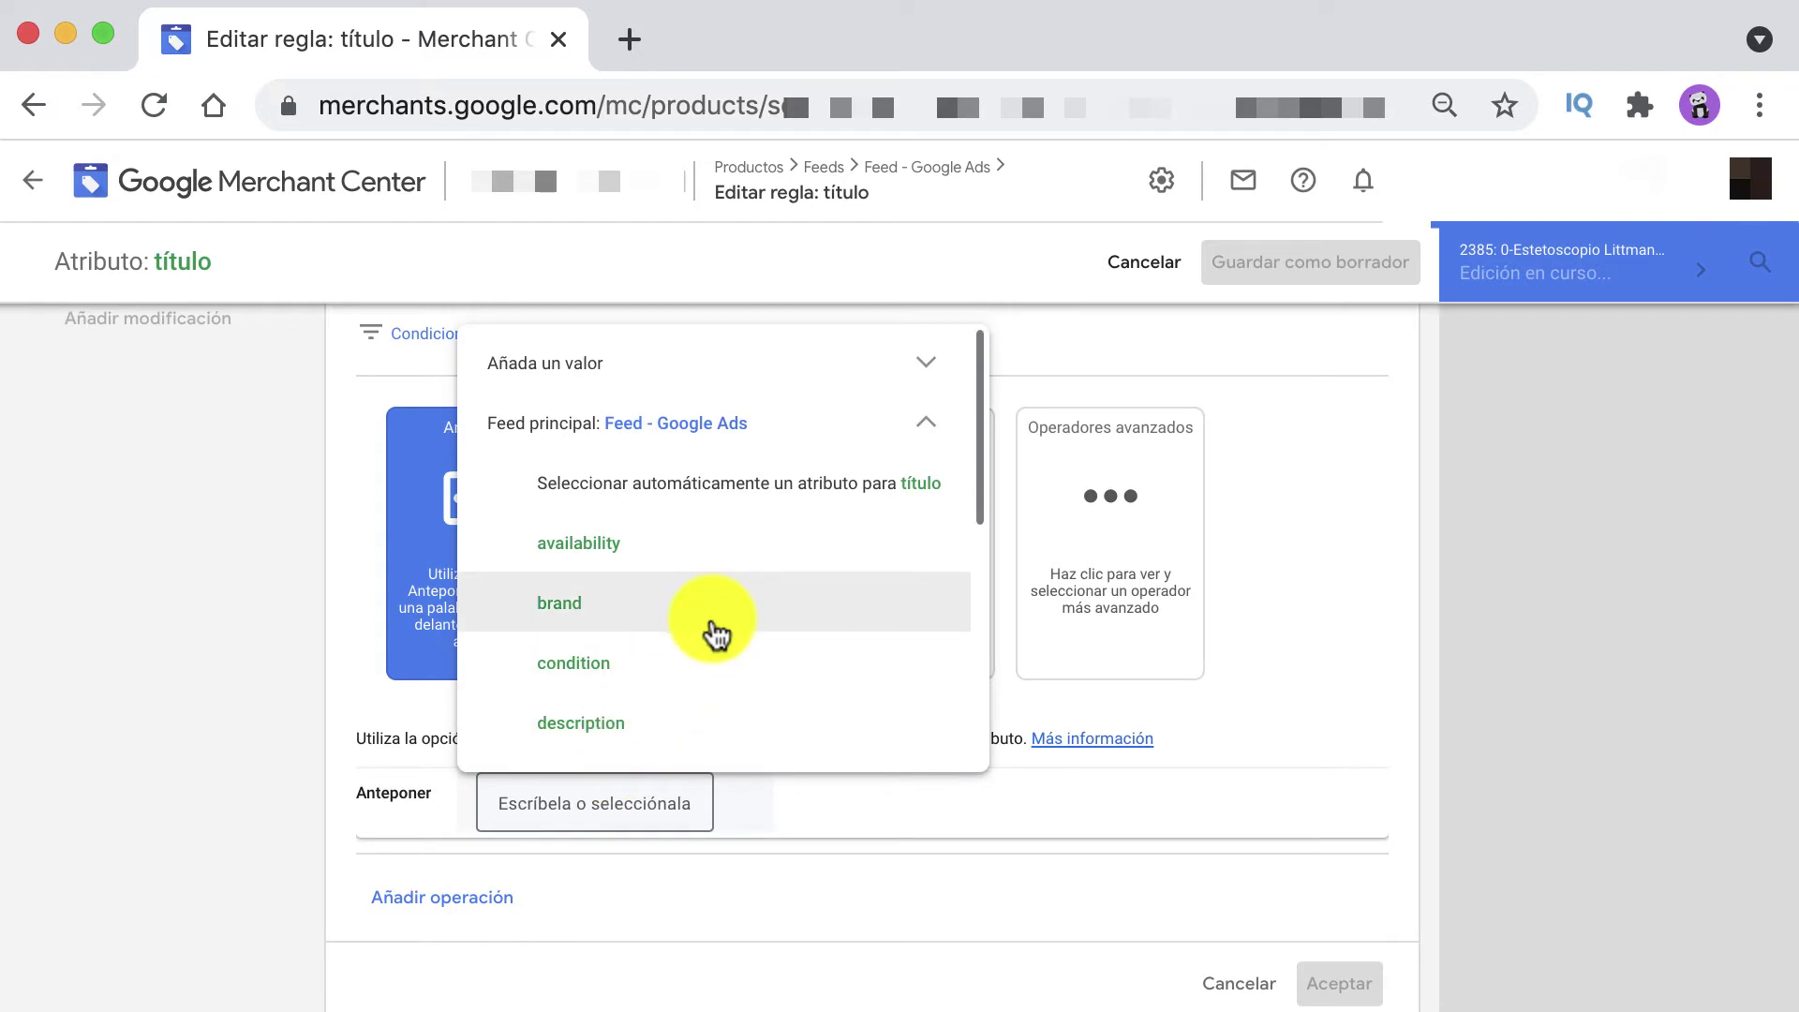
scroll(710, 628, down, 1)
click(617, 507)
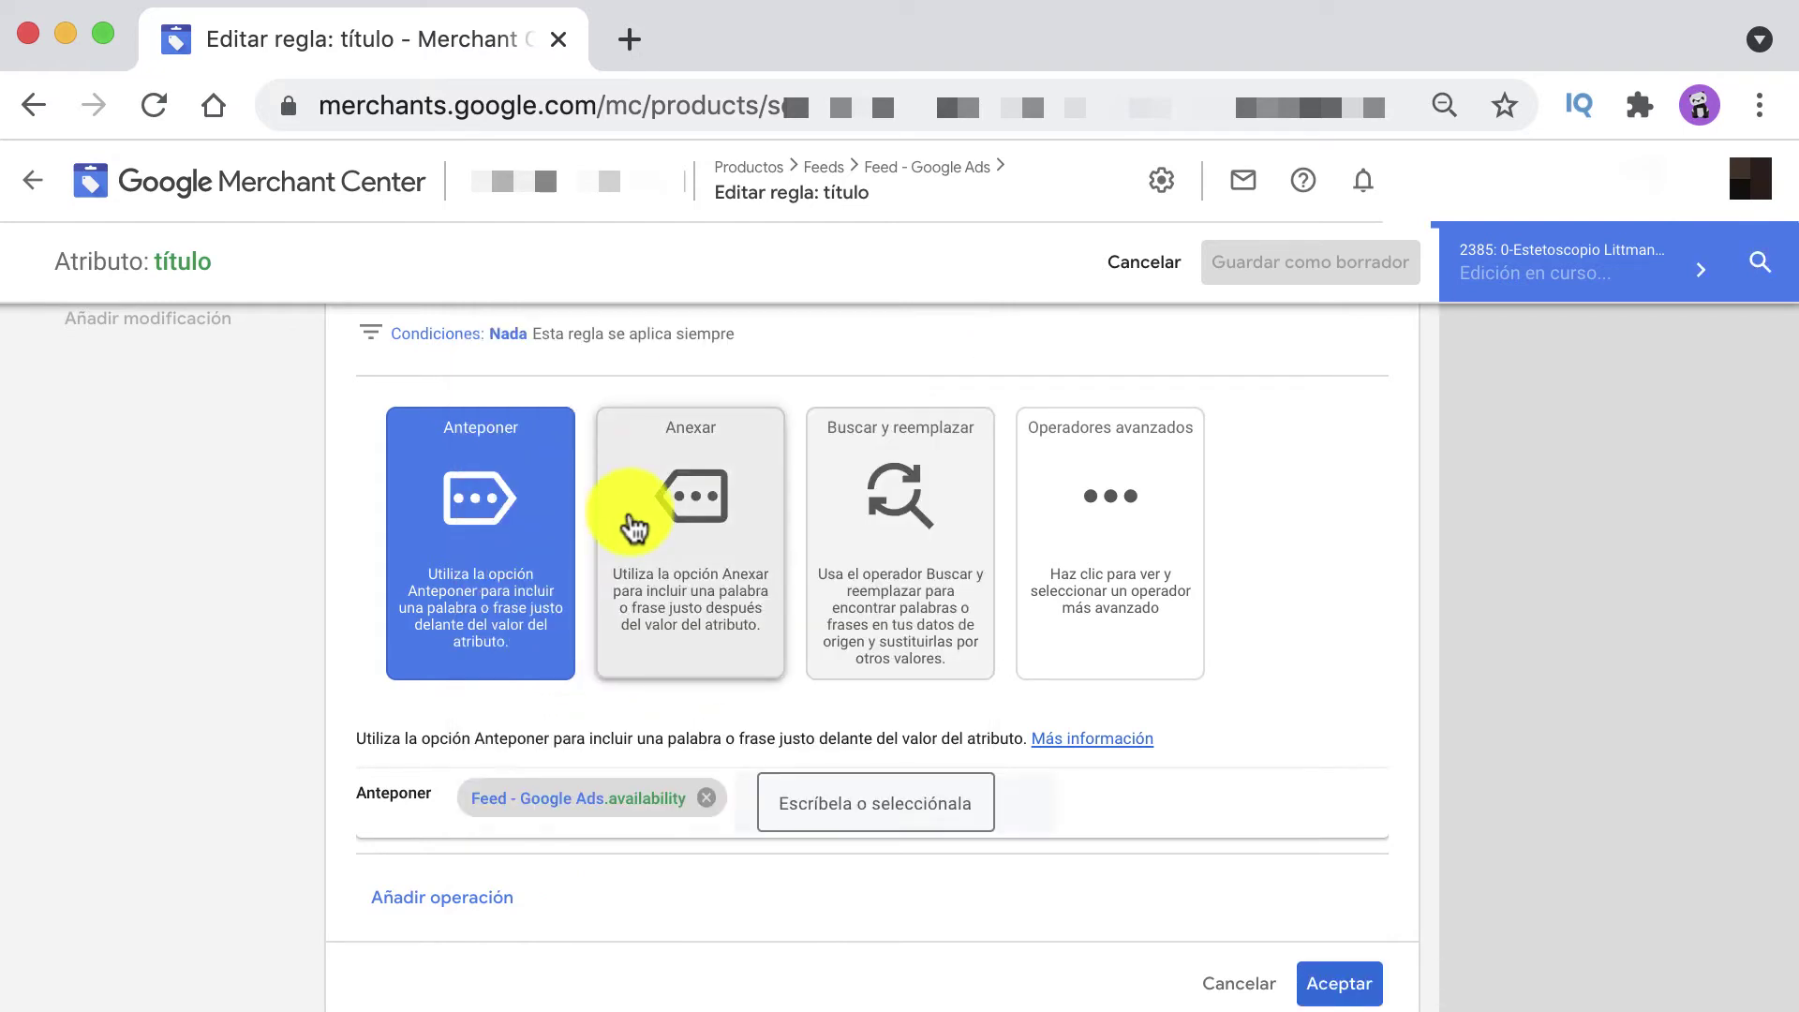
click(1340, 984)
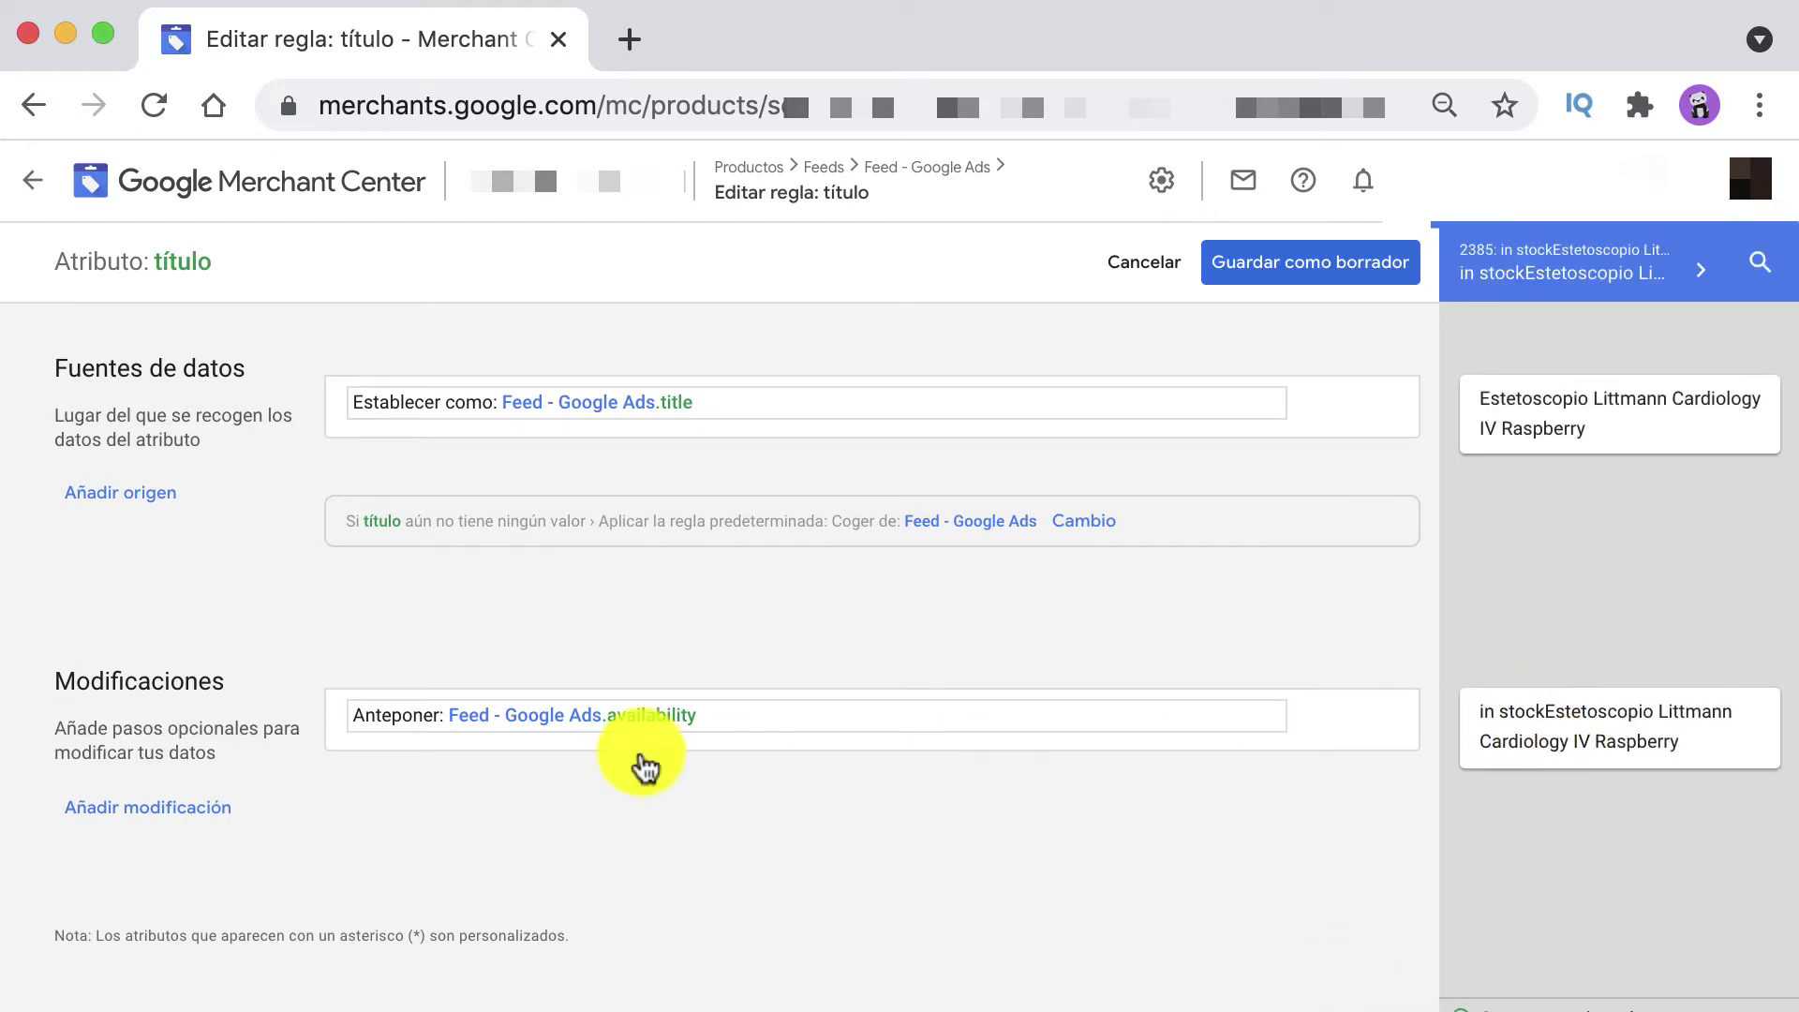
drag(1479, 721, 1565, 715)
- Append a space, "-" and another space as separate constants after availability in the "Anteponer" modification, and accept
click(722, 717)
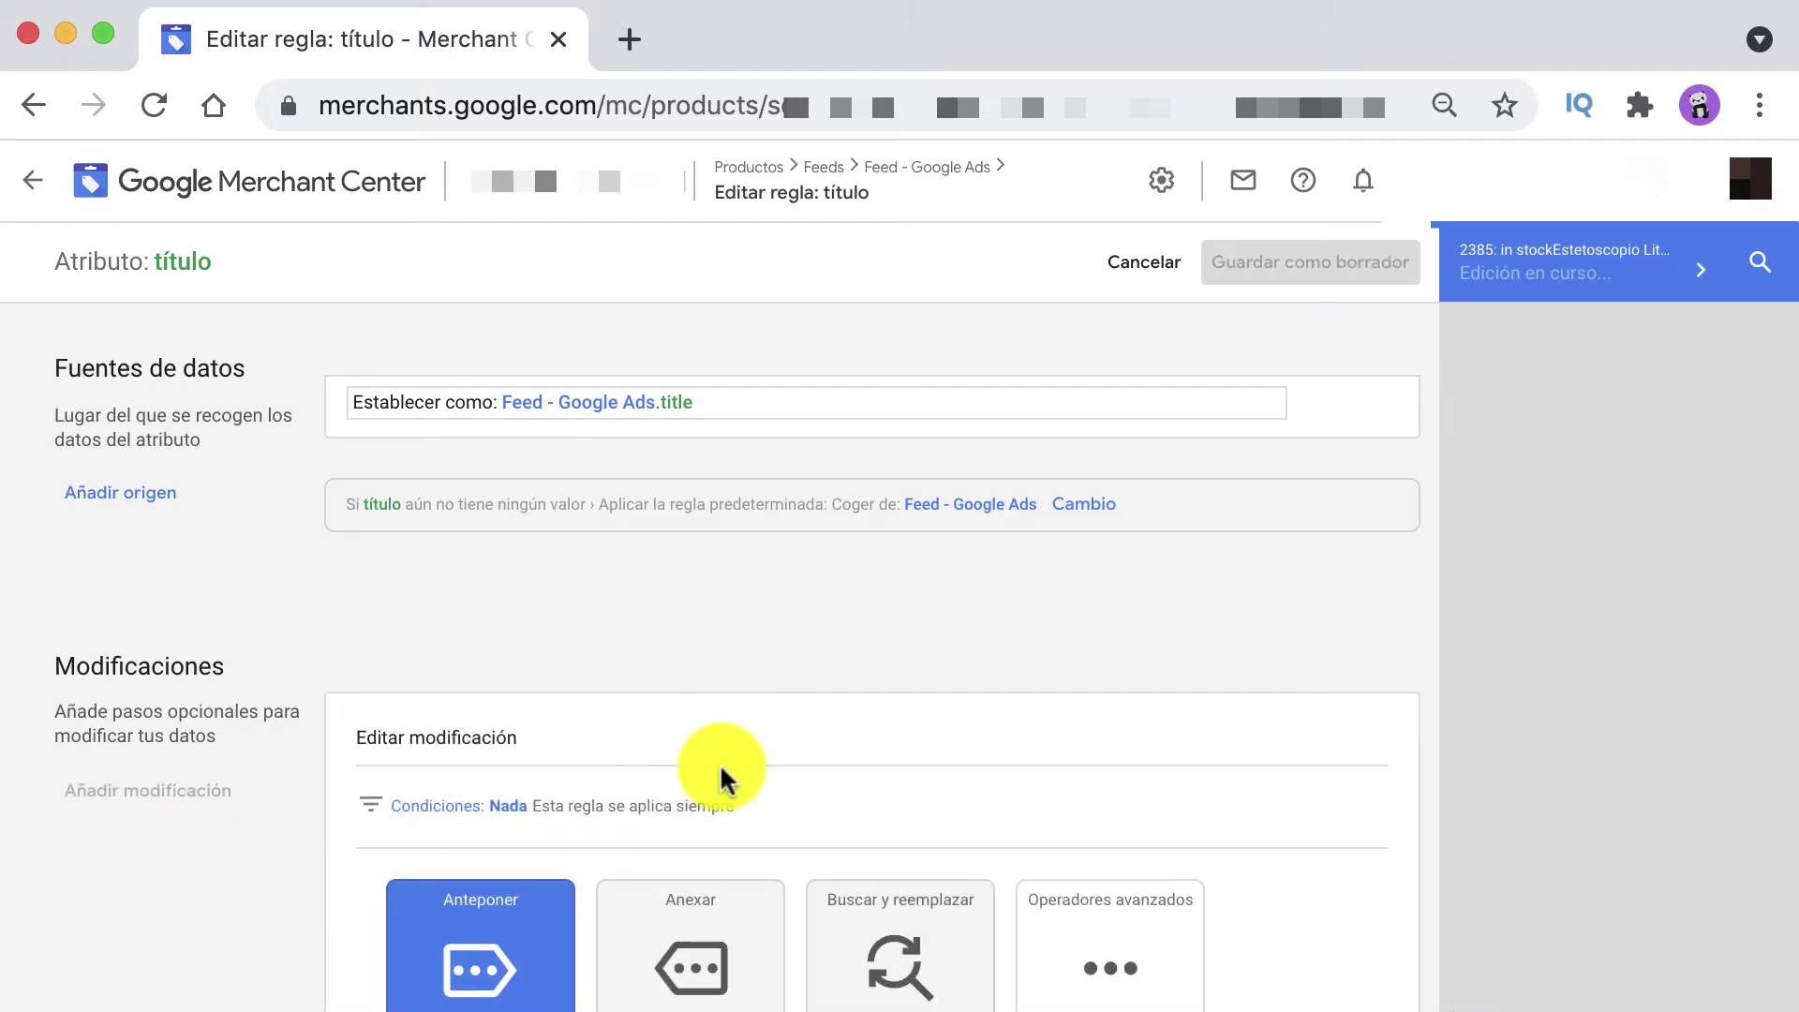
scroll(712, 788, down, 3)
scroll(708, 810, up, 1)
scroll(709, 810, down, 4)
click(837, 730)
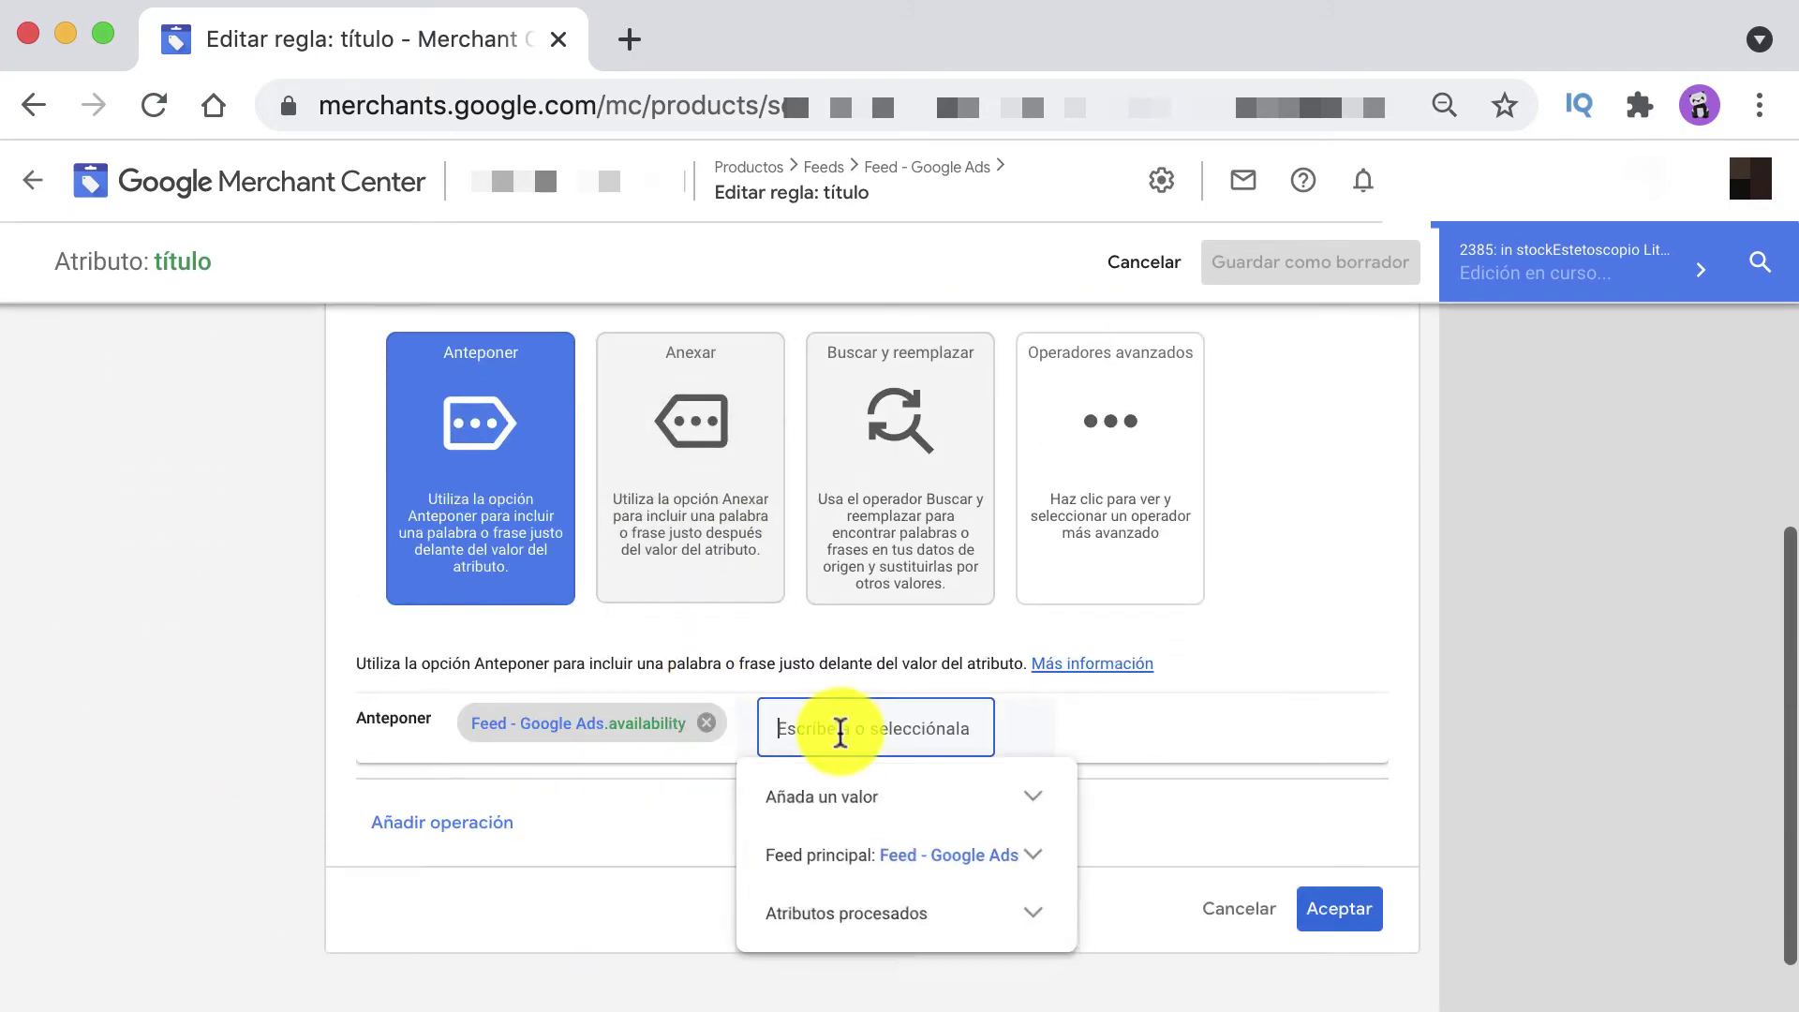
key(Return)
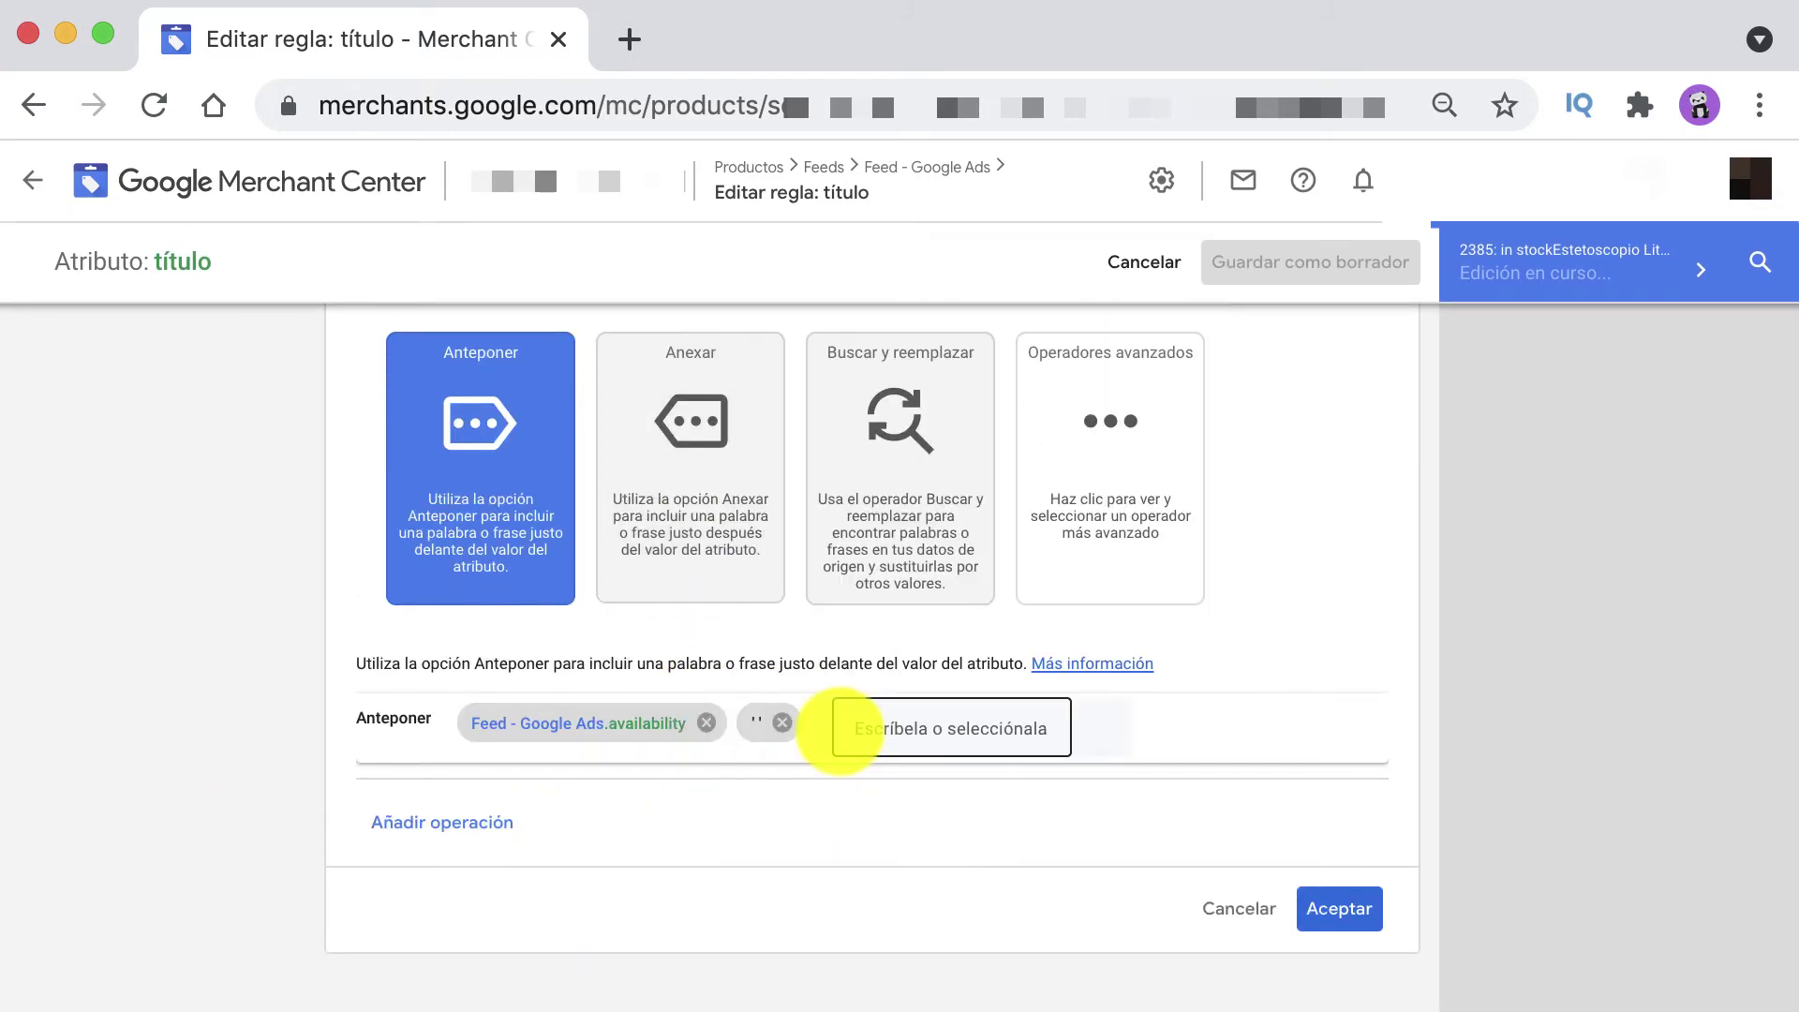
click(871, 729)
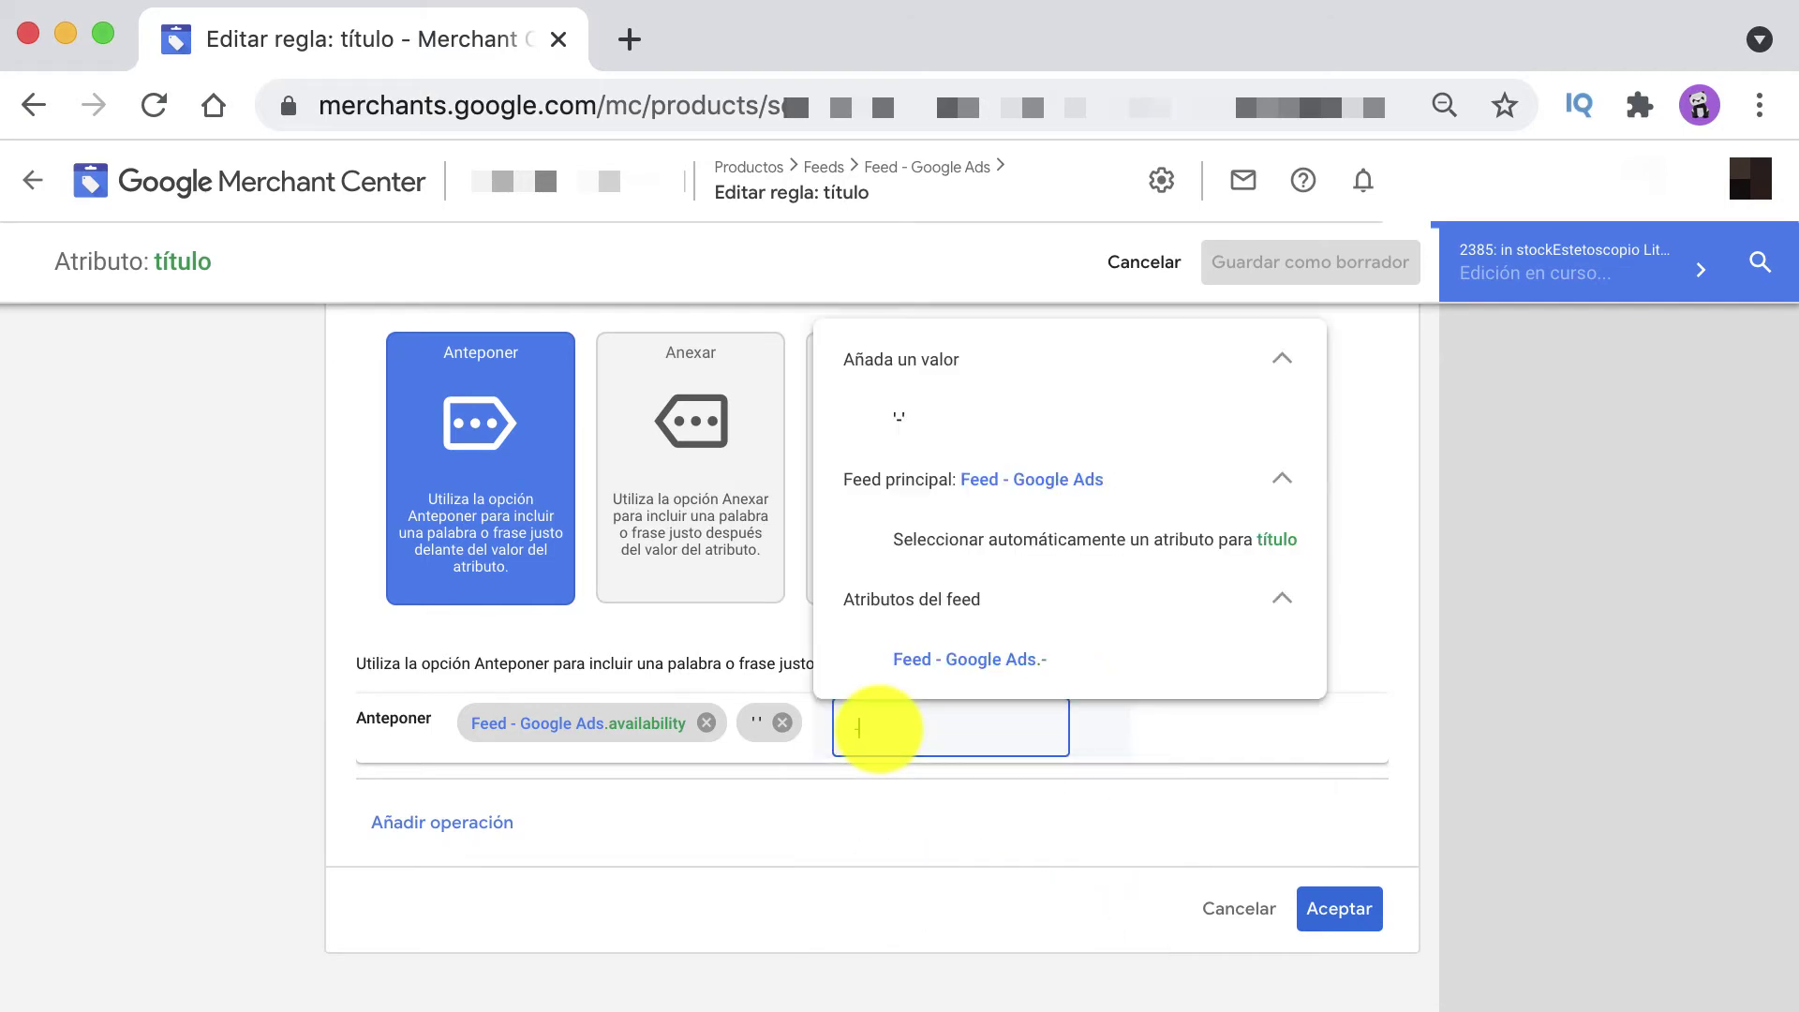
text(-)
key(Return)
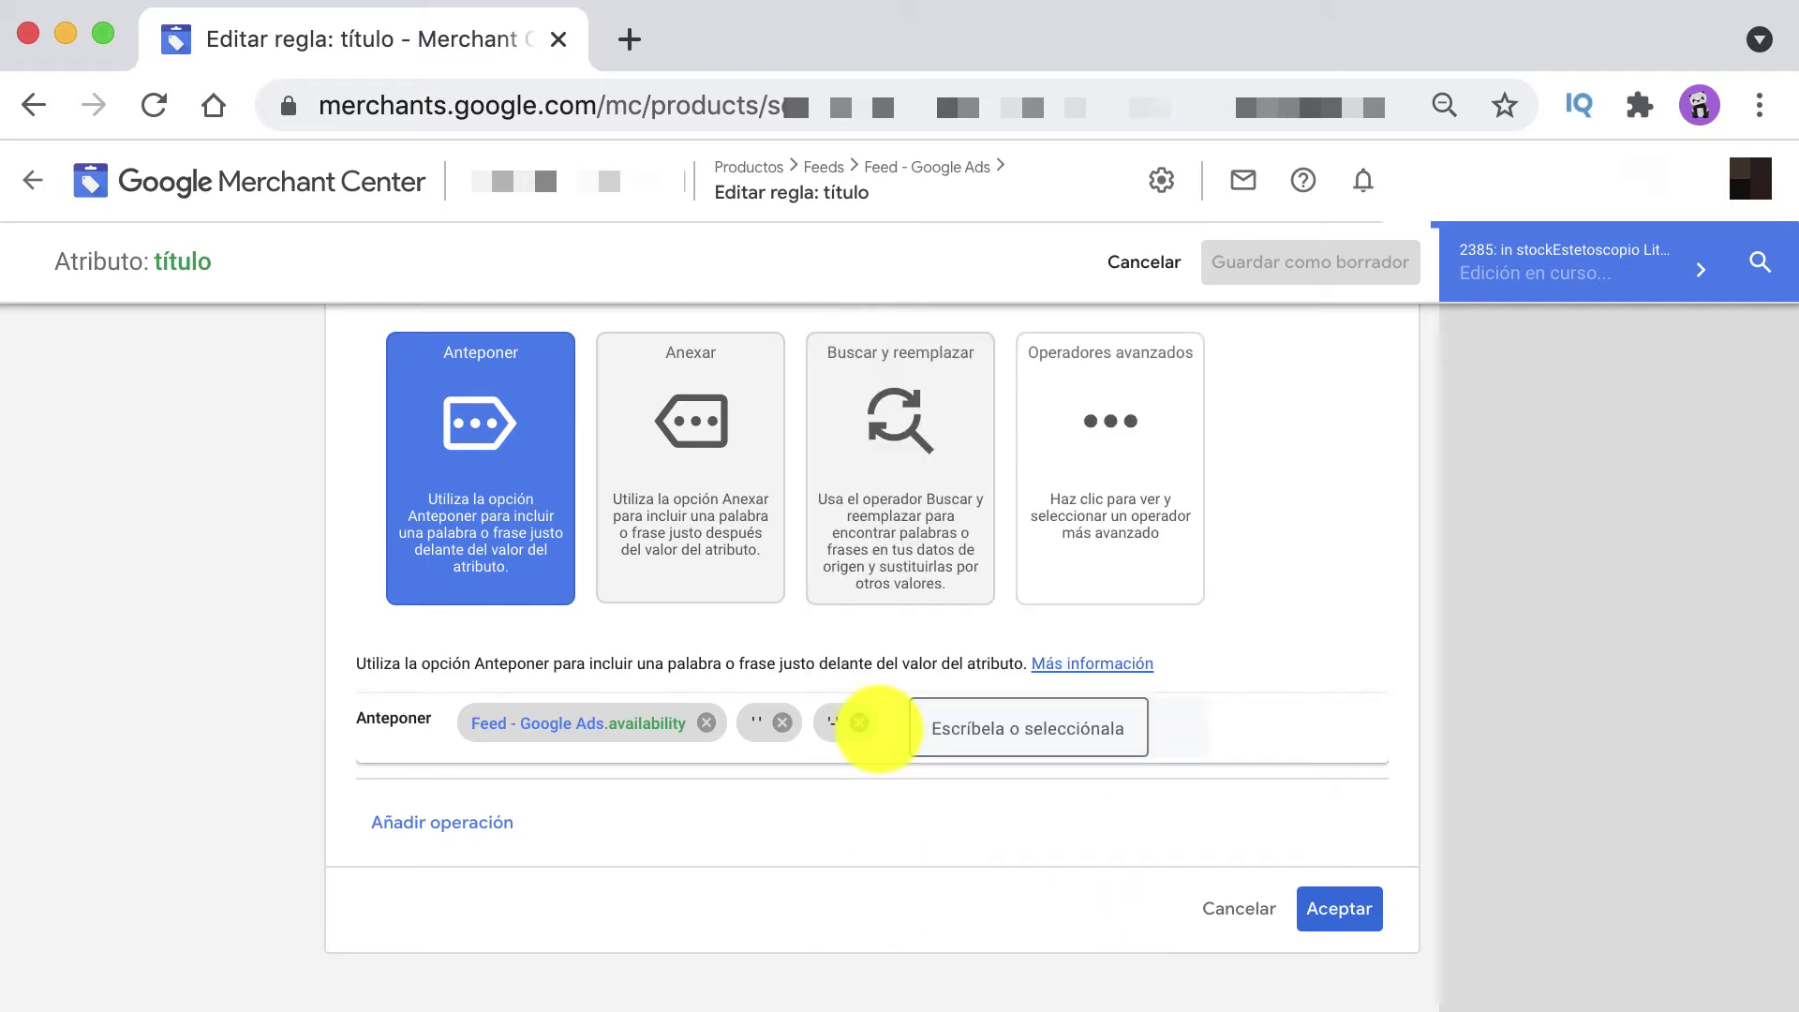
click(952, 727)
key(Return)
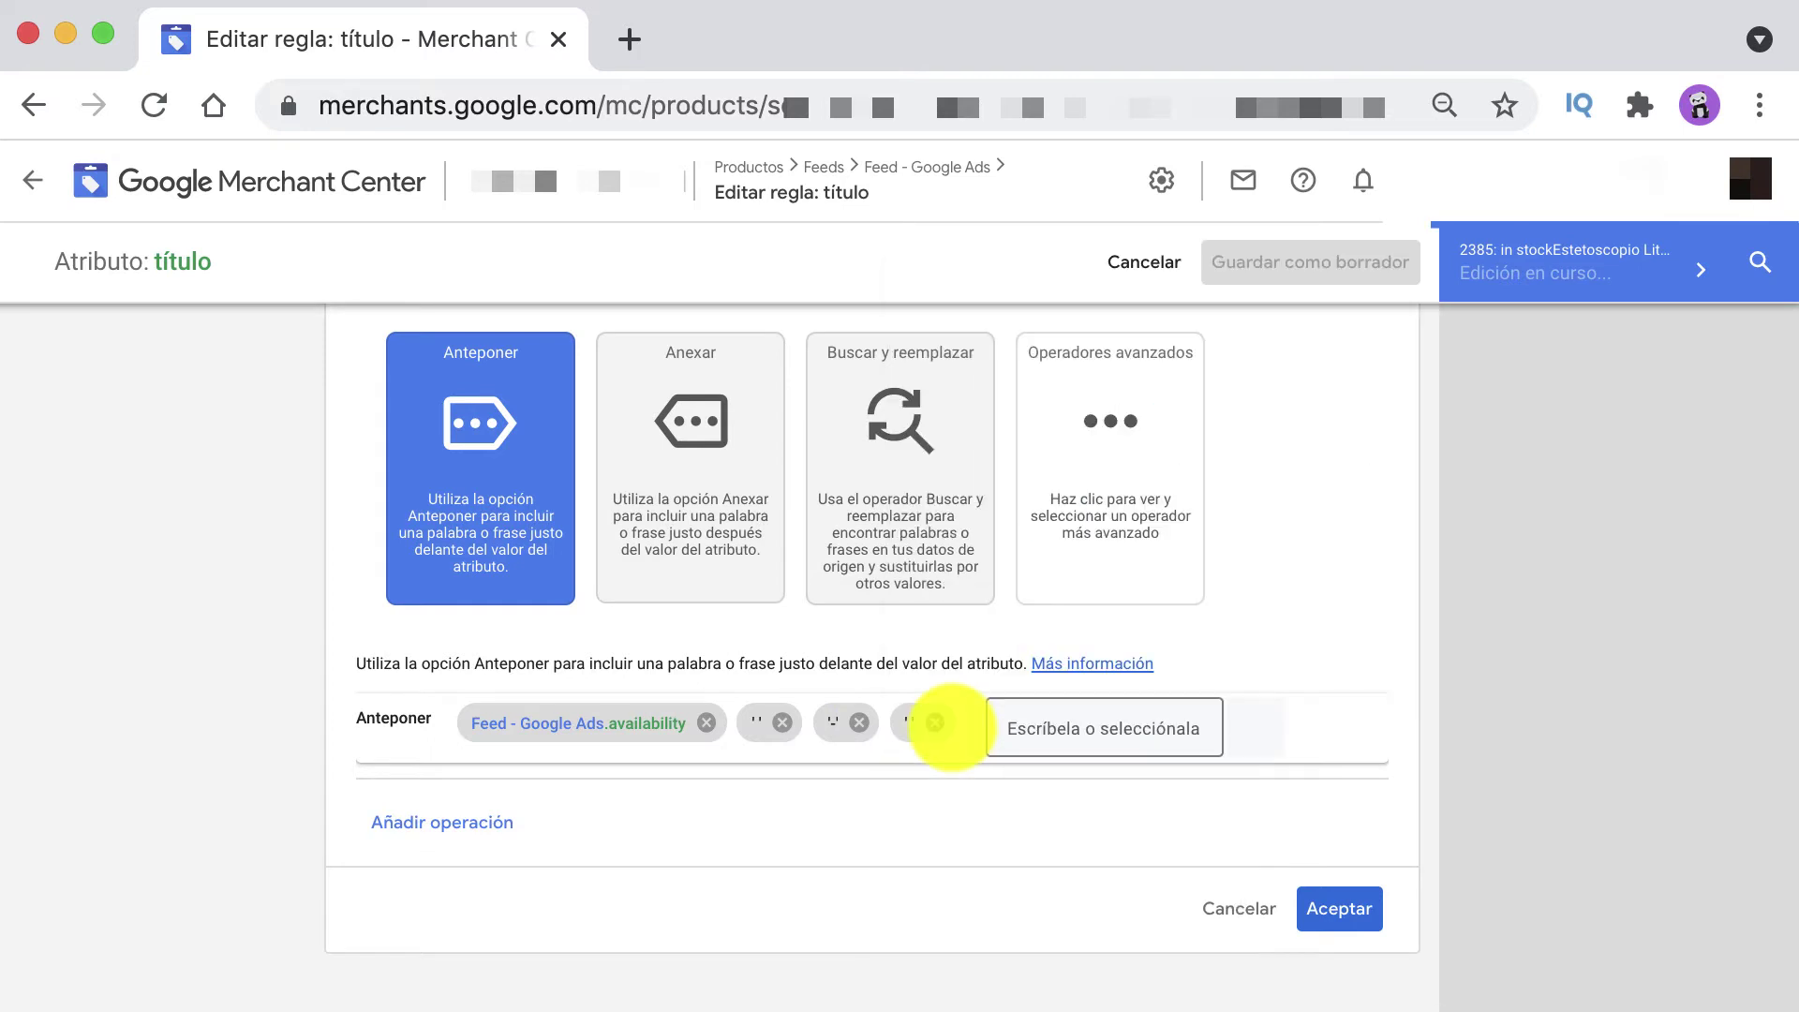
click(1340, 910)
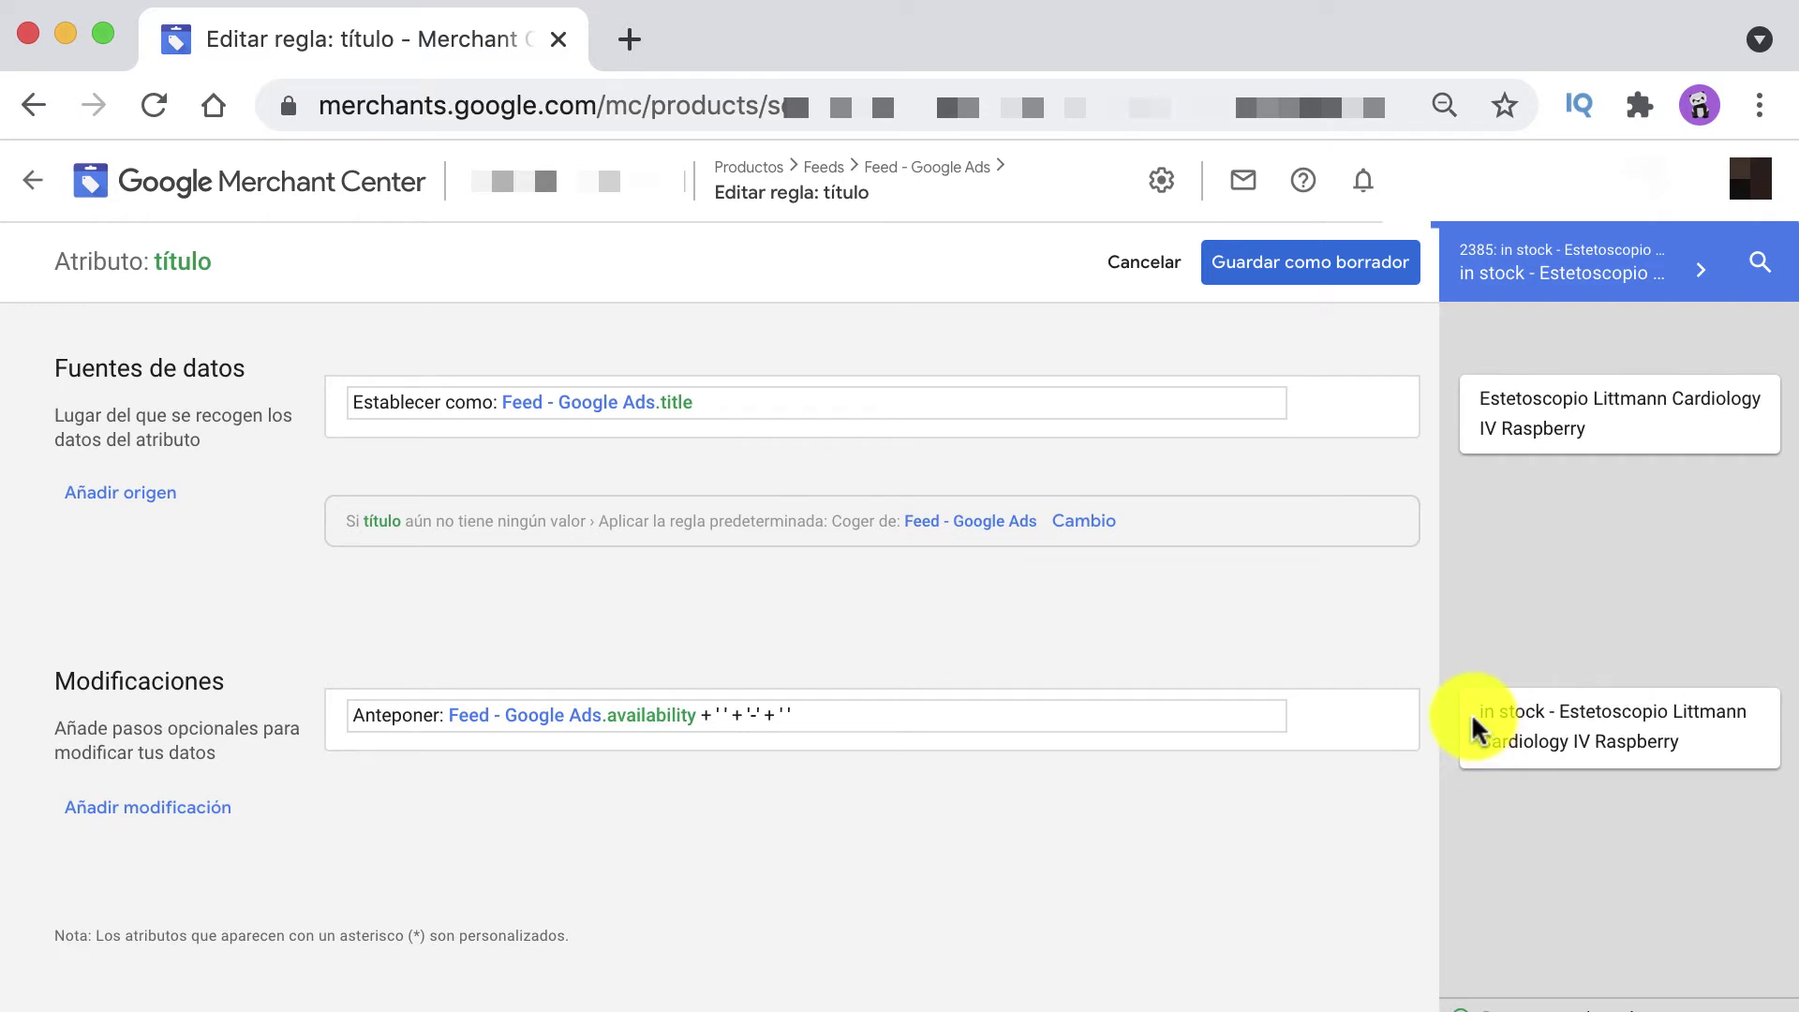
- Replace all values in the "Anteponer" modification with the price attribute from "Feed - Google Ads"
mouse_move(903, 727)
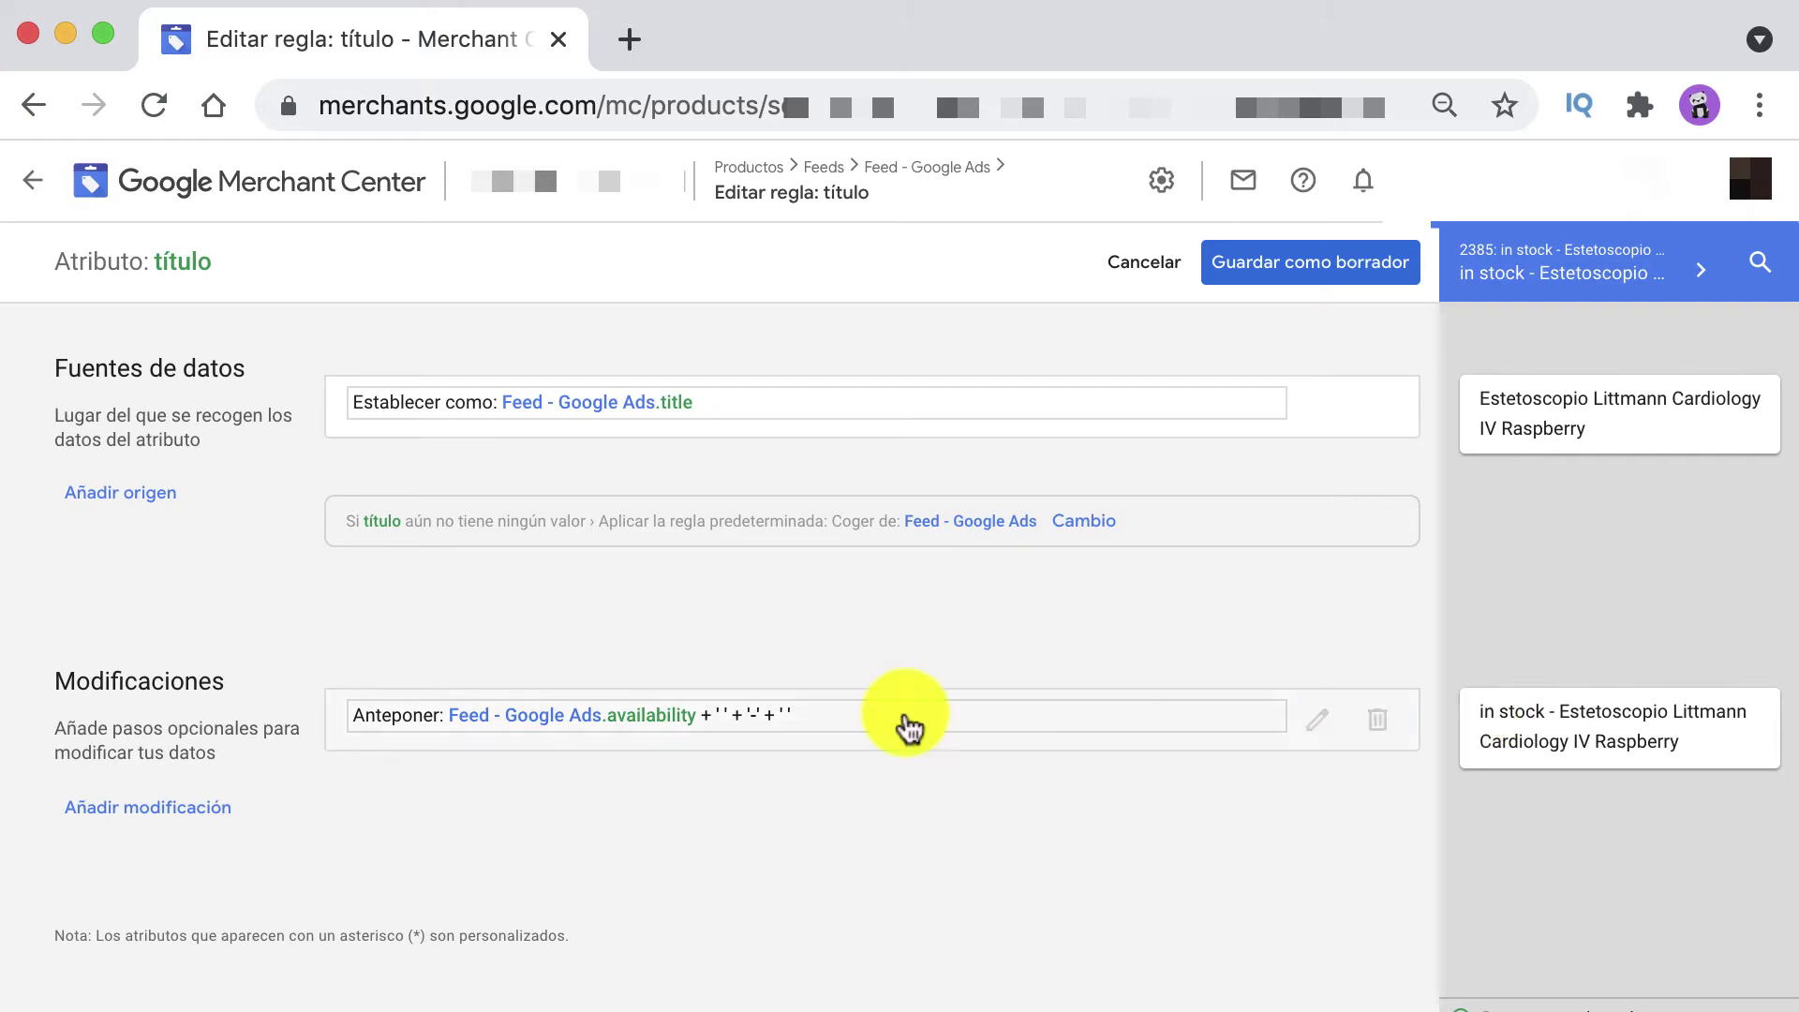
click(837, 718)
scroll(763, 763, down, 6)
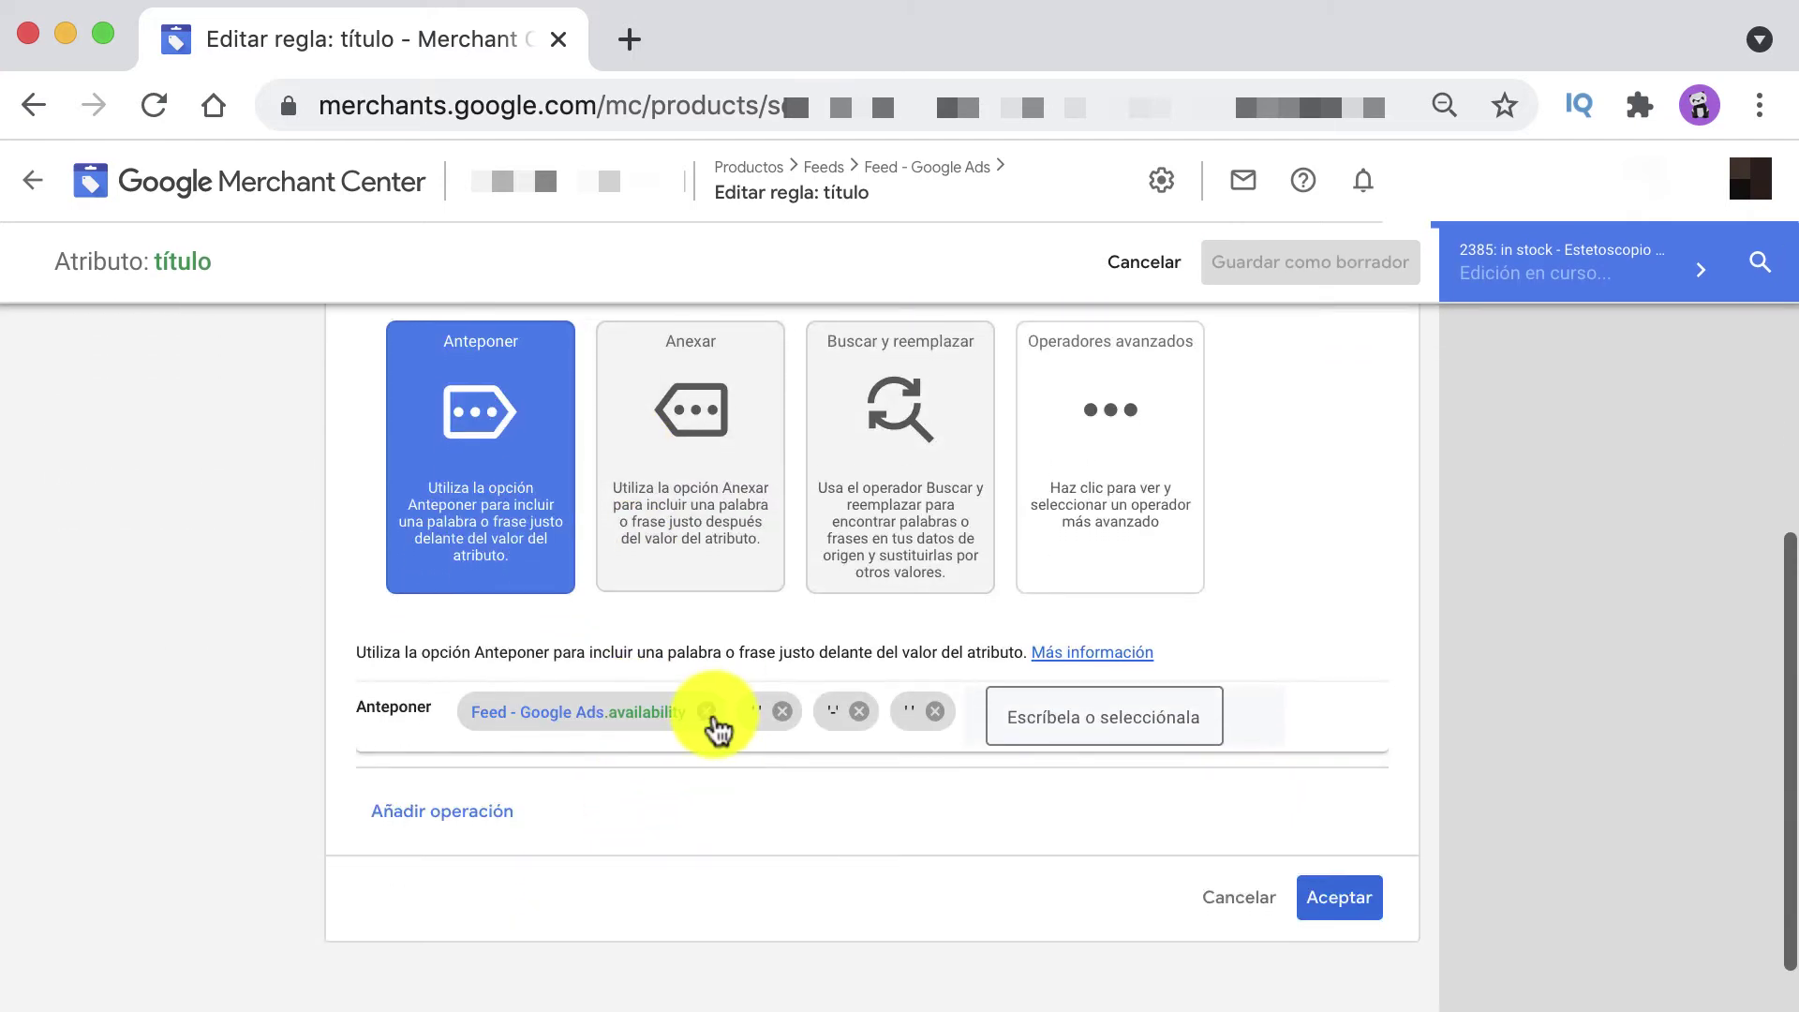
click(707, 713)
click(502, 712)
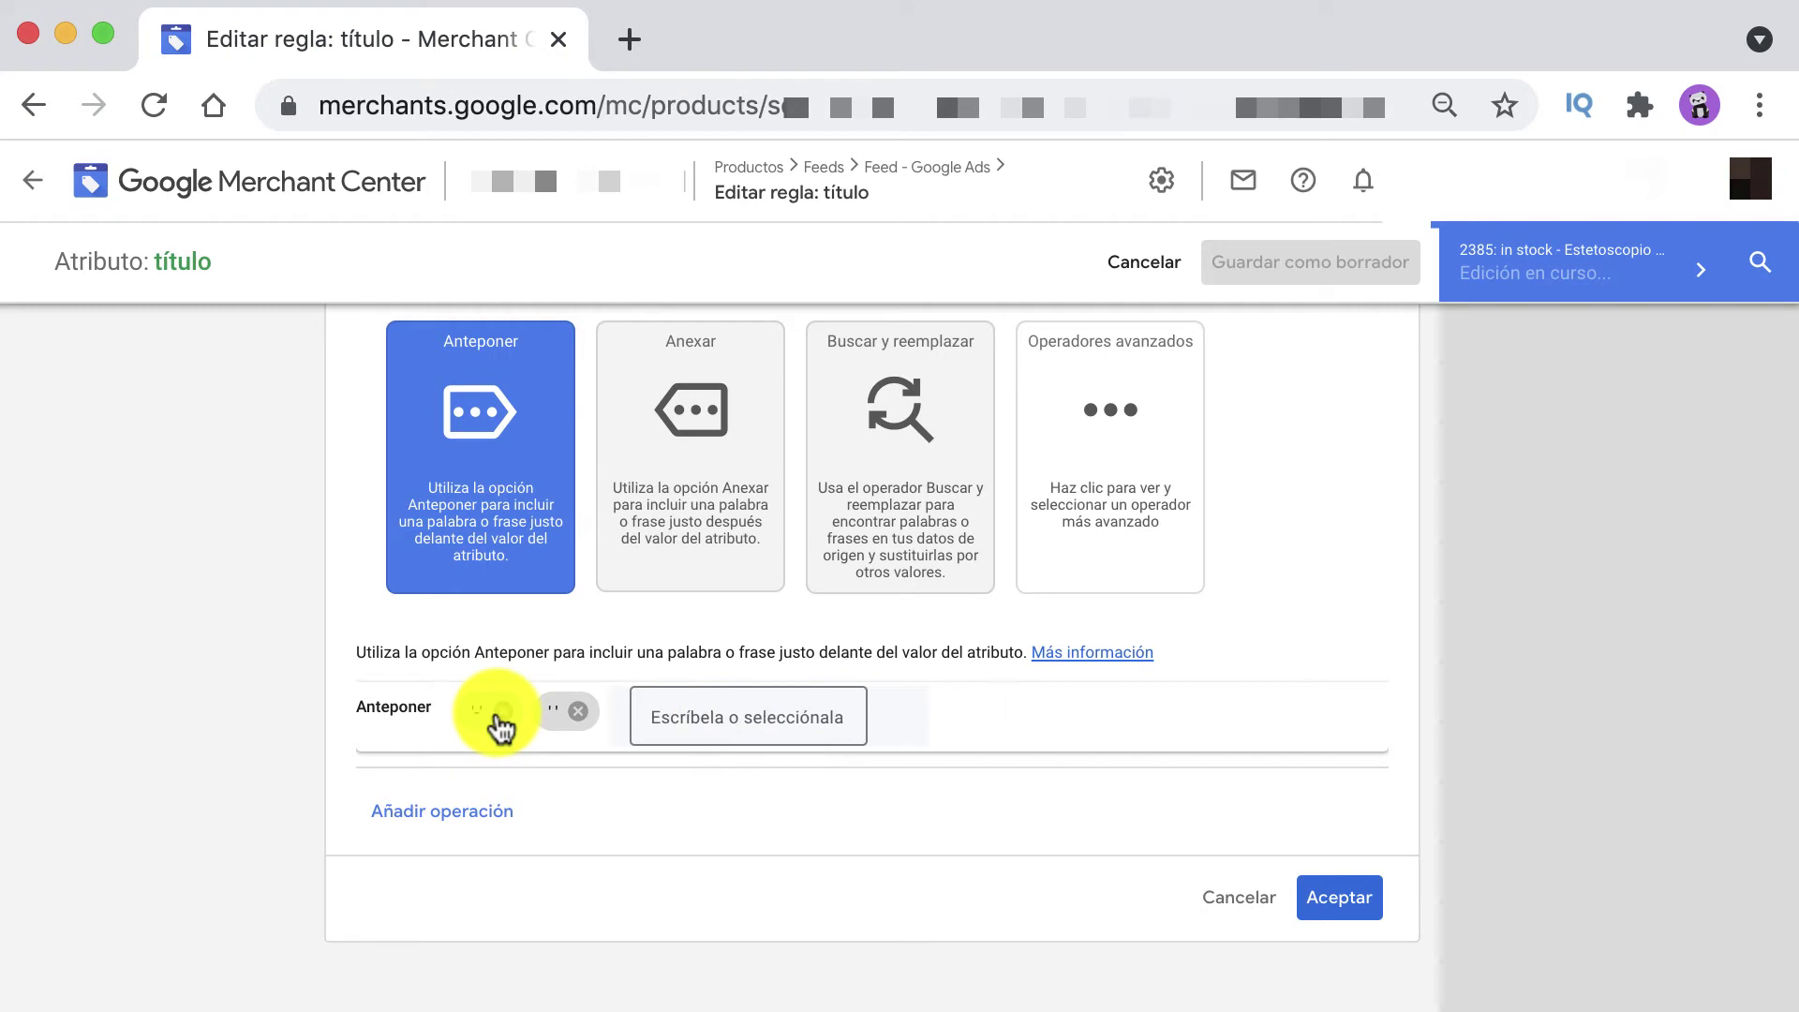
click(501, 714)
click(527, 733)
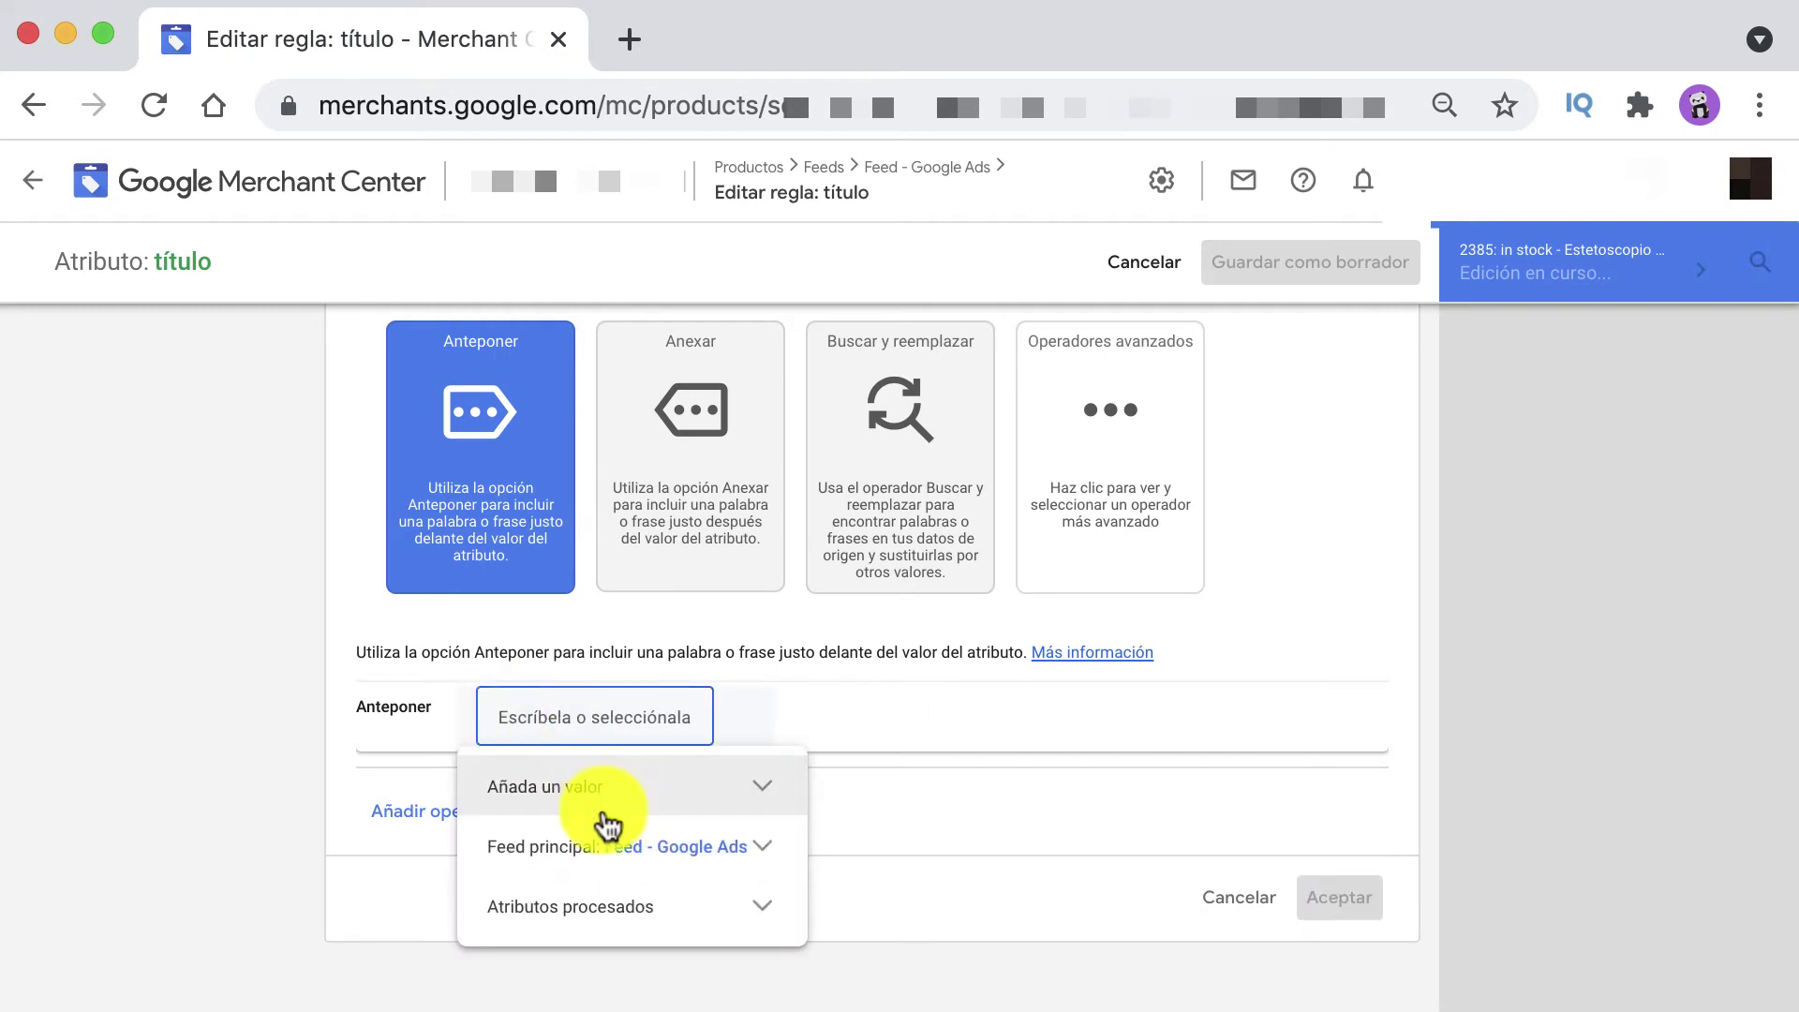
click(581, 846)
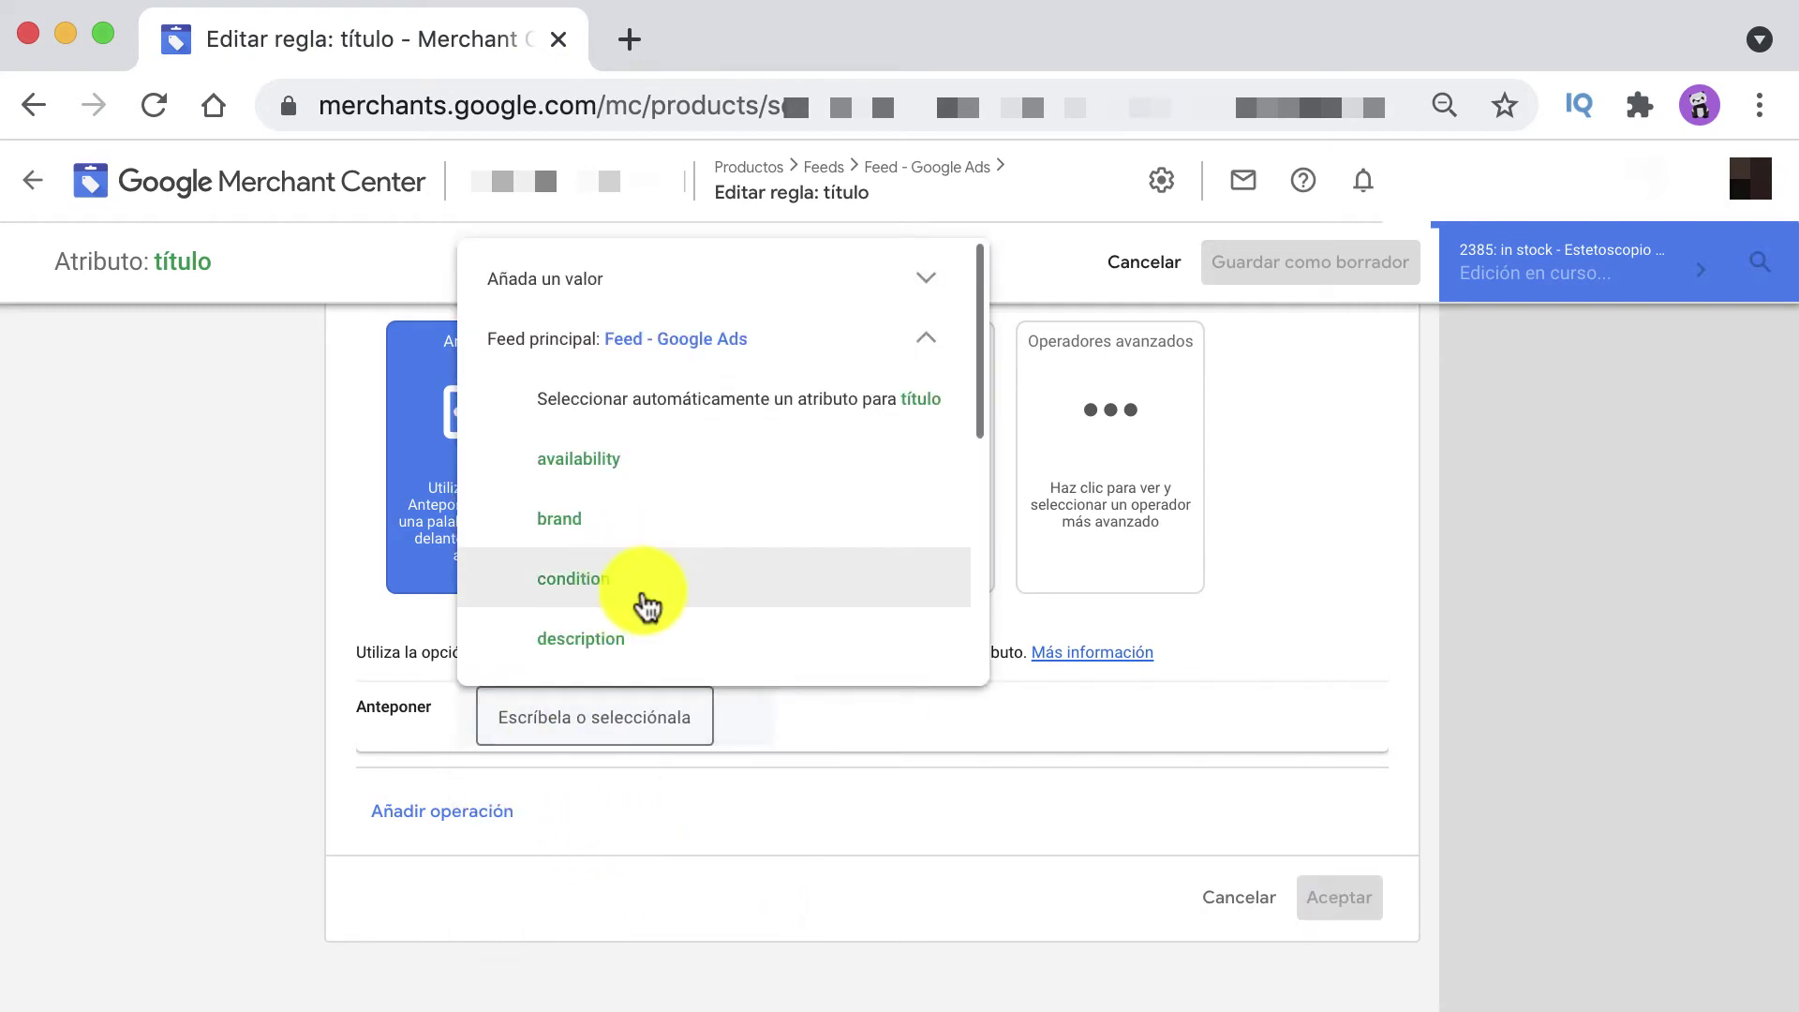
scroll(646, 607, down, 4)
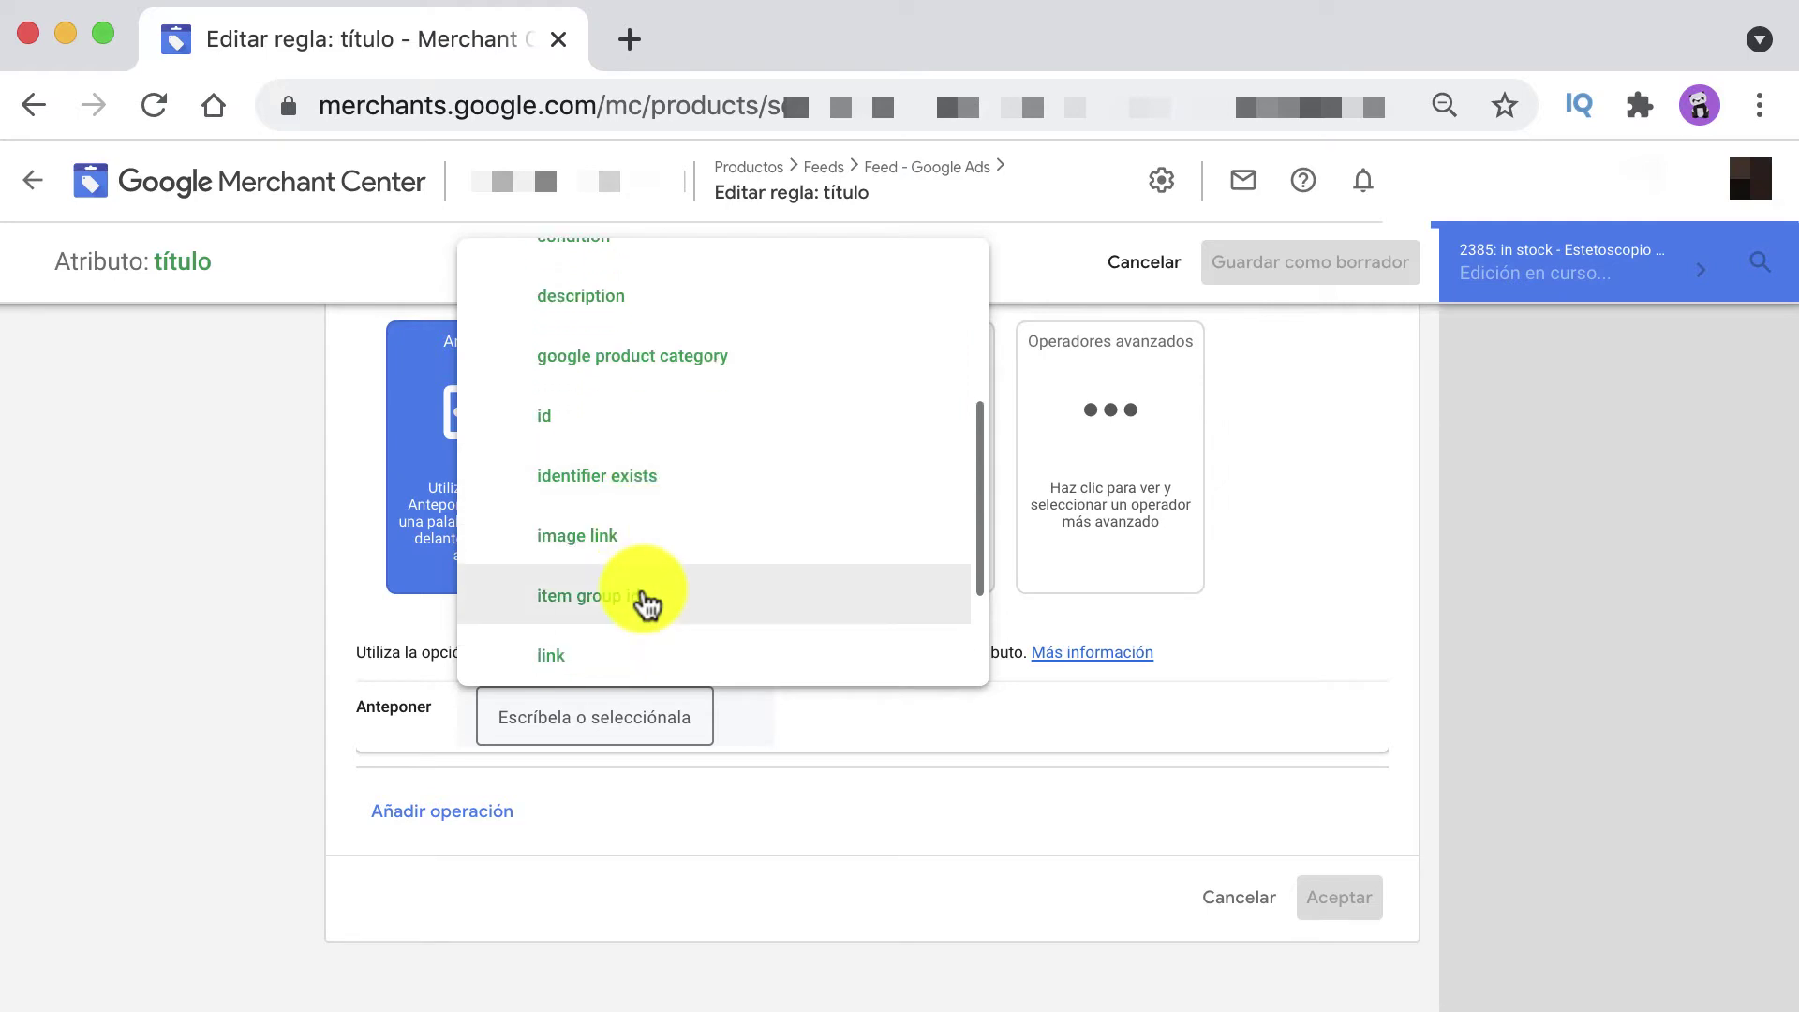
scroll(646, 604, down, 3)
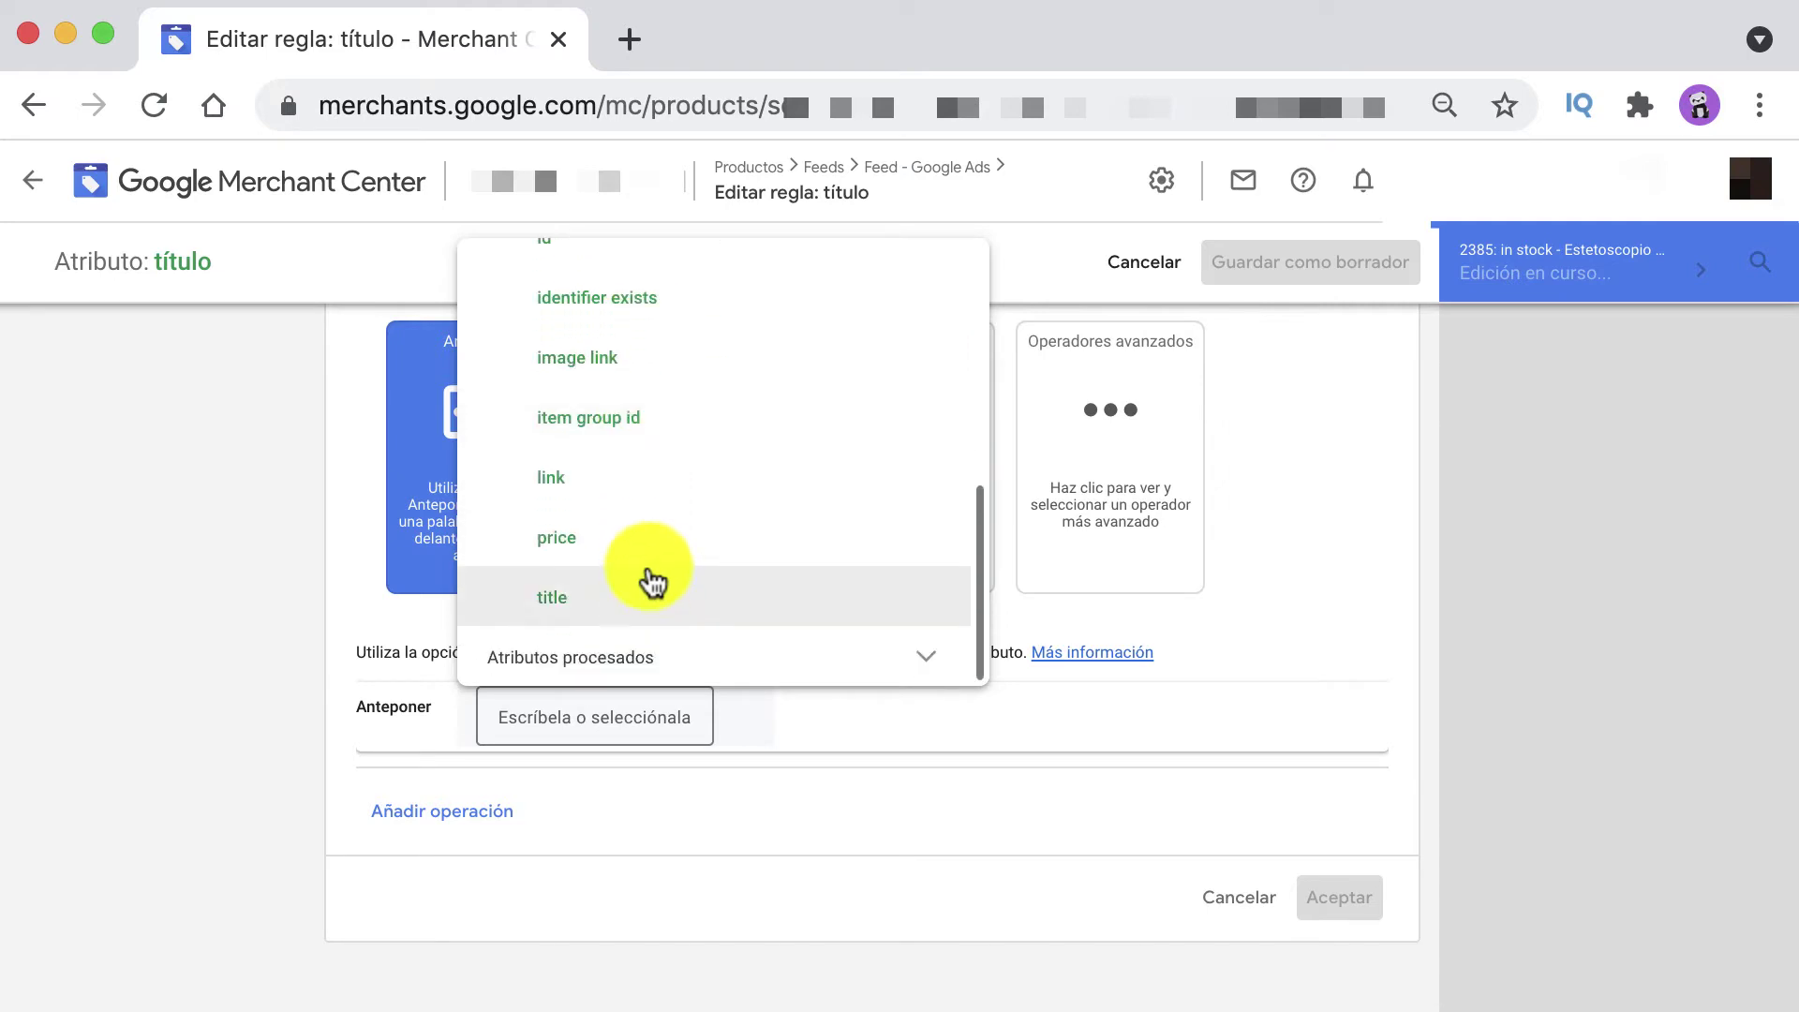
click(645, 553)
- Append a space, "-" and another space as separate constants after price in the "Anteponer" modification, and accept
click(785, 709)
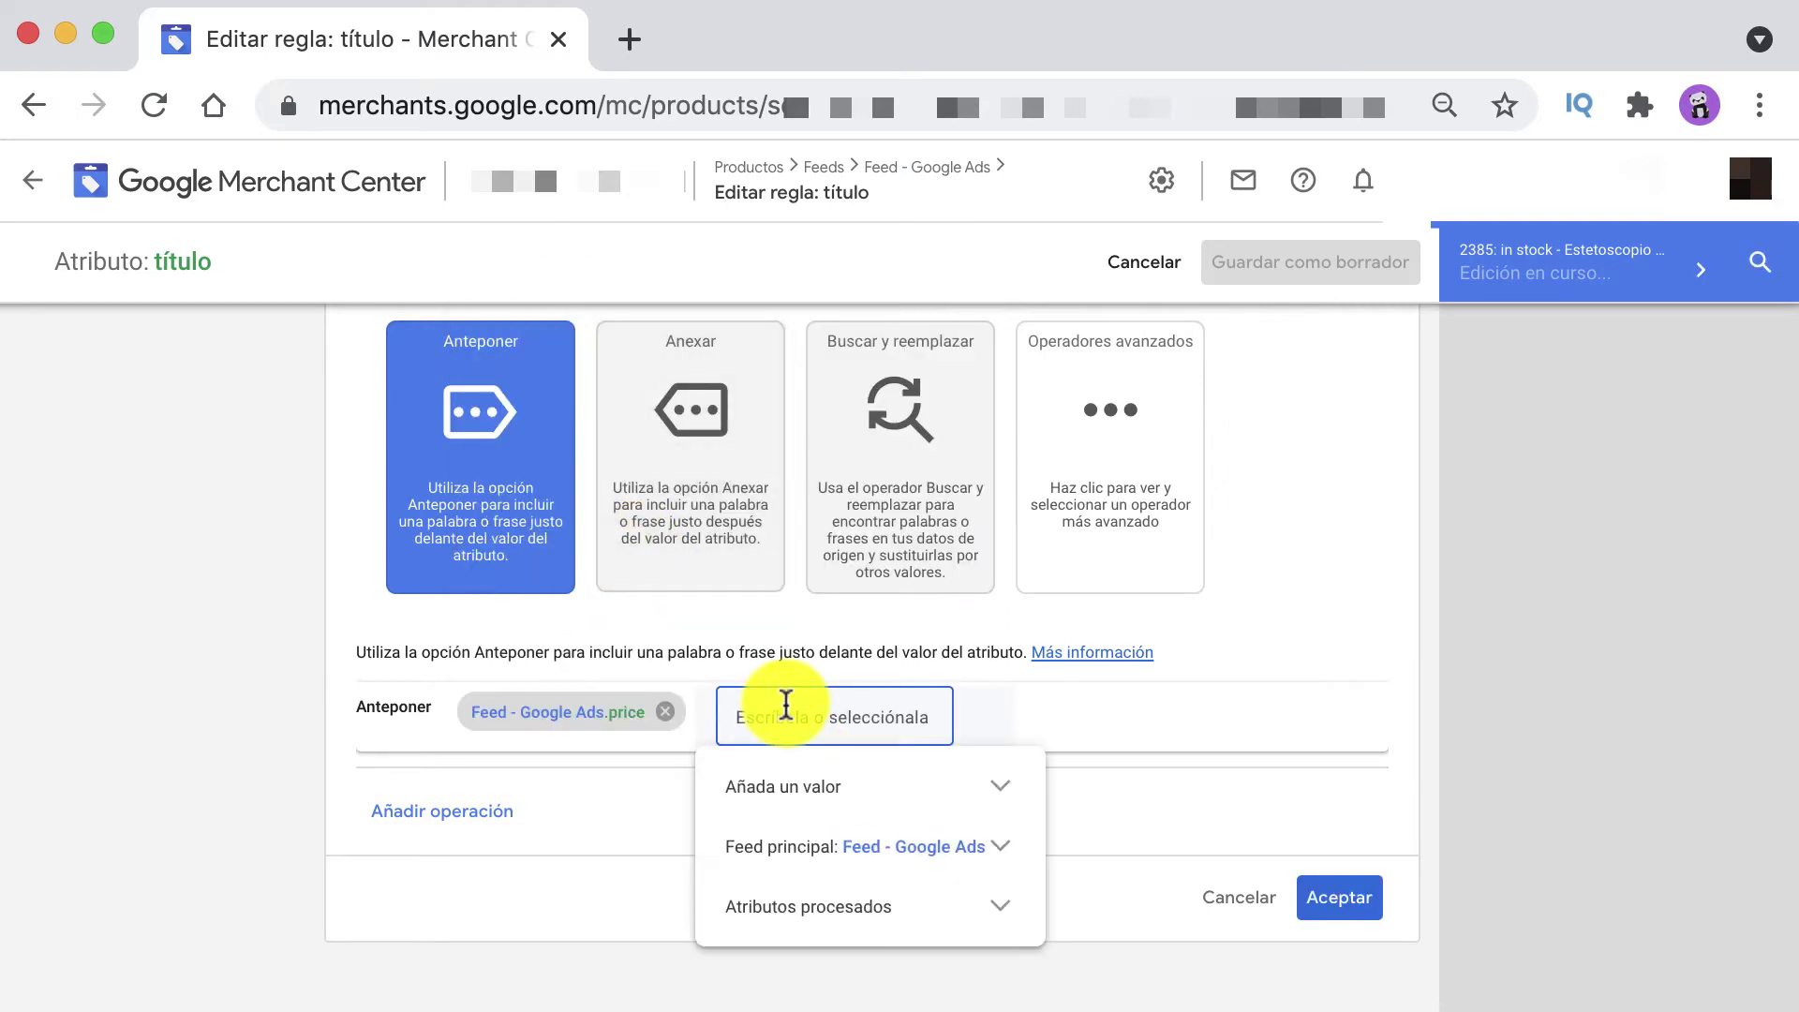
key(Return)
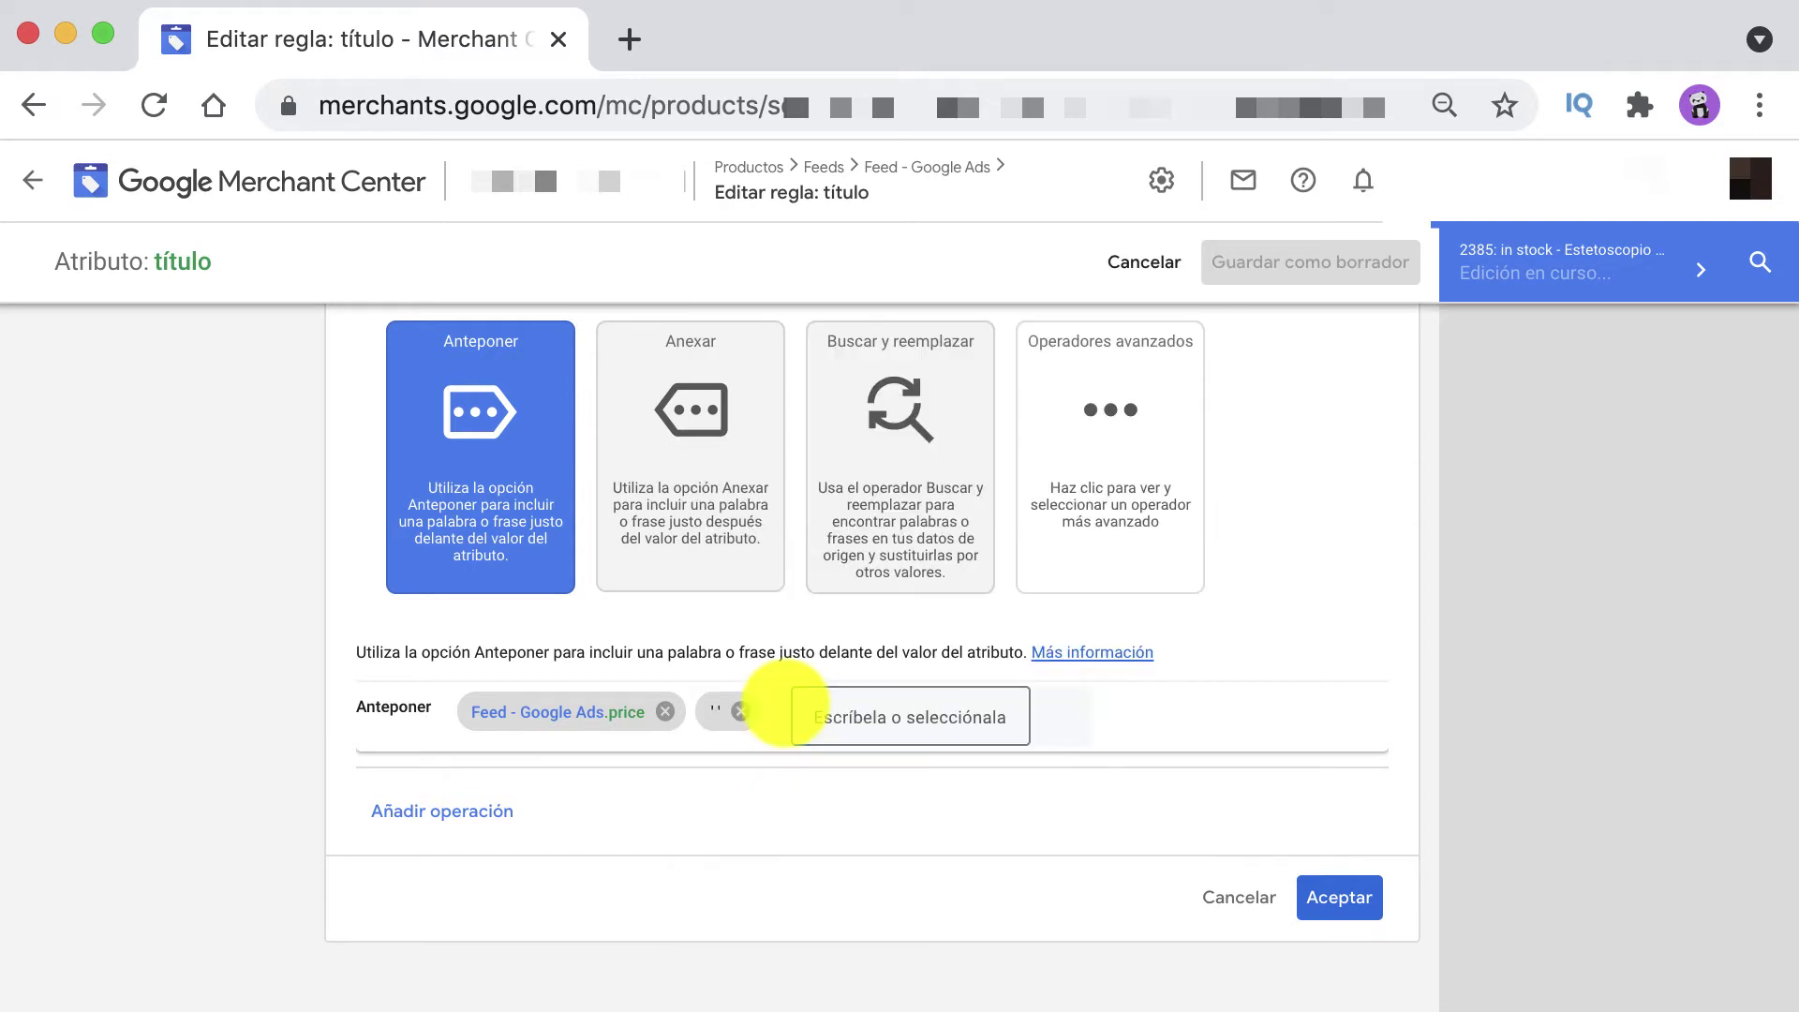
click(844, 712)
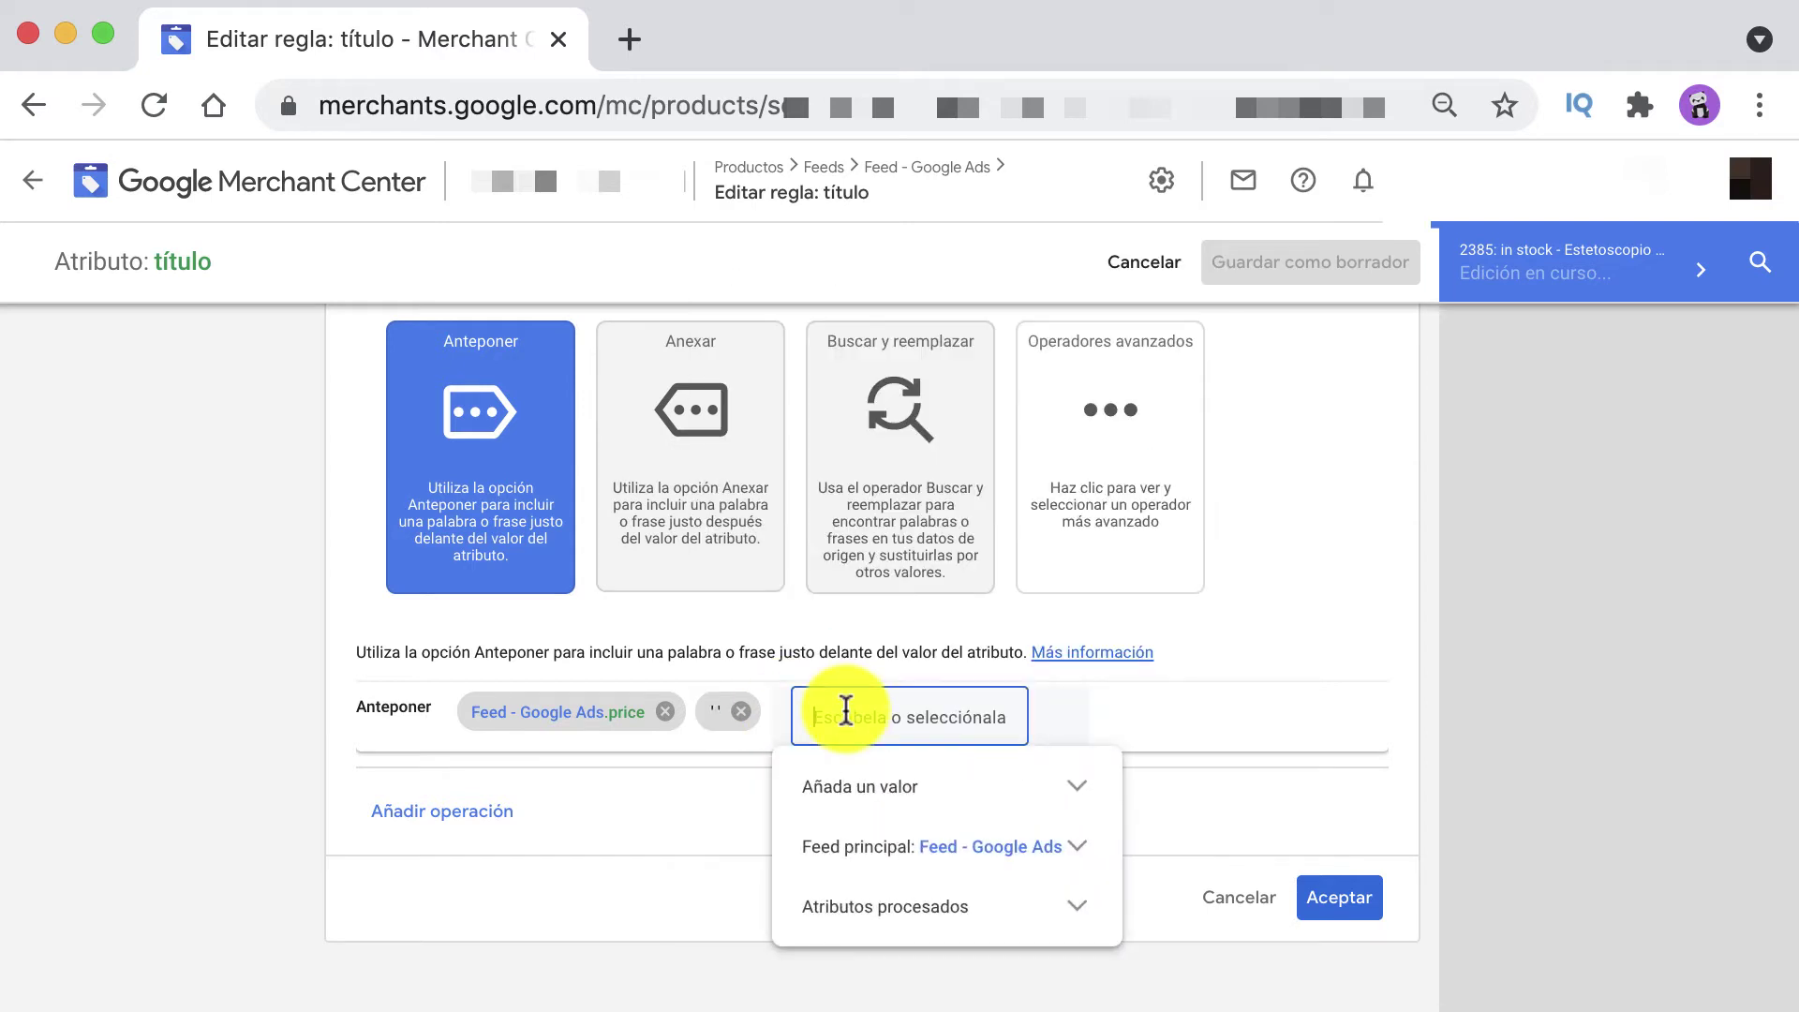
text(-)
key(Return)
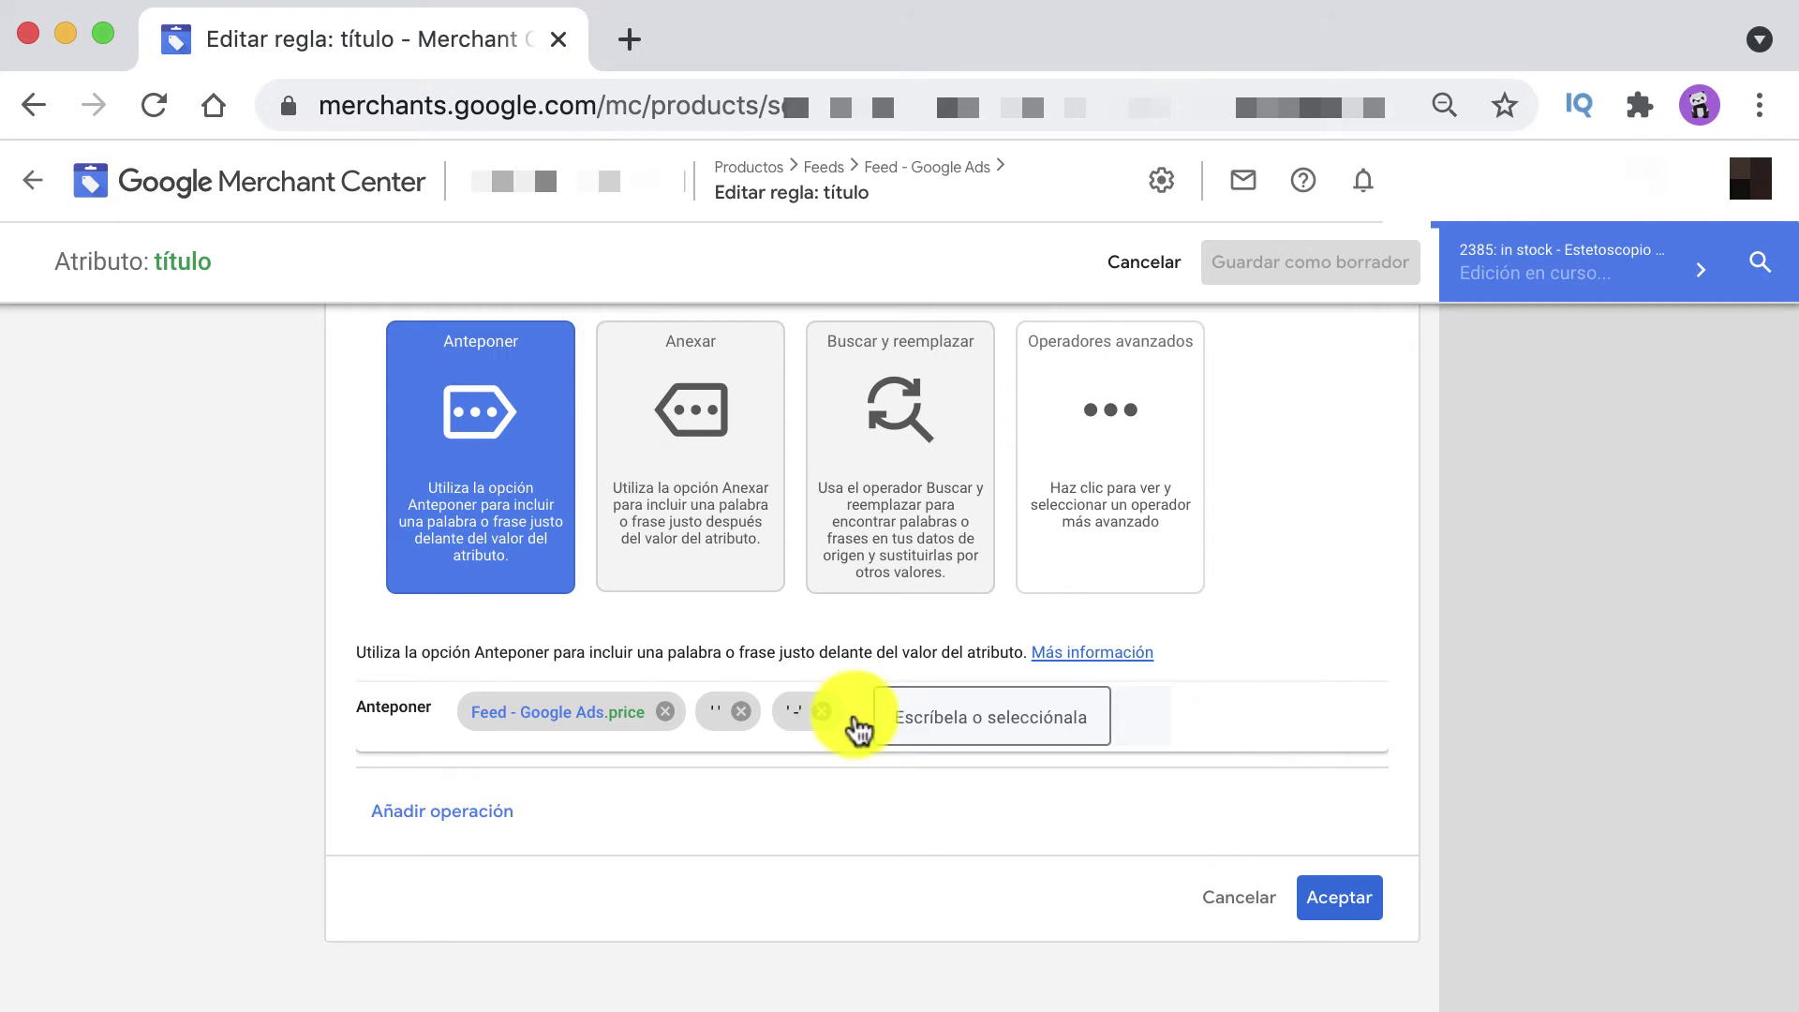
click(956, 721)
key(Return)
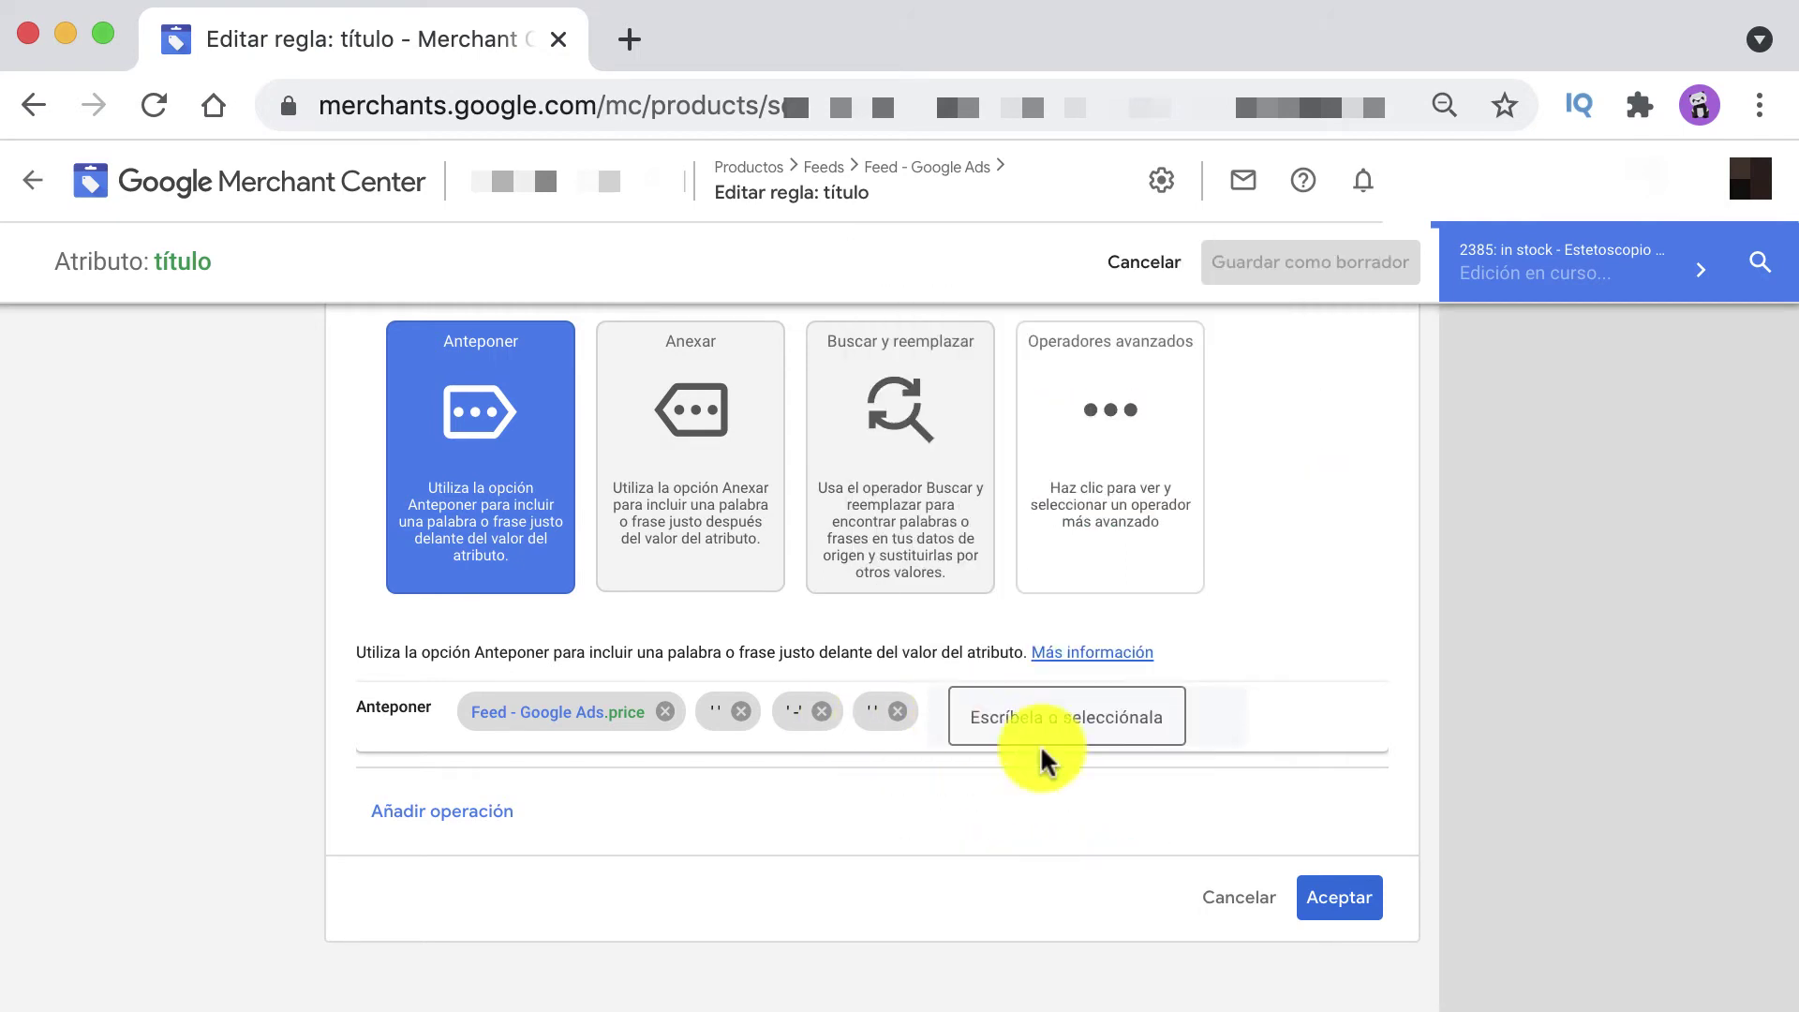
click(1336, 899)
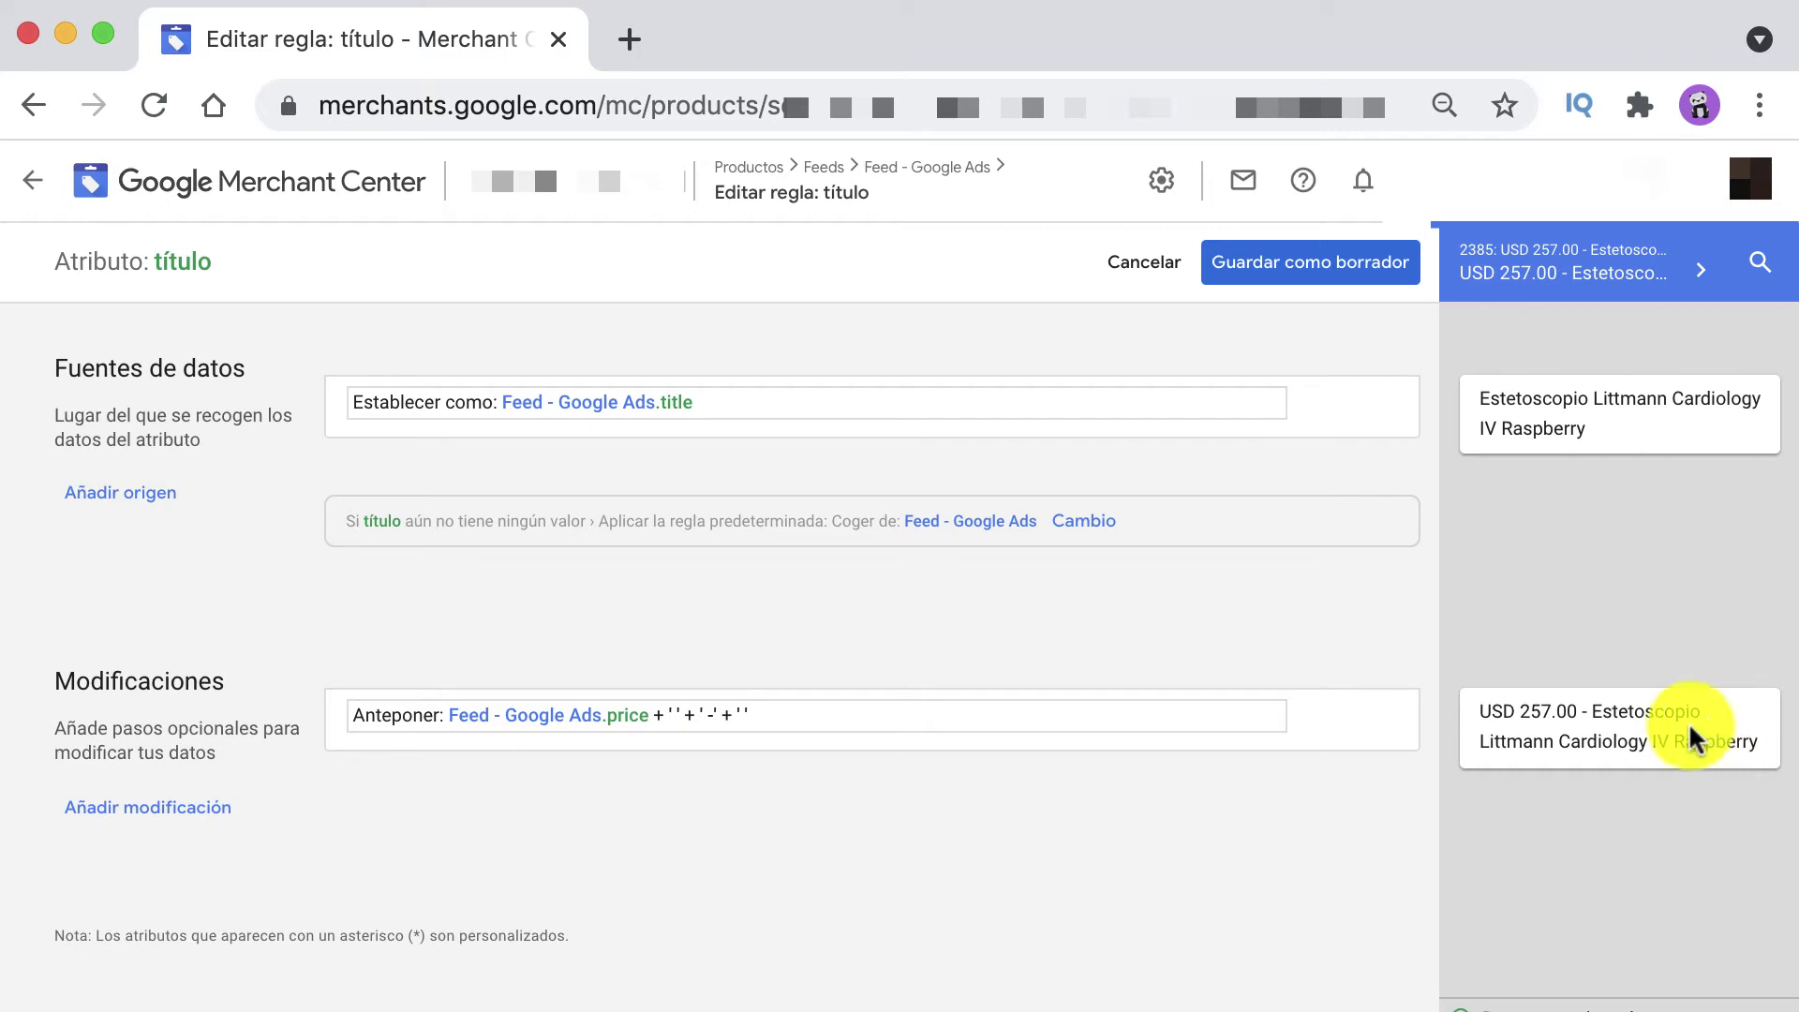
- Replace price and its separators in the "Anteponer" modification with the constant value "Oferta Día del Padre"
click(609, 712)
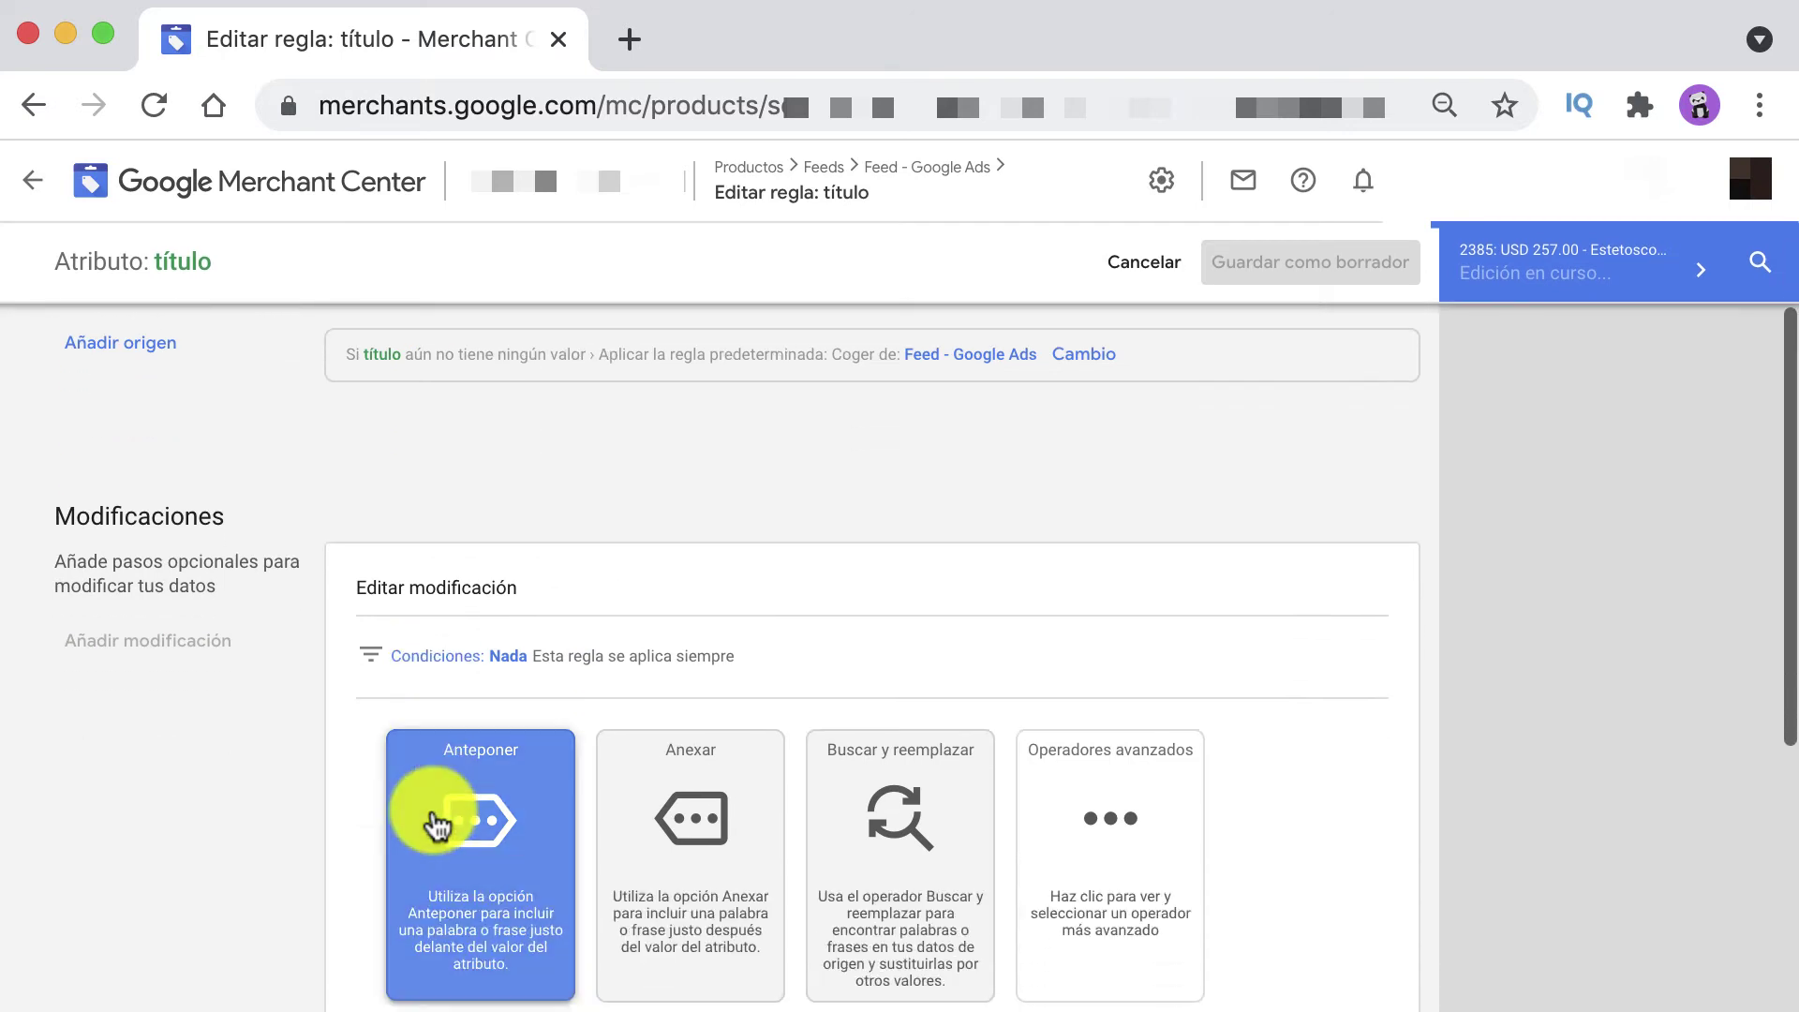
scroll(437, 825, down, 5)
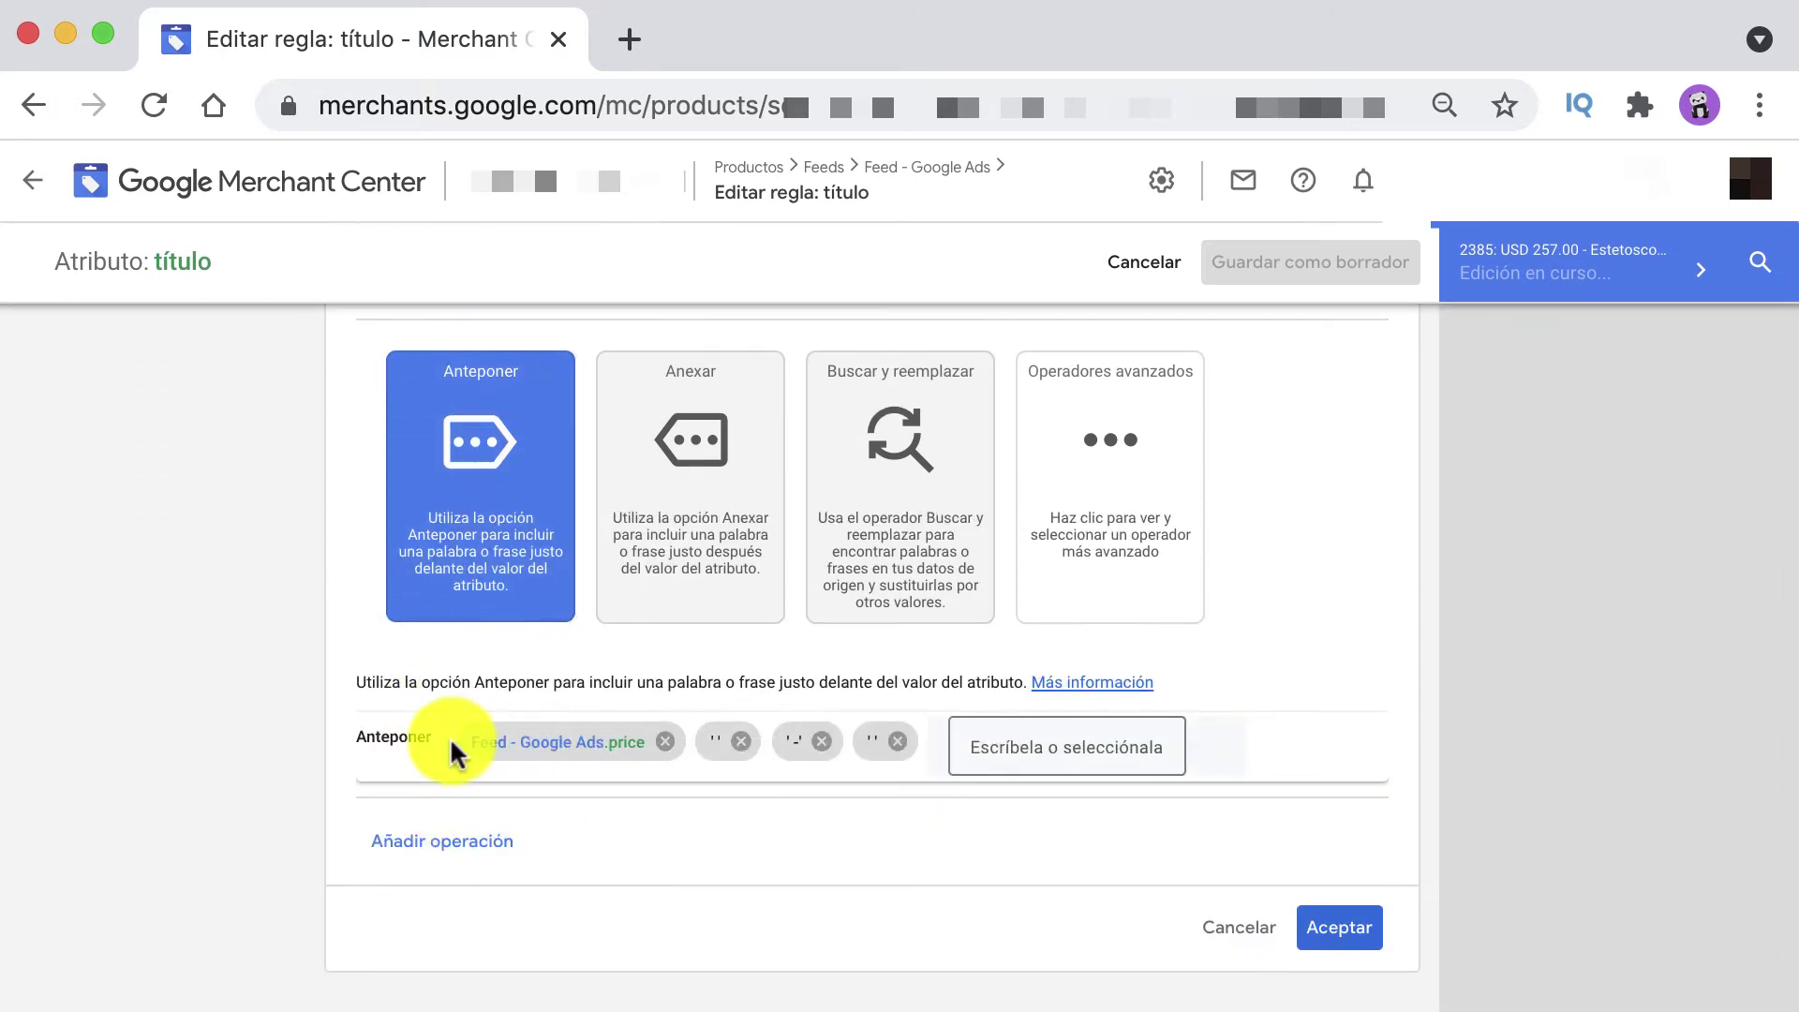
click(665, 742)
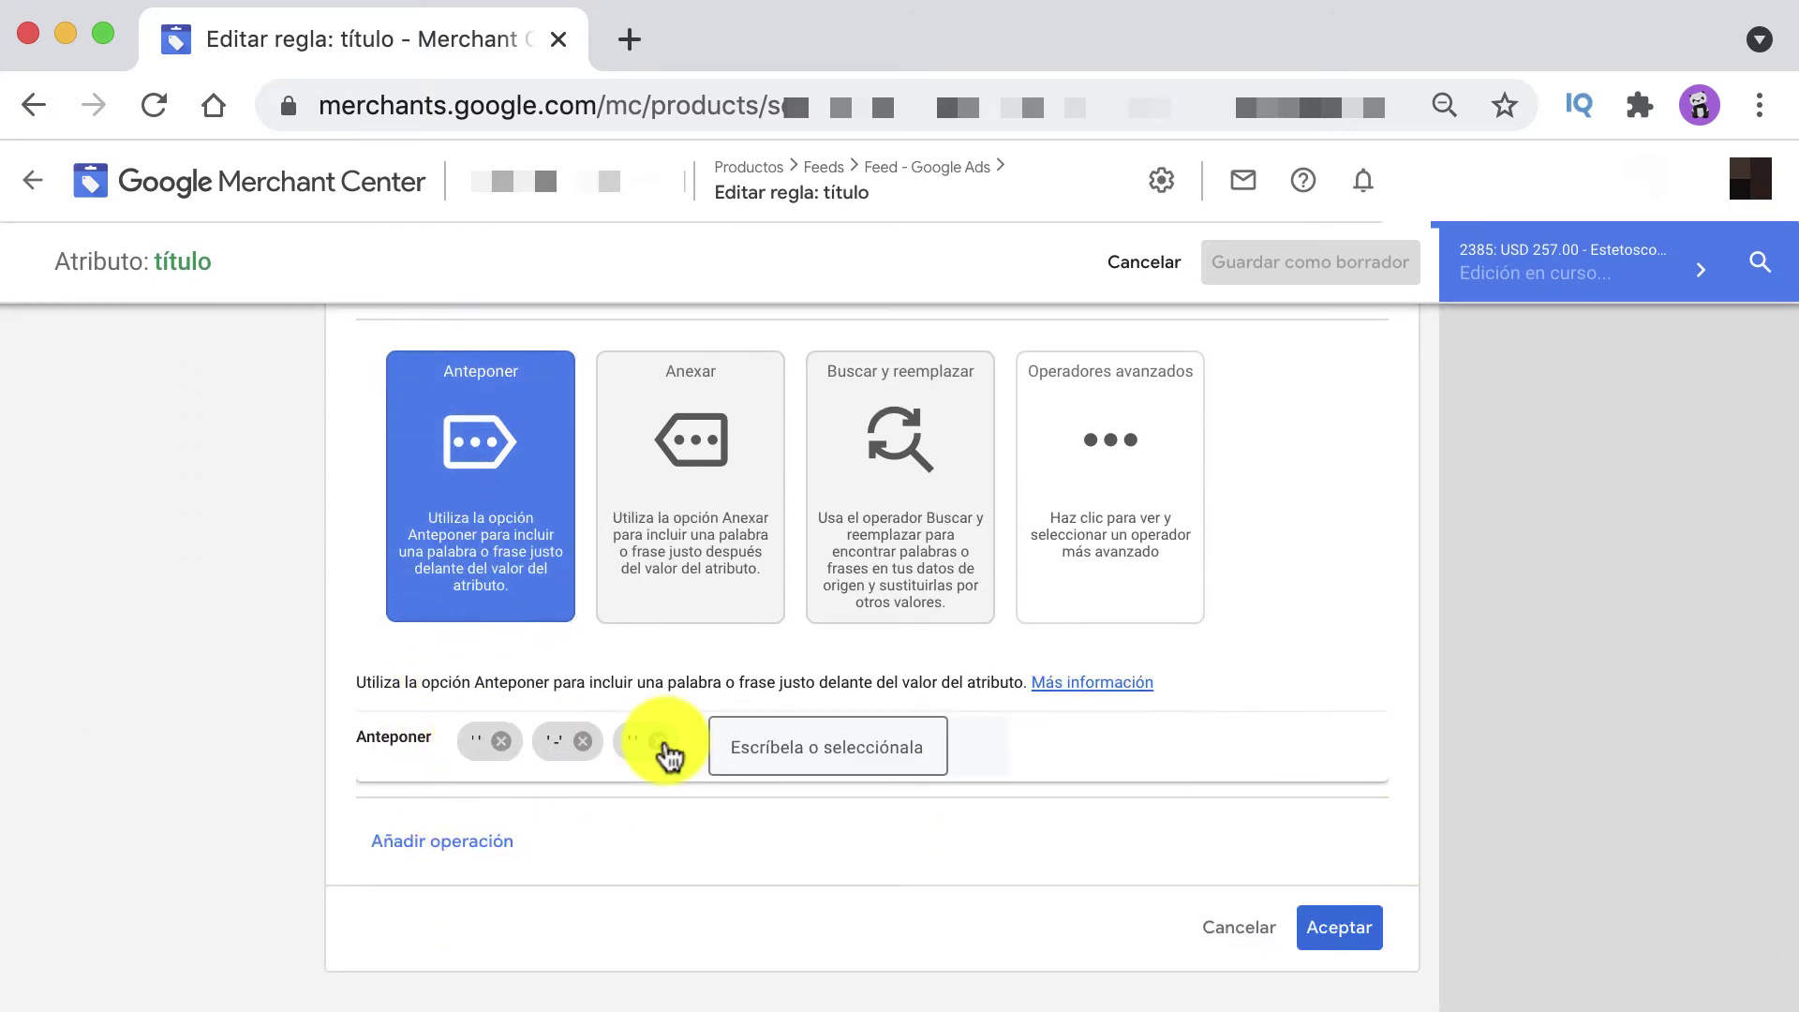
click(502, 741)
click(501, 740)
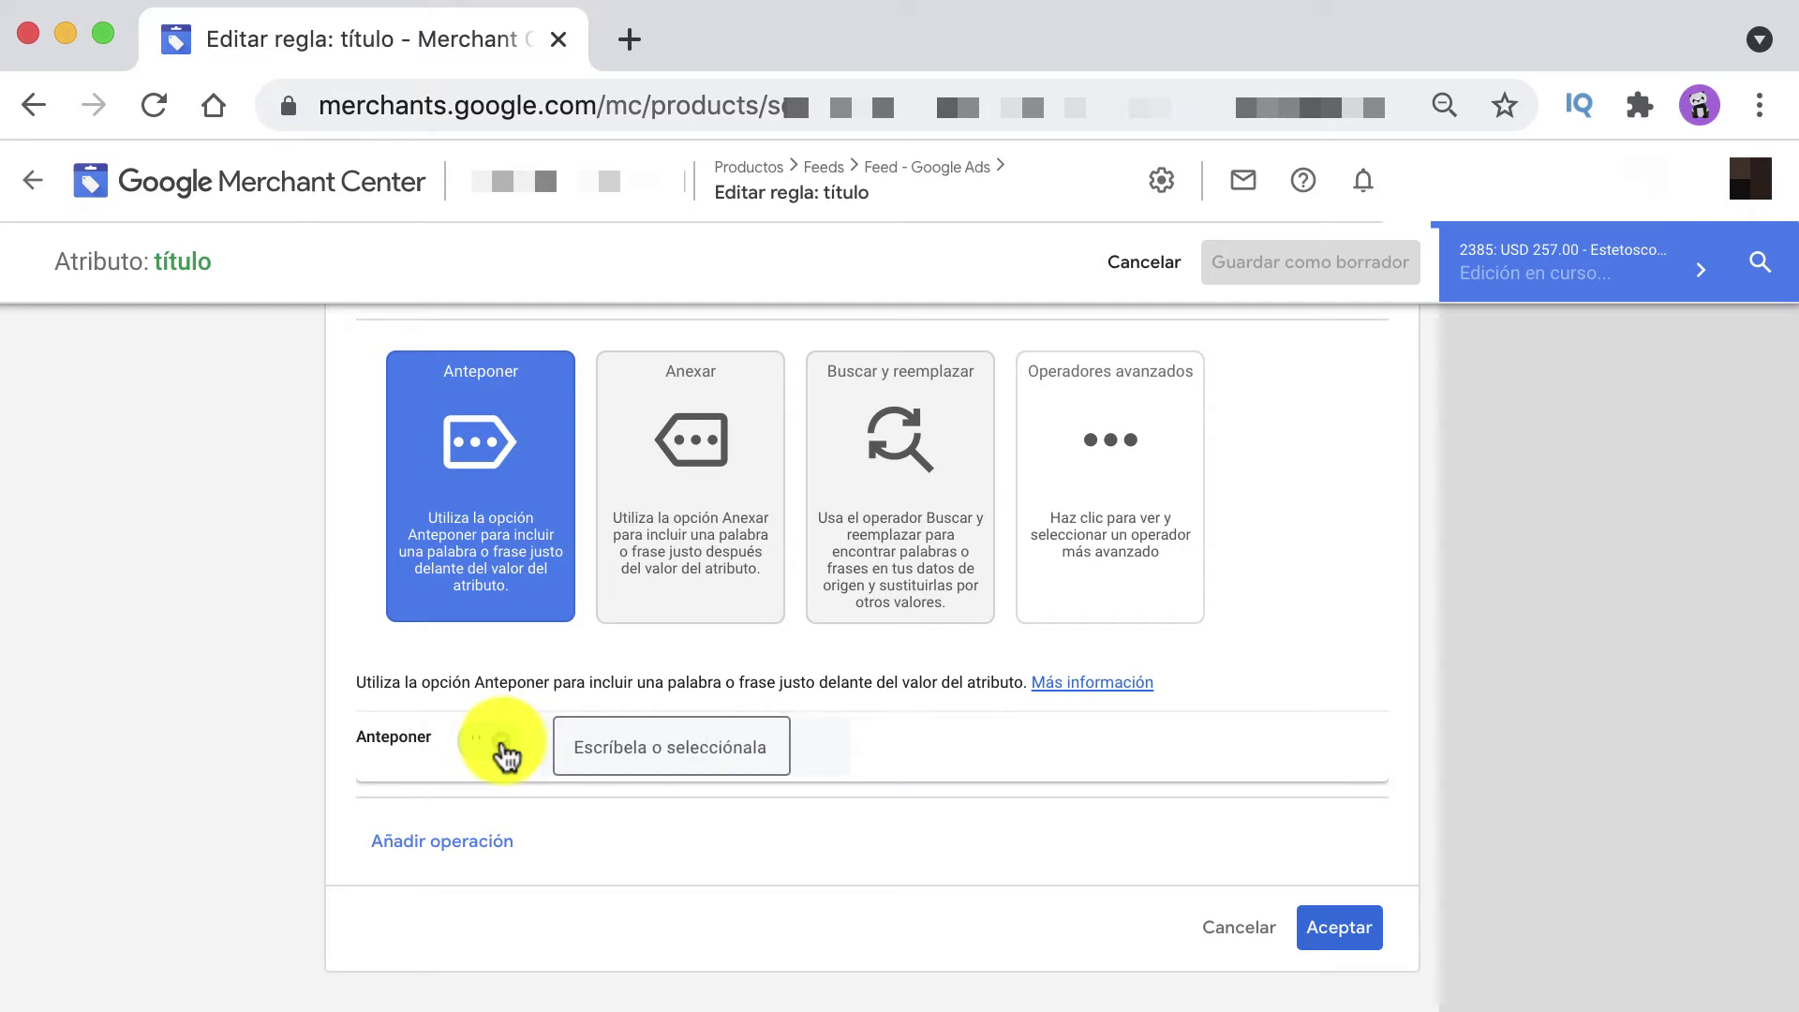
click(501, 742)
click(544, 746)
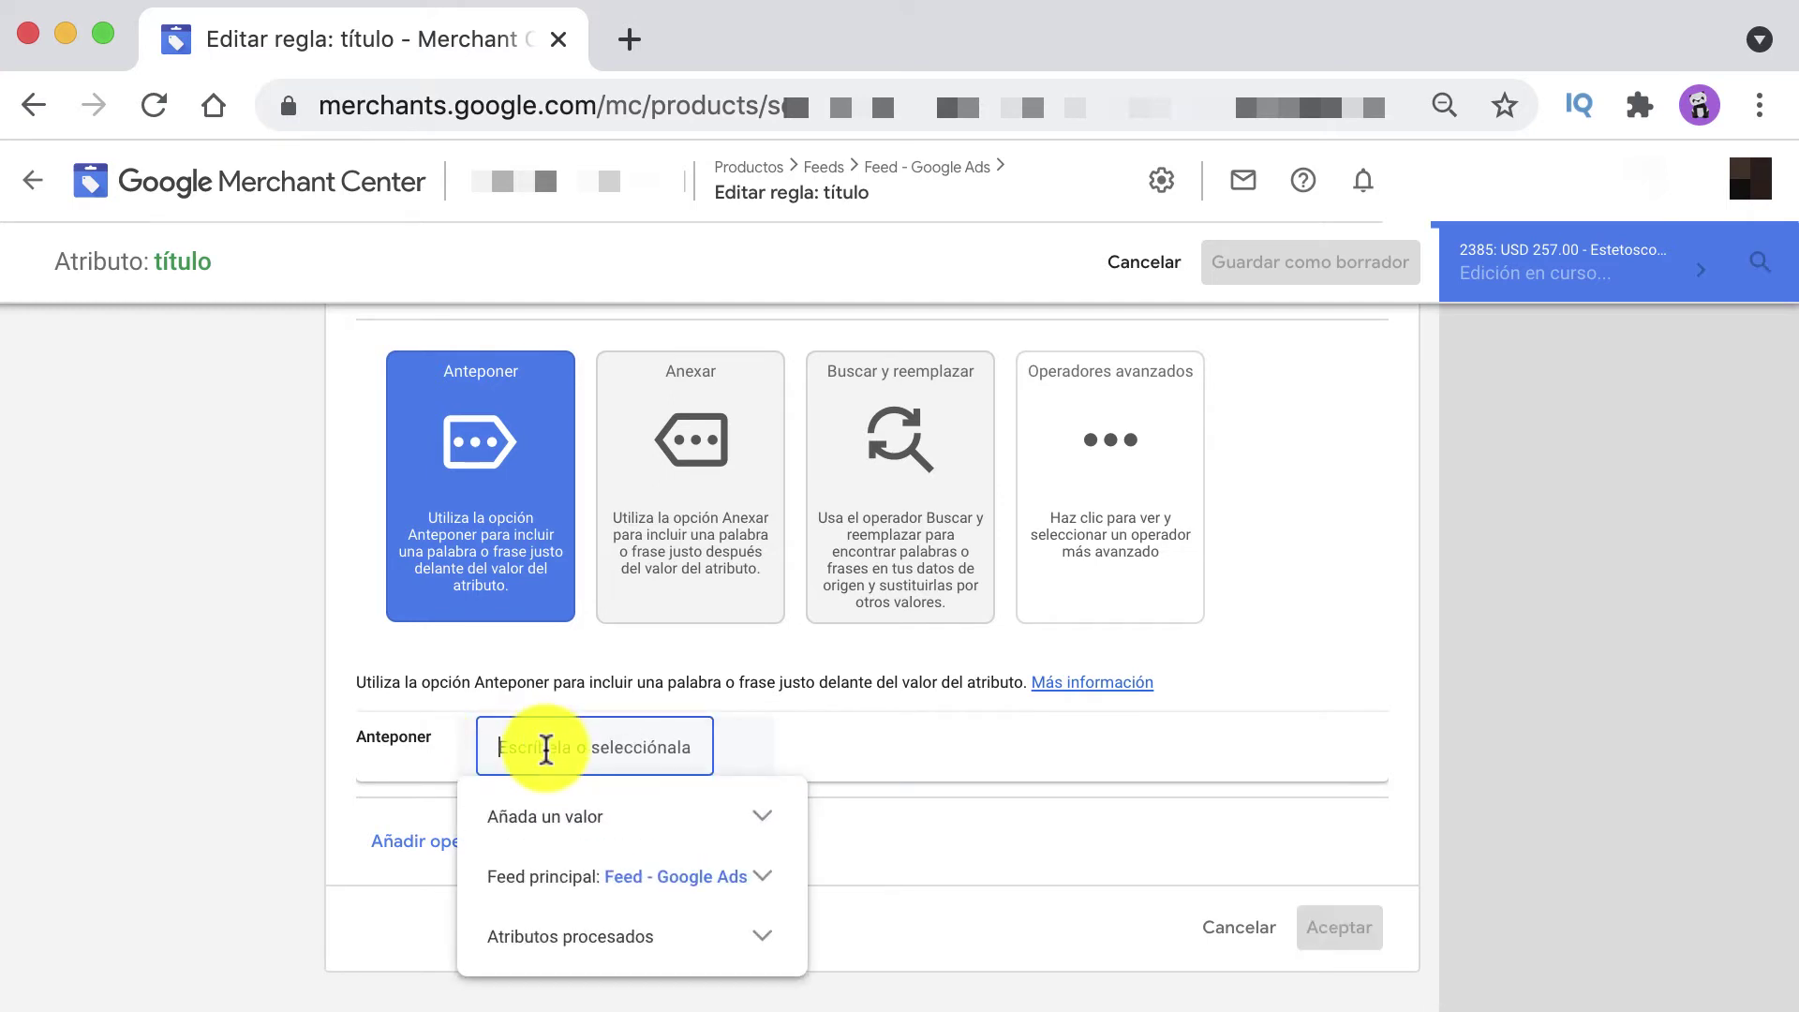
text(Ofer)
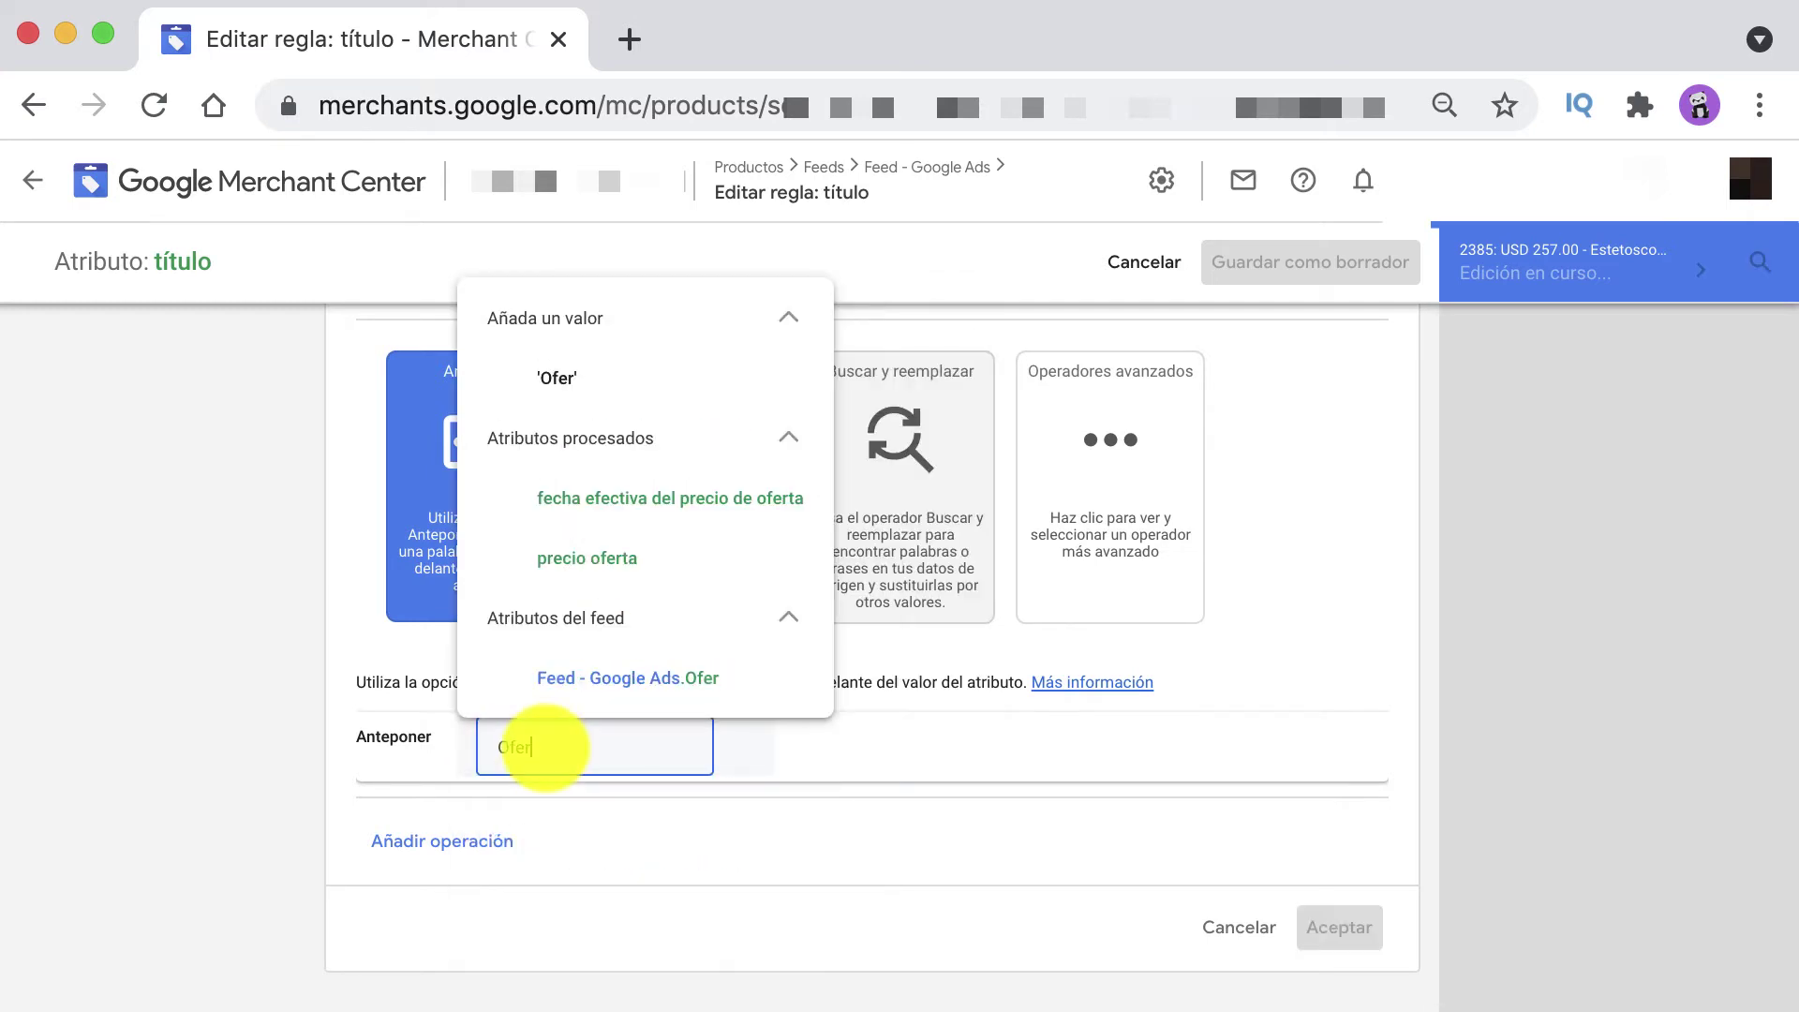
text(ta Día del Padre)
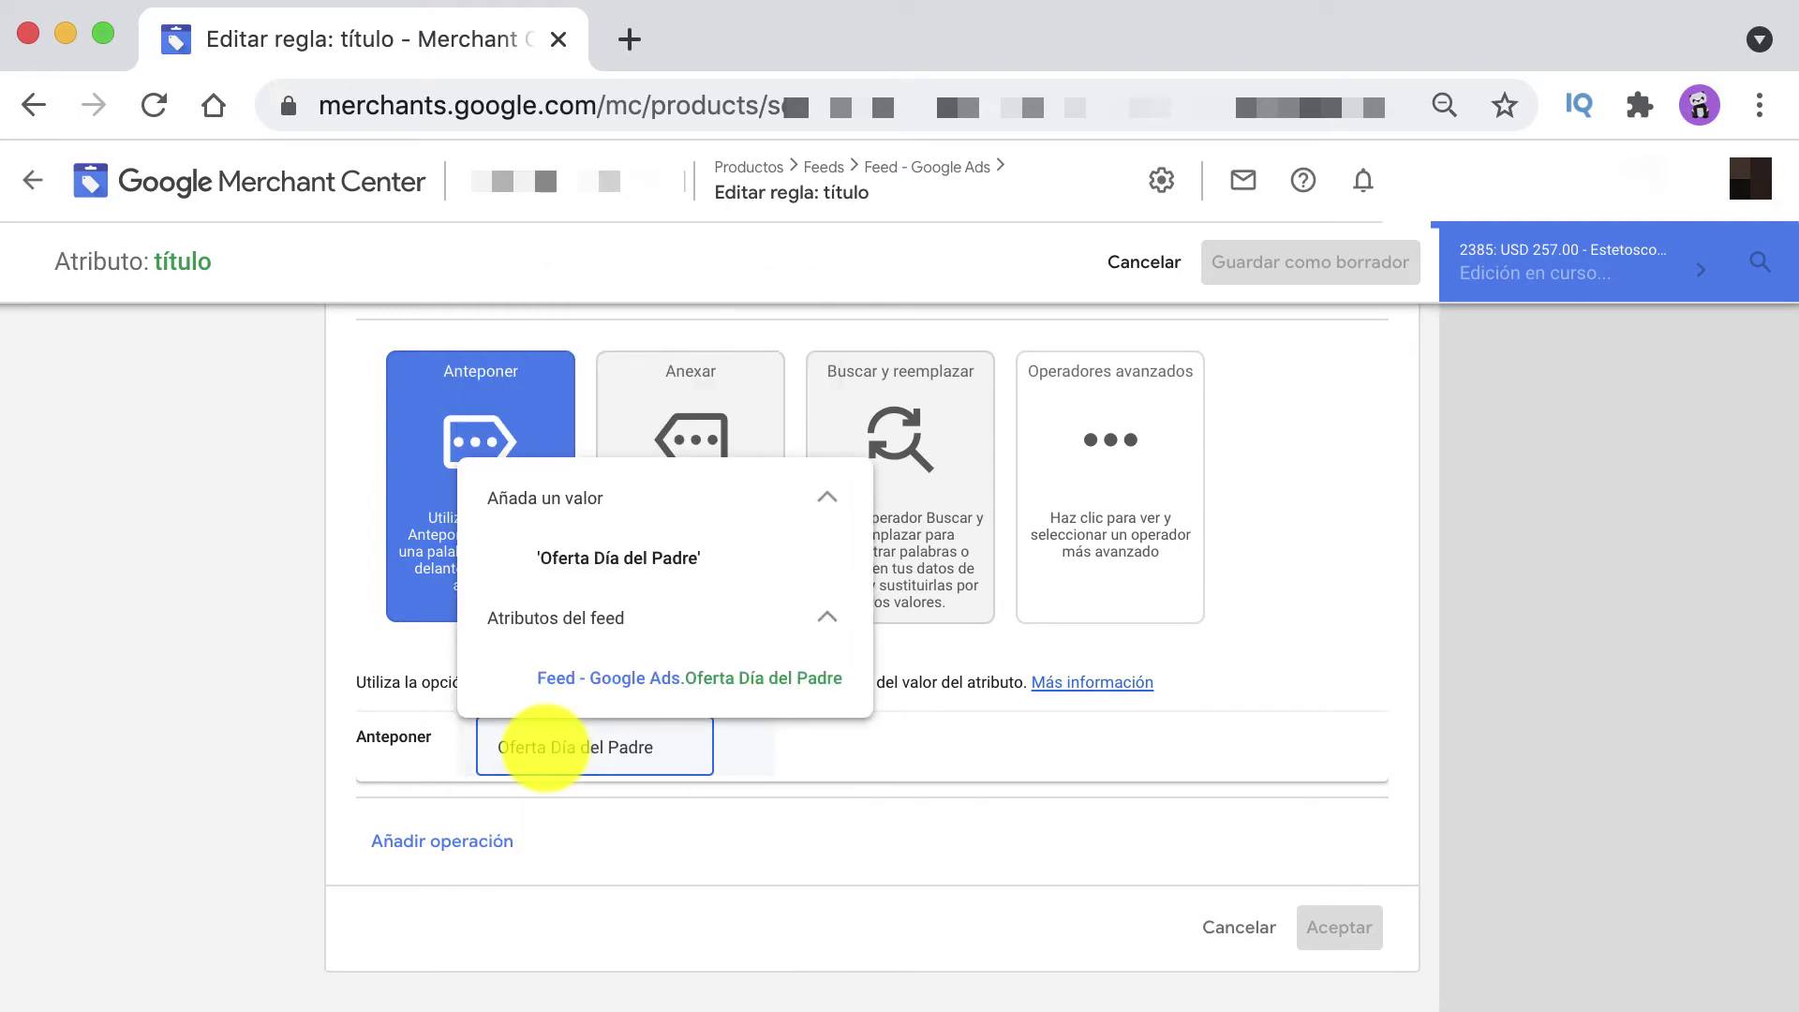
key(Return)
- Append a space, "-" and another space as separate constants after "Oferta Día del Padre", and accept the modification
click(763, 747)
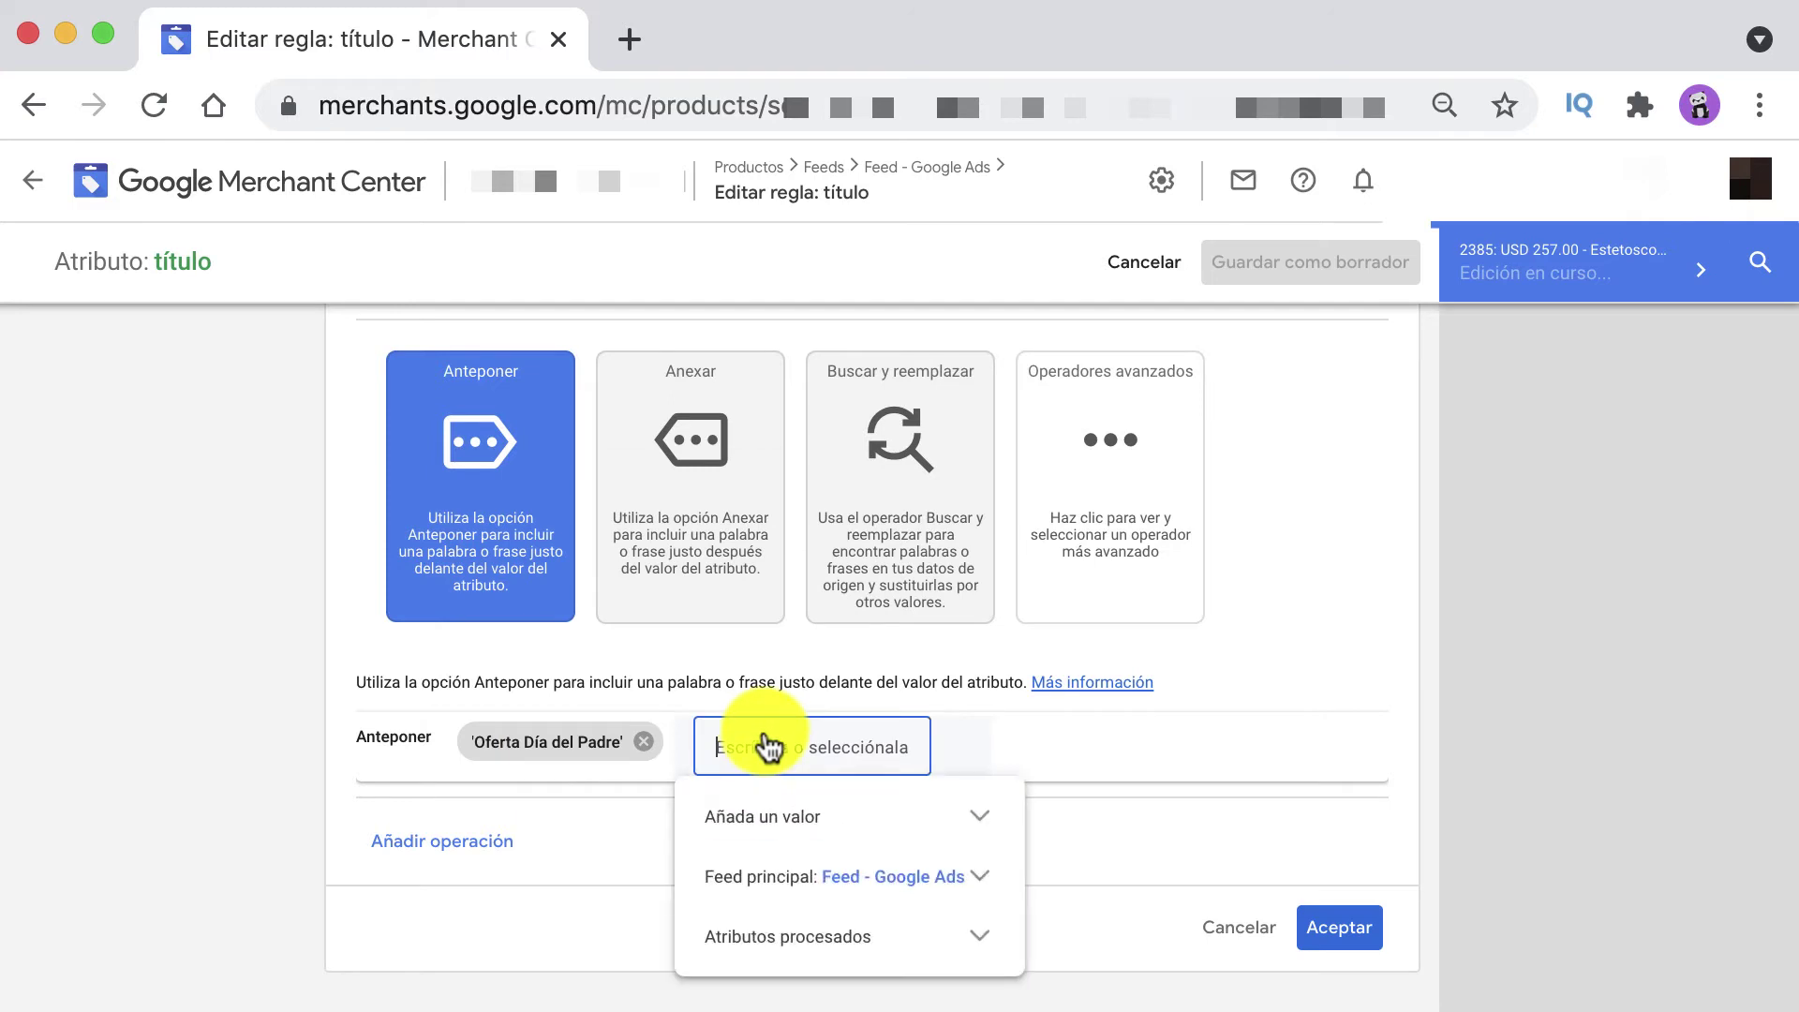
key(Return)
click(868, 740)
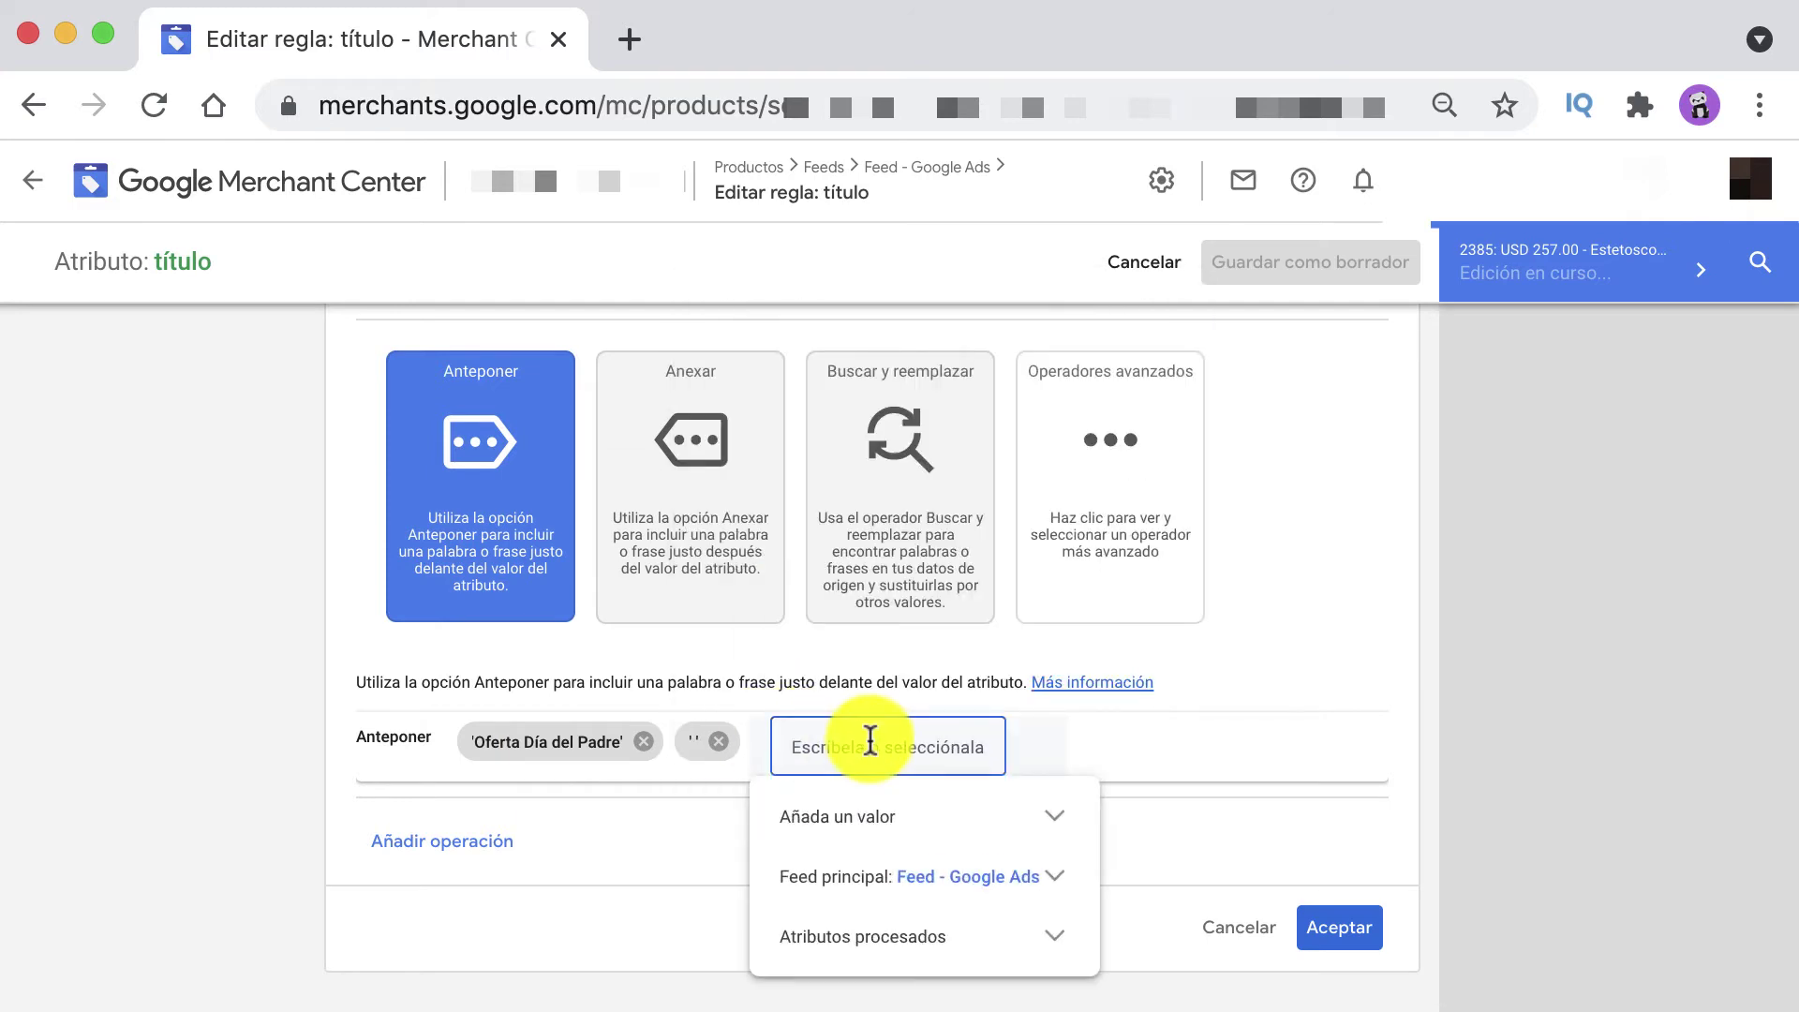
text(-)
key(Return)
click(881, 740)
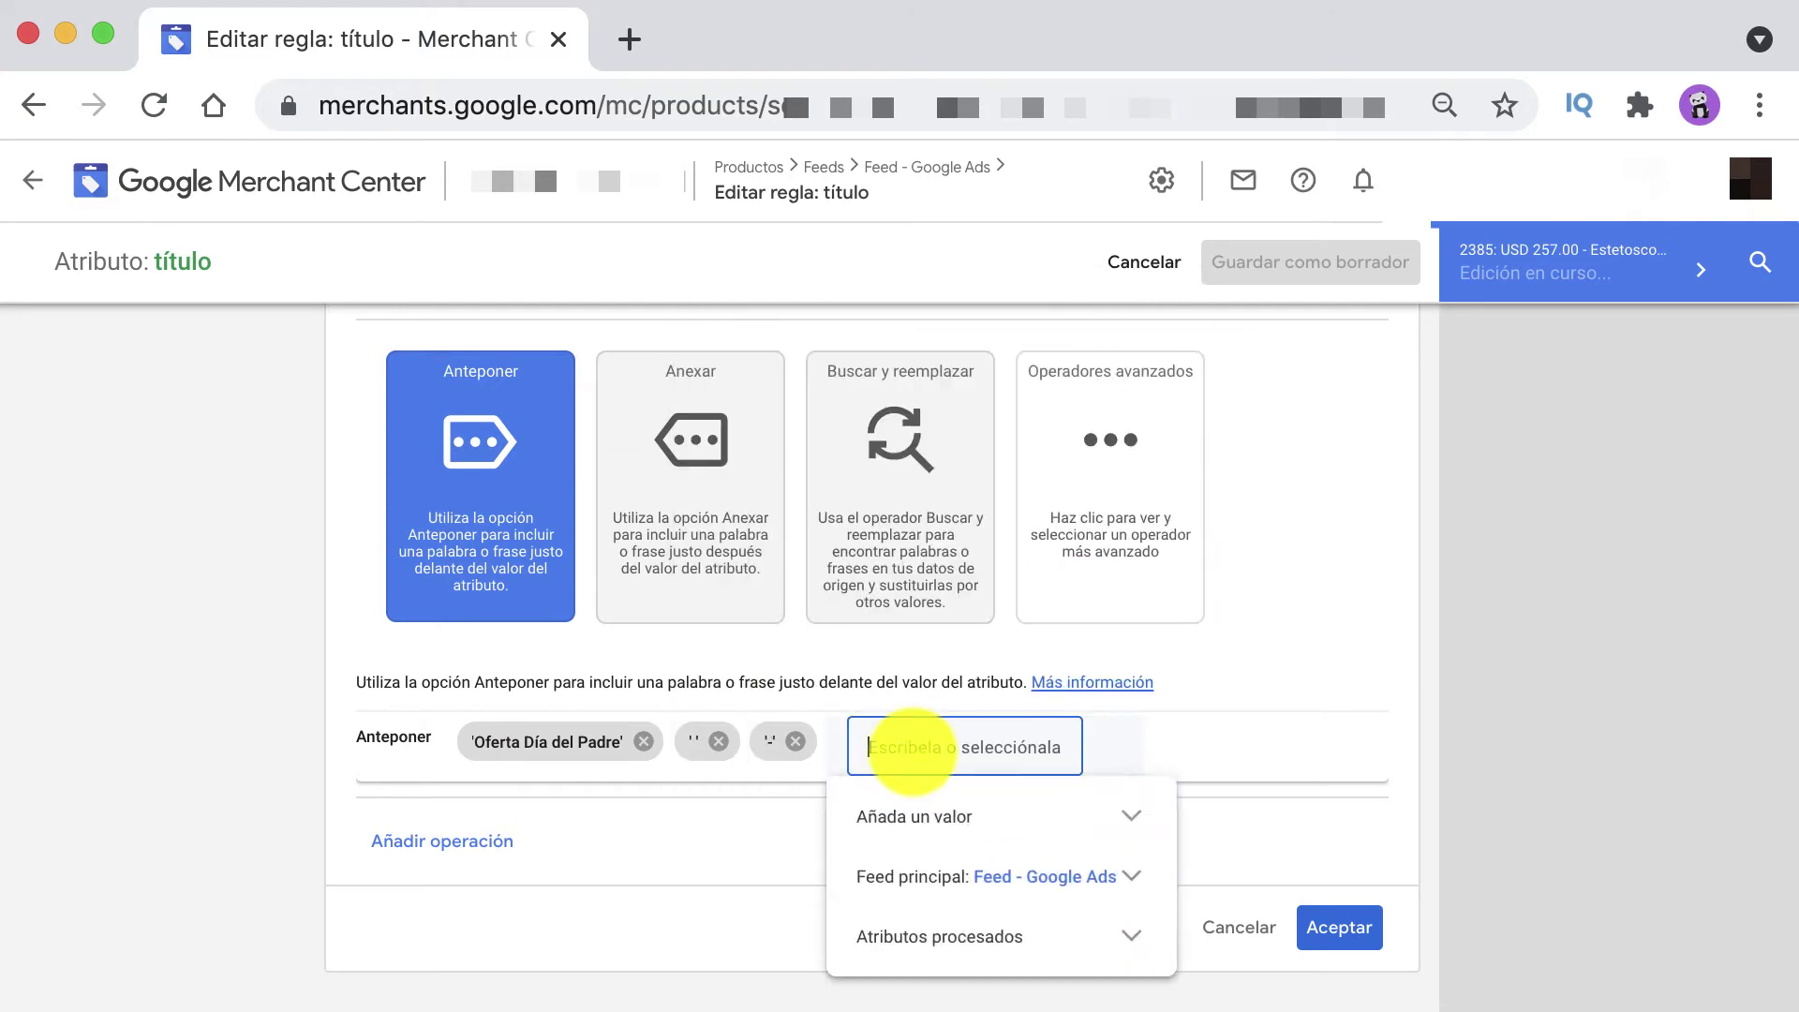
key(Return)
click(1370, 930)
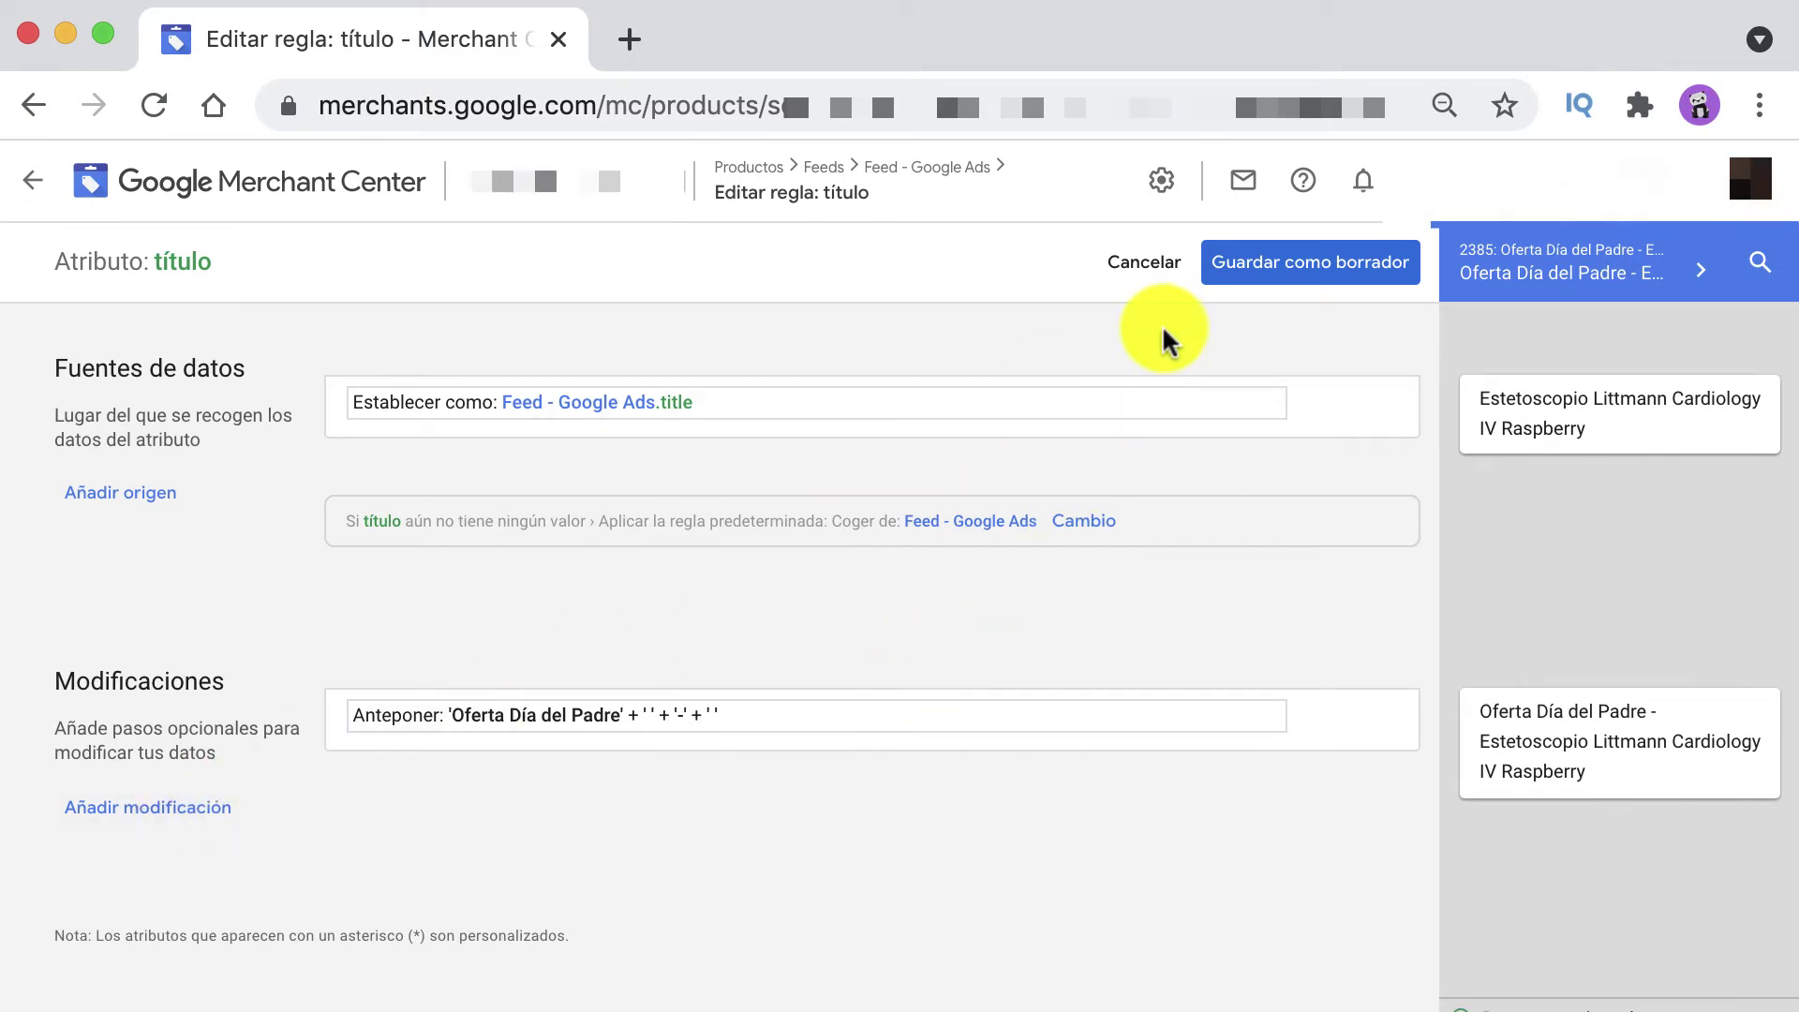
- Add a second modification to the título rule with the "Anexar" operation
click(142, 810)
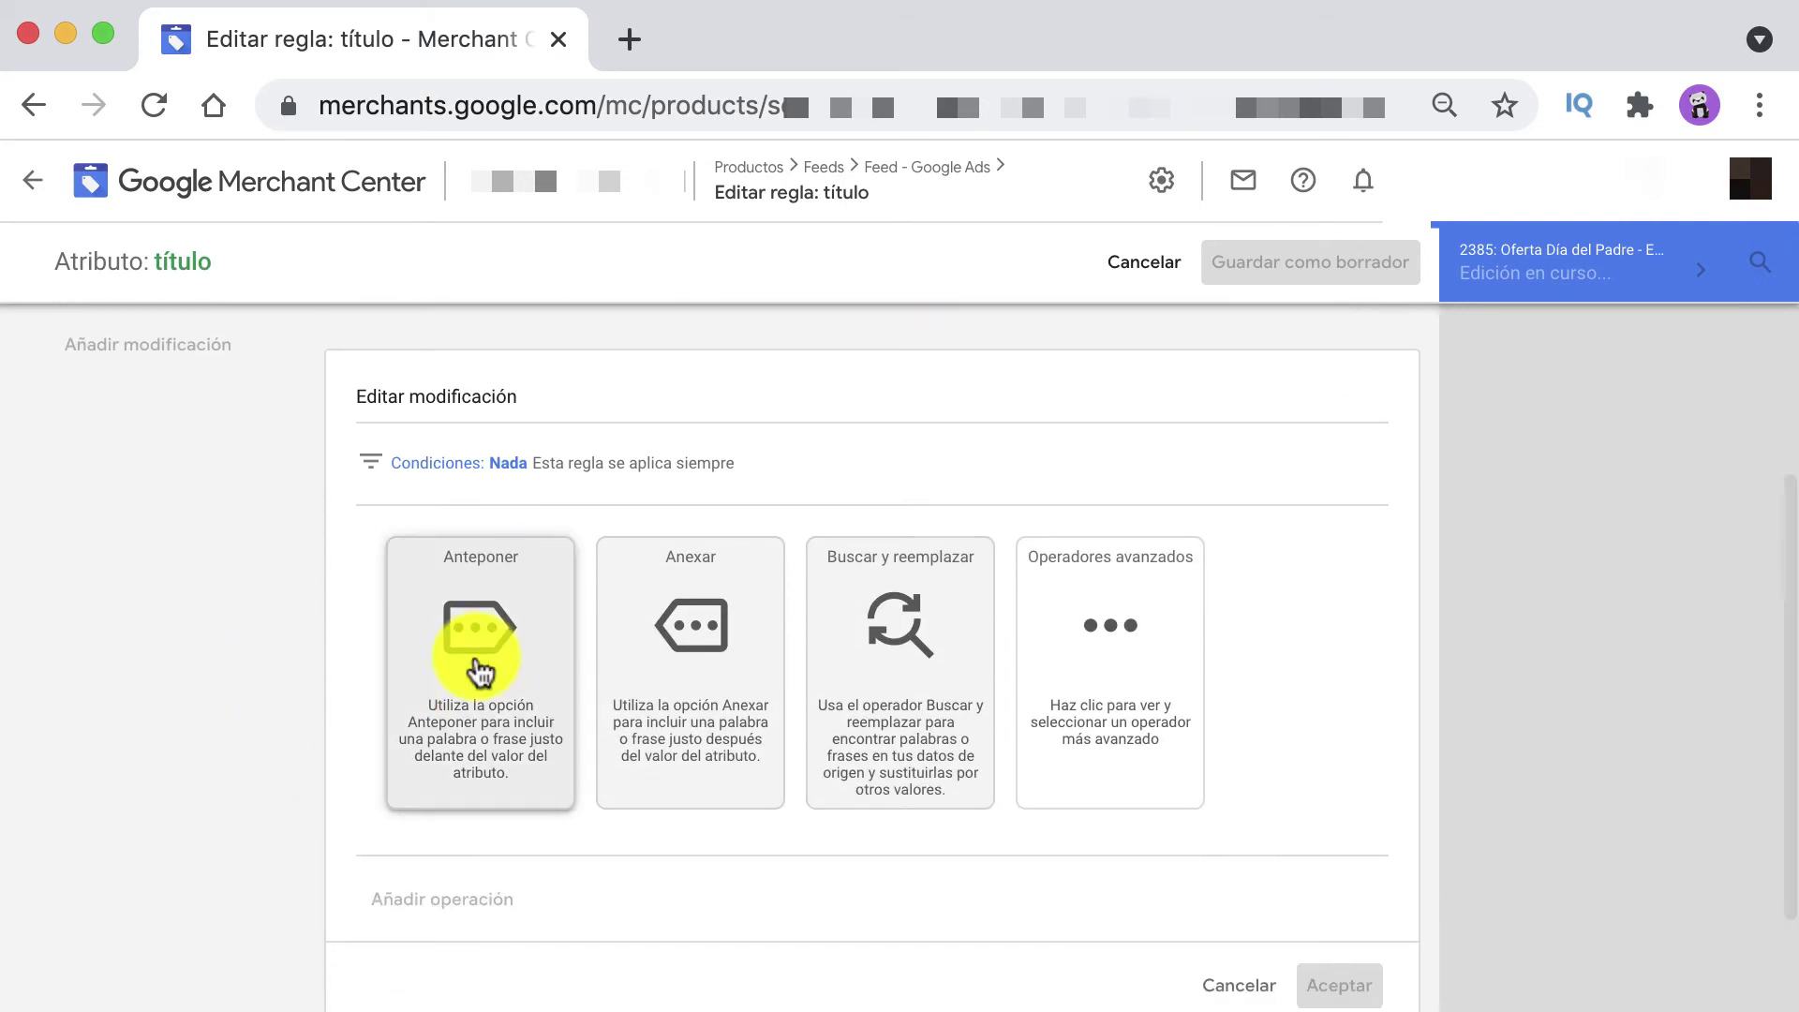
click(691, 675)
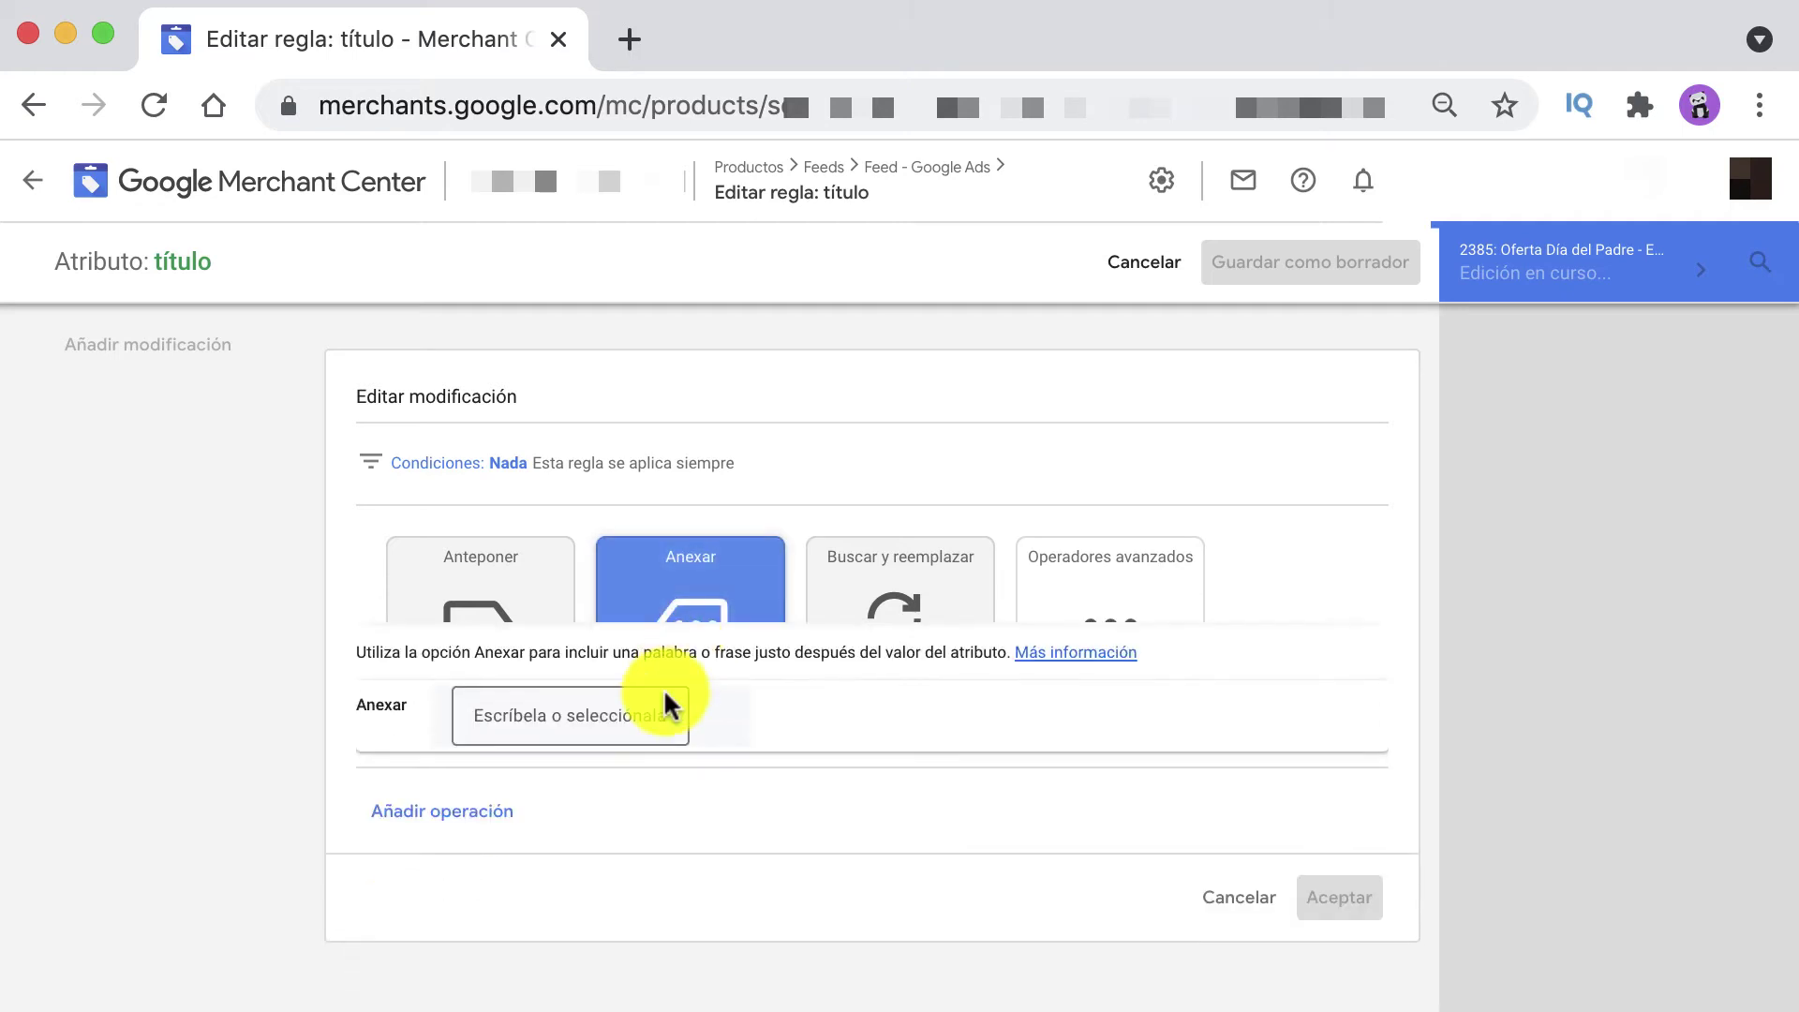
click(590, 684)
click(554, 749)
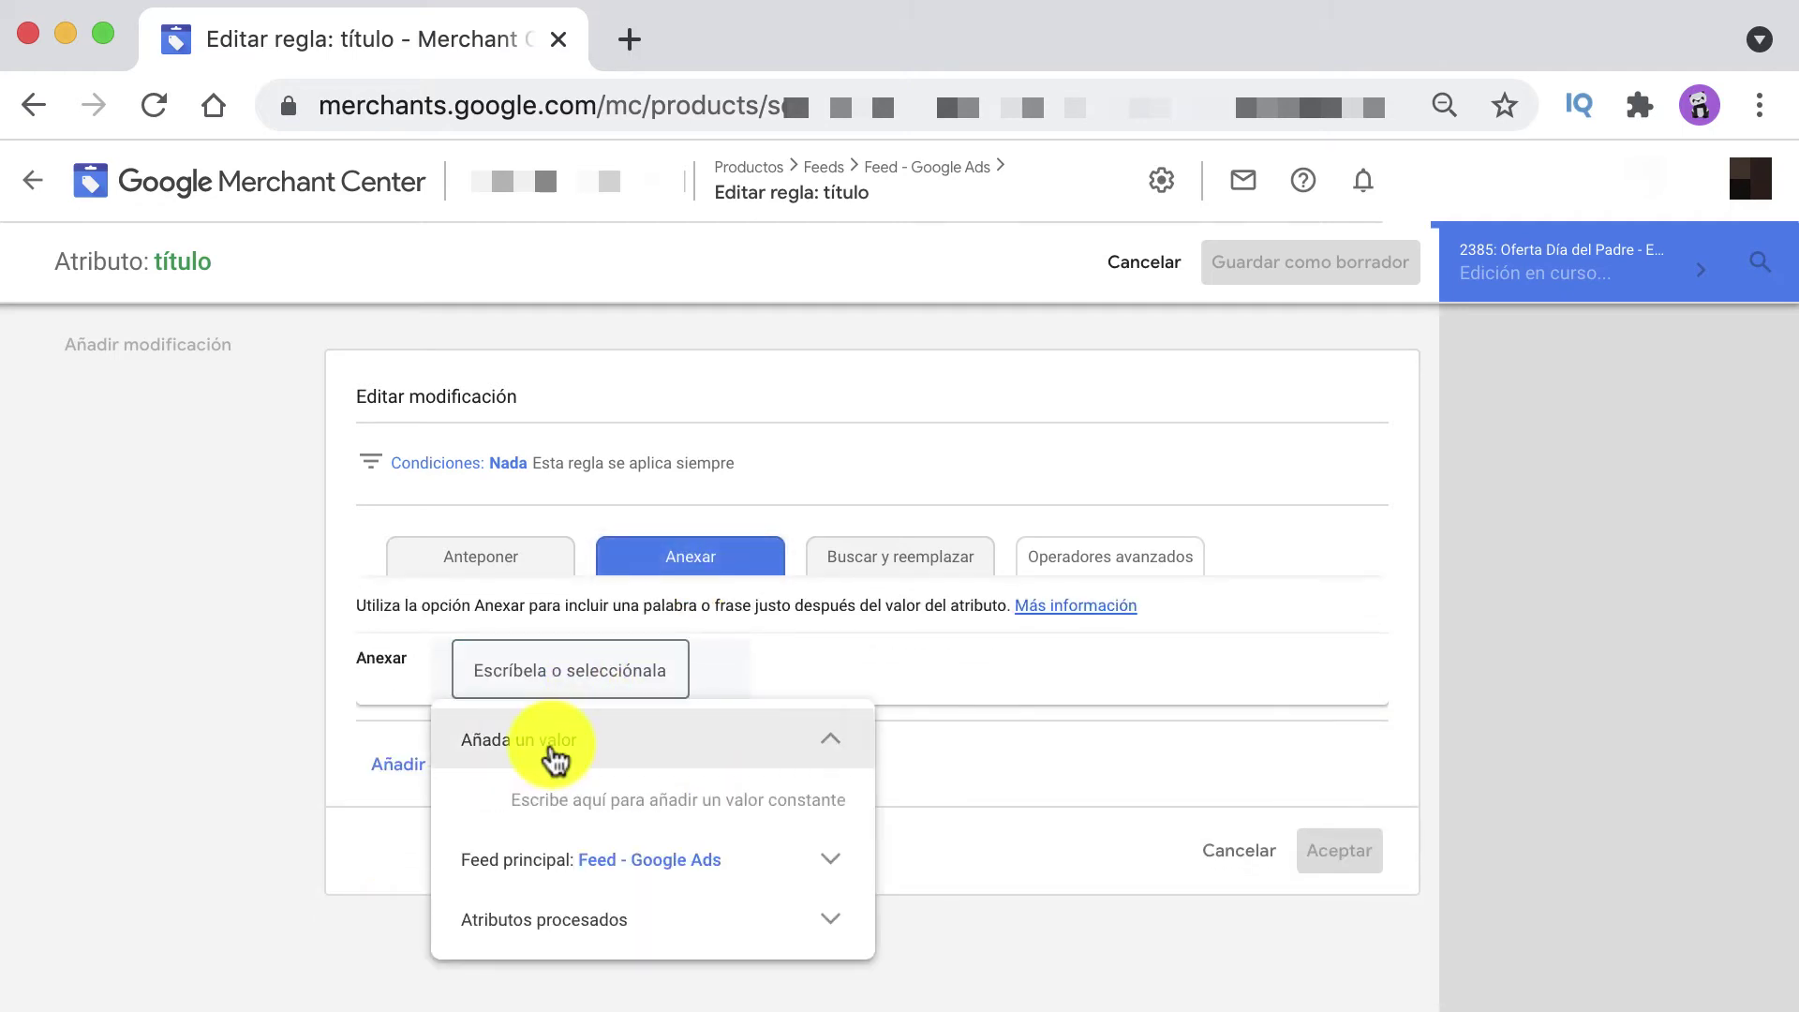
click(574, 812)
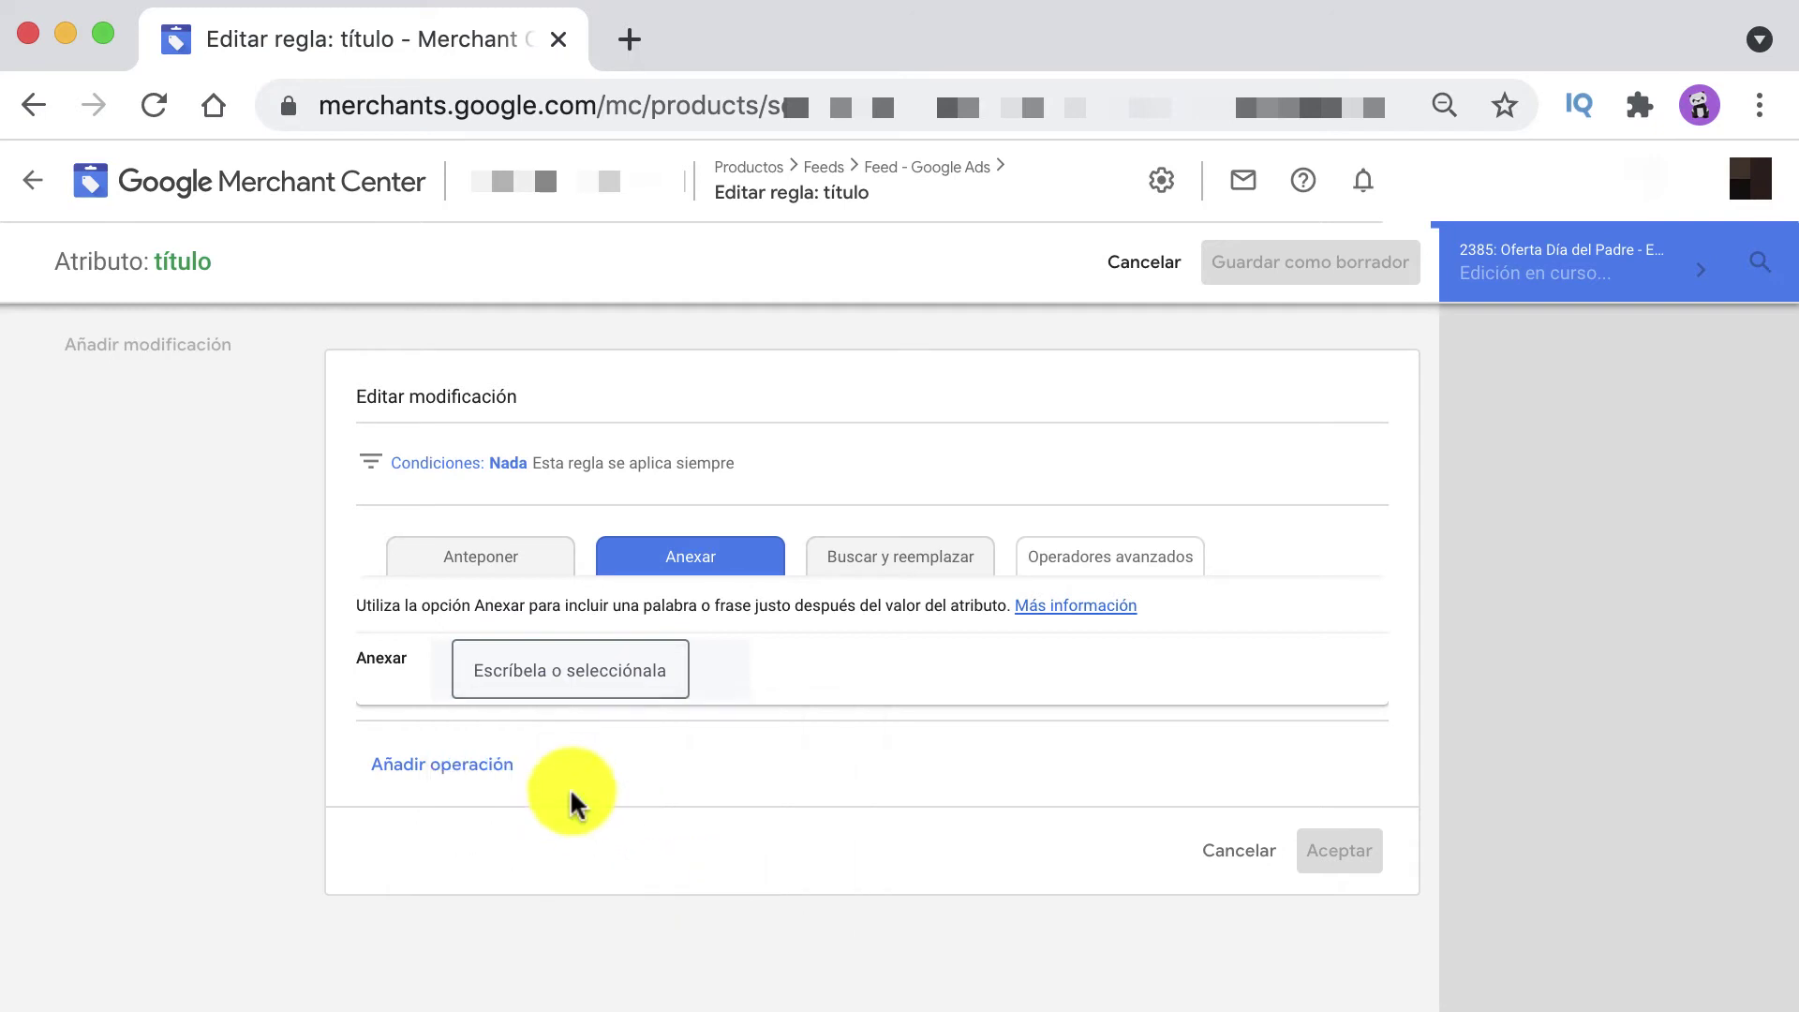
click(594, 675)
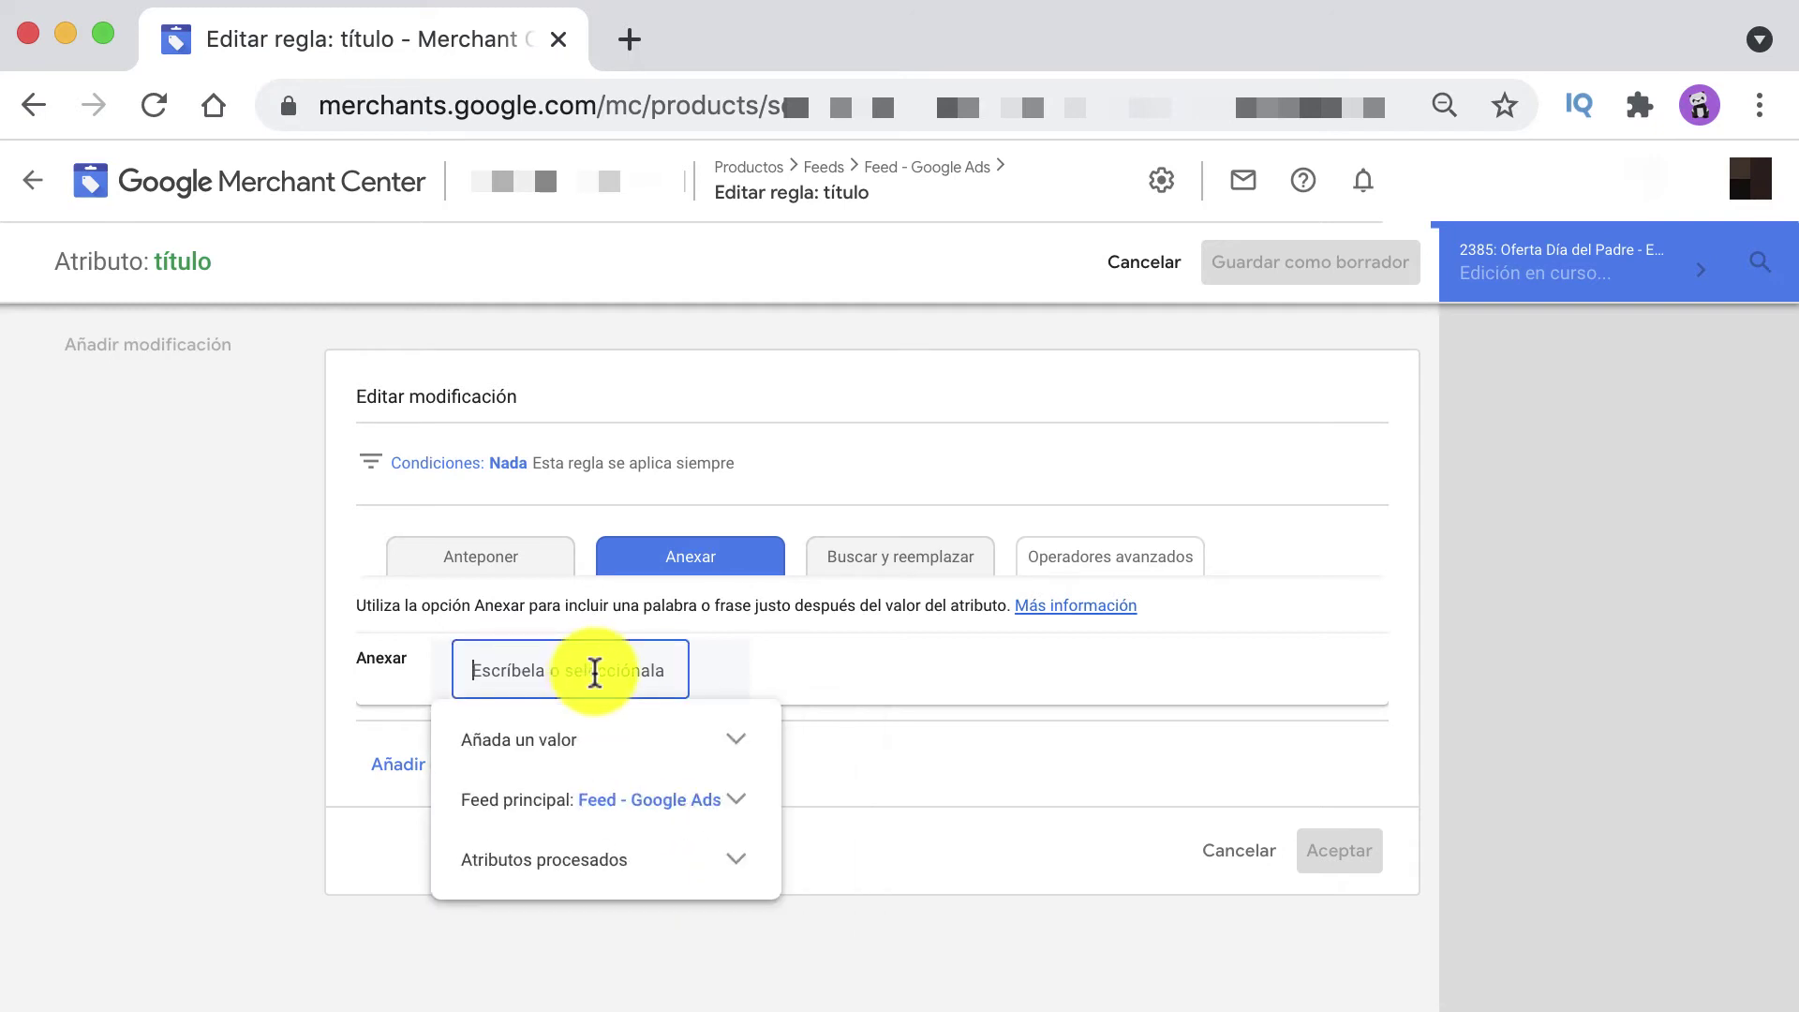
text(Ane)
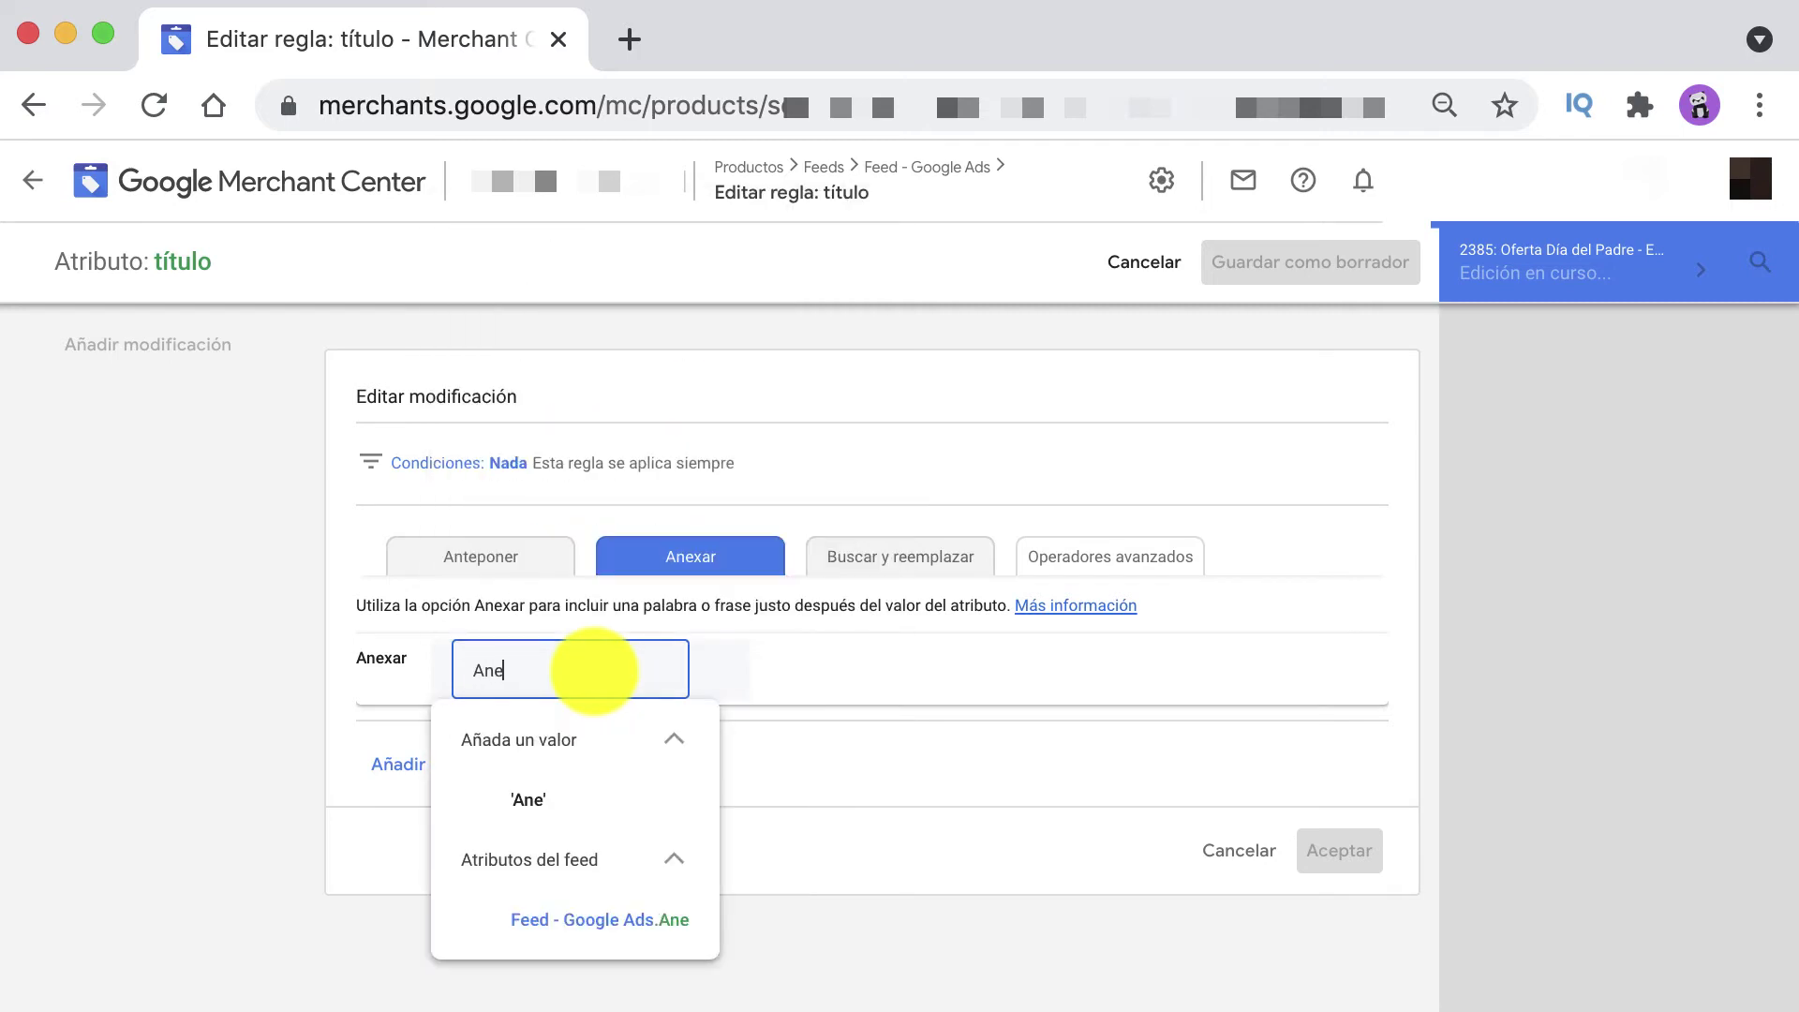
text(xar)
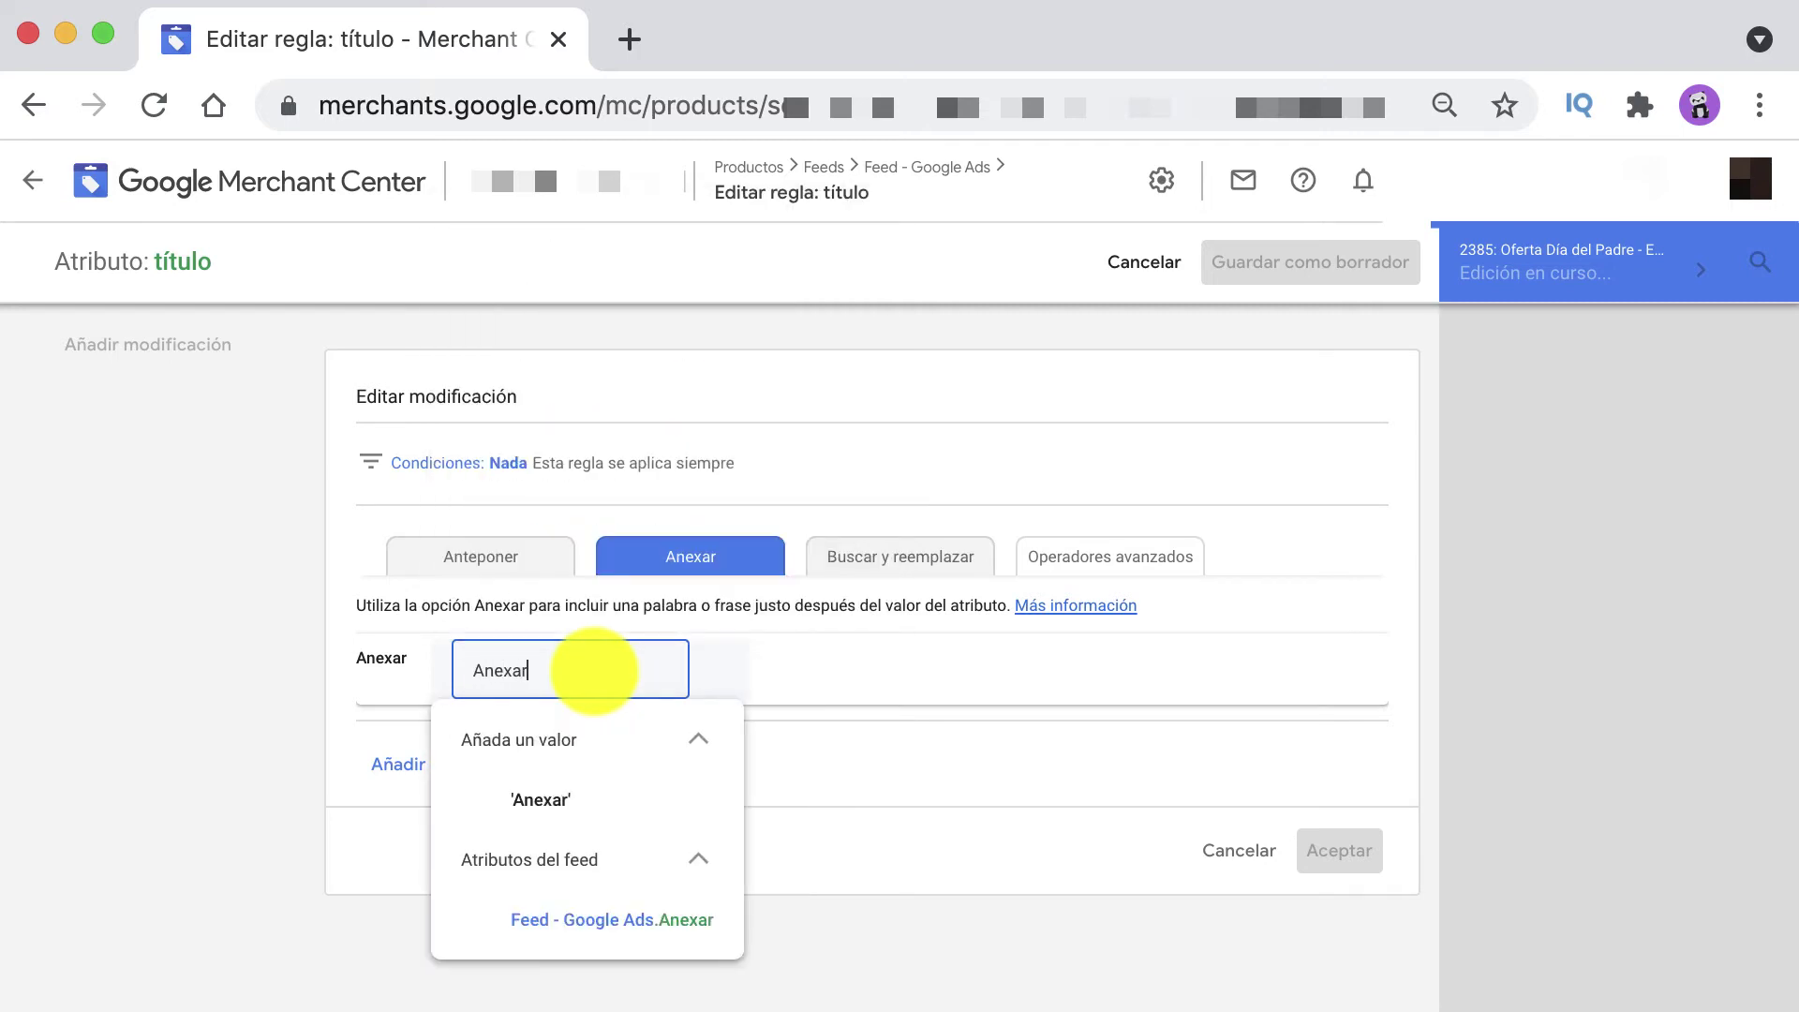
double_click(593, 670)
key(BackSpace)
- Enter a space, "-" and "anexar" as separate constant values in the "Anexar" modification
key(Return)
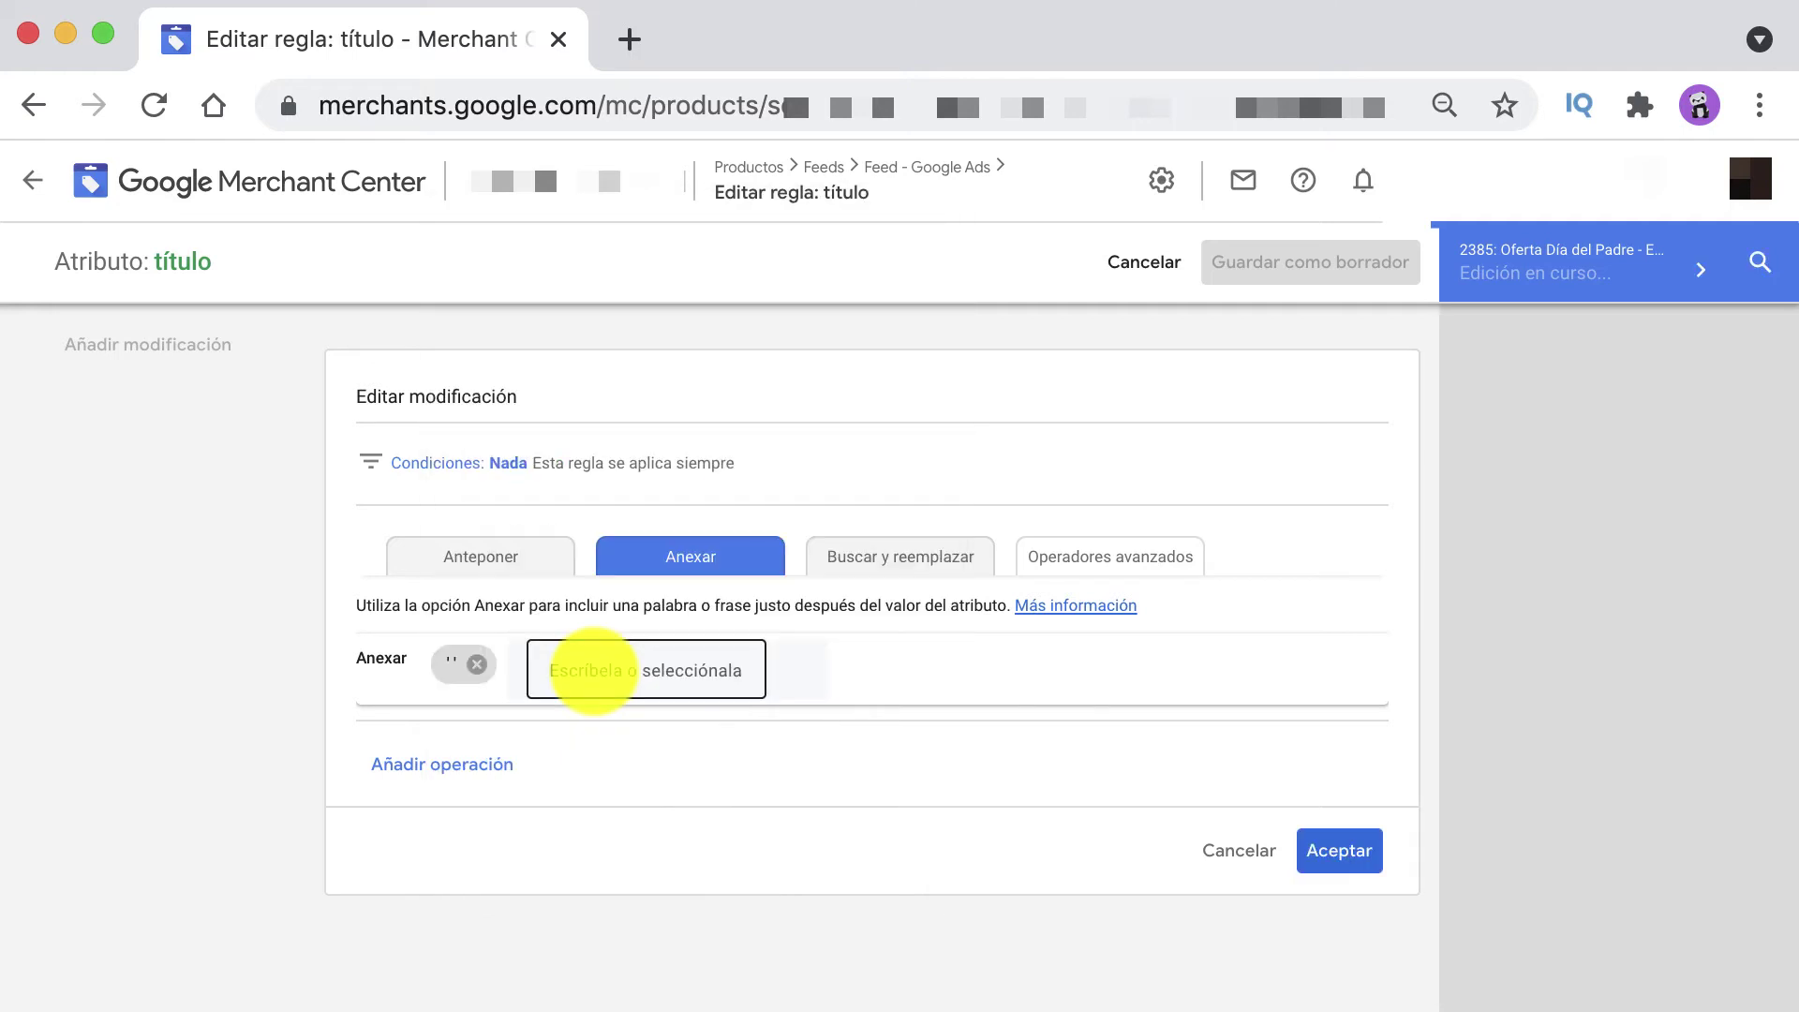
click(642, 673)
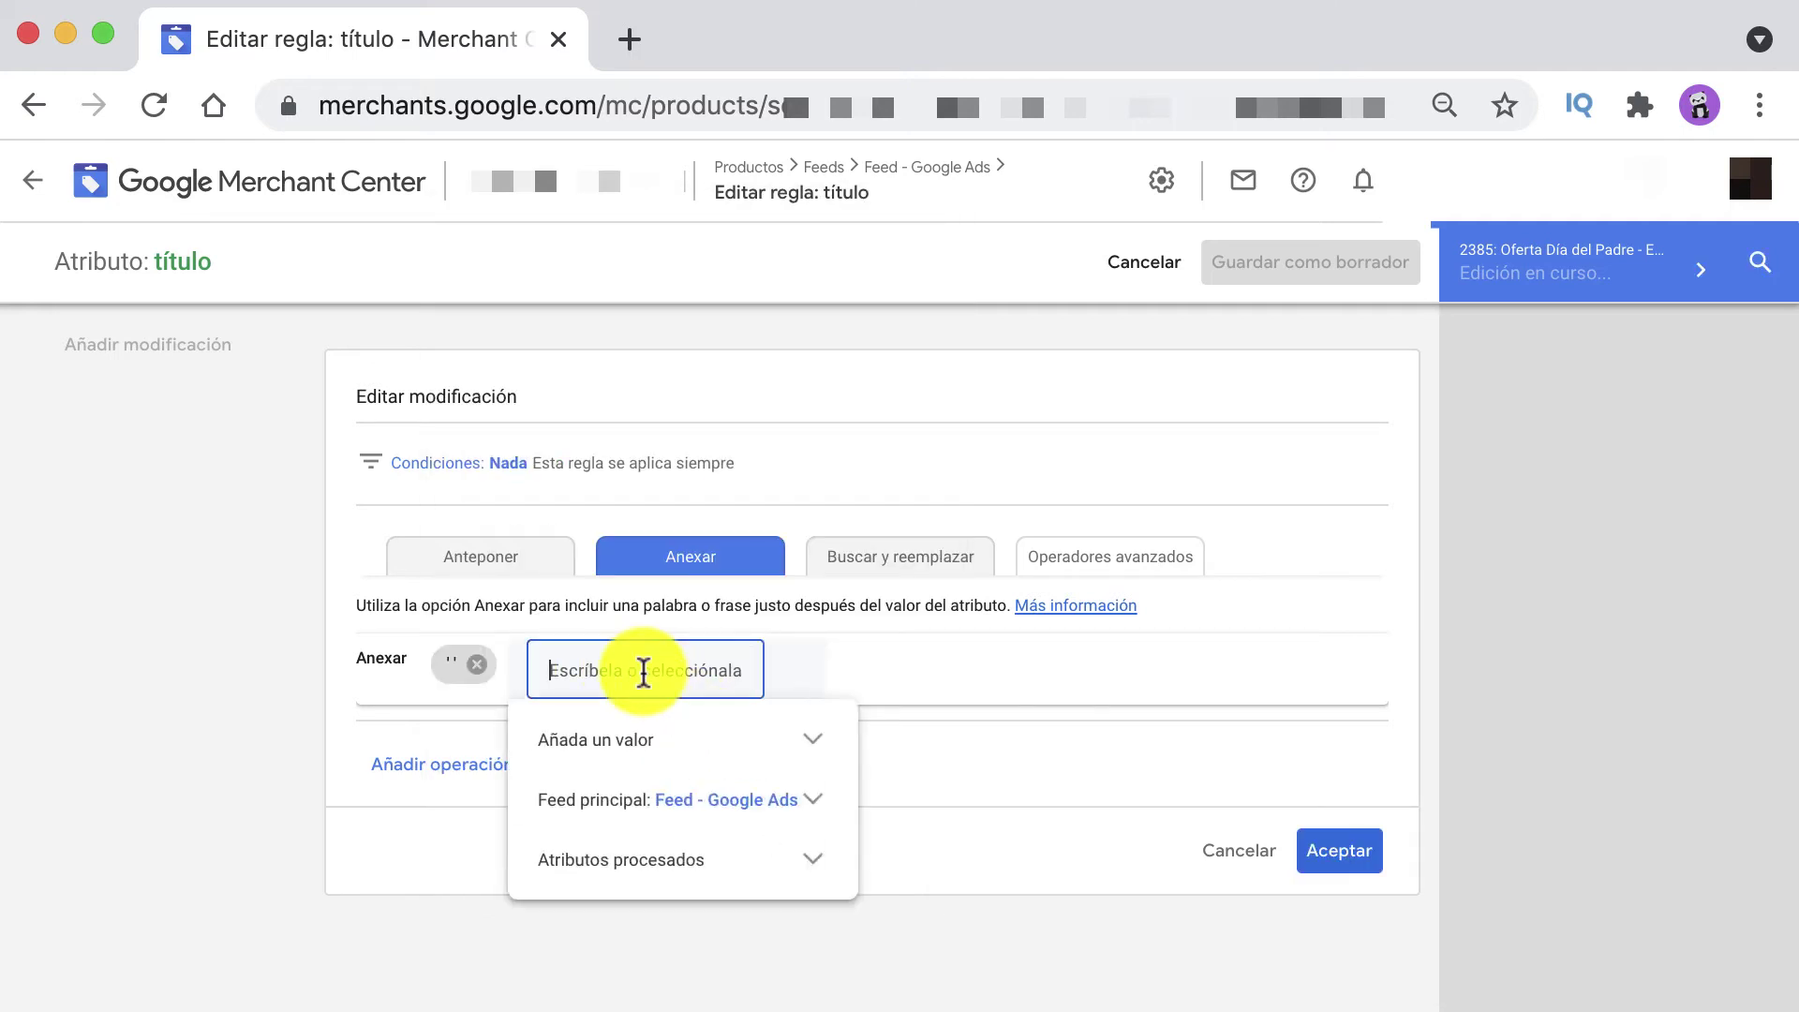
text(-)
key(Return)
click(698, 682)
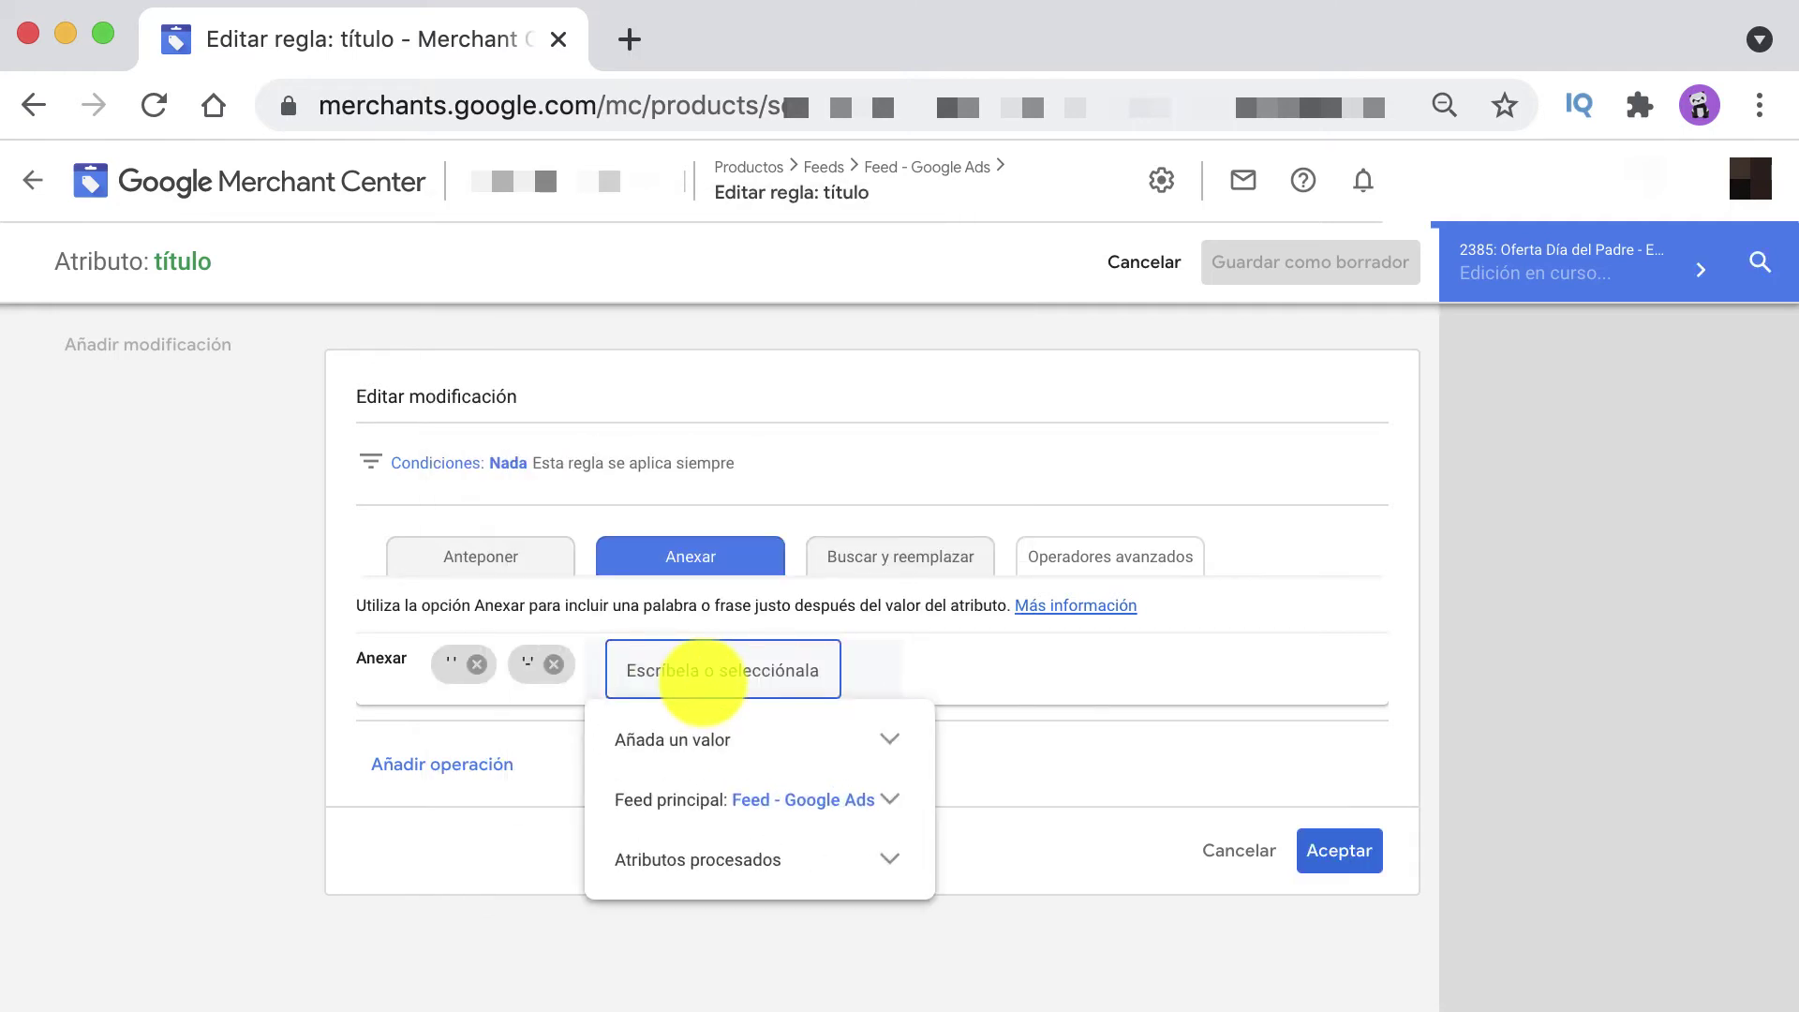
text(anexar)
key(Return)
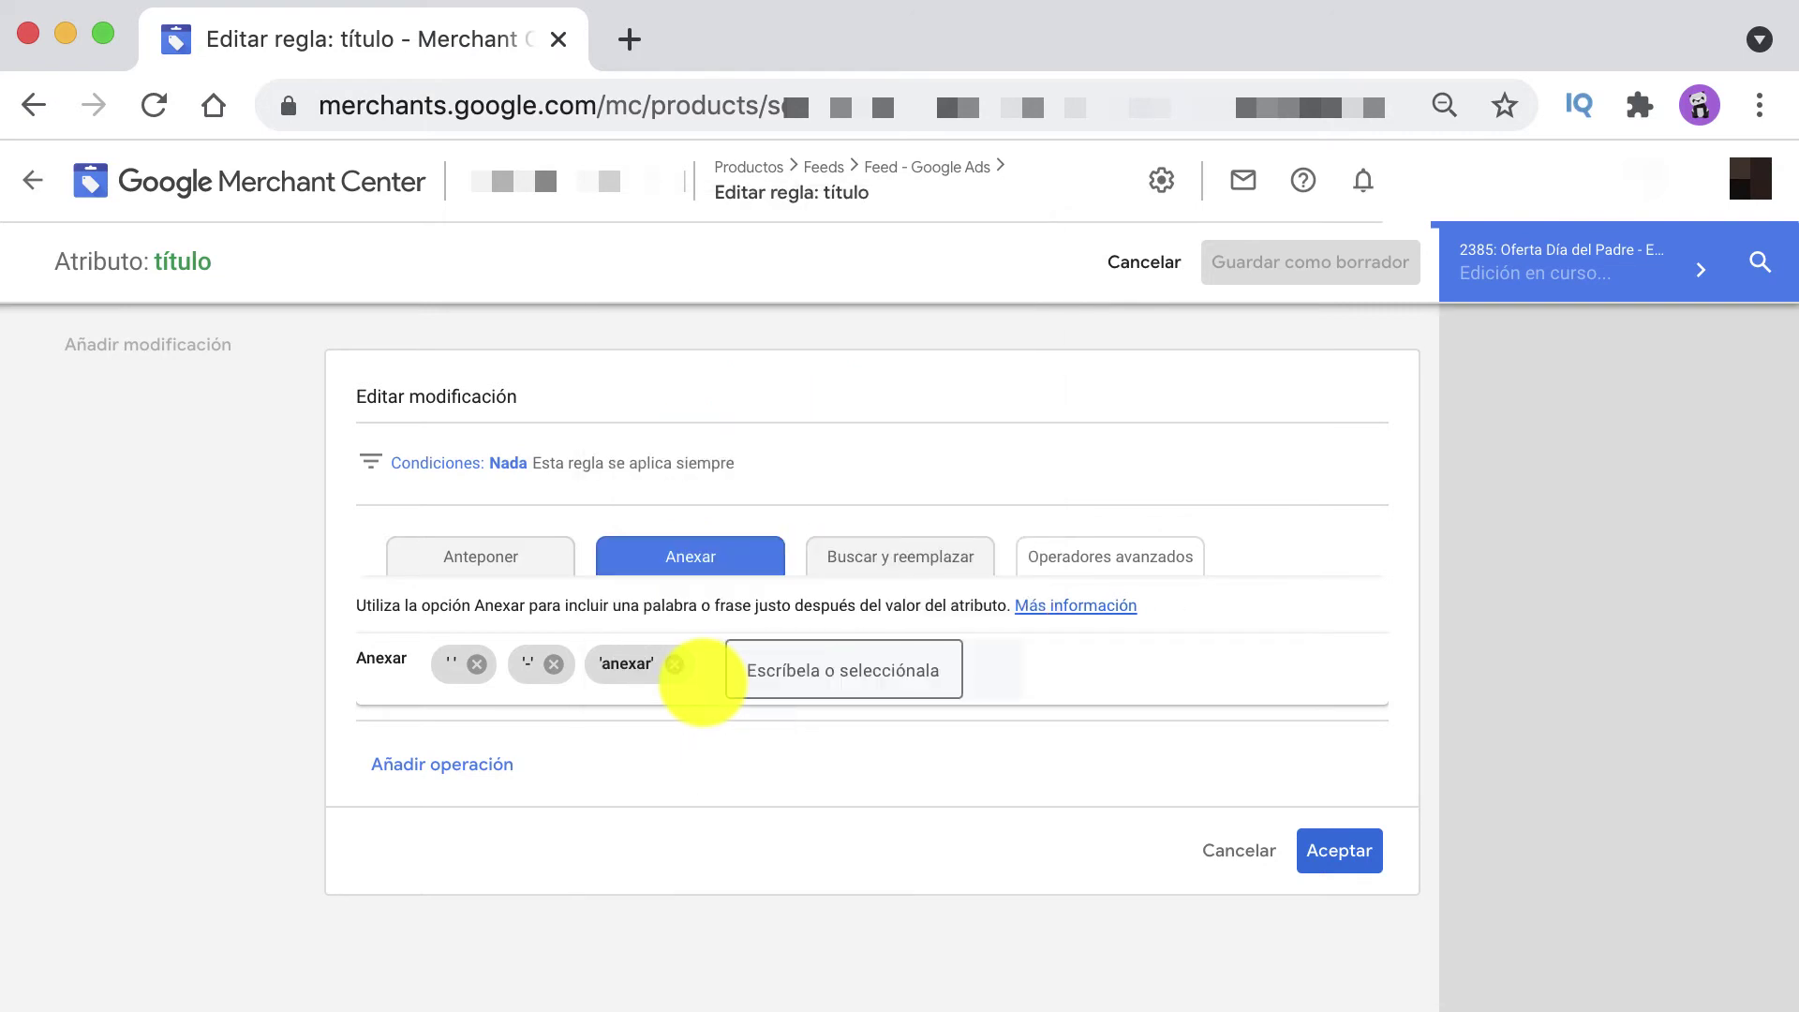
- Accept the "Anexar" modification and delete both the "Anteponer" and "Anexar" modifications from the título rule
click(1340, 851)
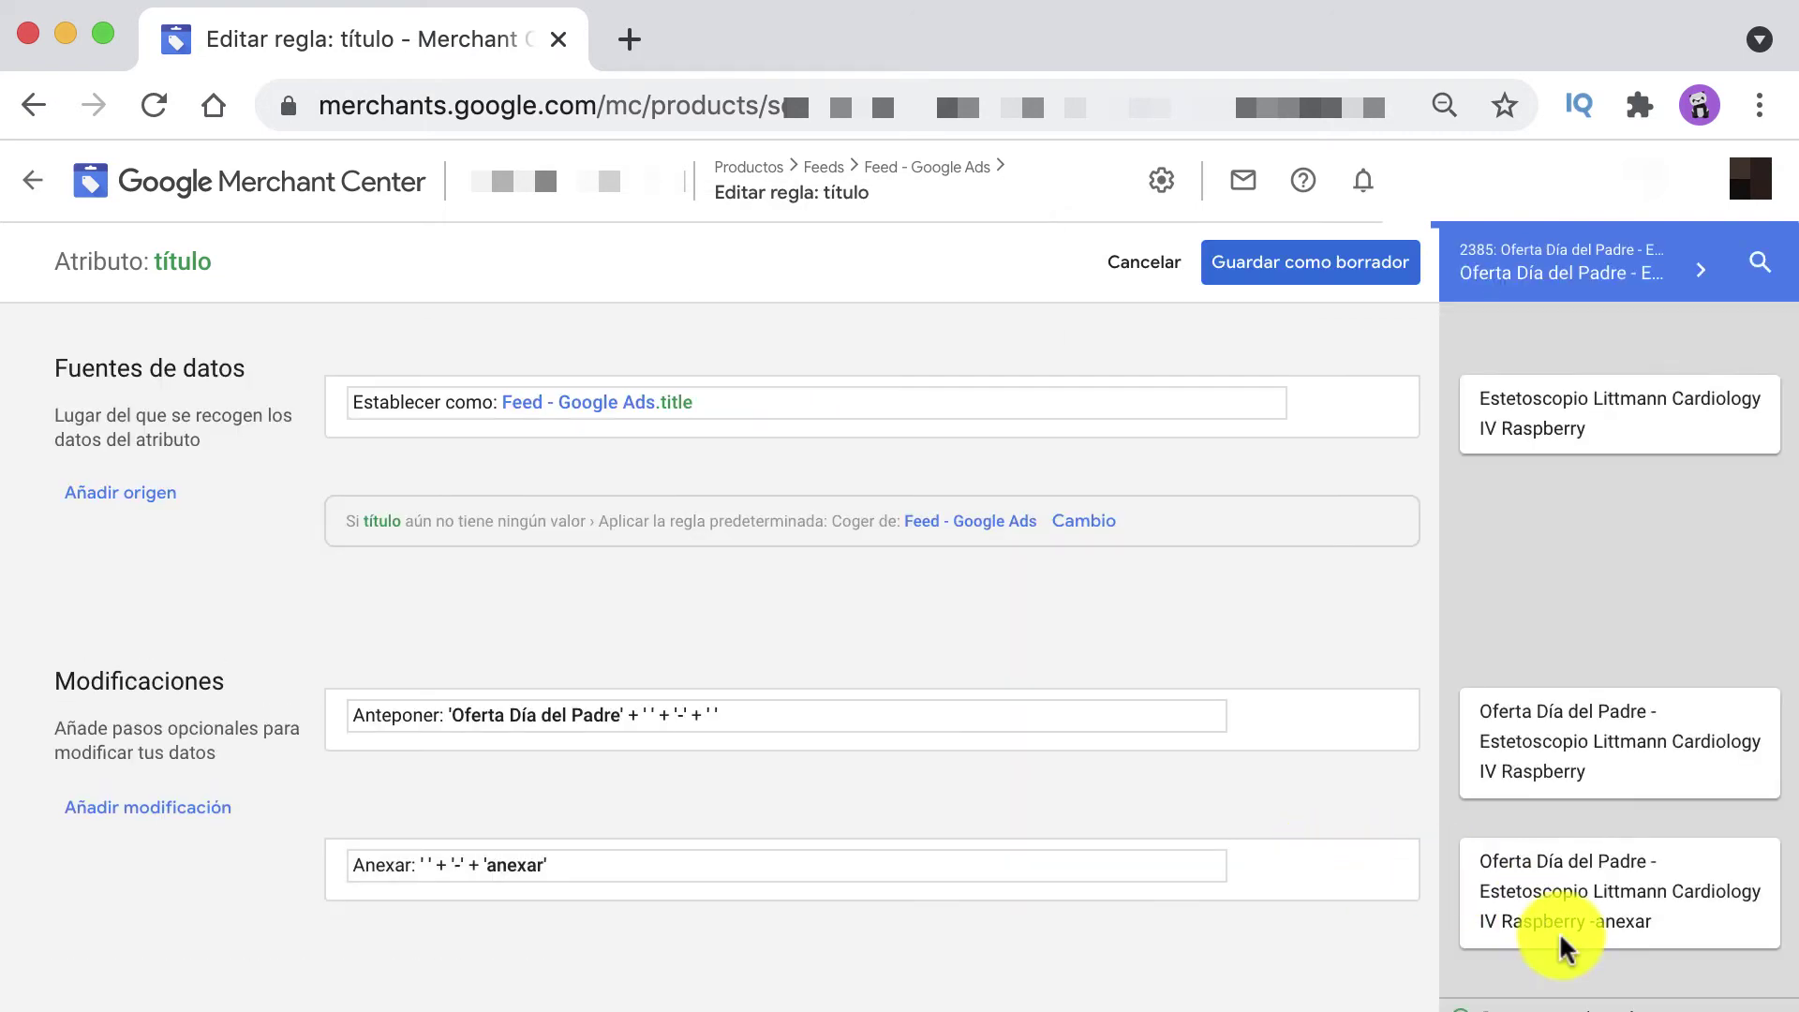
drag(1594, 921, 1715, 920)
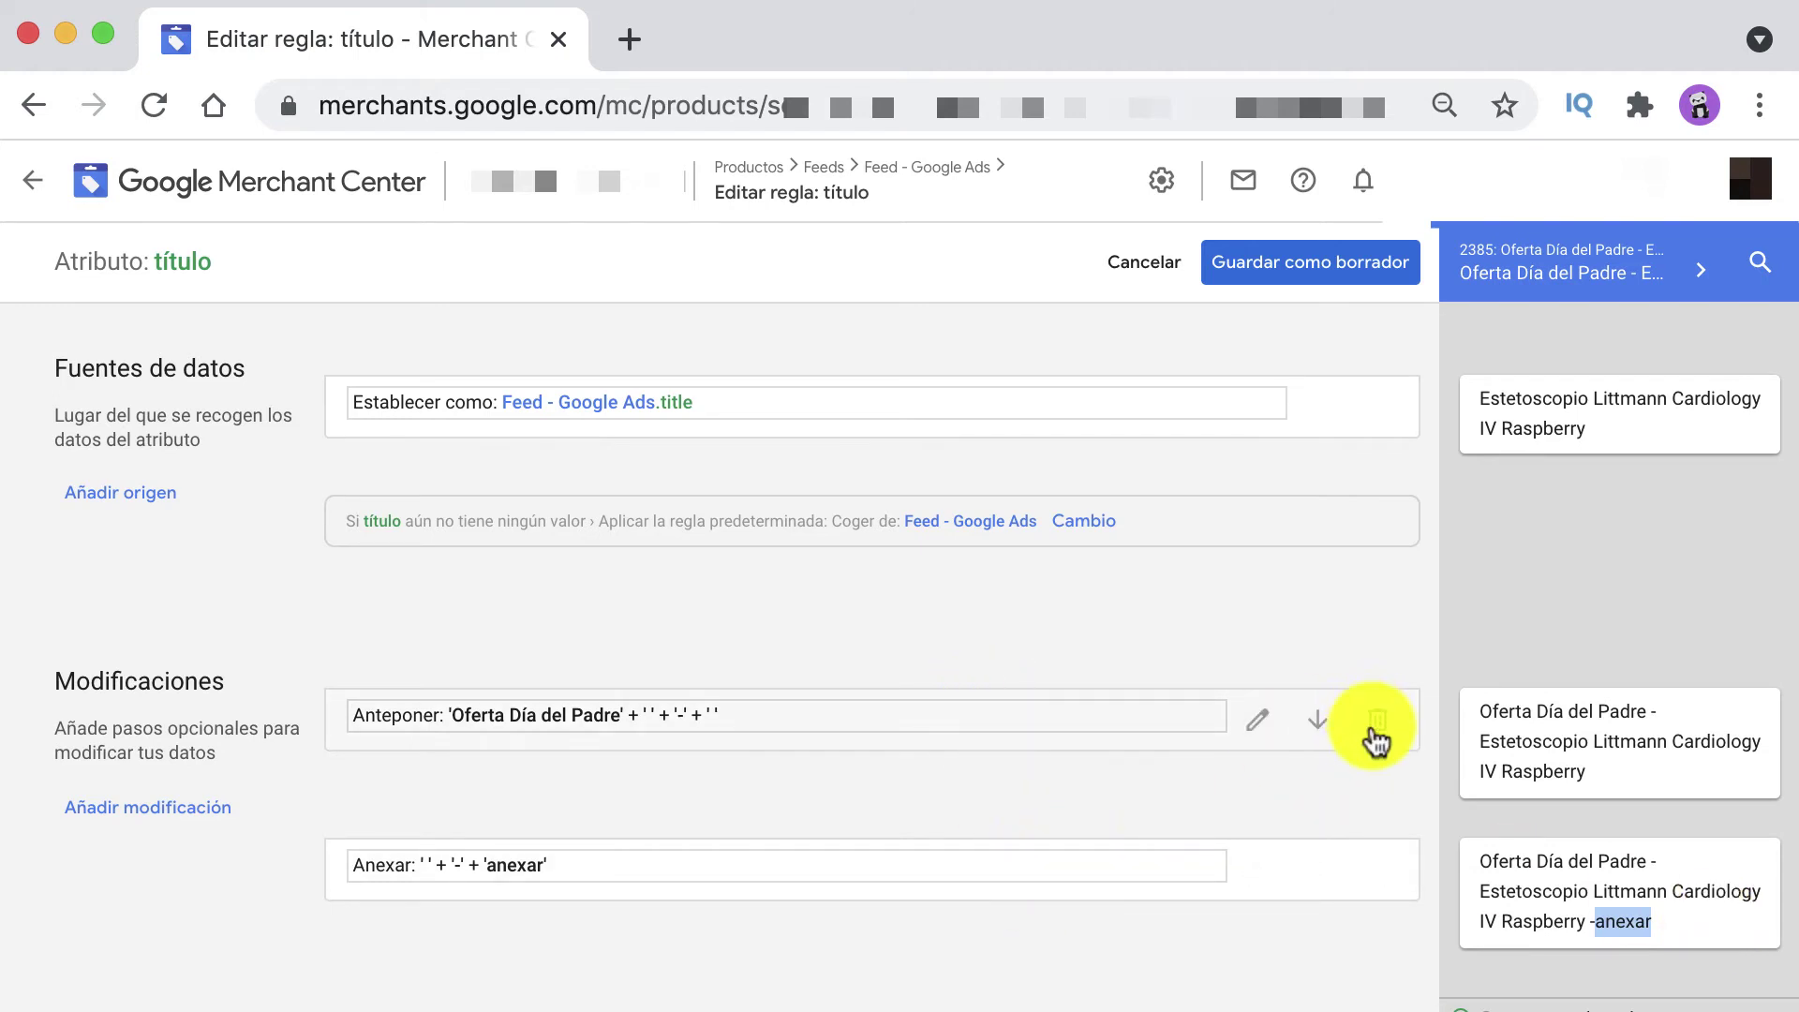
click(1376, 723)
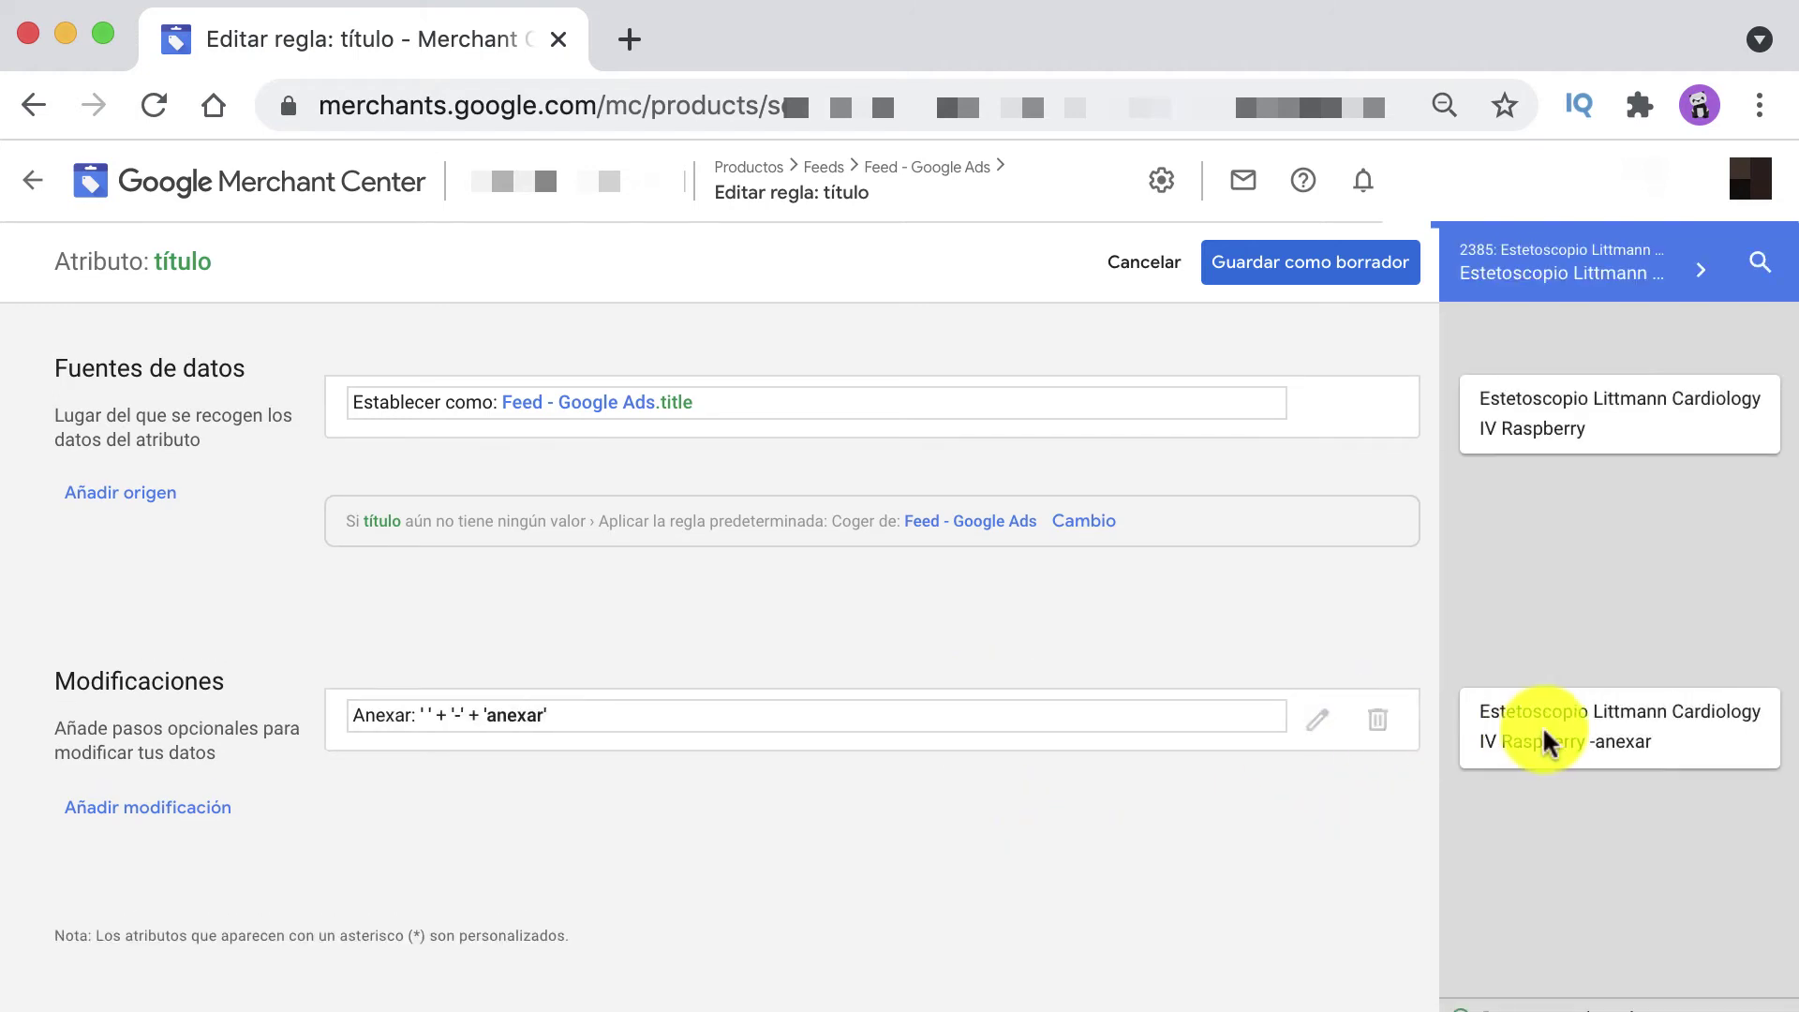
click(1374, 731)
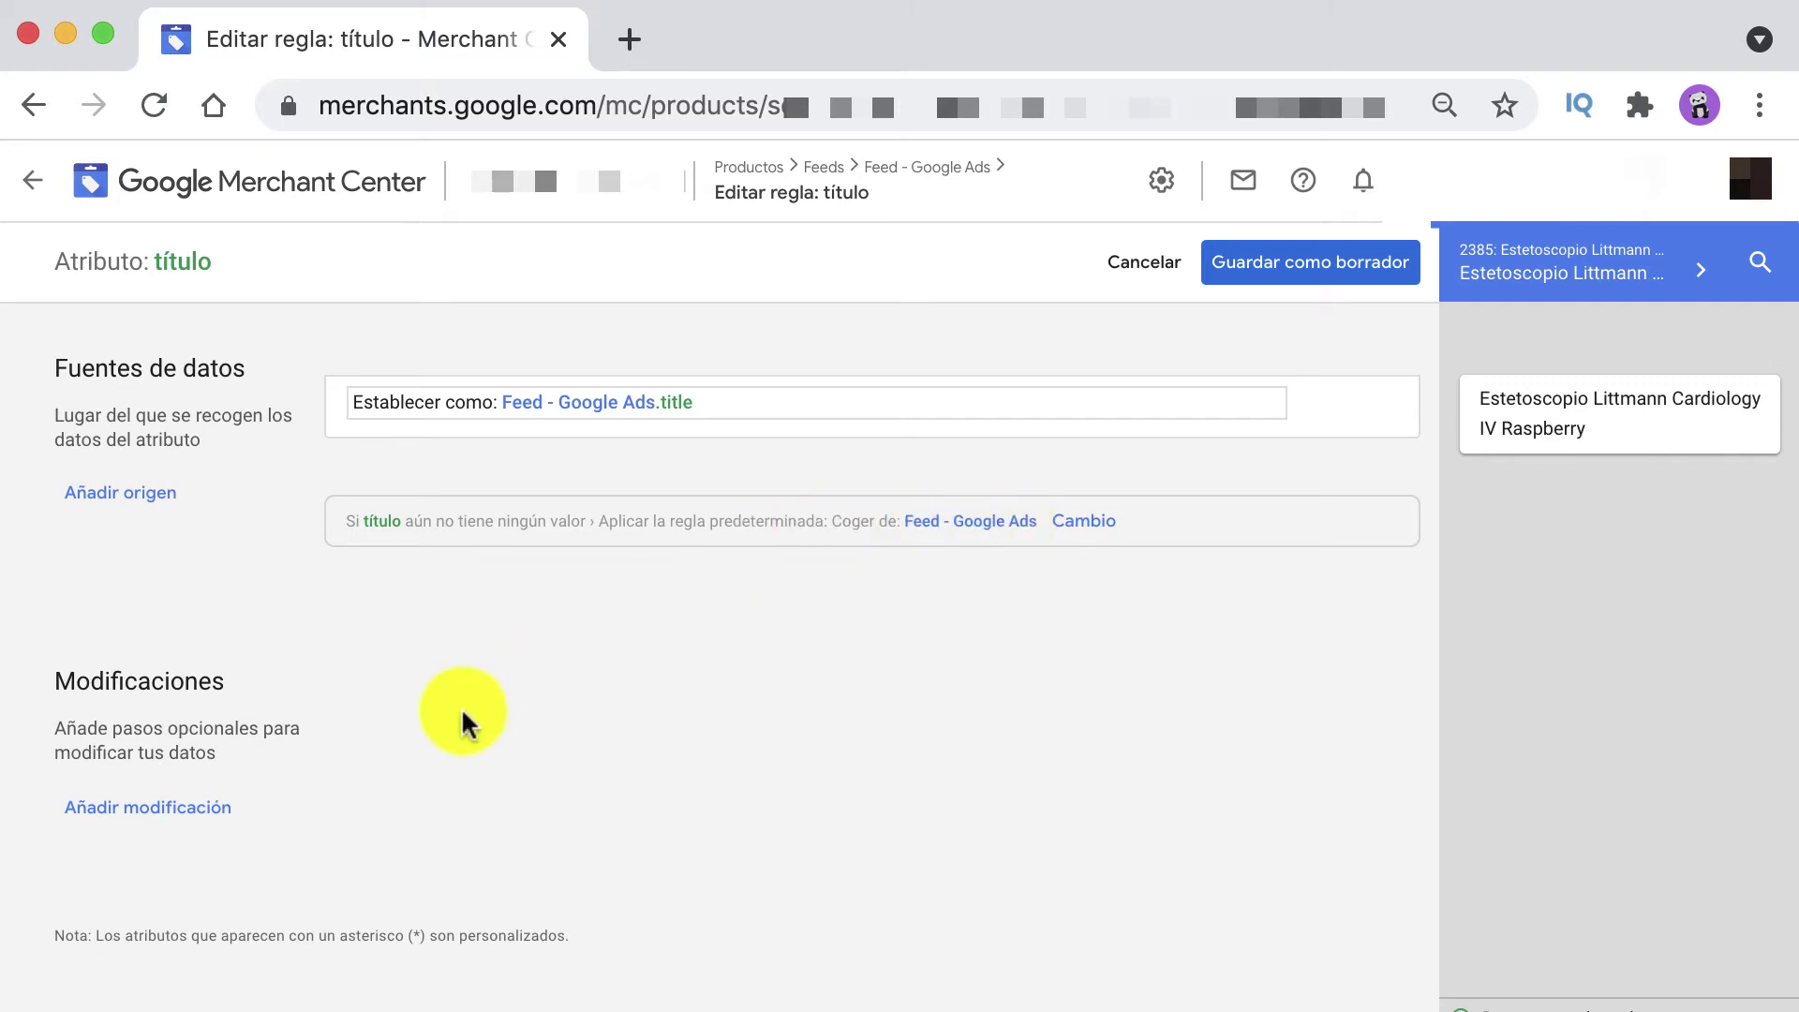
- Add a "Buscar y reemplazar" modification to the título rule with the constant "Estetoscopio" as the search value
click(205, 823)
scroll(800, 759, down, 3)
click(895, 733)
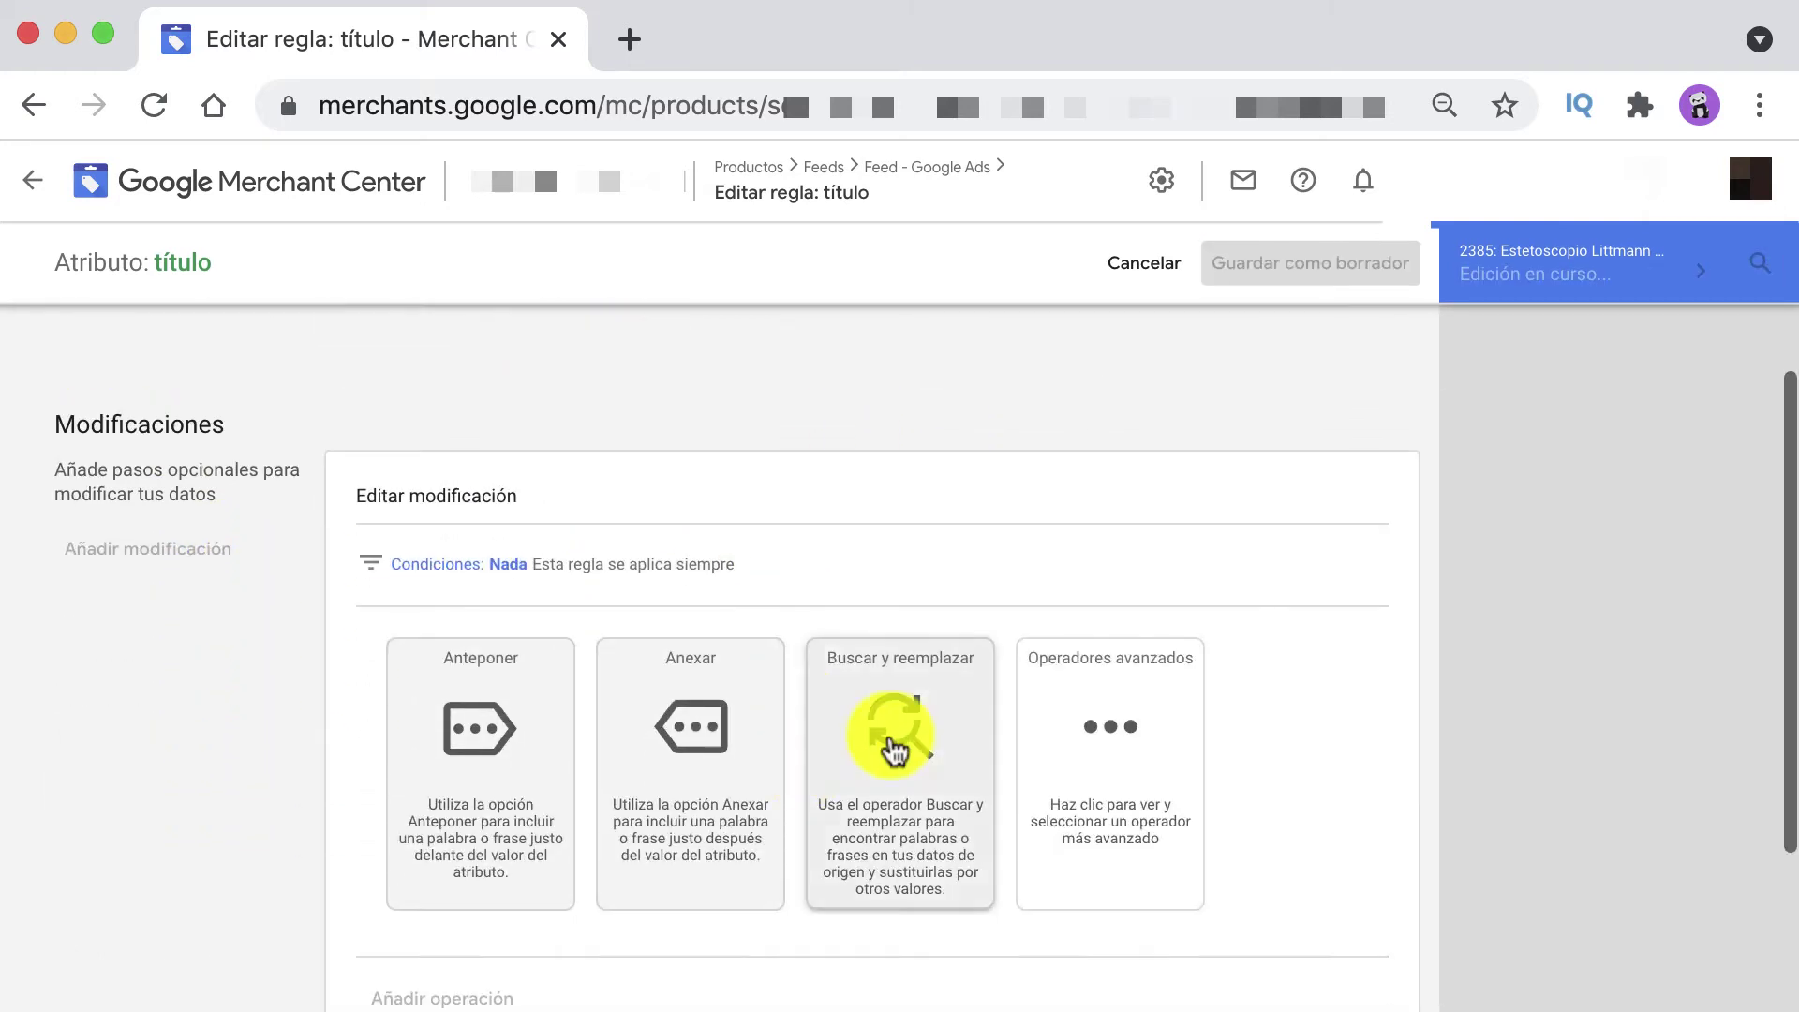
scroll(907, 740, down, 4)
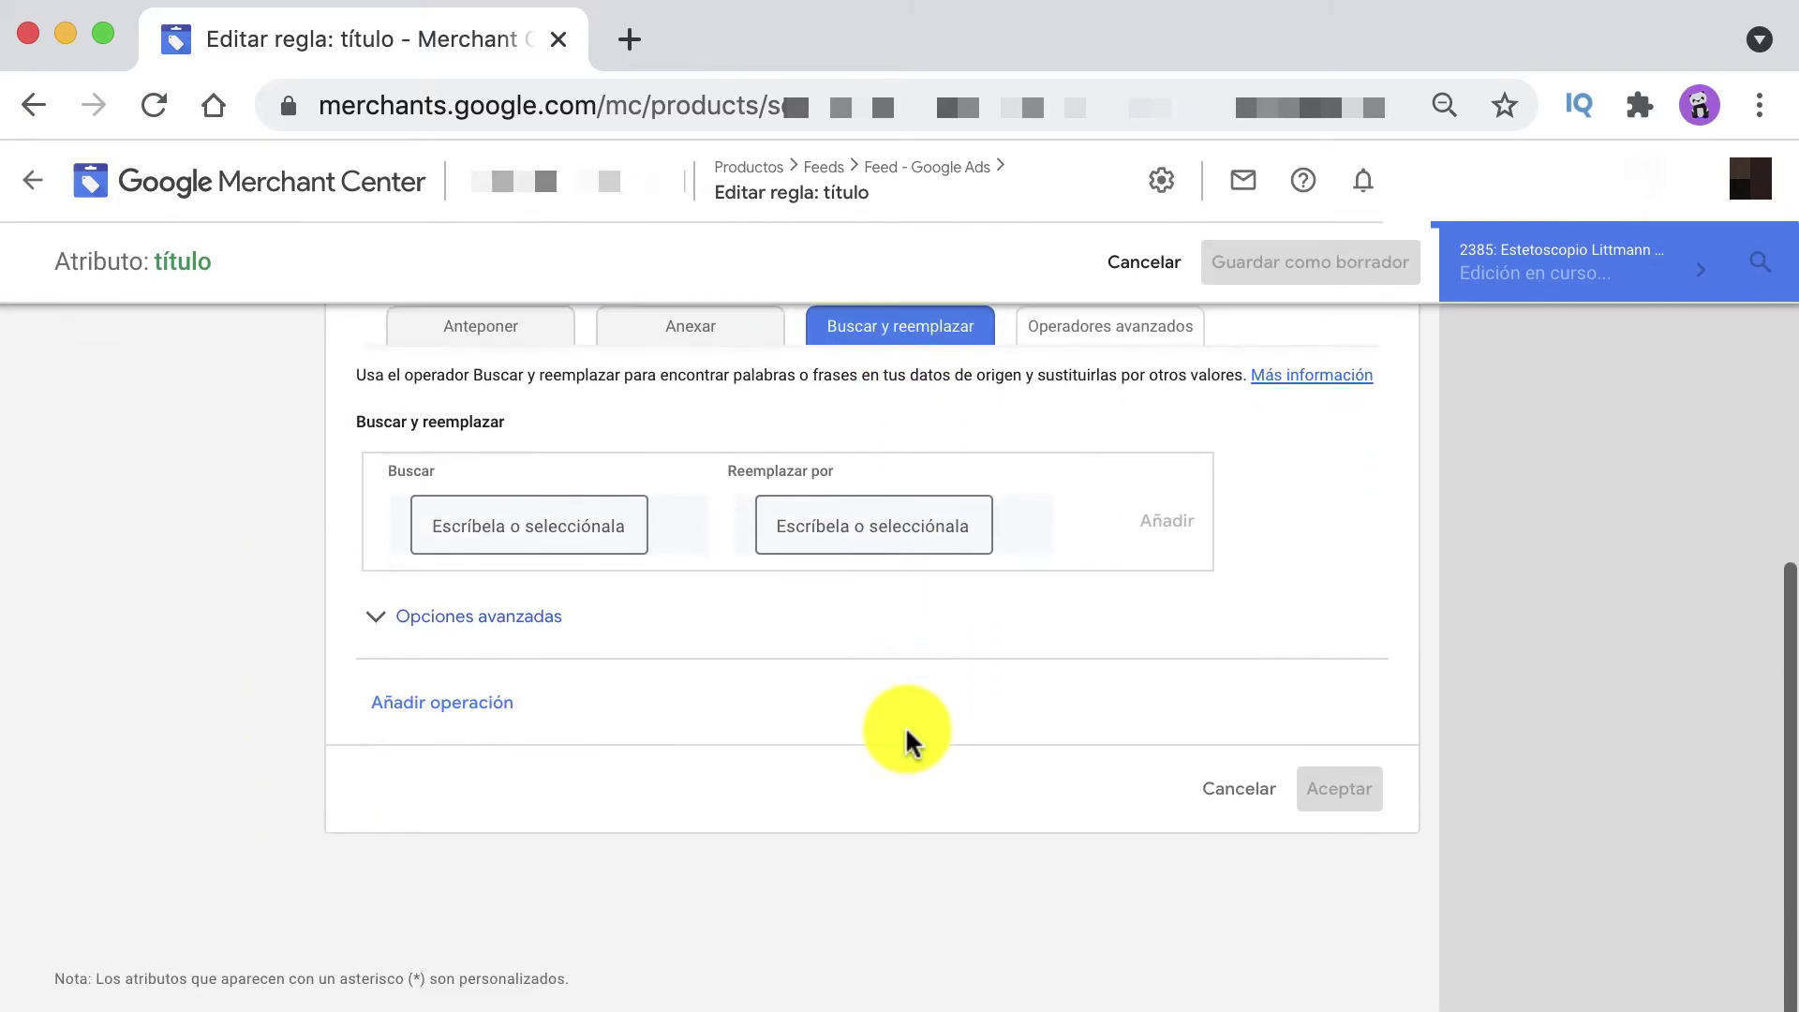
click(510, 503)
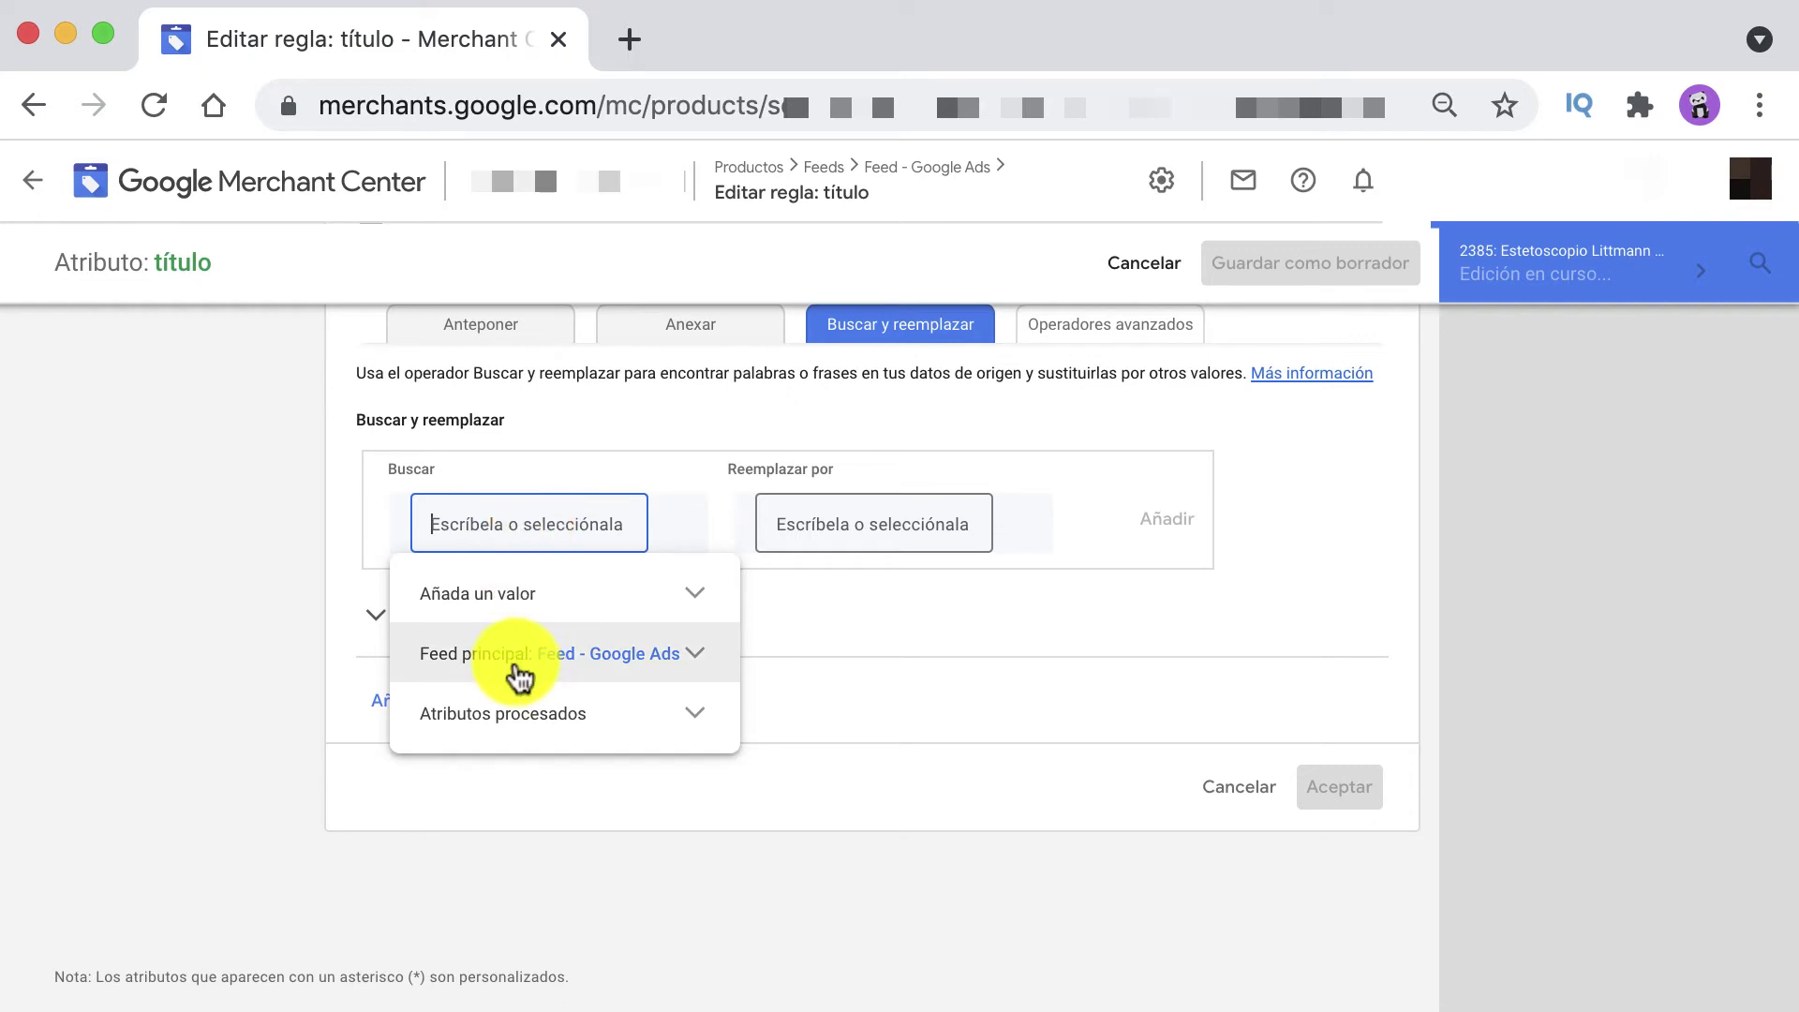
click(525, 523)
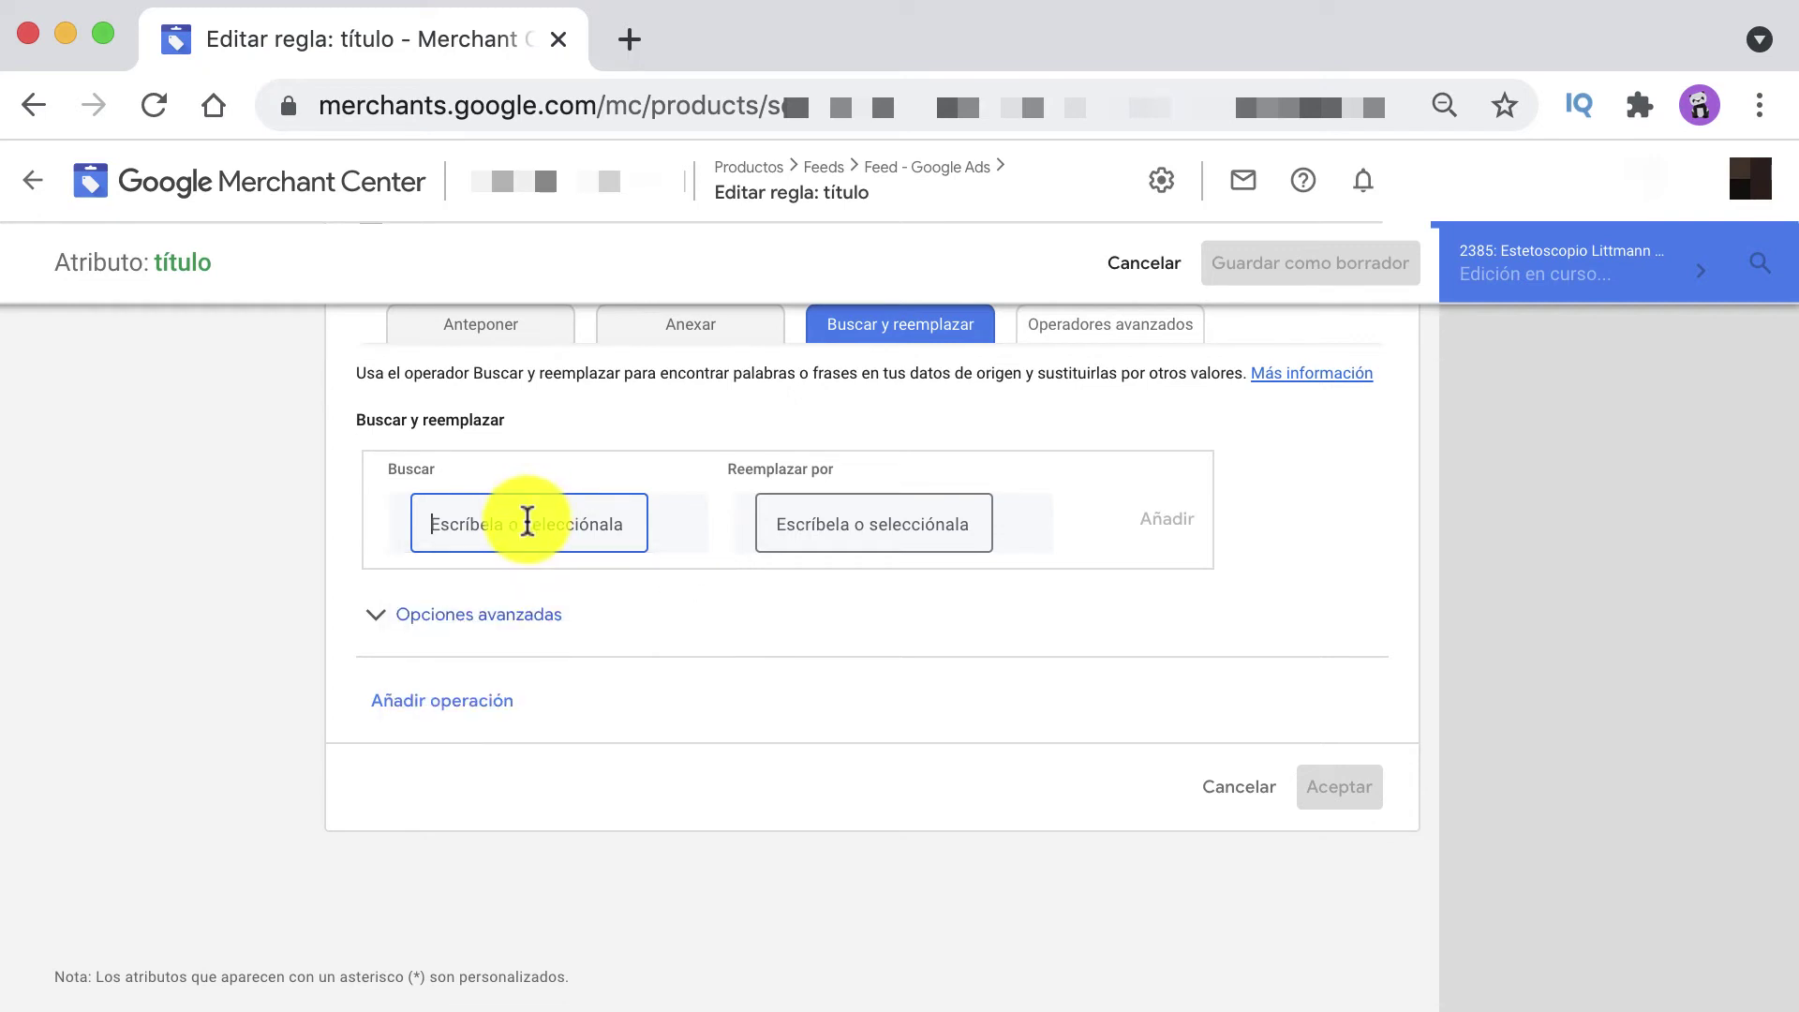
text(Estet)
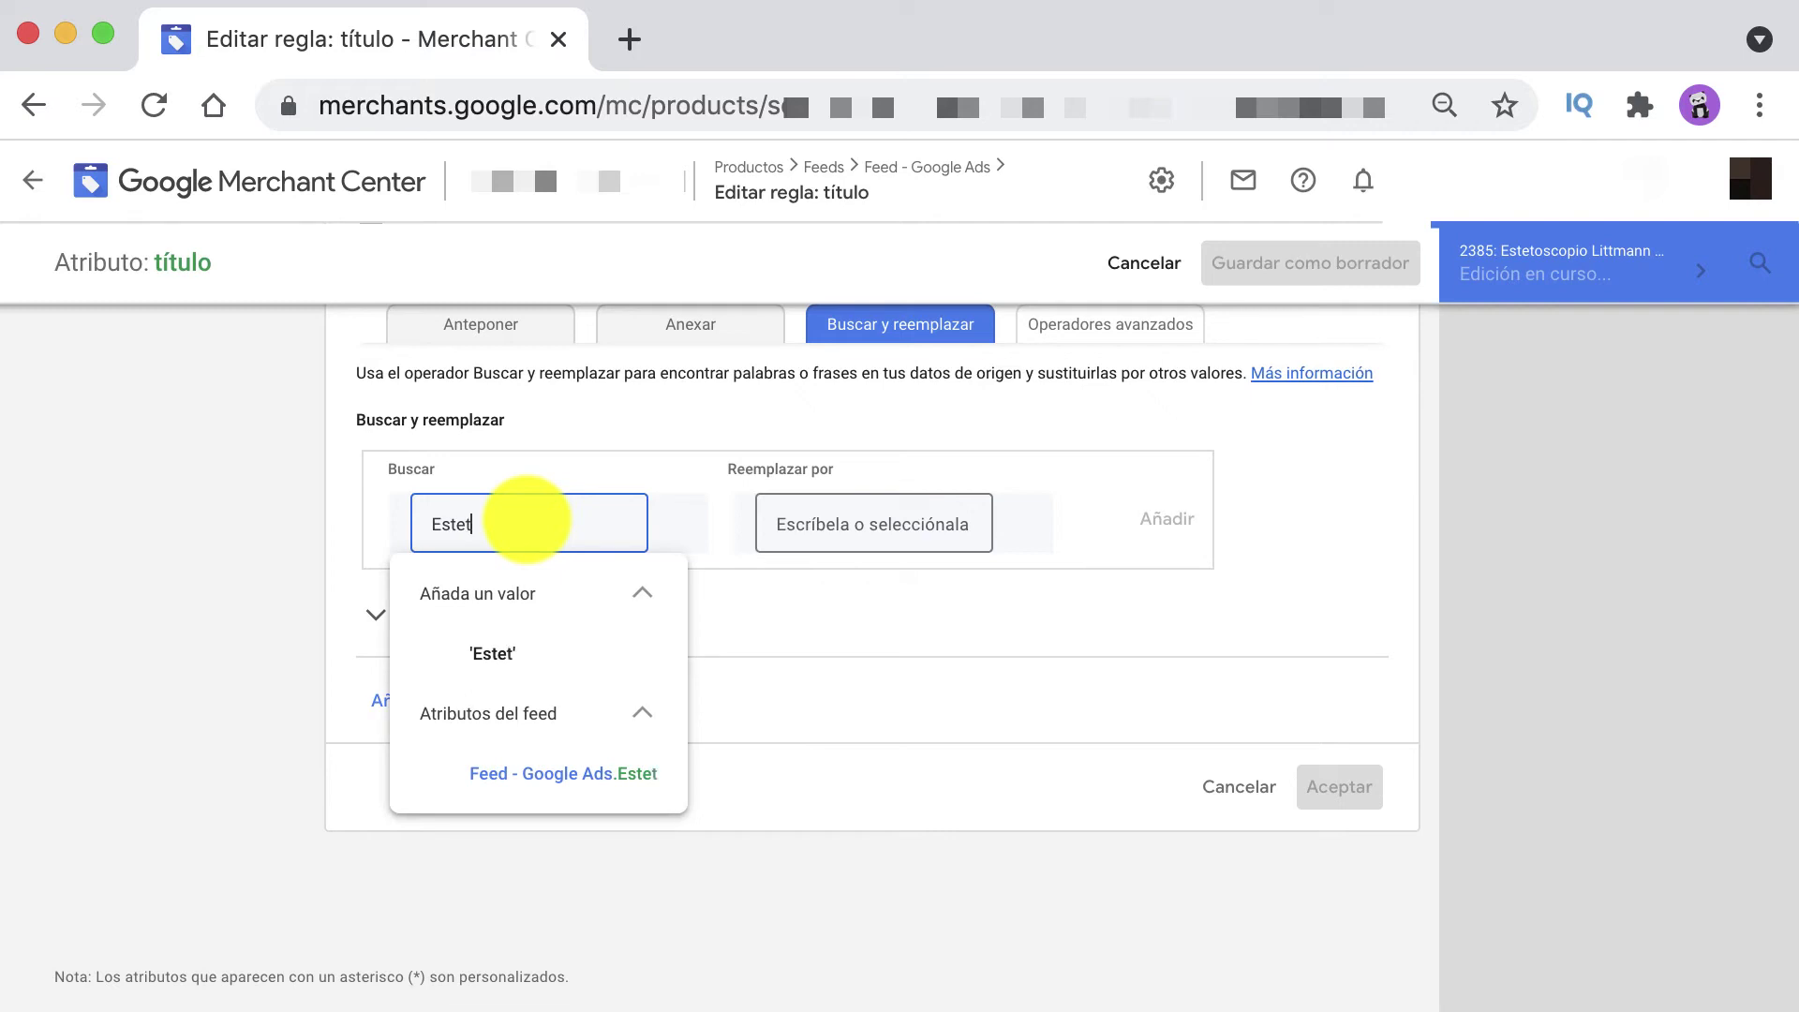
text(oscopio)
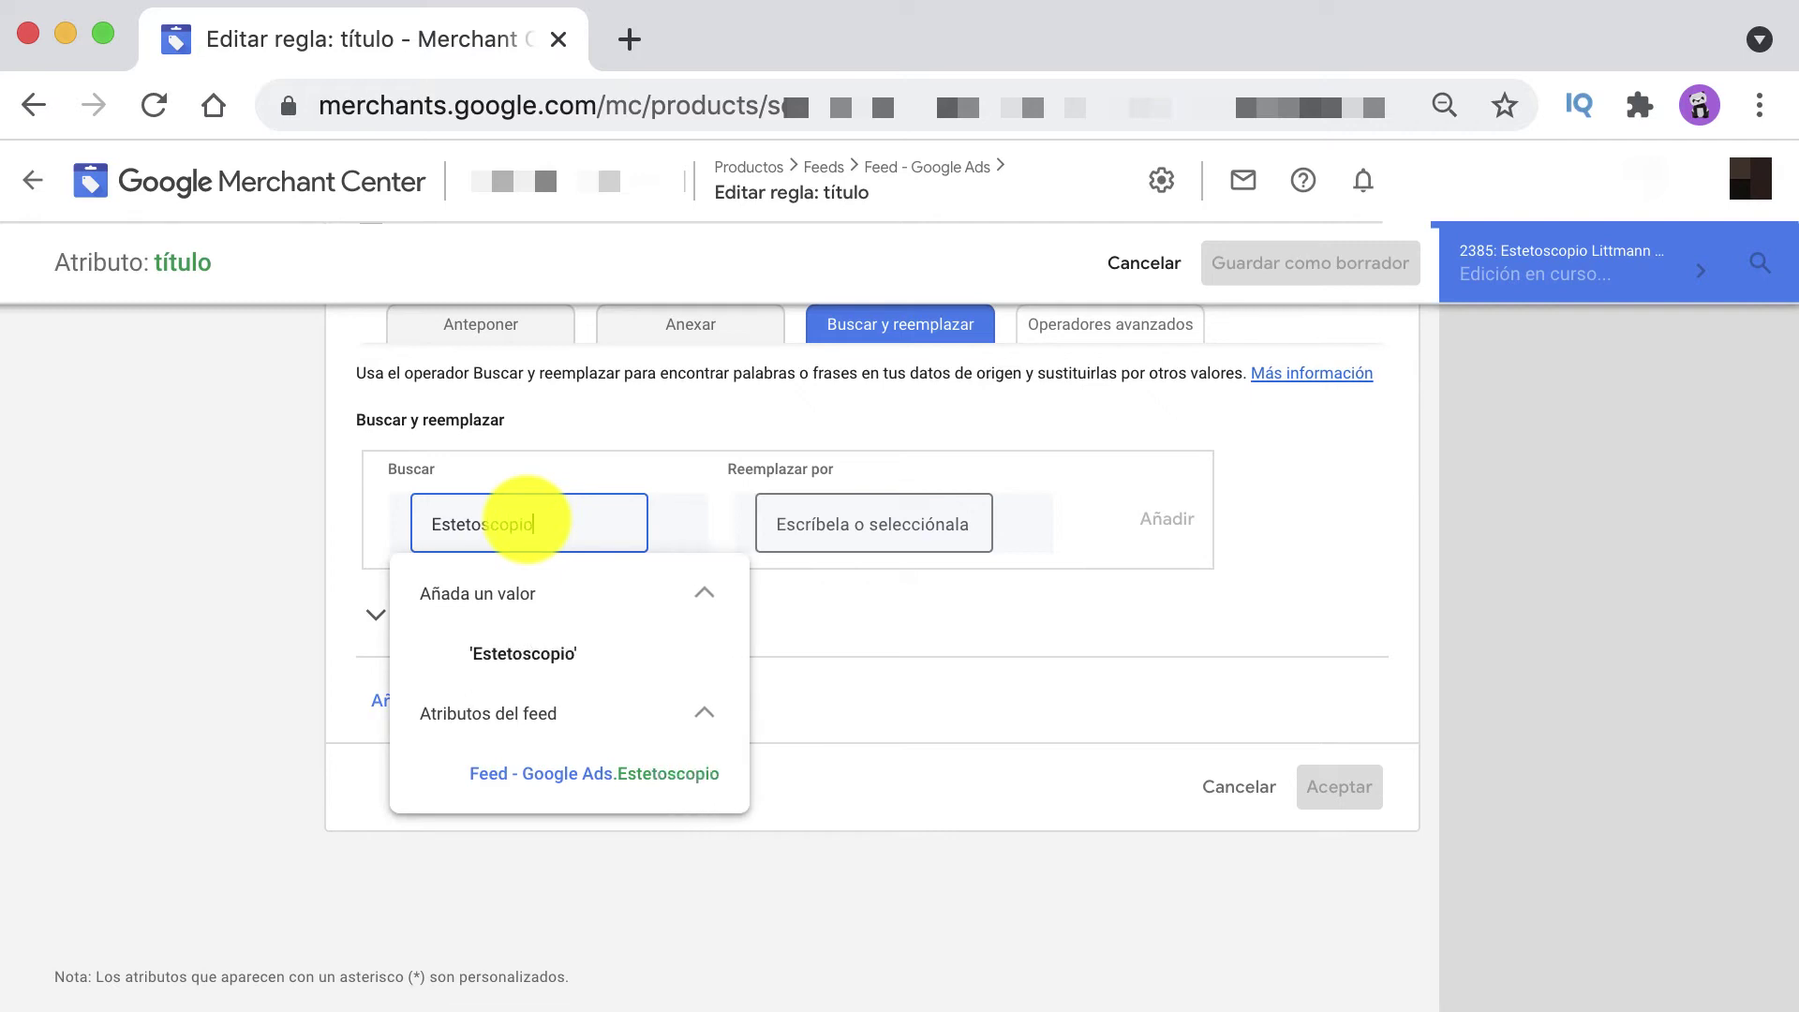
- Set a blank space as the replacement for "Estetoscopio" and add the search-and-replace pair
click(853, 522)
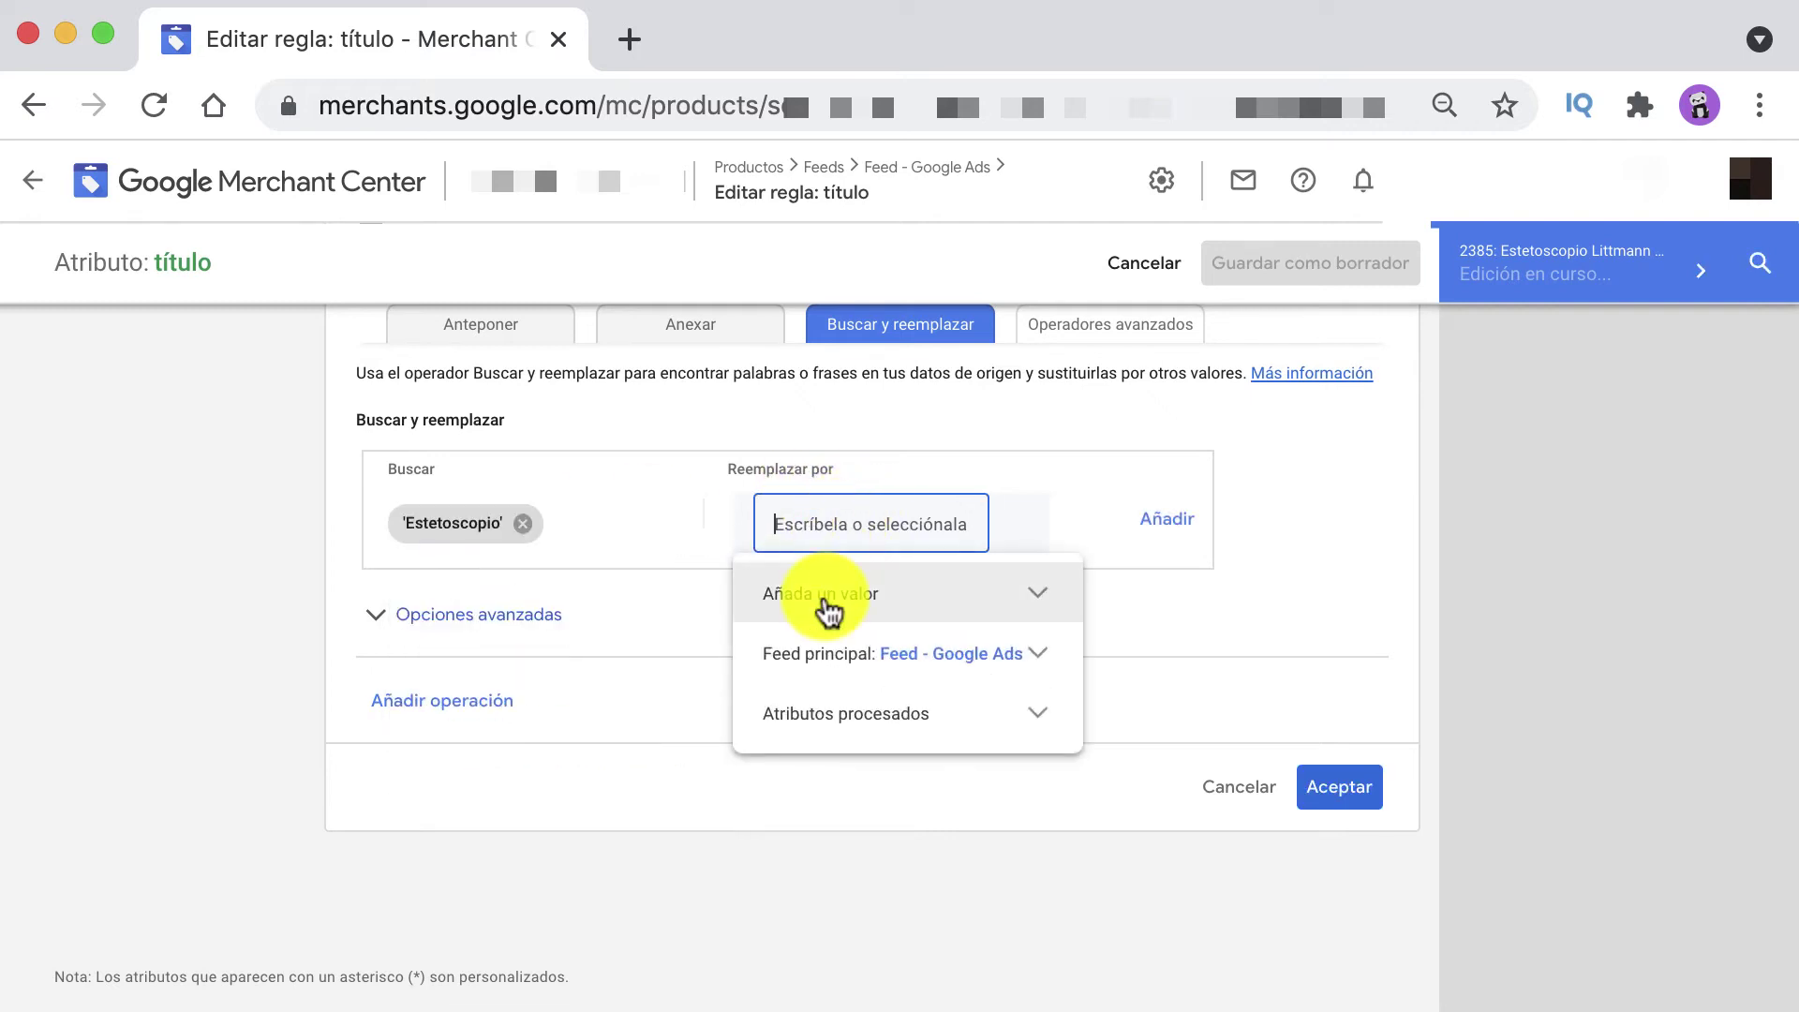
click(830, 600)
click(855, 518)
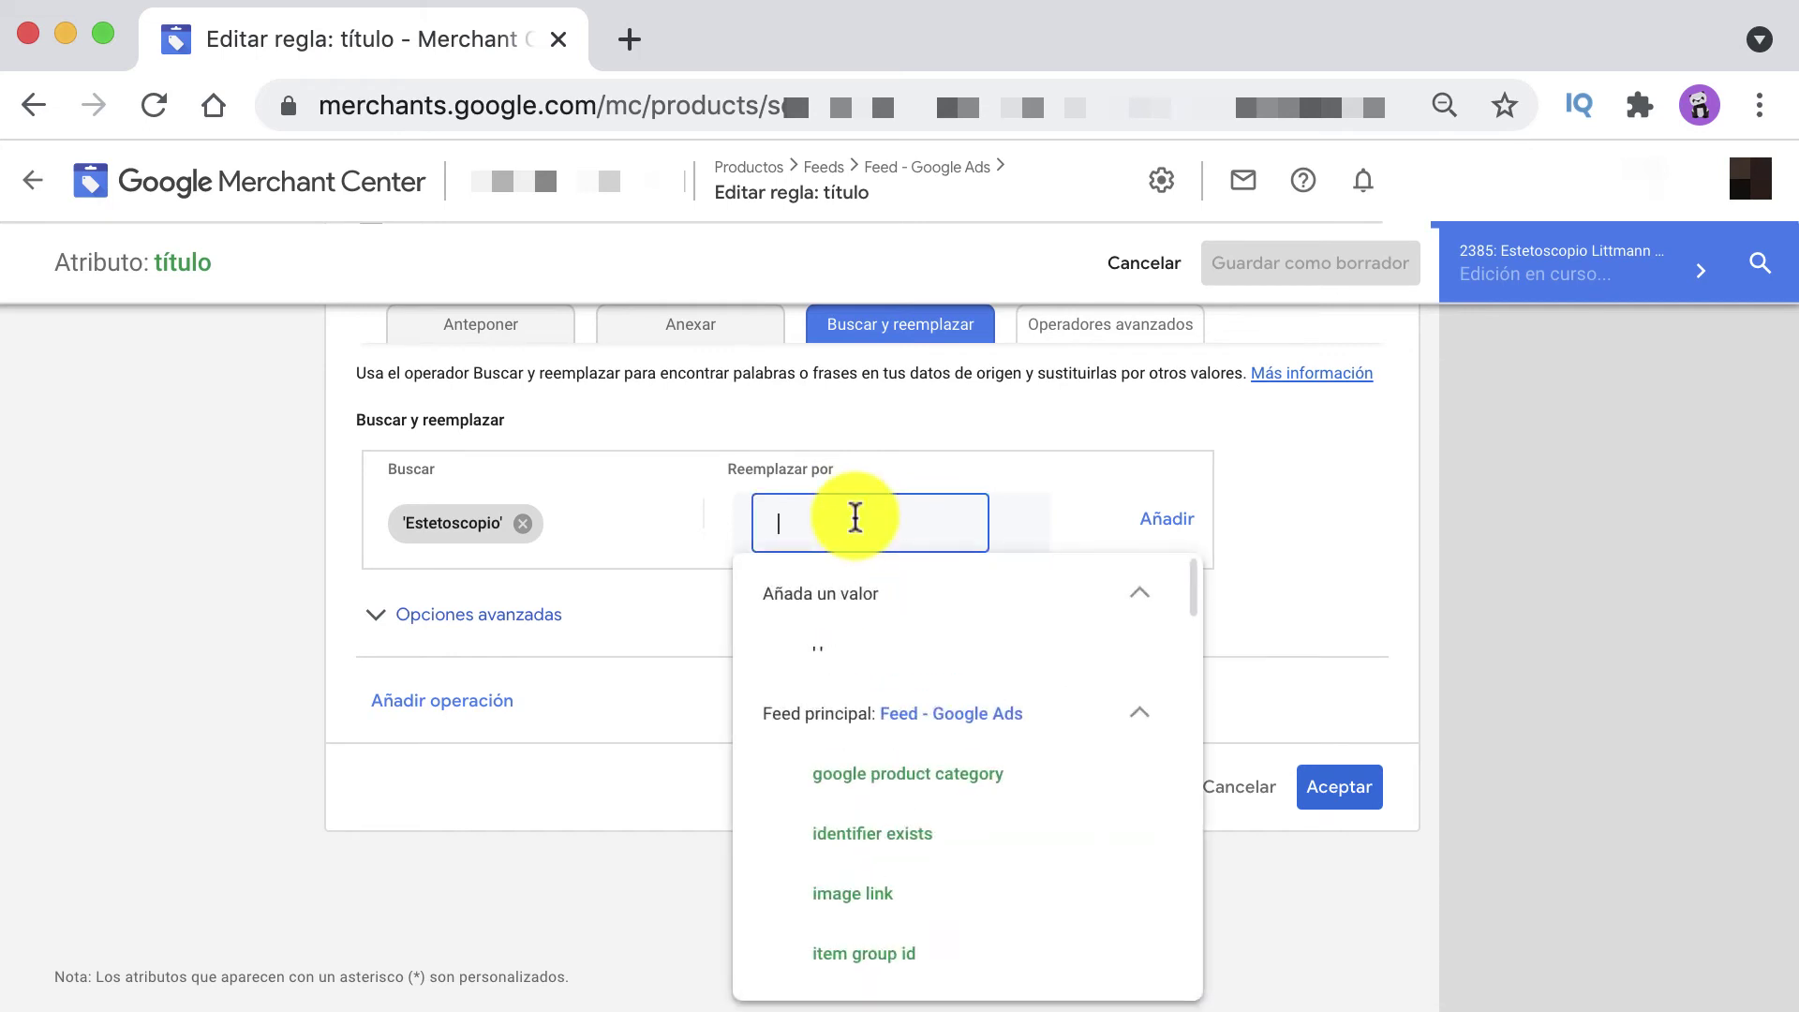
click(1153, 529)
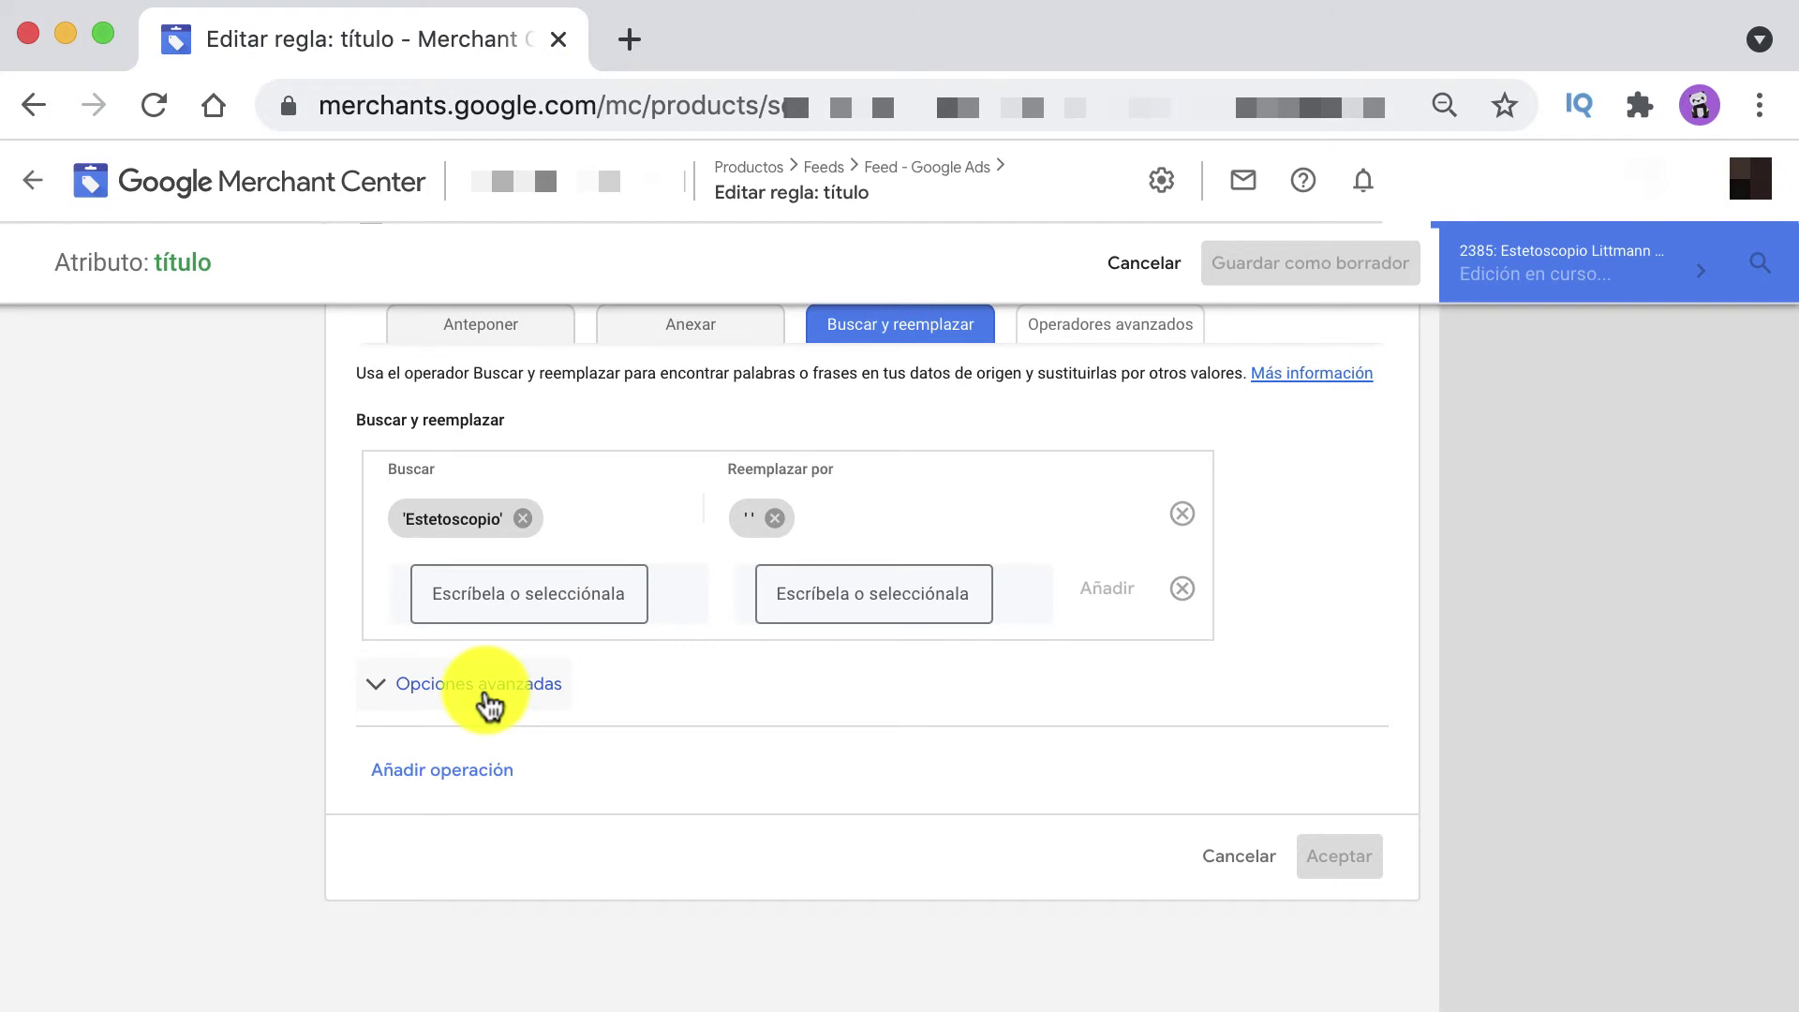
scroll(483, 698, up, 3)
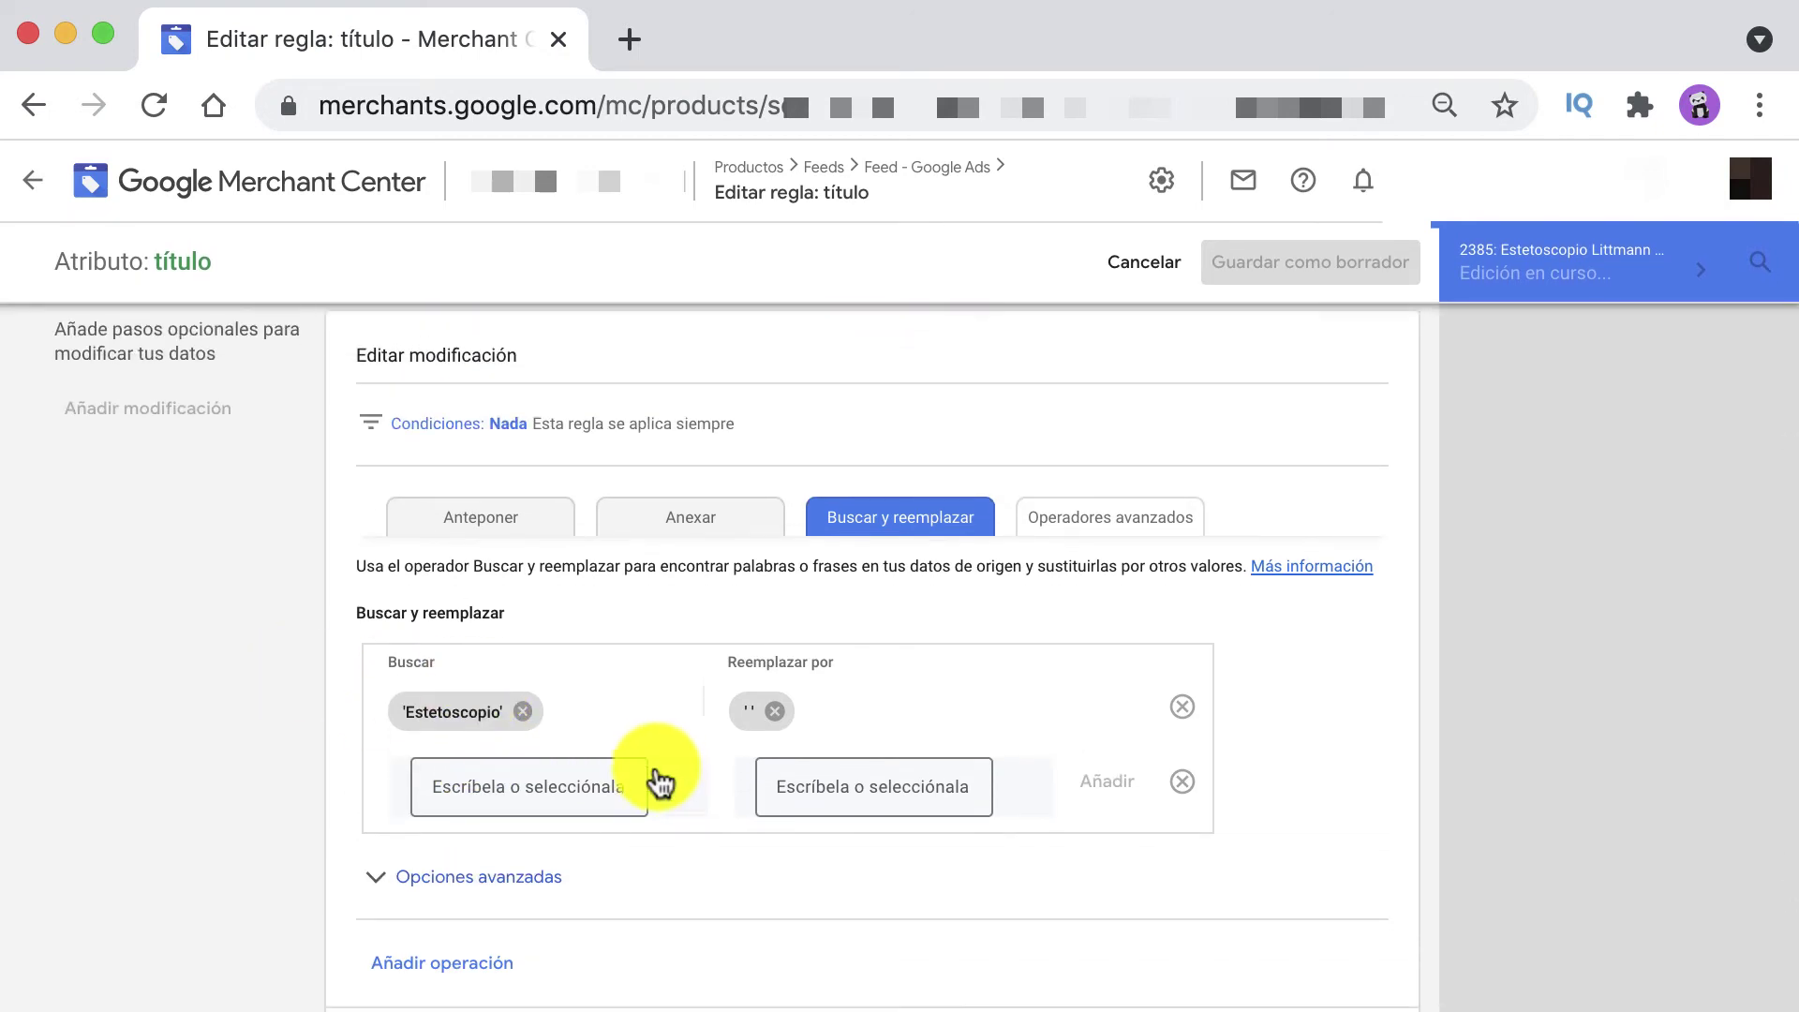
scroll(656, 777, down, 2)
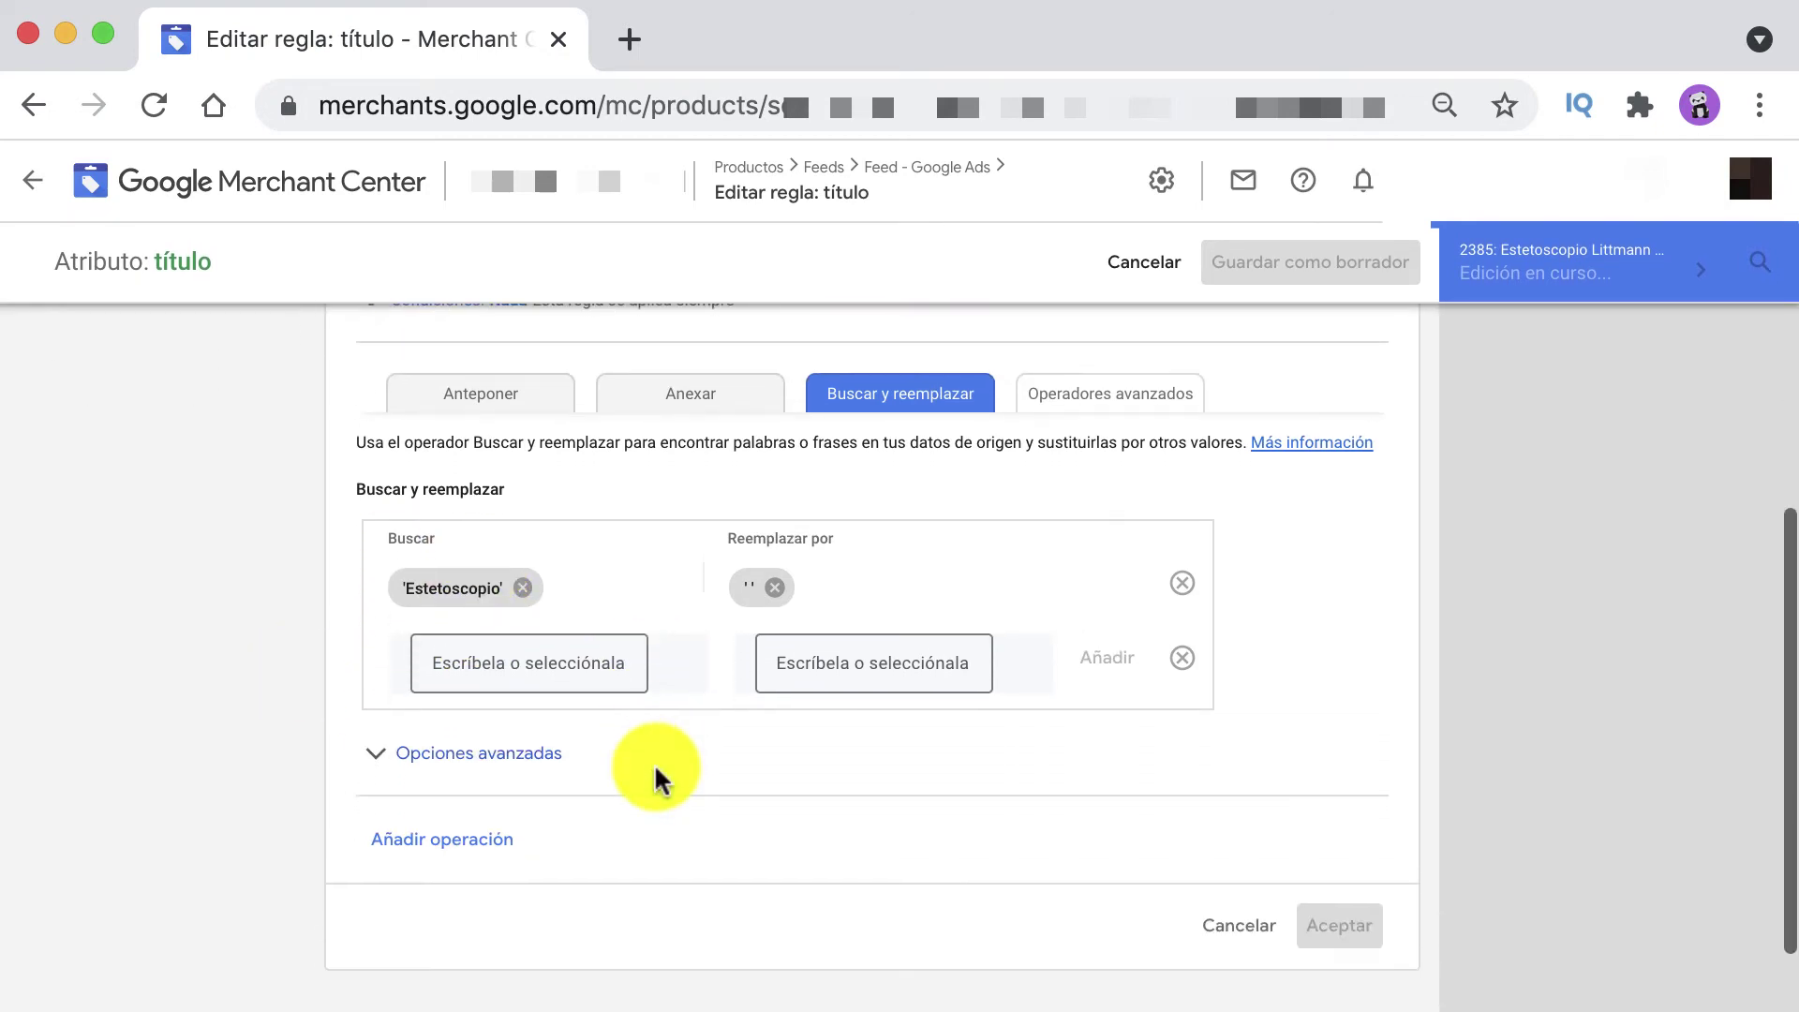
click(879, 659)
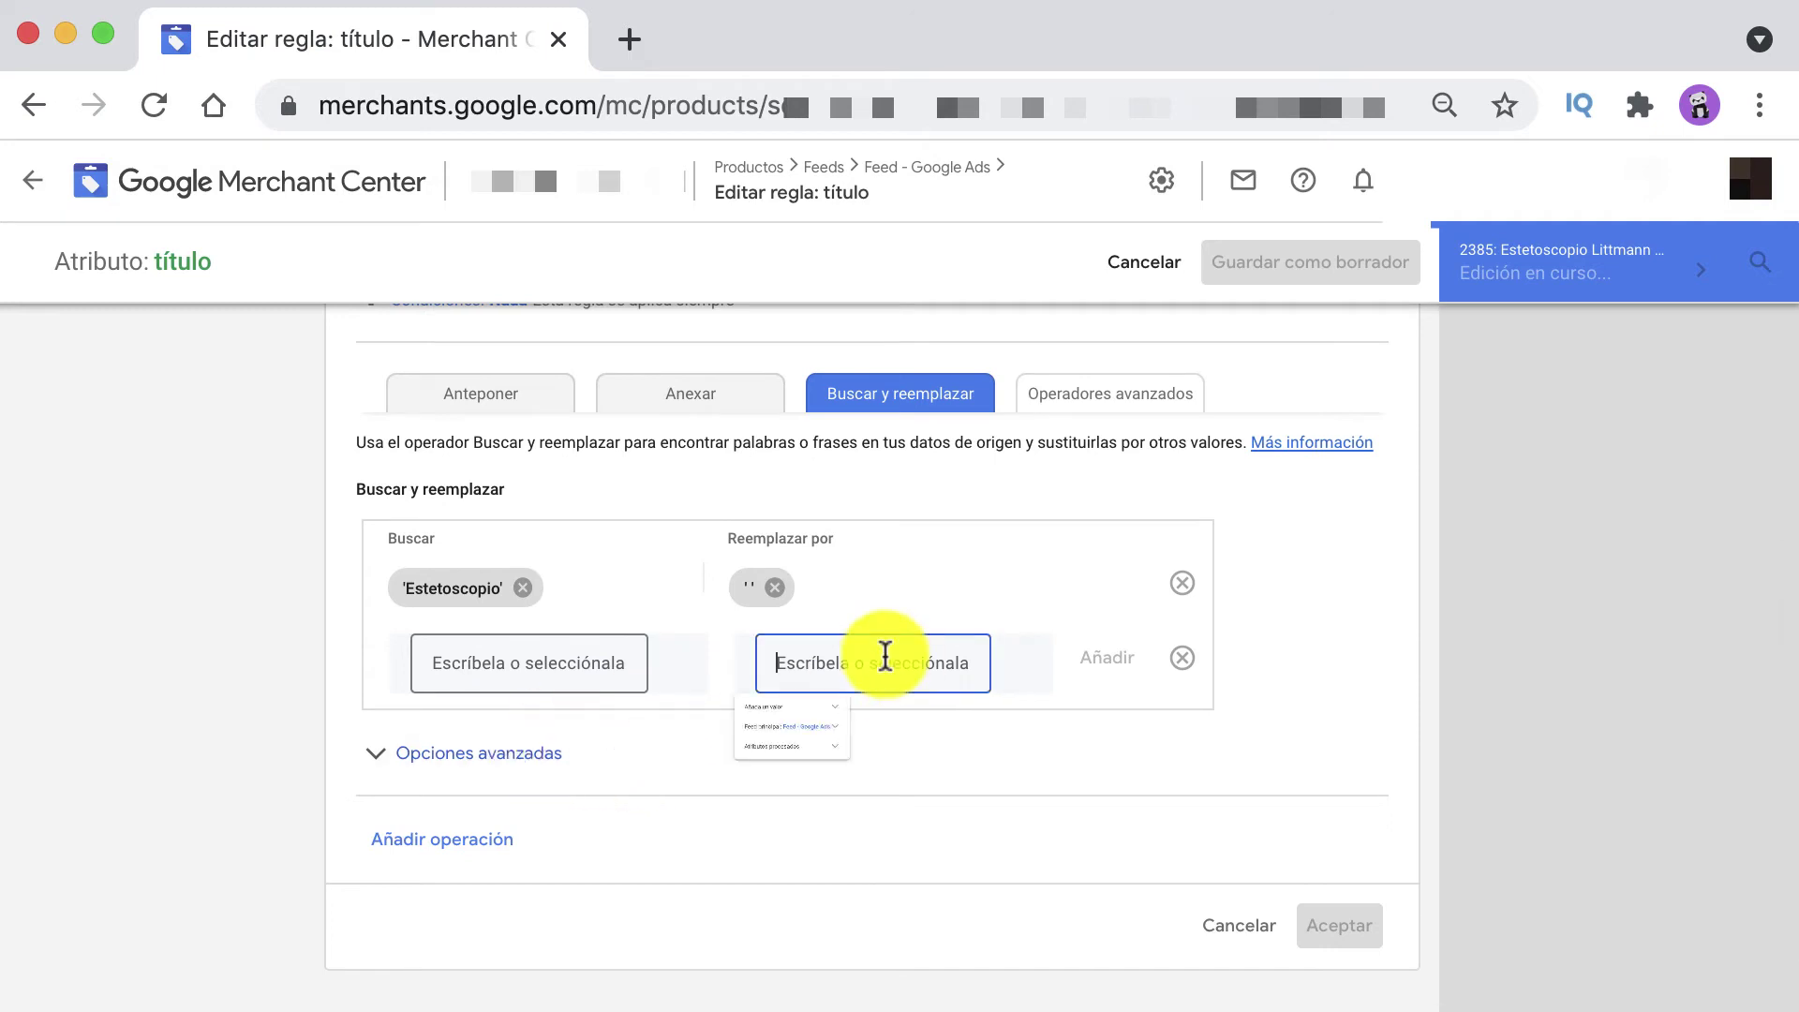
- Enable the advanced options for case sensitivity, first match only, whole words only and regular expression search
click(548, 759)
scroll(622, 747, down, 3)
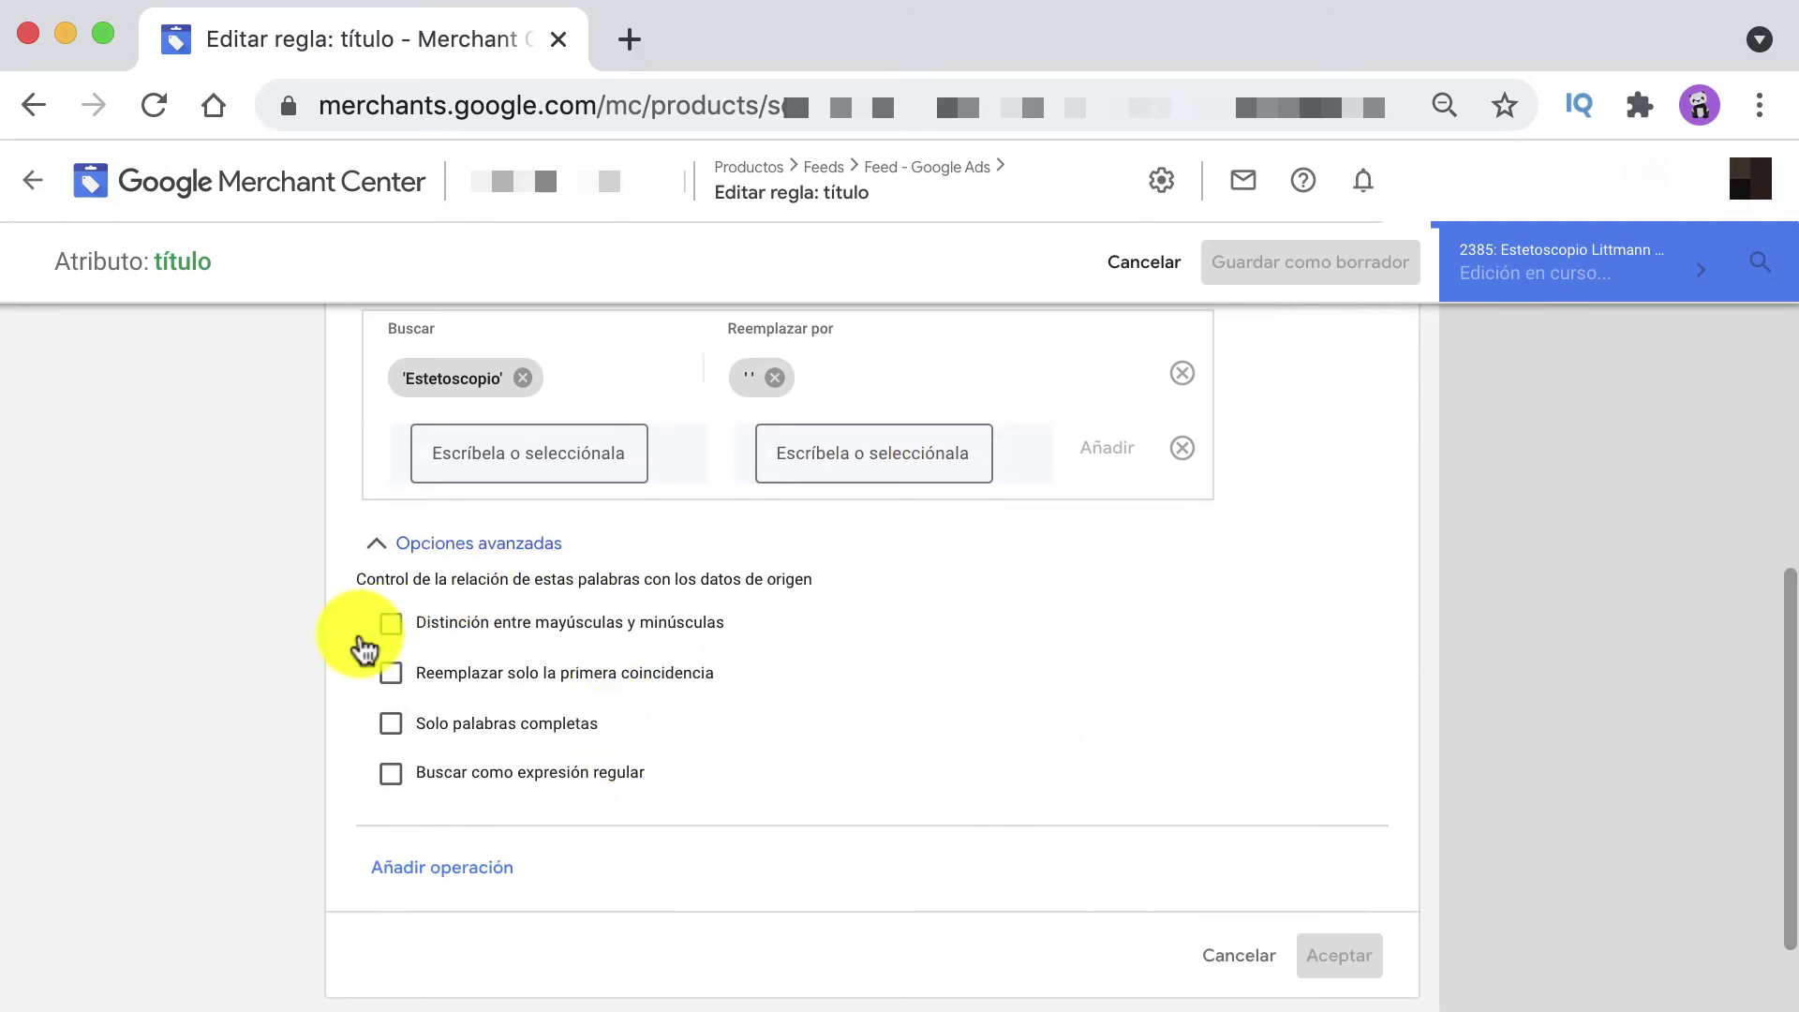
click(391, 622)
click(391, 672)
click(391, 724)
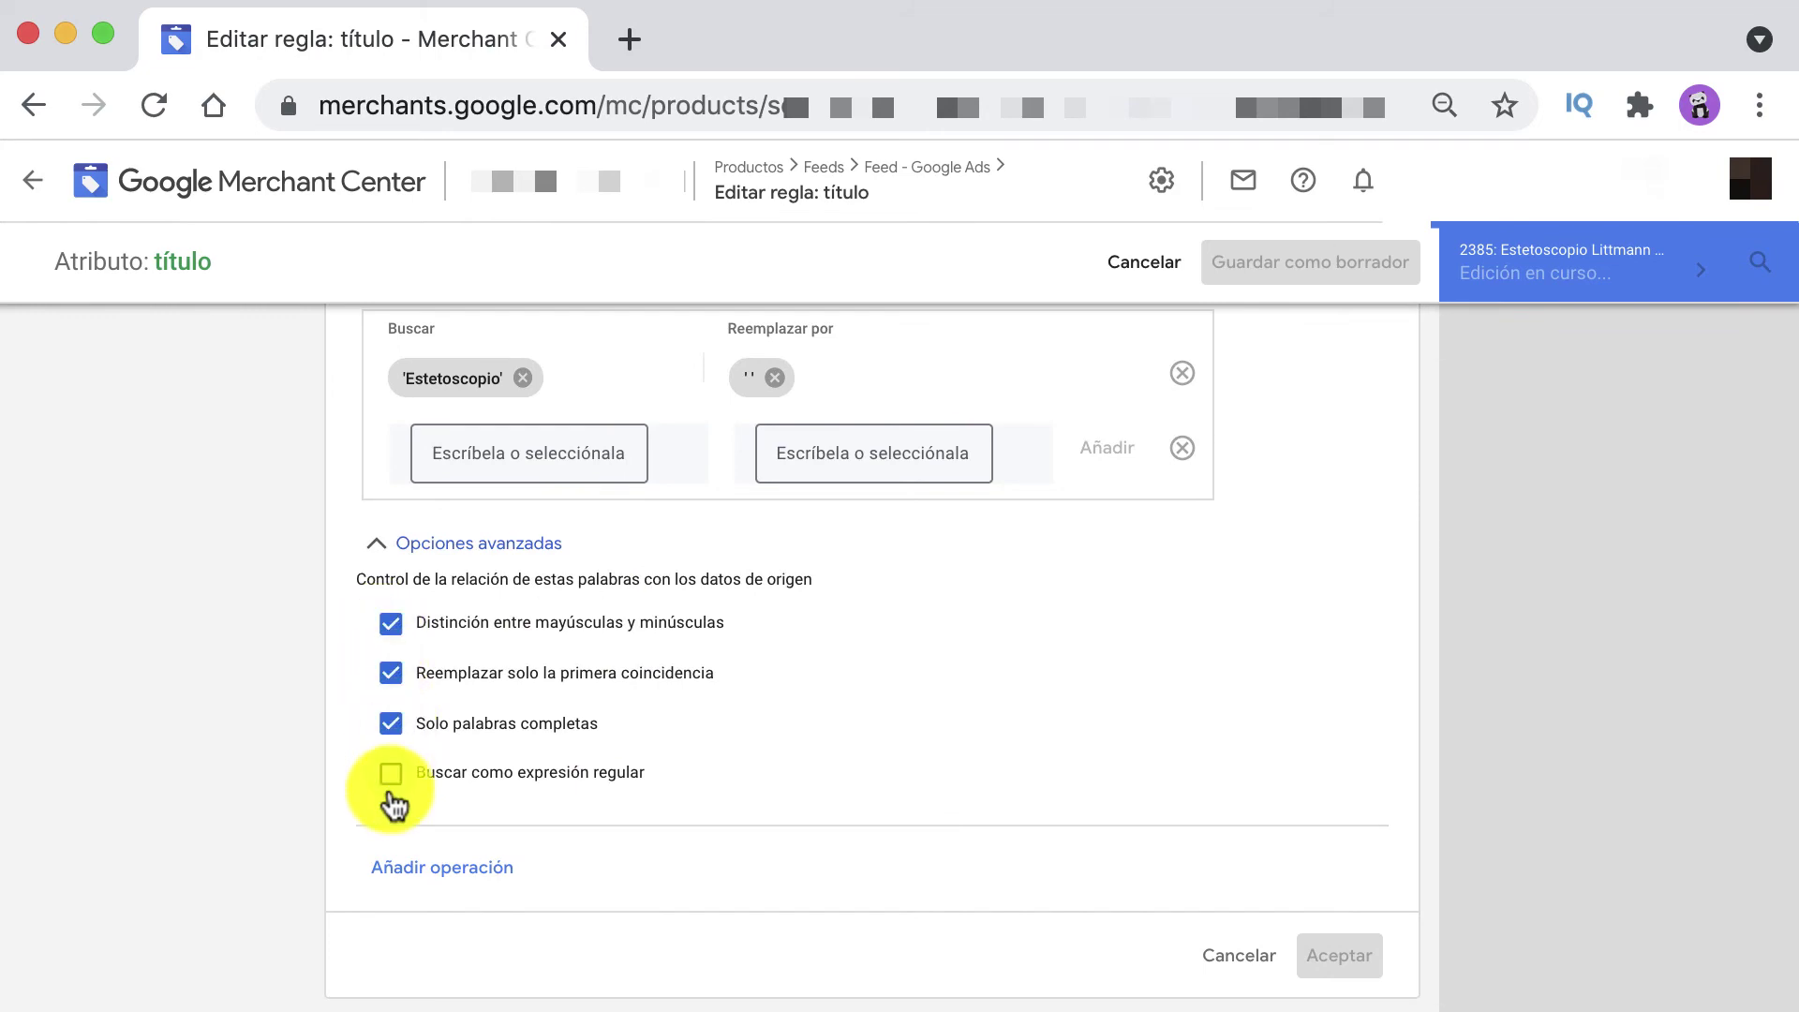
click(391, 772)
scroll(465, 880, up, 3)
scroll(481, 723, up, 5)
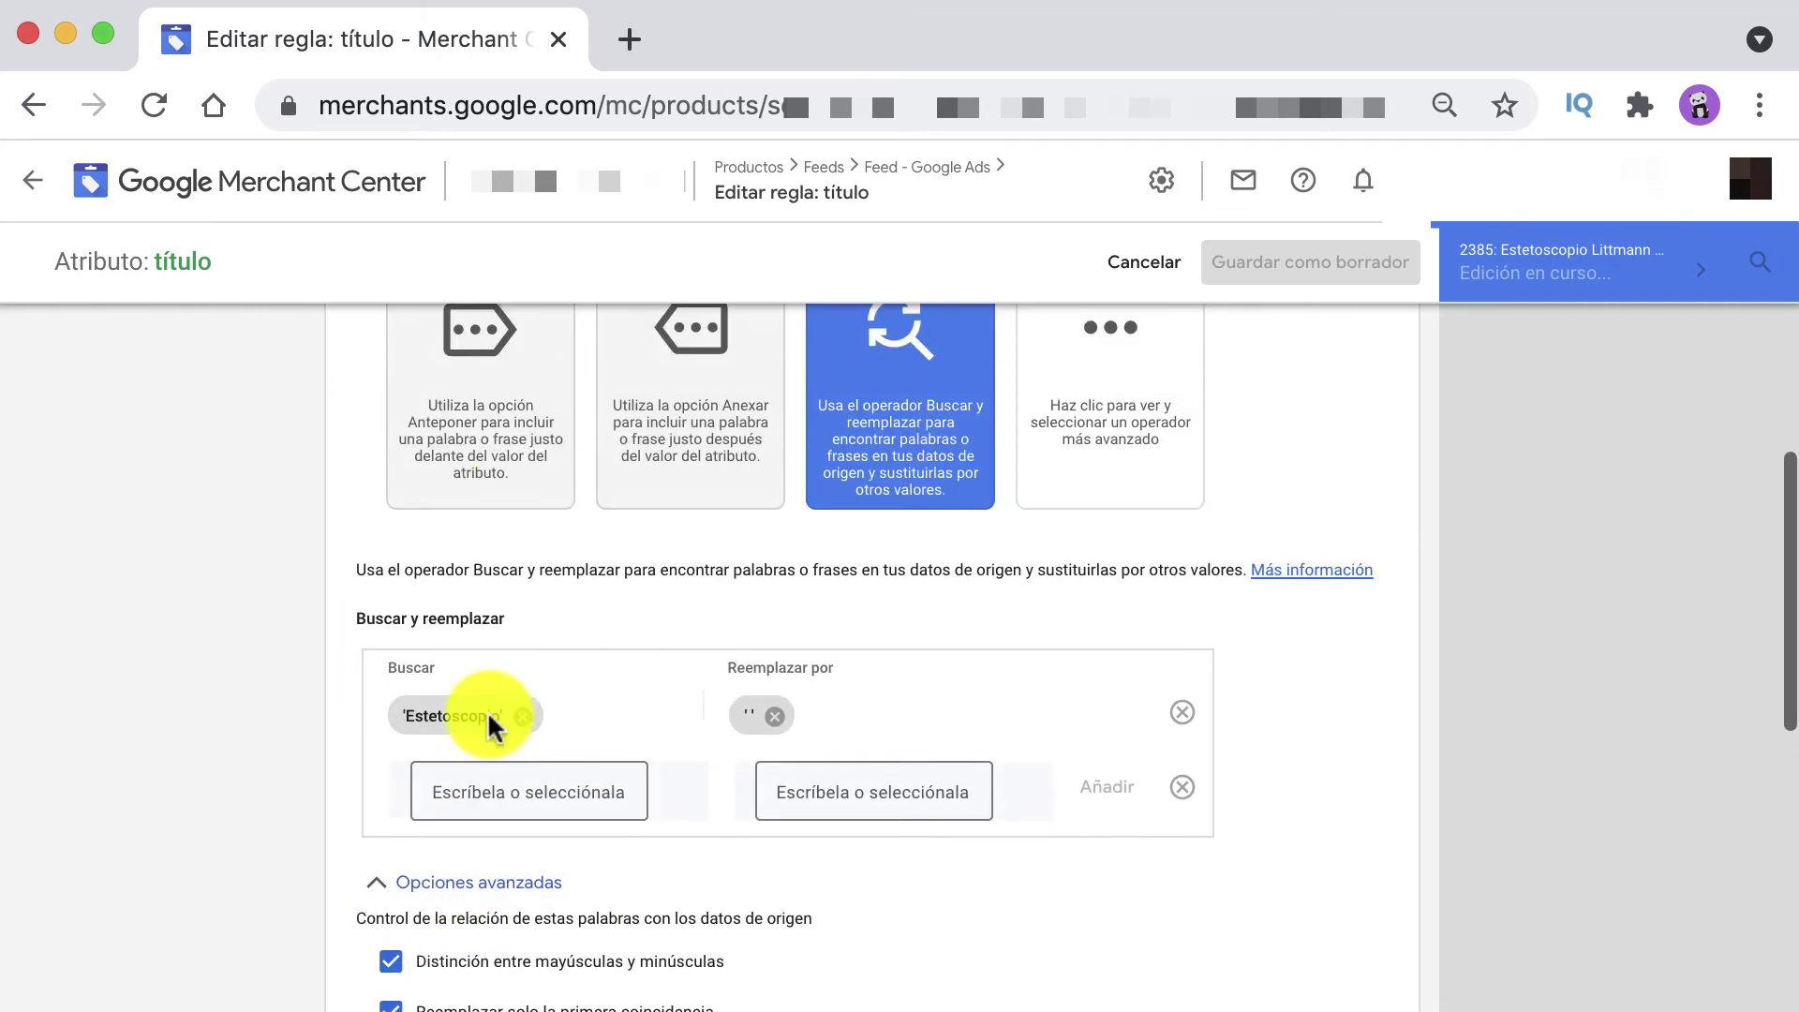
- Add another operation below the "Buscar y reemplazar" operation, and cancel the whole modification
scroll(482, 723, down, 10)
click(482, 723)
scroll(481, 723, down, 4)
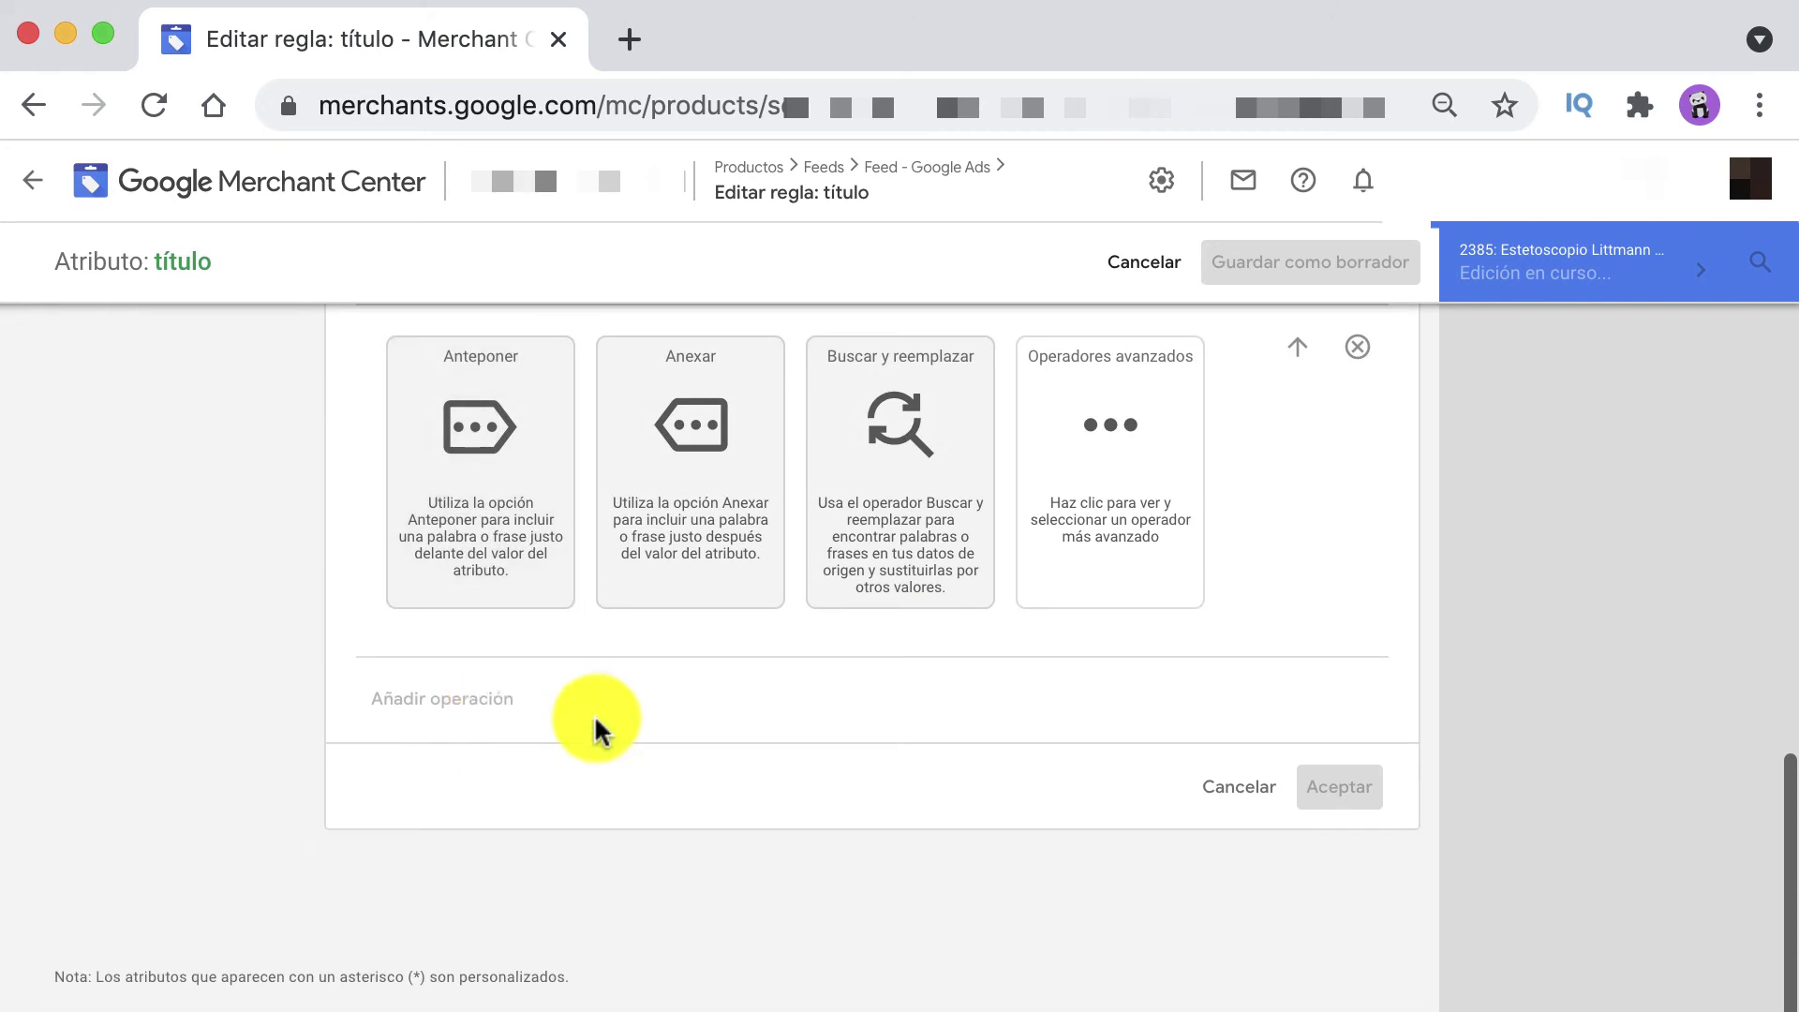
click(1239, 804)
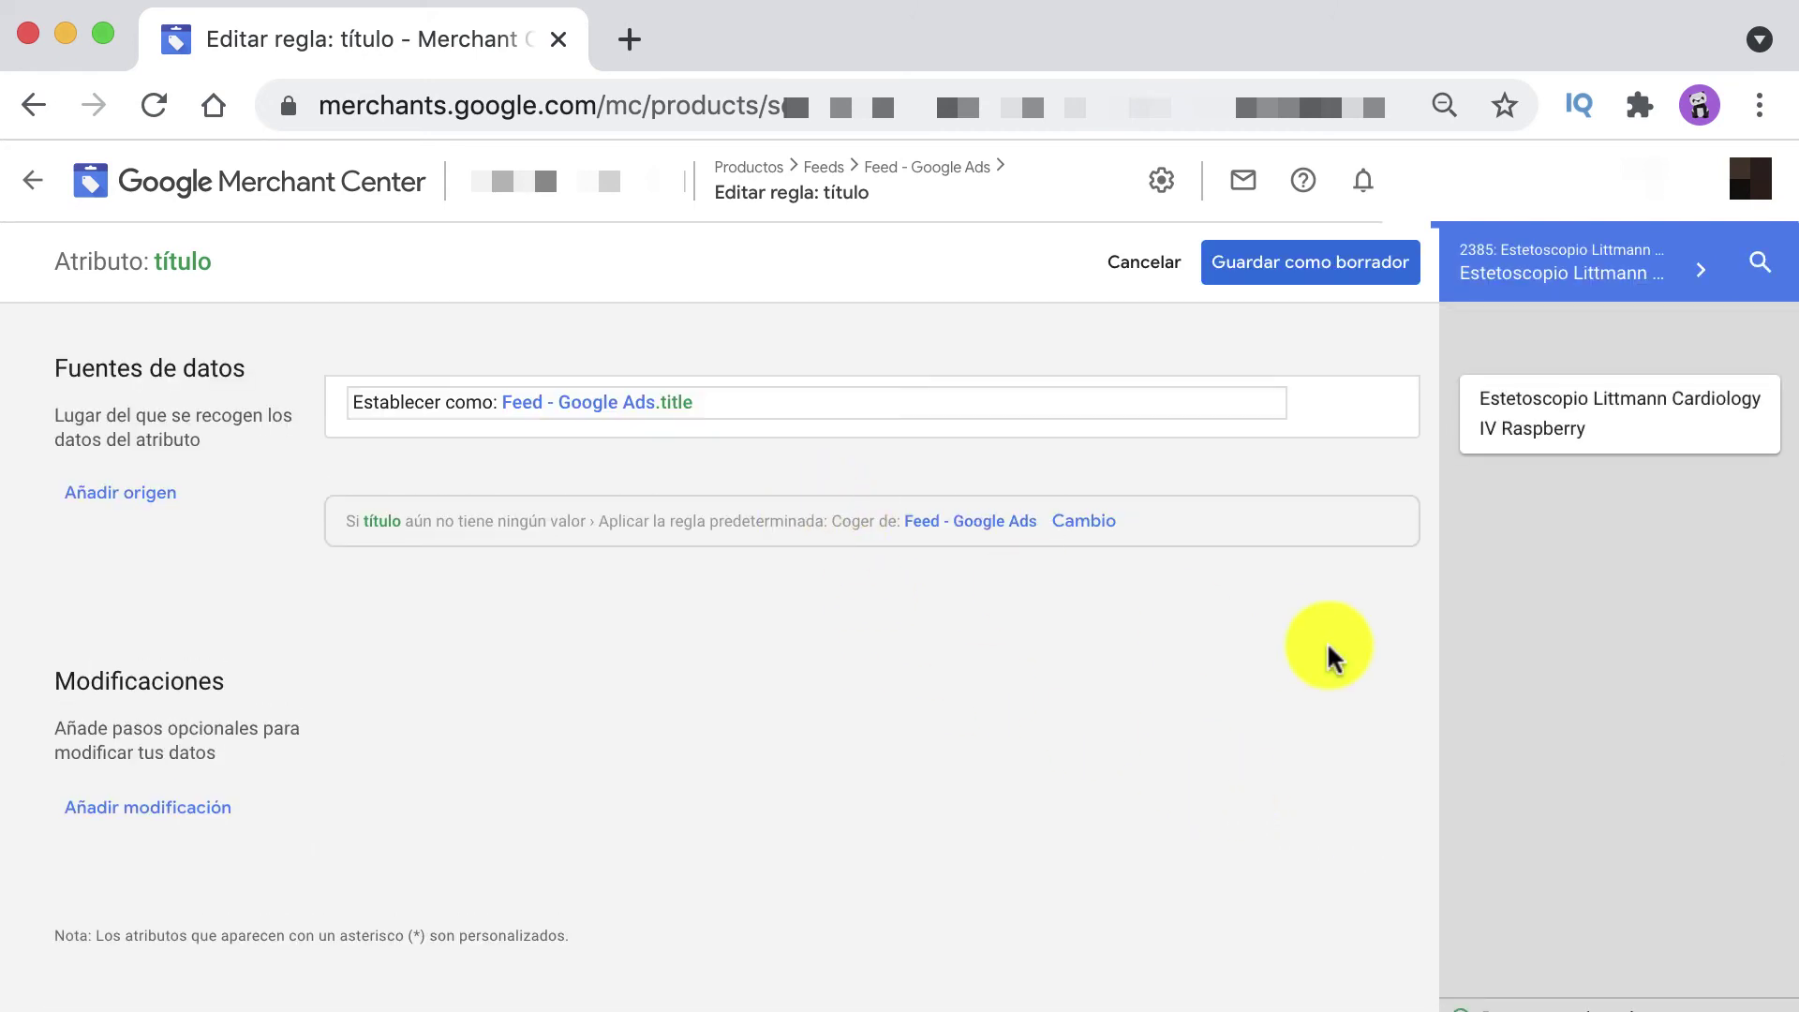
- Check the fallback options for an empty título attribute and close them without changes
click(1089, 539)
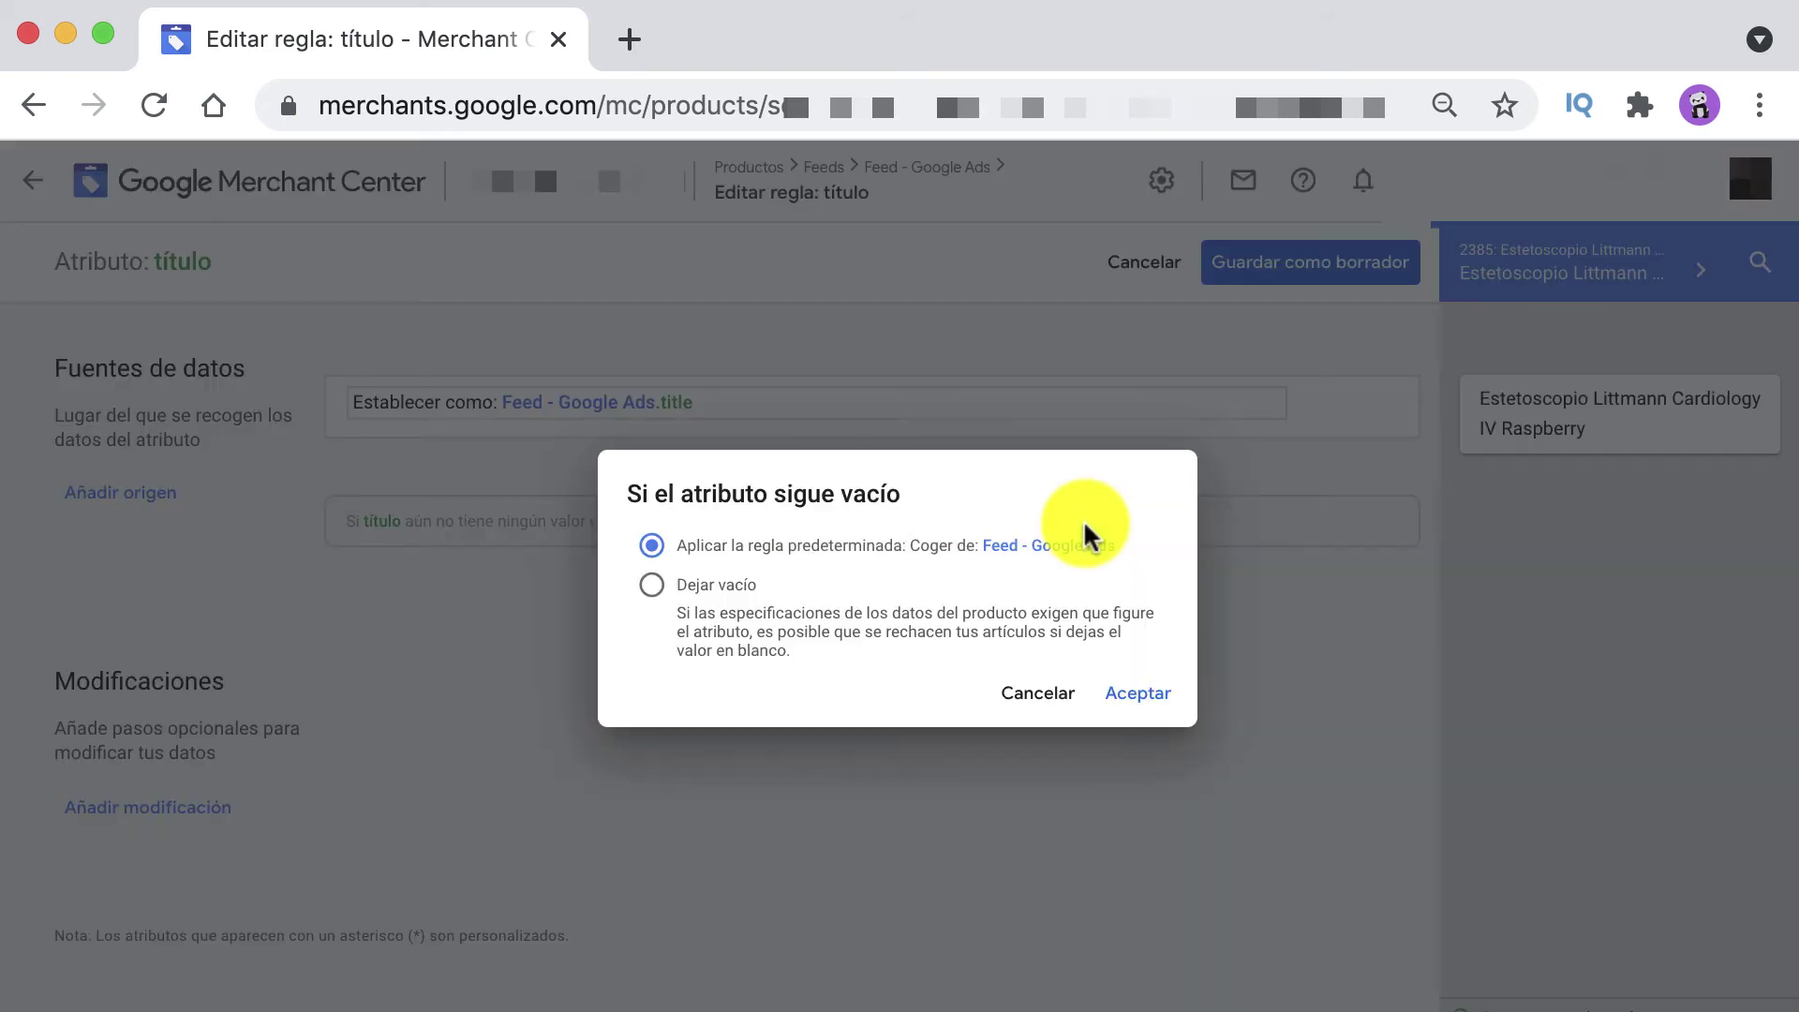
click(1007, 699)
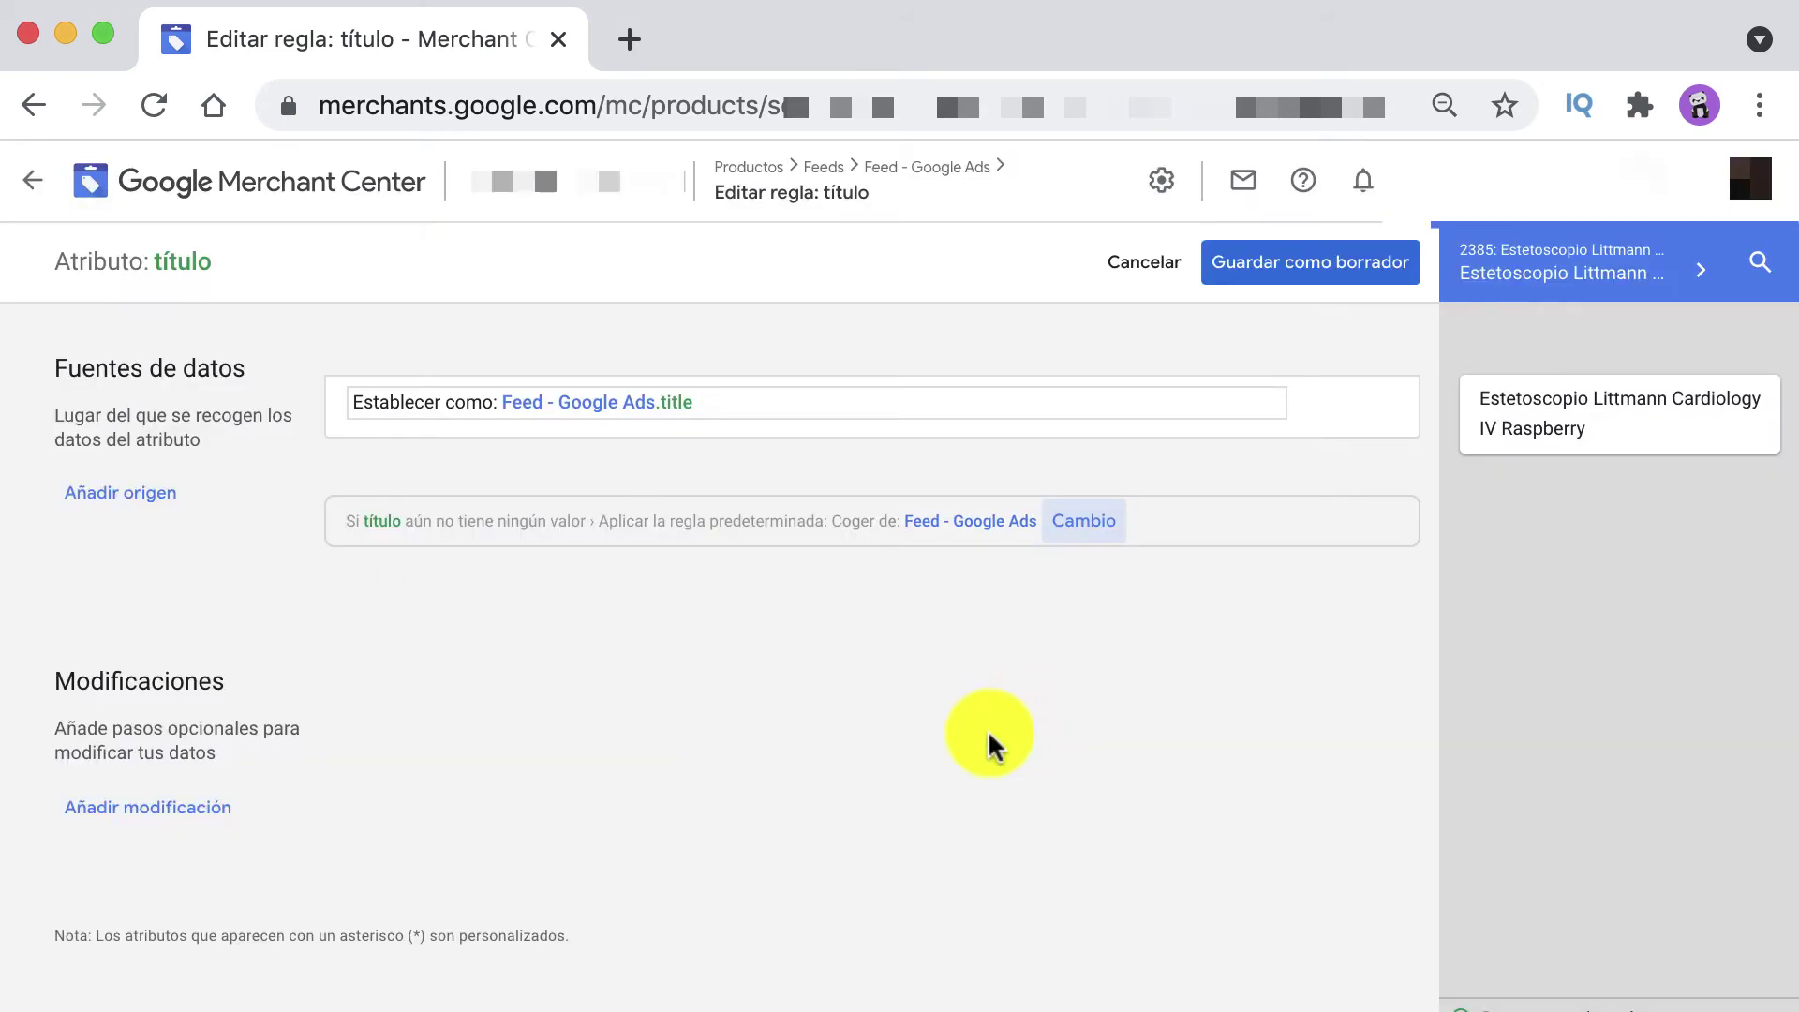
- Add a "Buscar y reemplazar" modification that searches for the title attribute of "Feed - Google Ads"
click(145, 806)
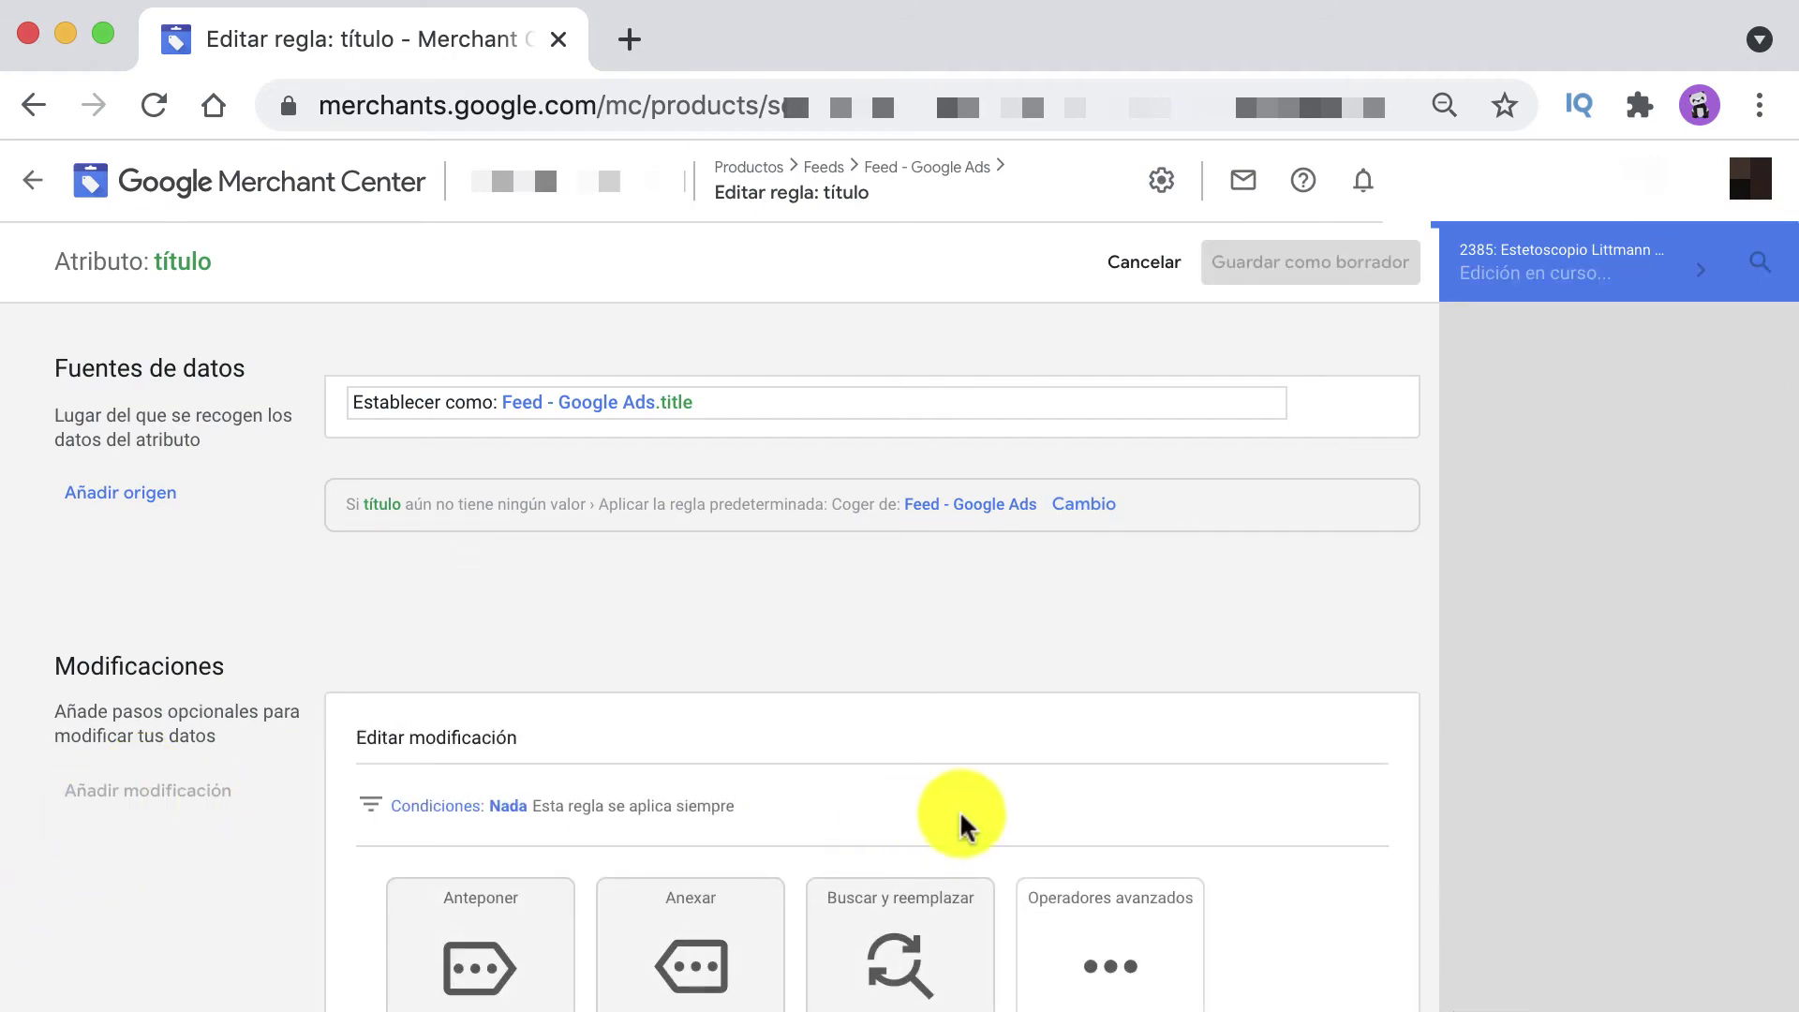
scroll(965, 834, down, 2)
click(965, 844)
scroll(964, 835, down, 4)
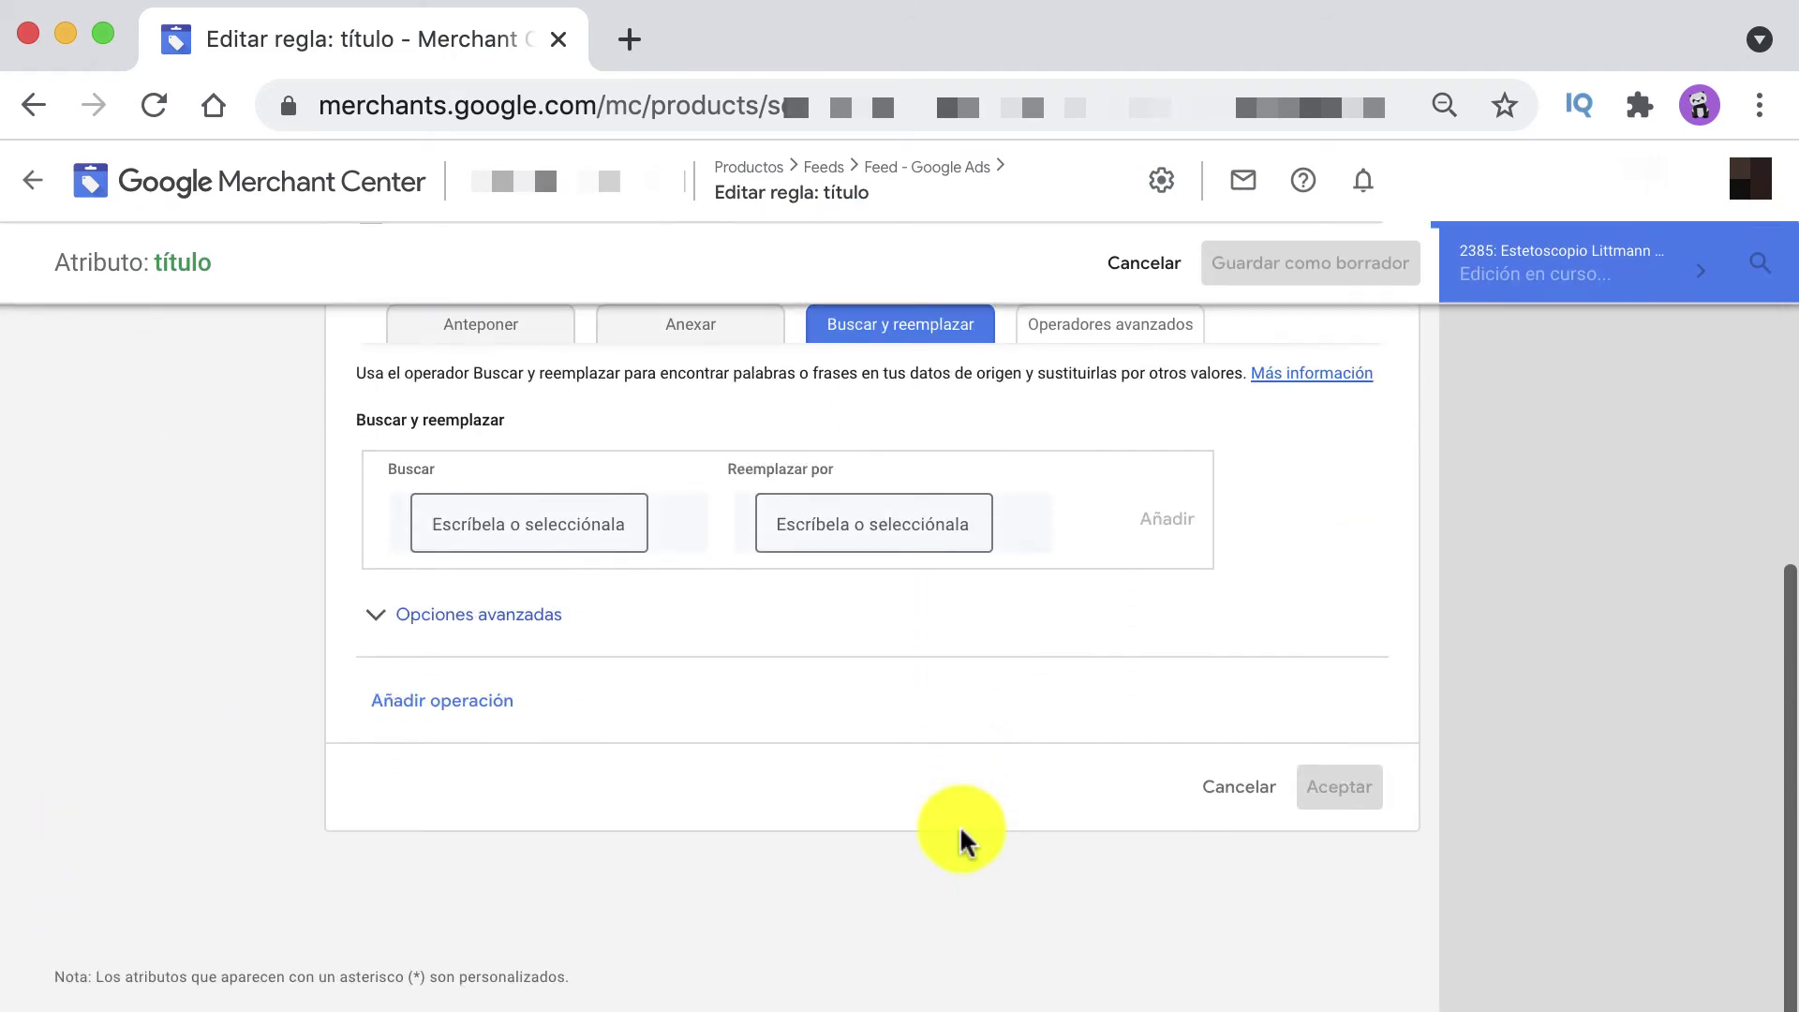
click(482, 514)
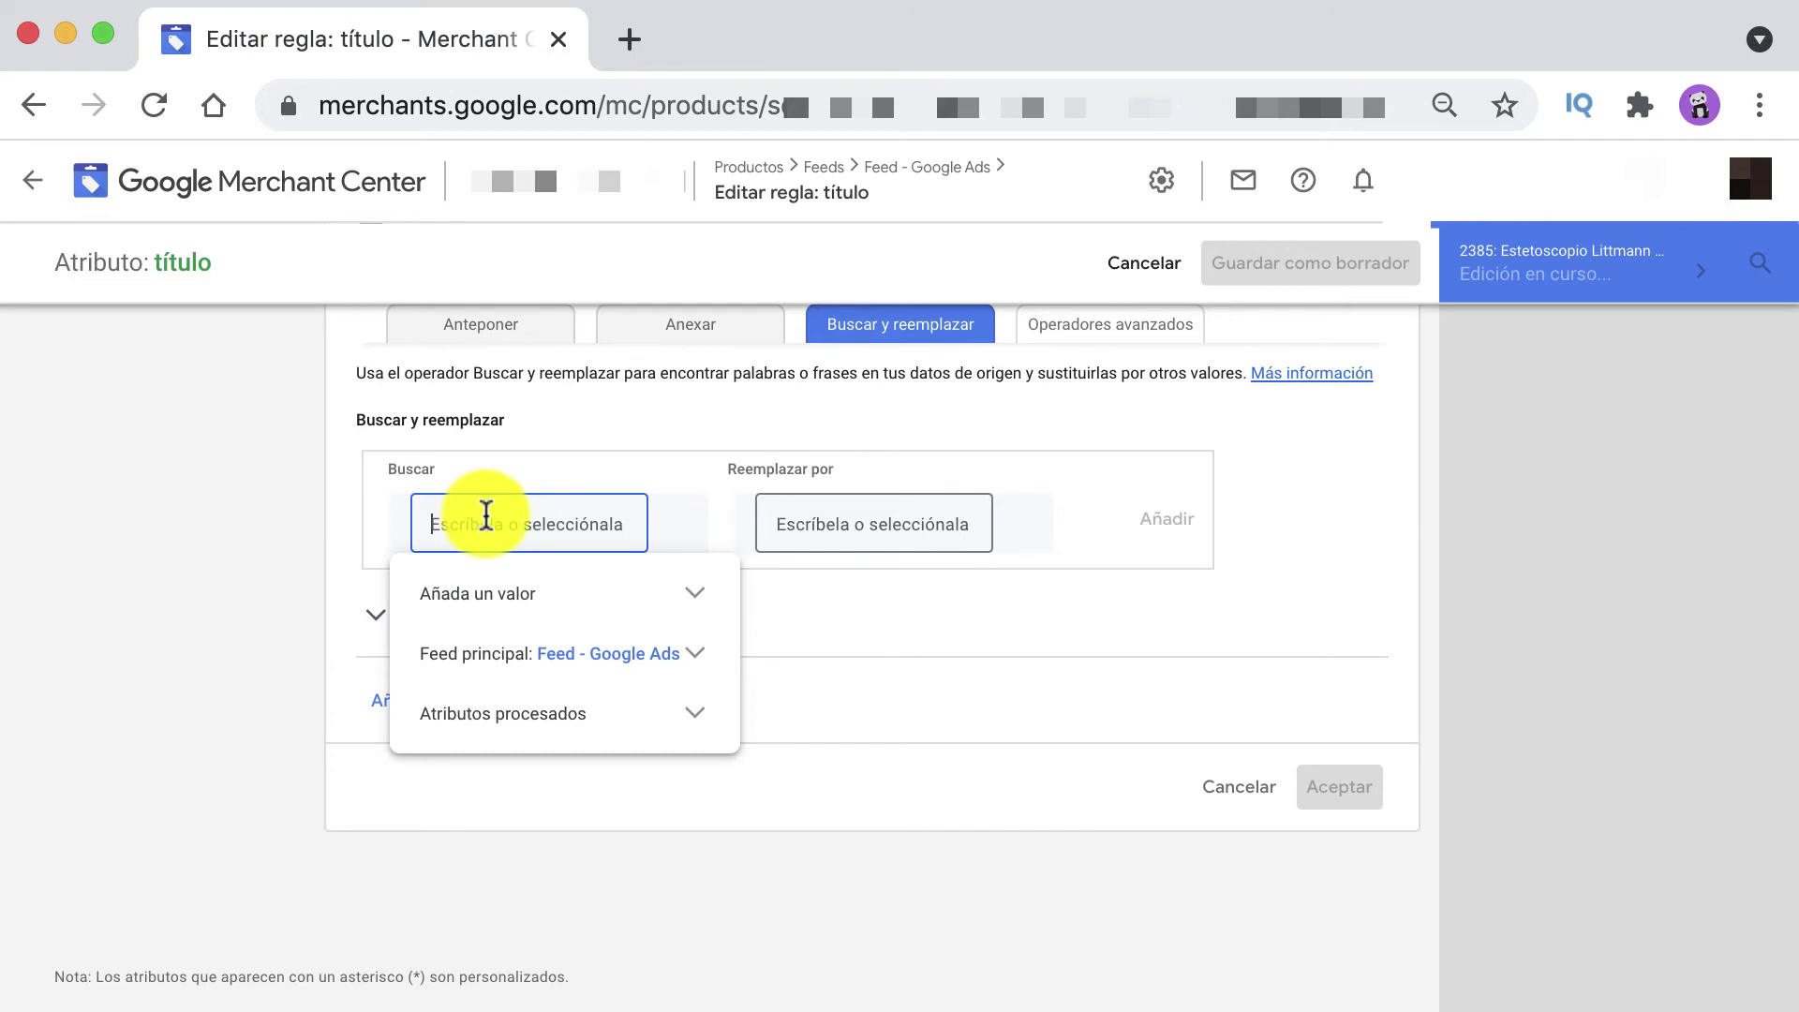
click(503, 645)
scroll(520, 659, down, 3)
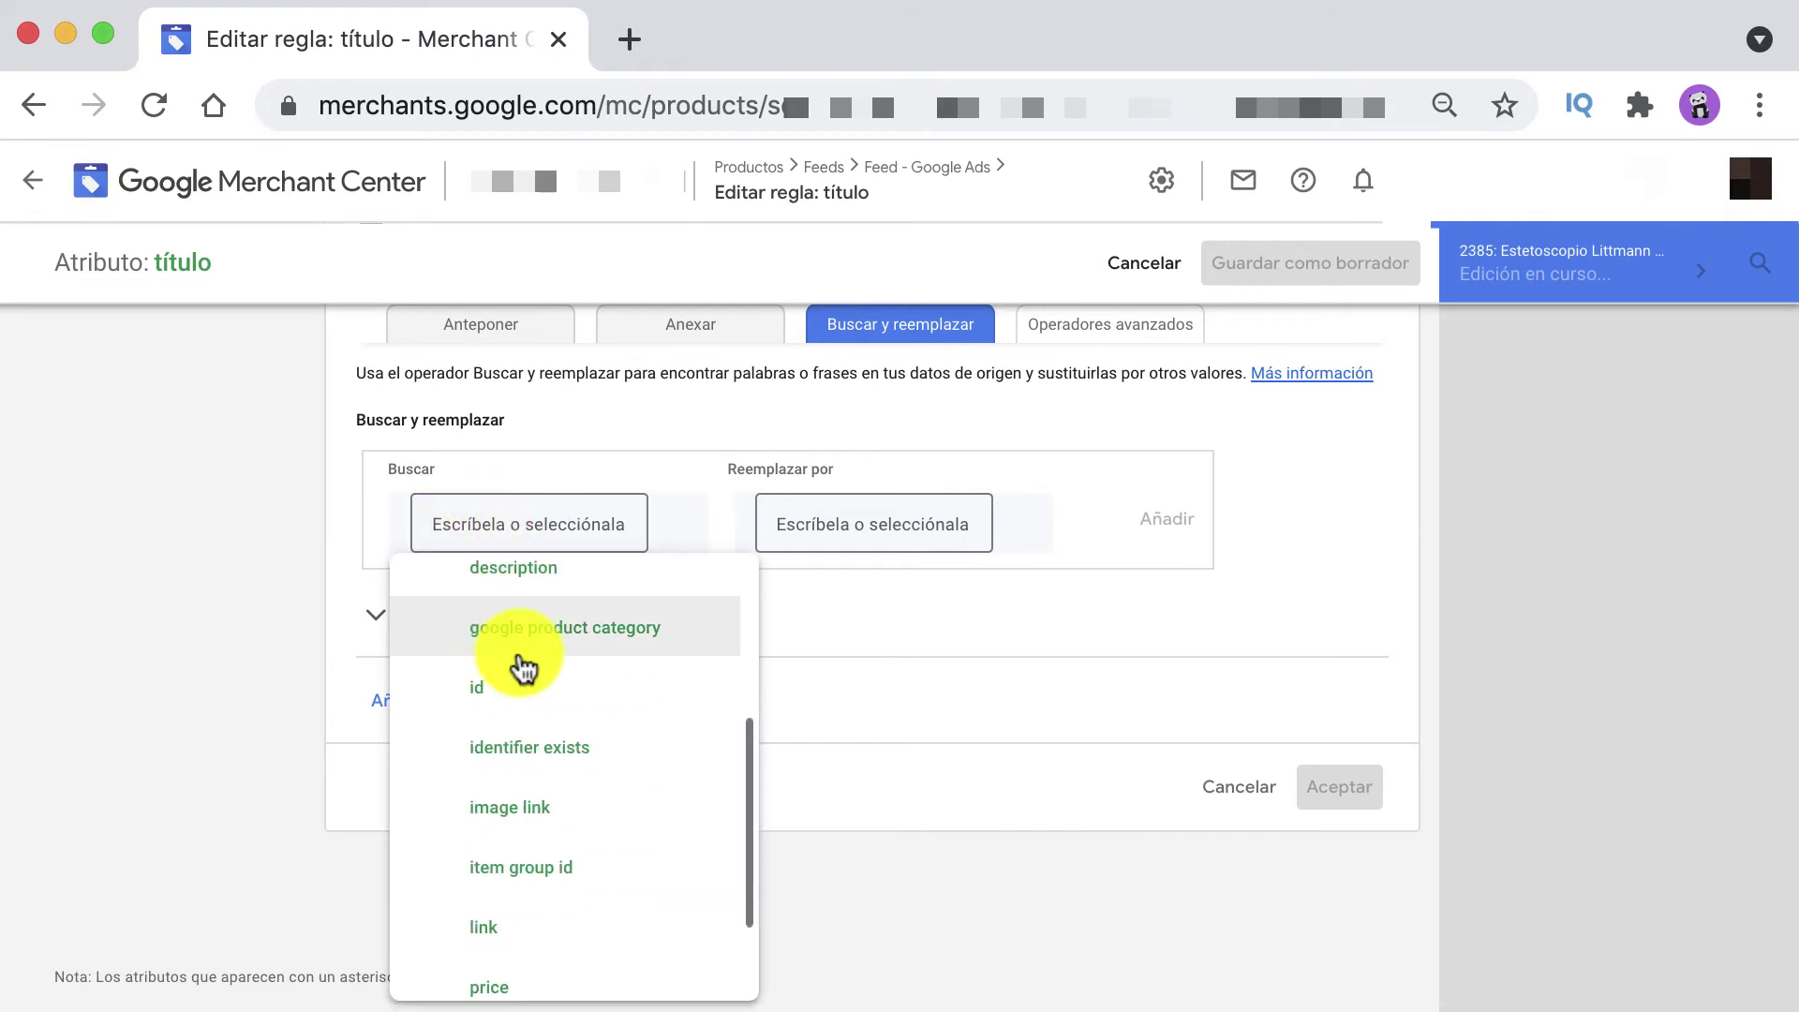
scroll(520, 661, down, 2)
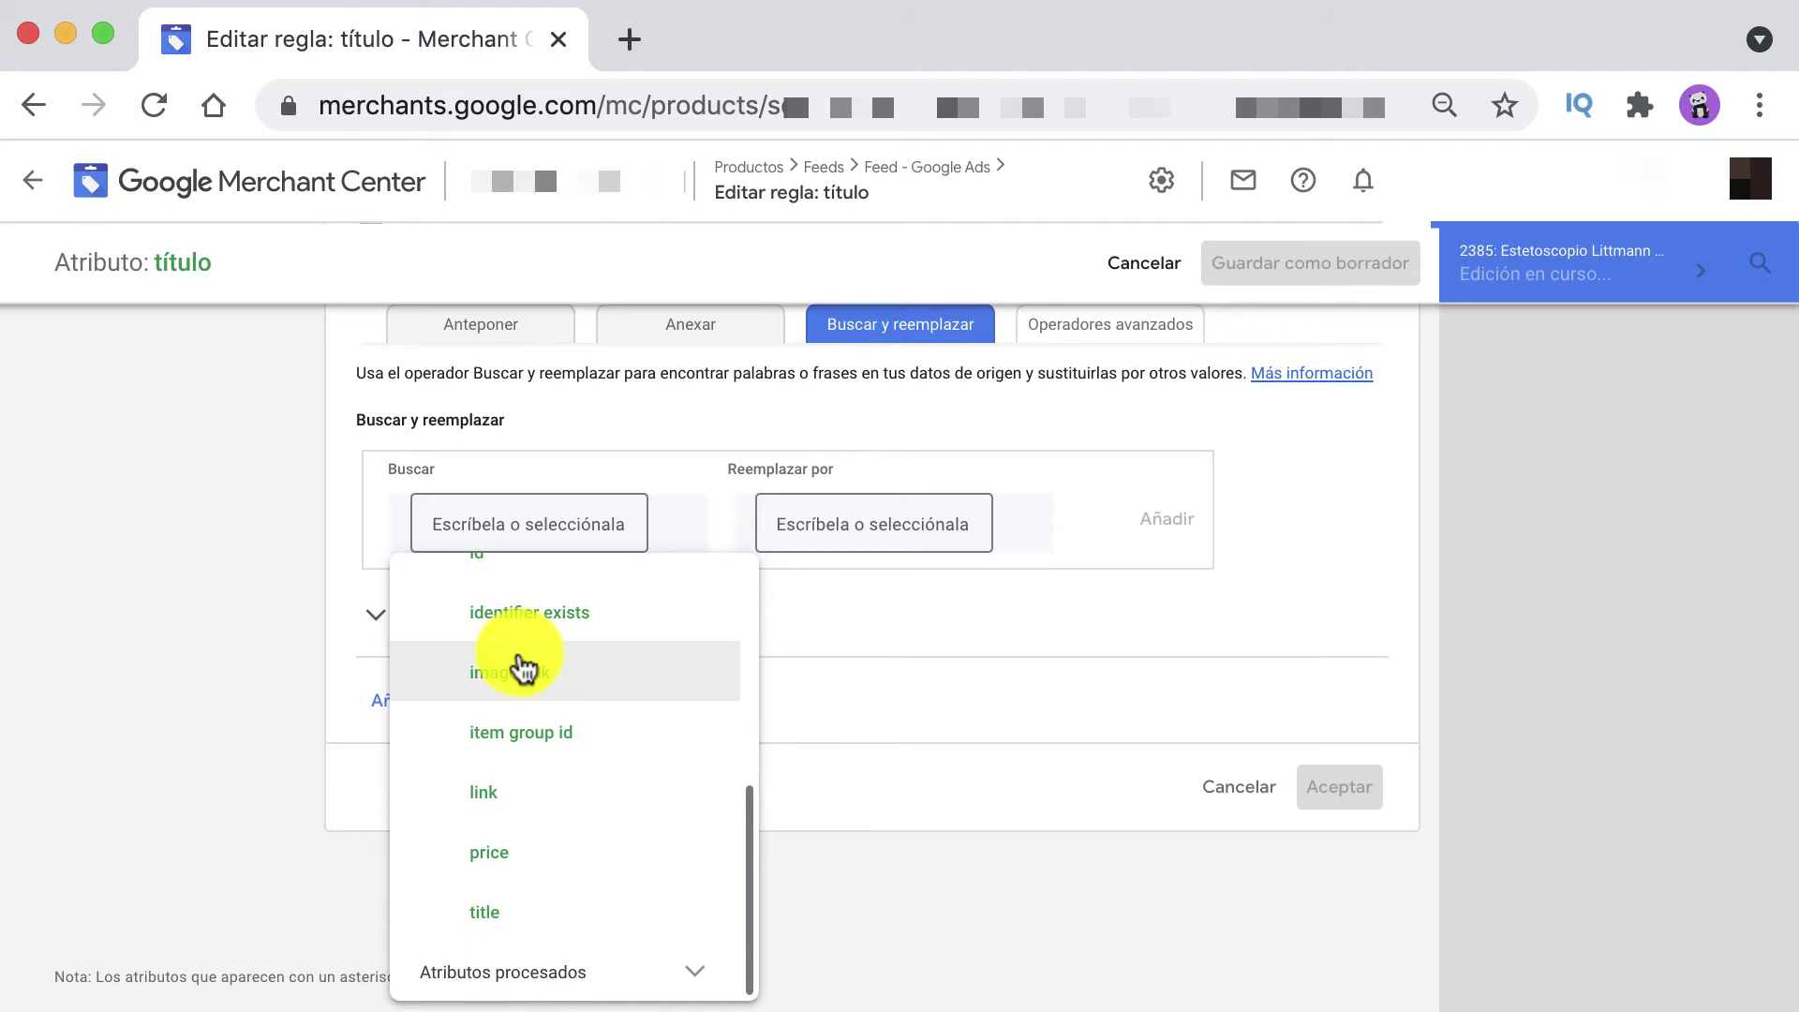
click(585, 920)
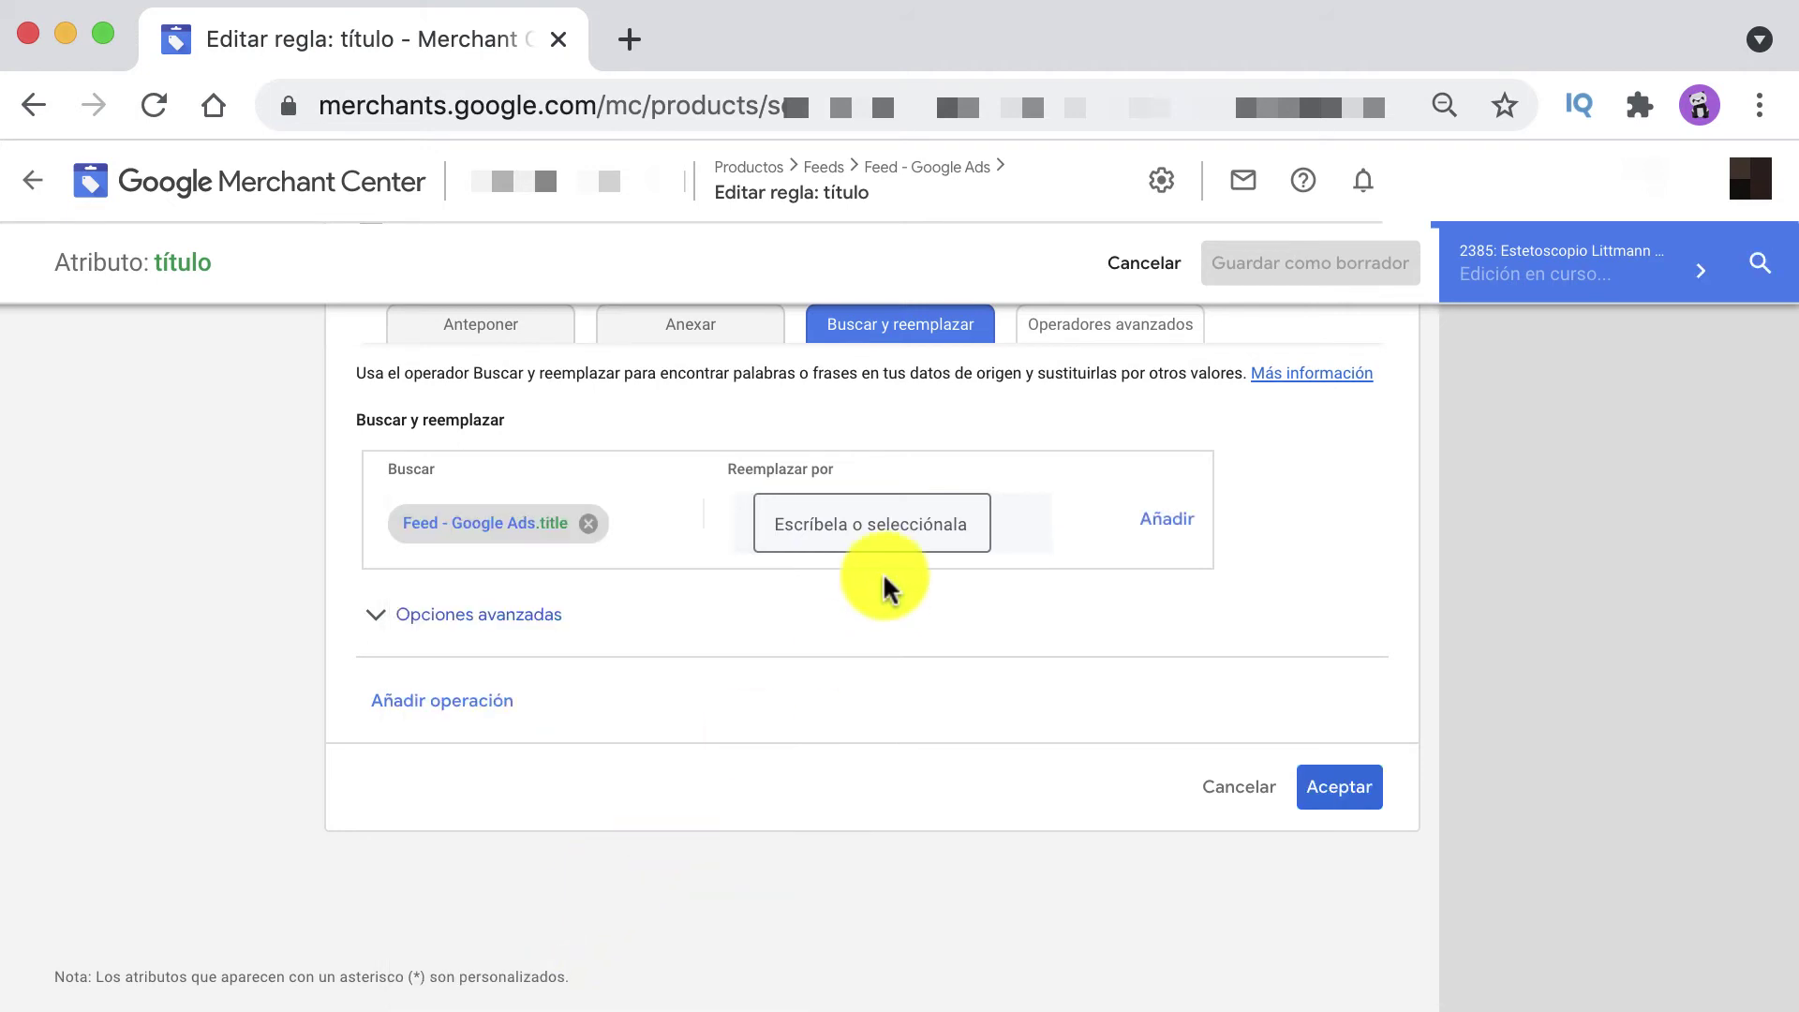
- Set the replacement to the description attribute of "Feed - Google Ads", accept the modification and review the resulting title preview
click(877, 526)
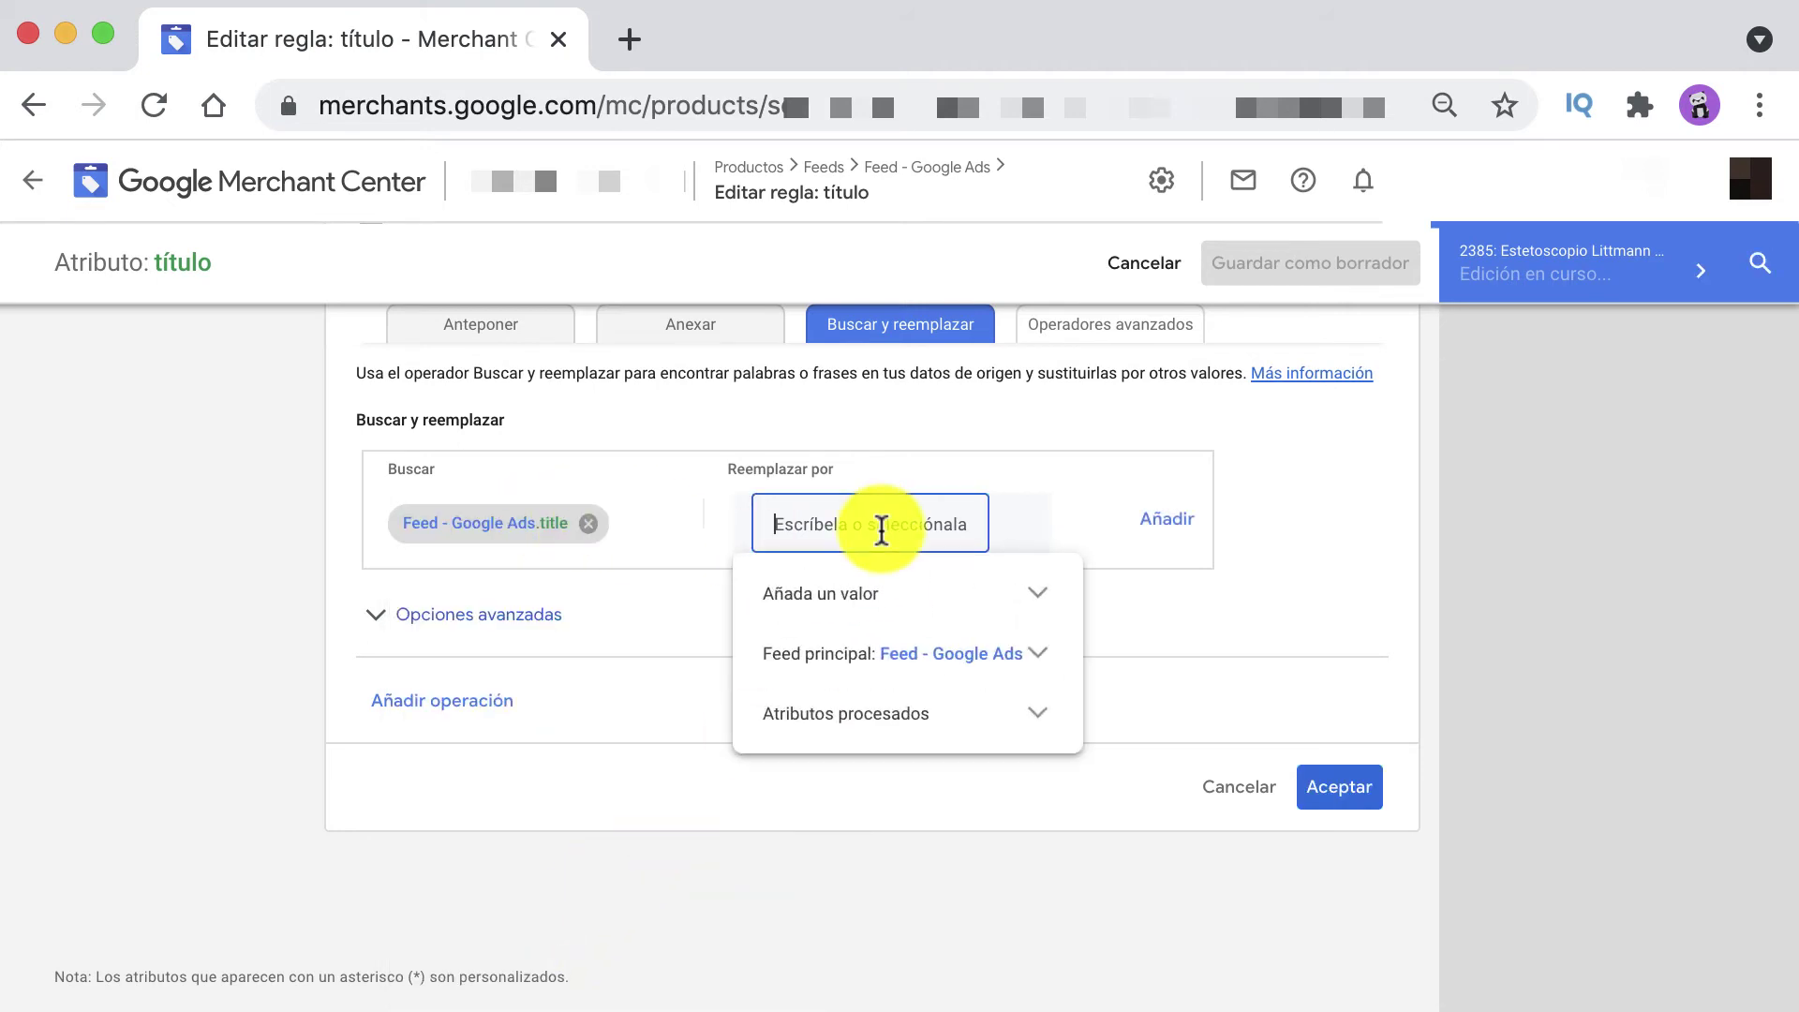
text(desc)
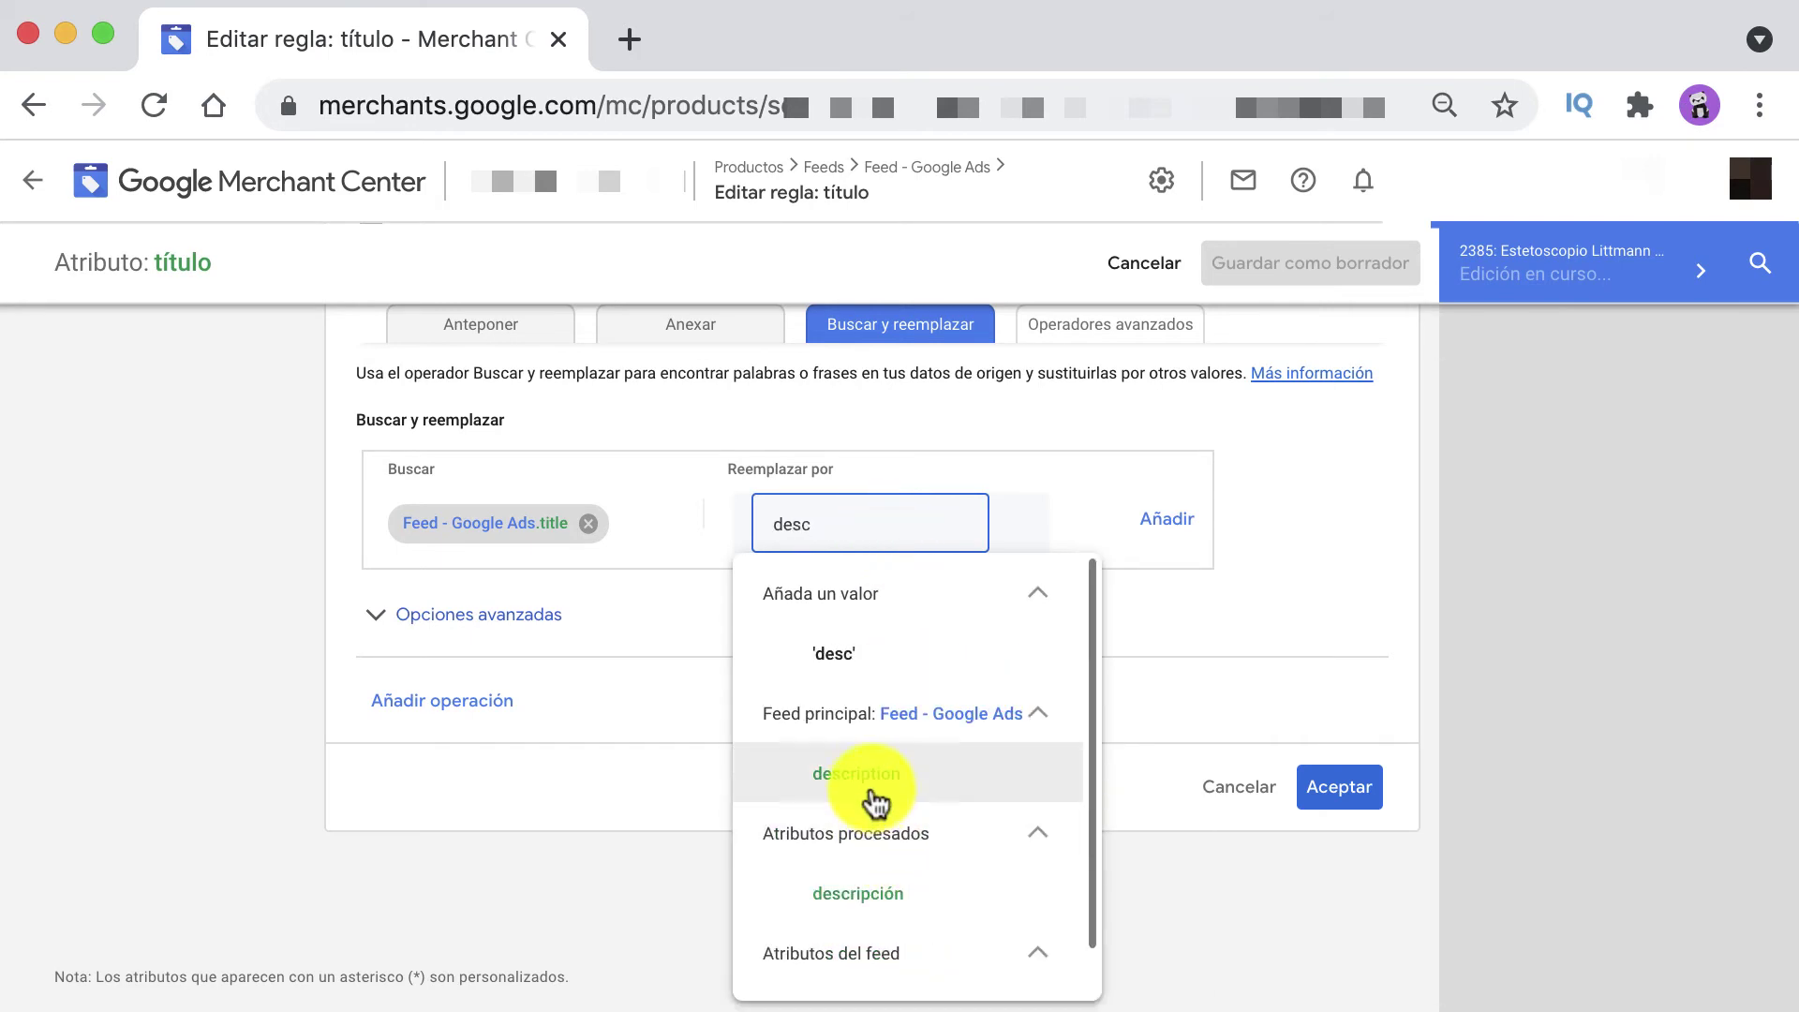
click(874, 797)
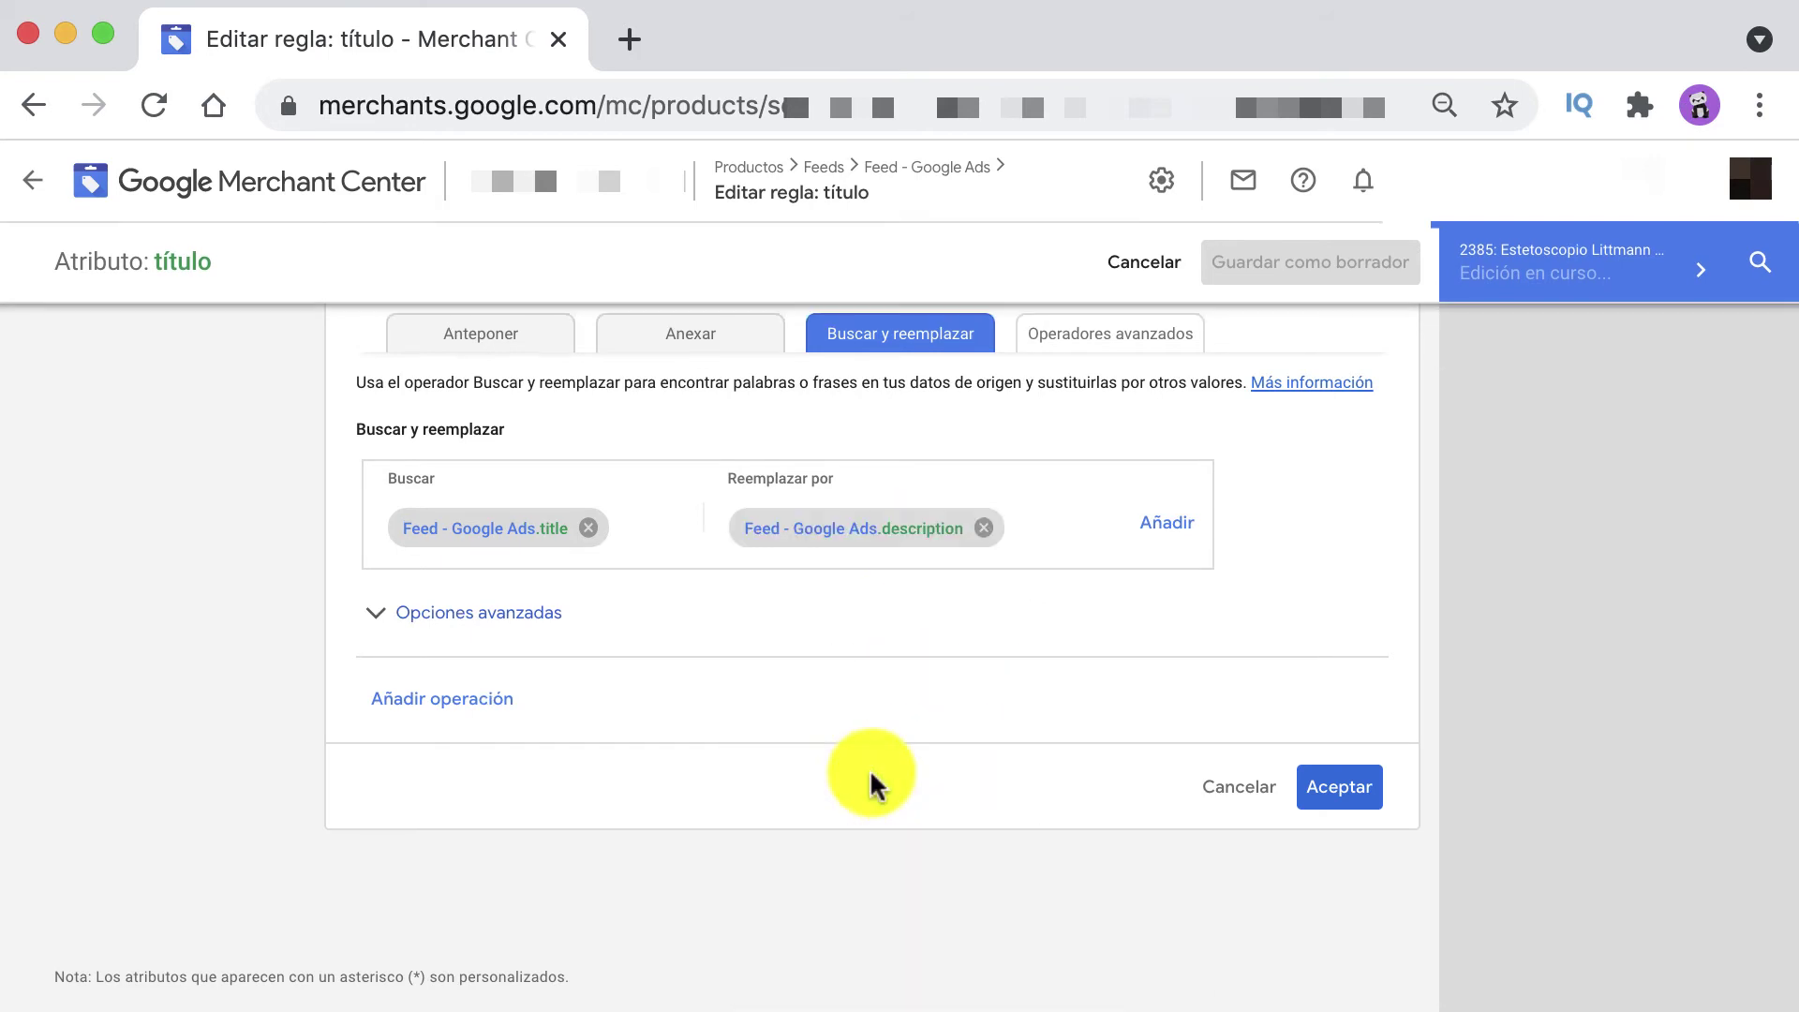
click(1338, 790)
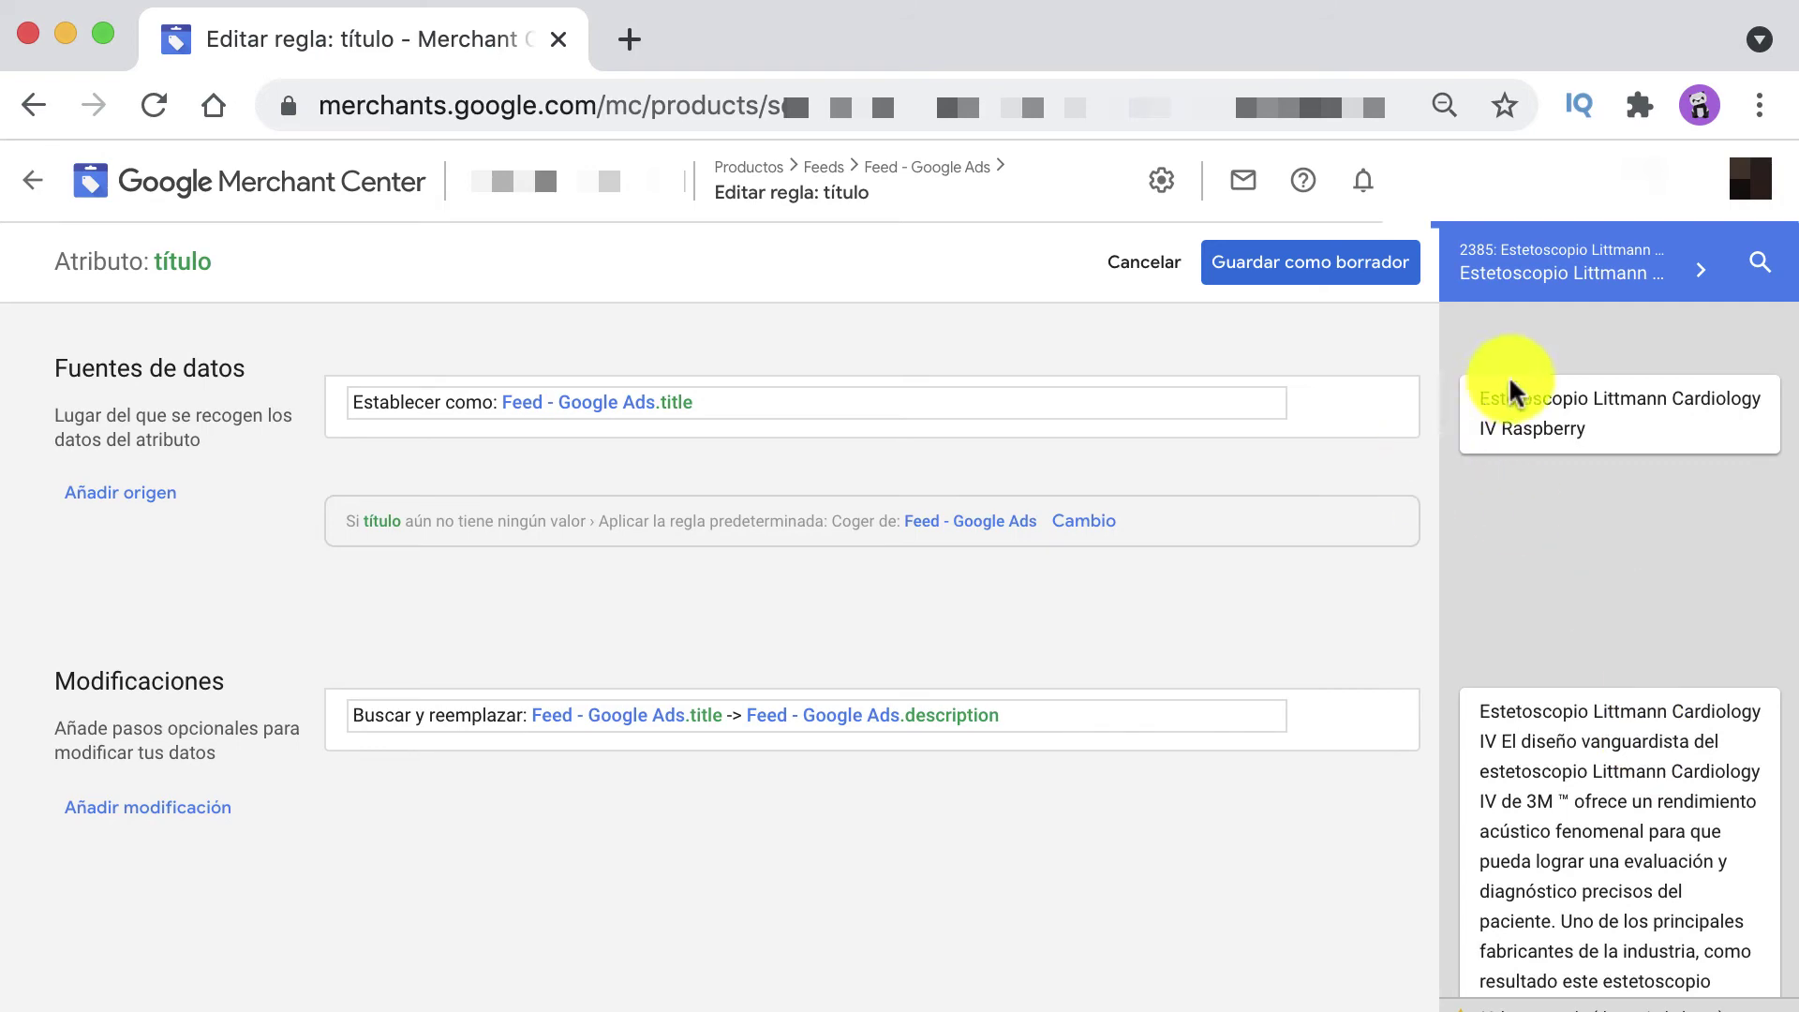
scroll(1610, 613, down, 2)
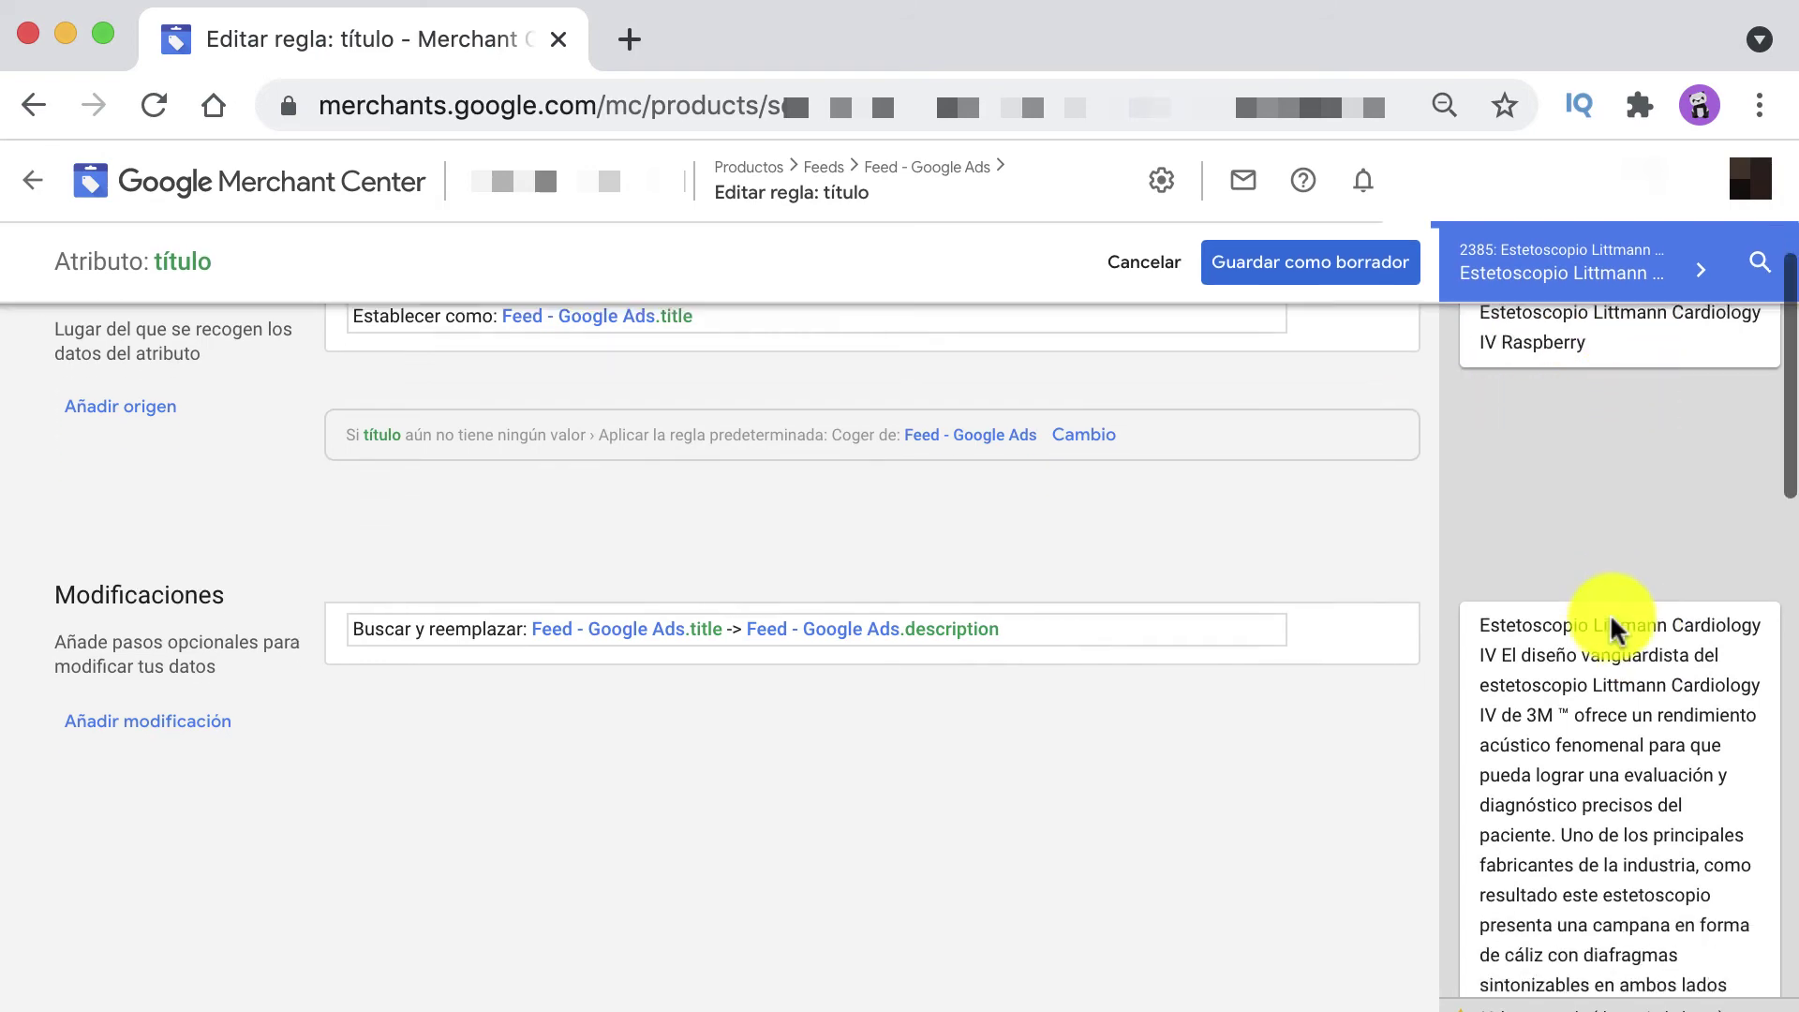
scroll(1610, 613, down, 10)
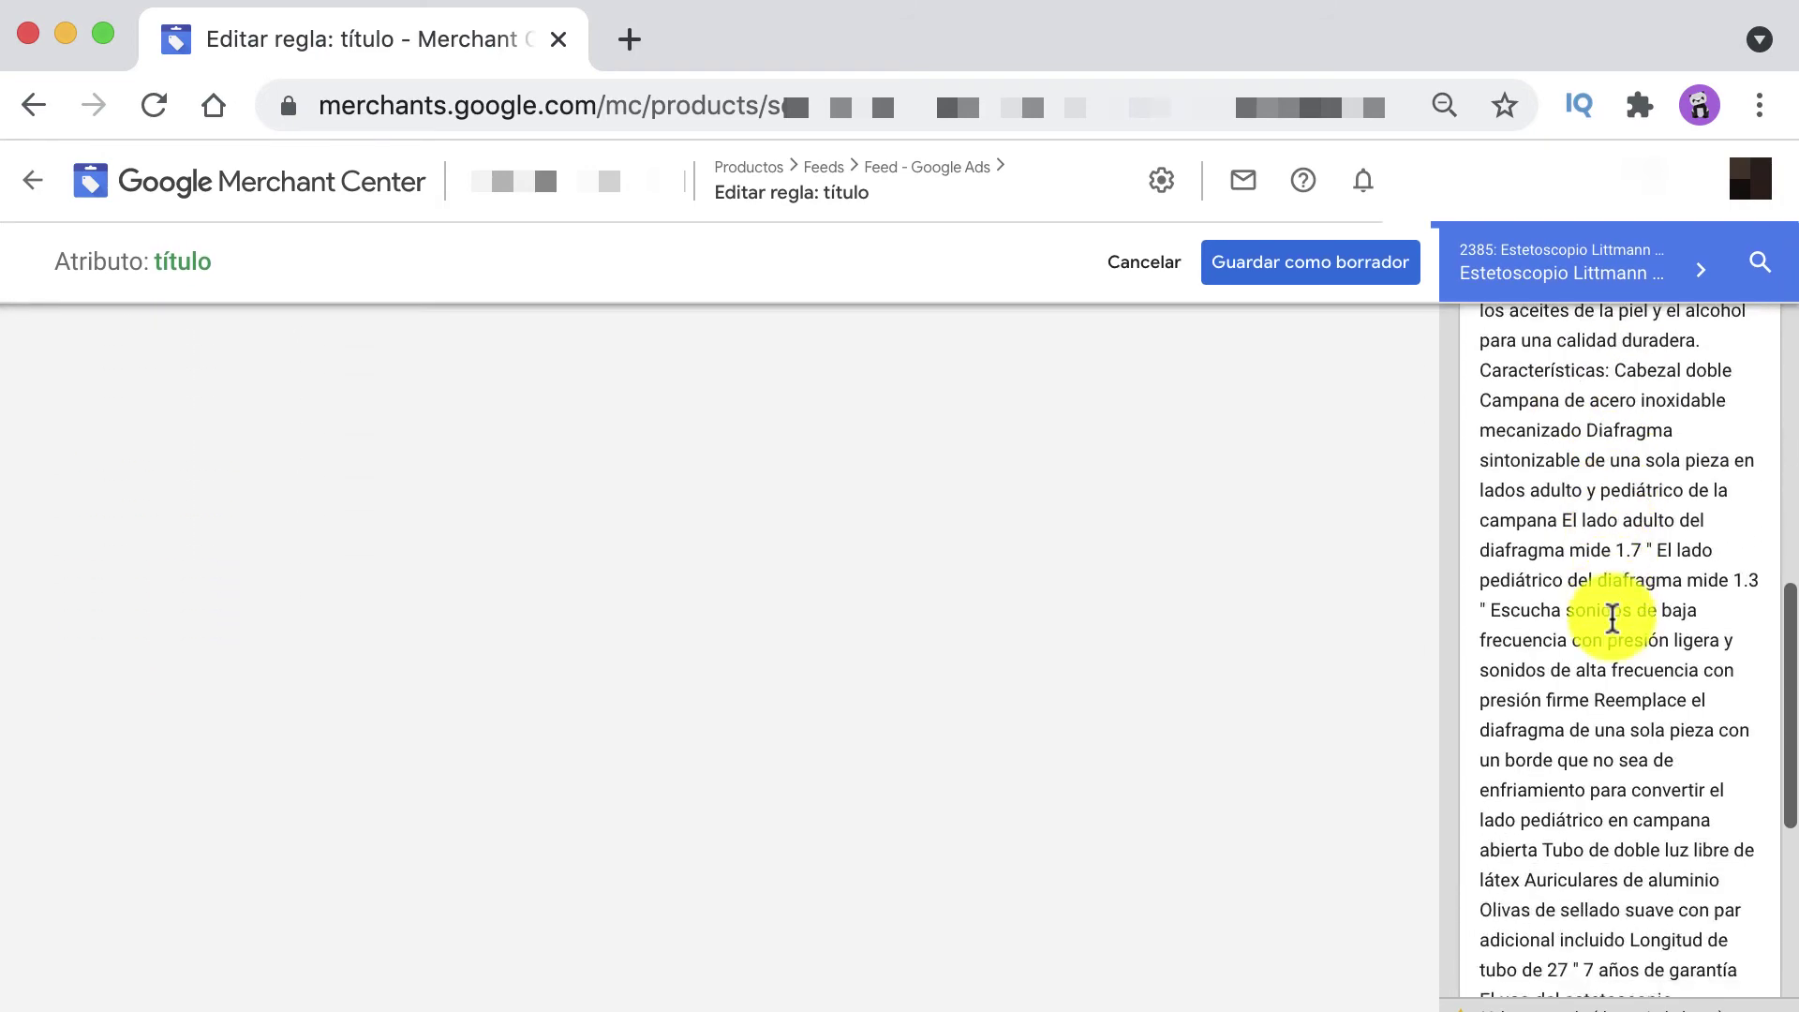
- Reopen the "Buscar y reemplazar" modification of título and remove the description attribute from its replacement
scroll(1612, 619, down, 5)
scroll(1612, 619, up, 15)
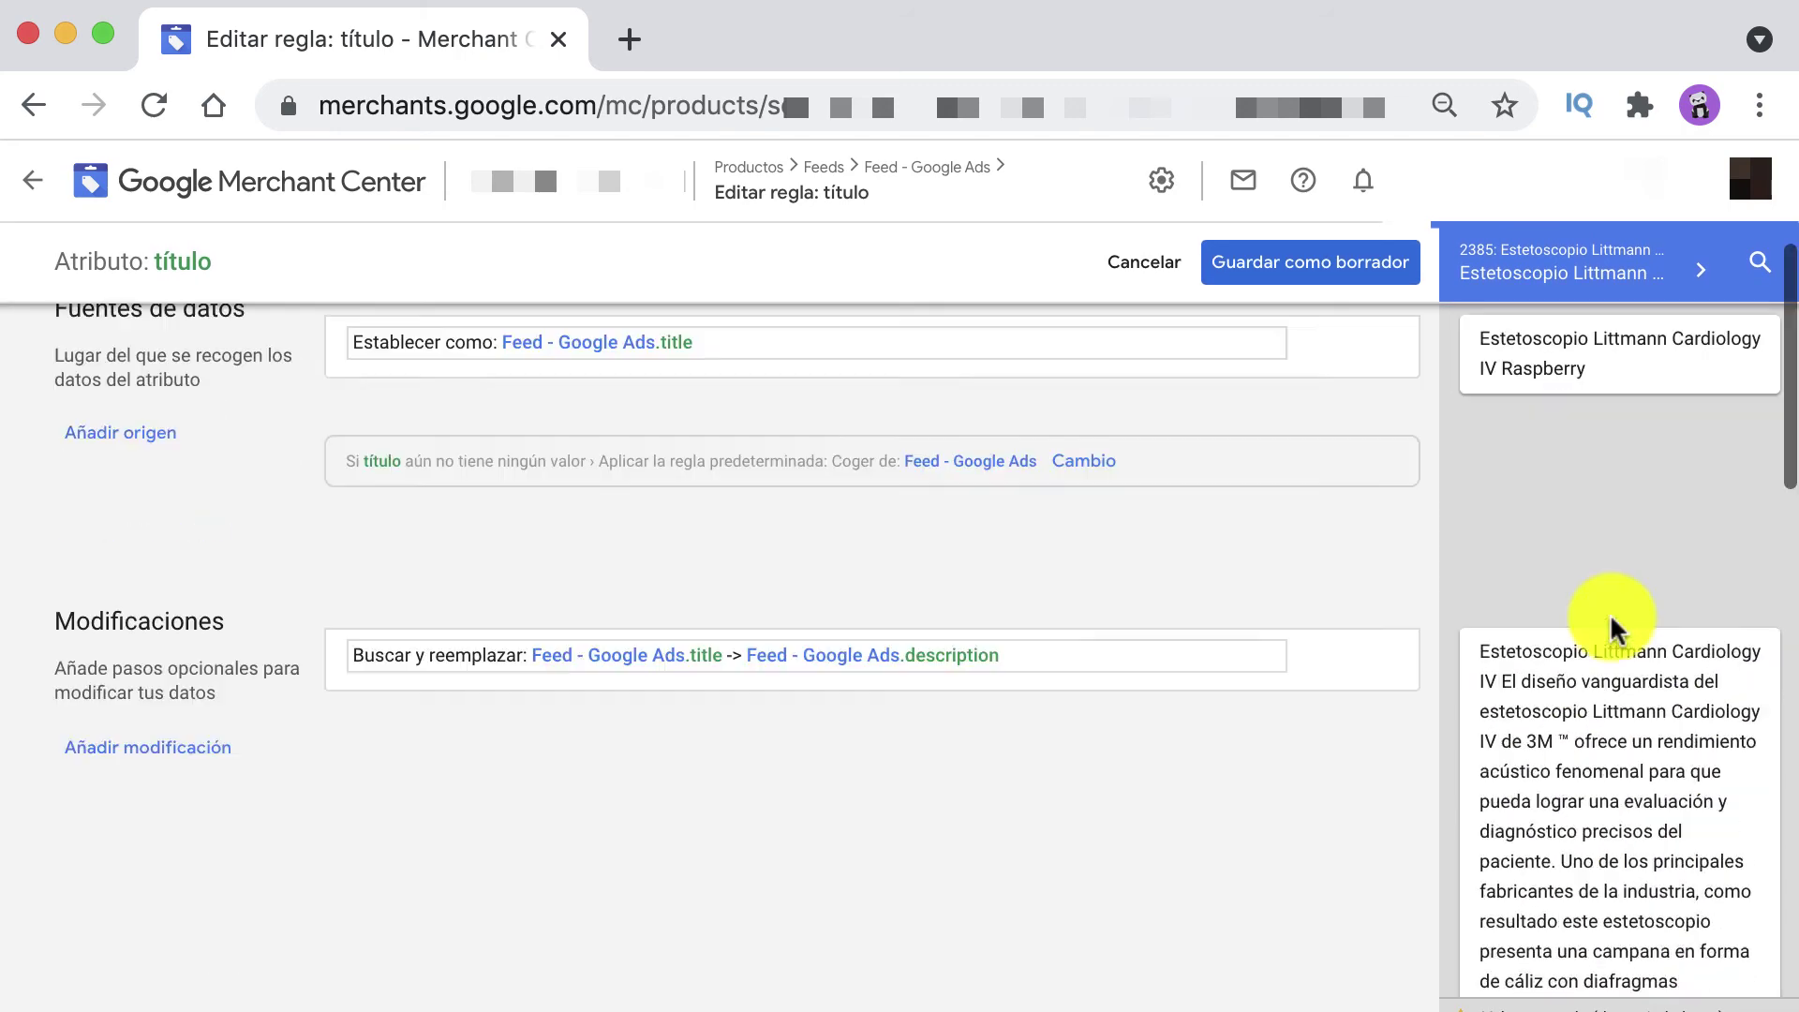
scroll(1610, 613, up, 1)
click(782, 722)
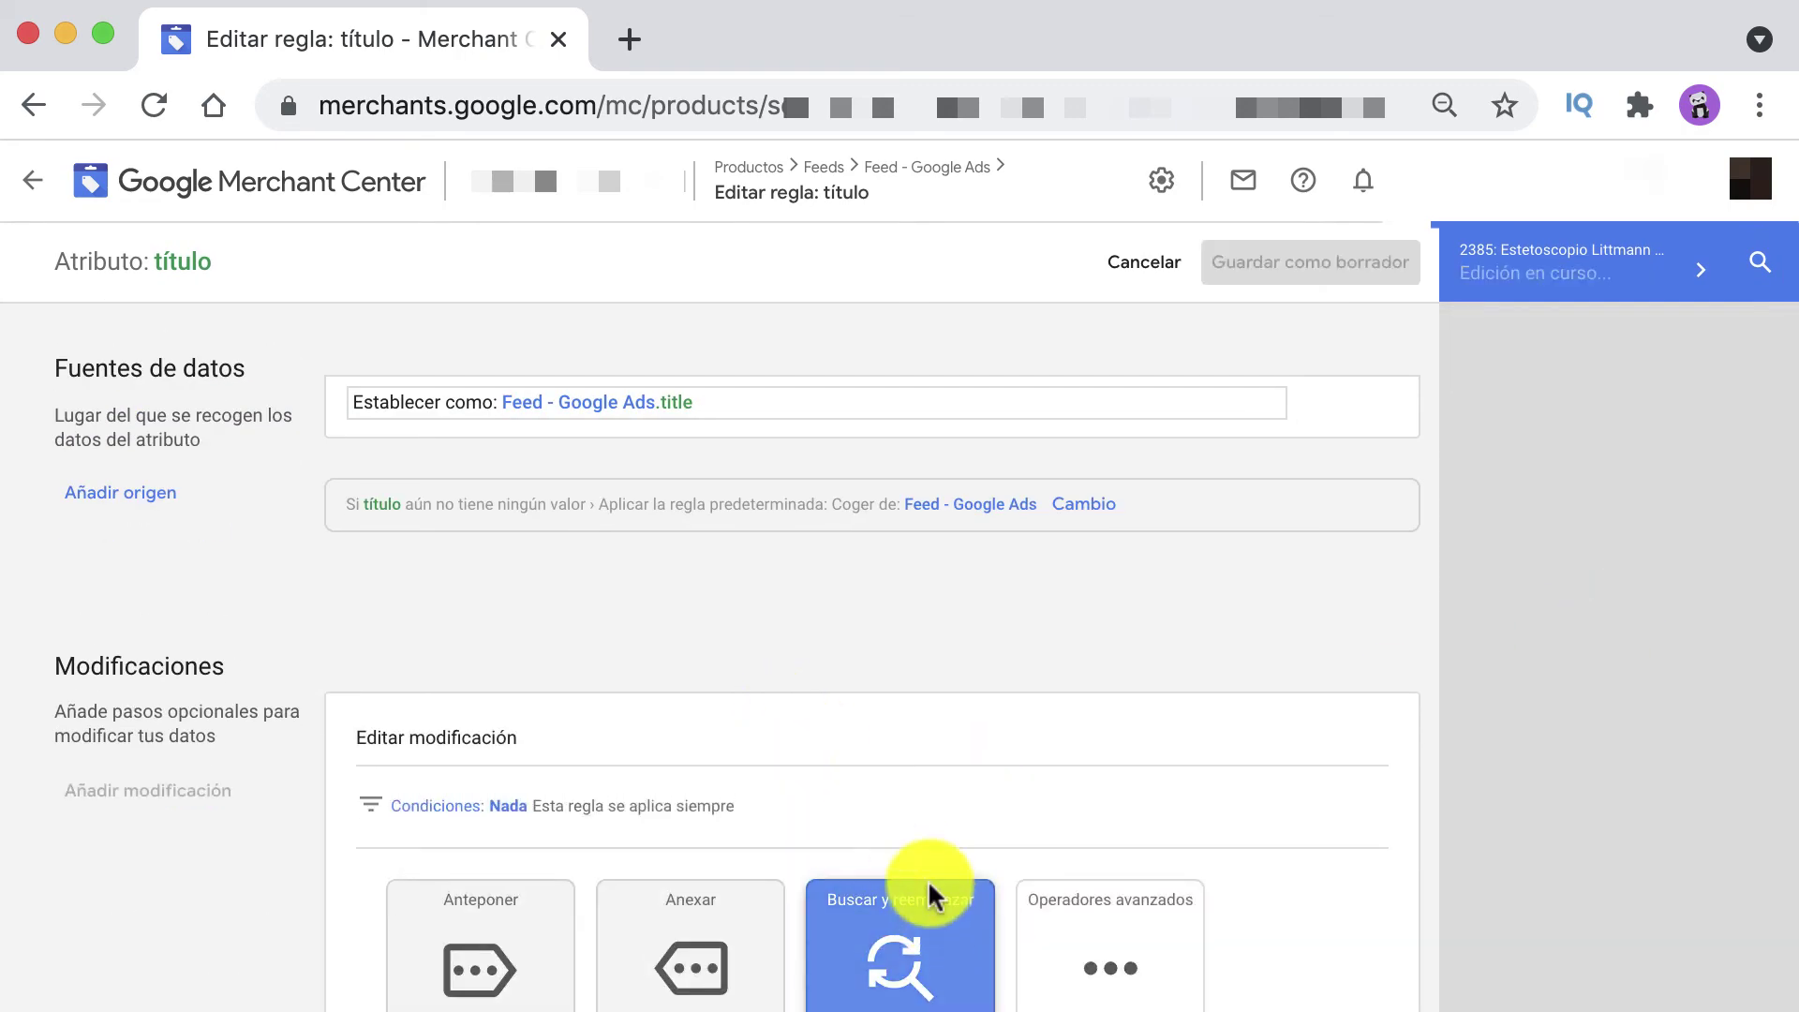
scroll(928, 865, down, 7)
scroll(937, 844, up, 1)
click(986, 627)
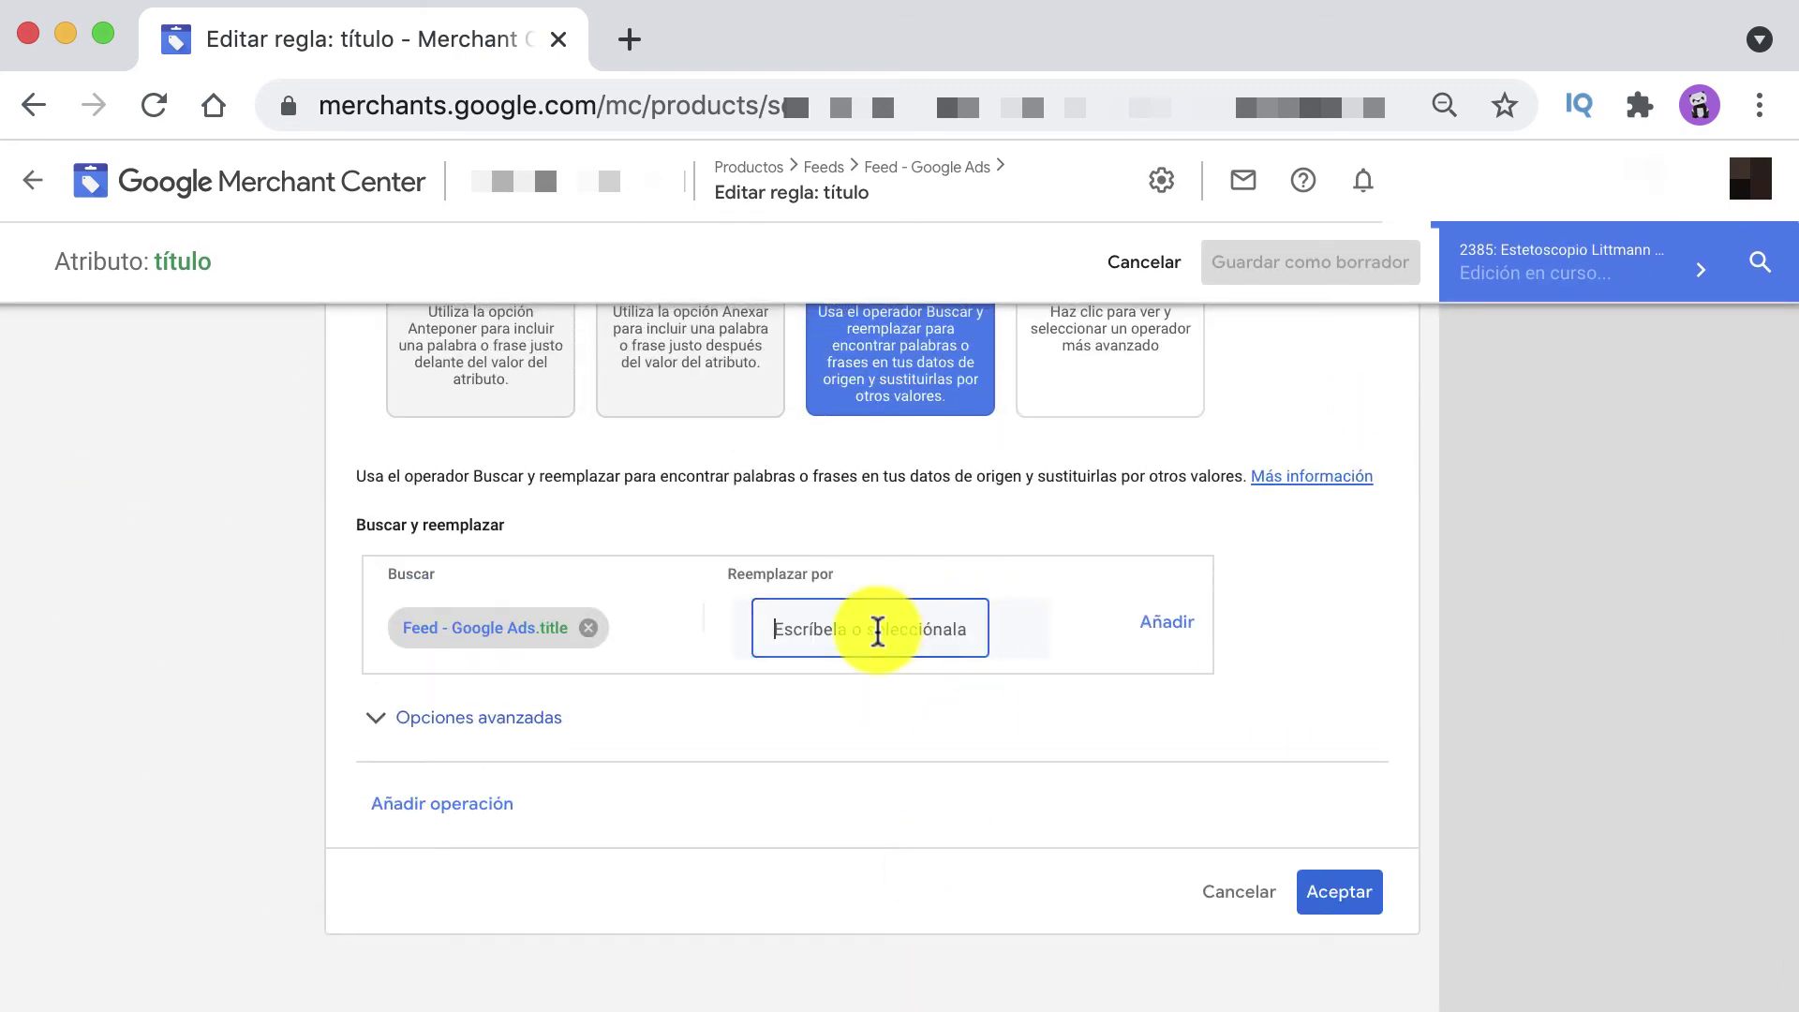
- Set the replacement for the title attribute to the literal value 'Littmann' and accept the modification
click(878, 631)
text(Lit)
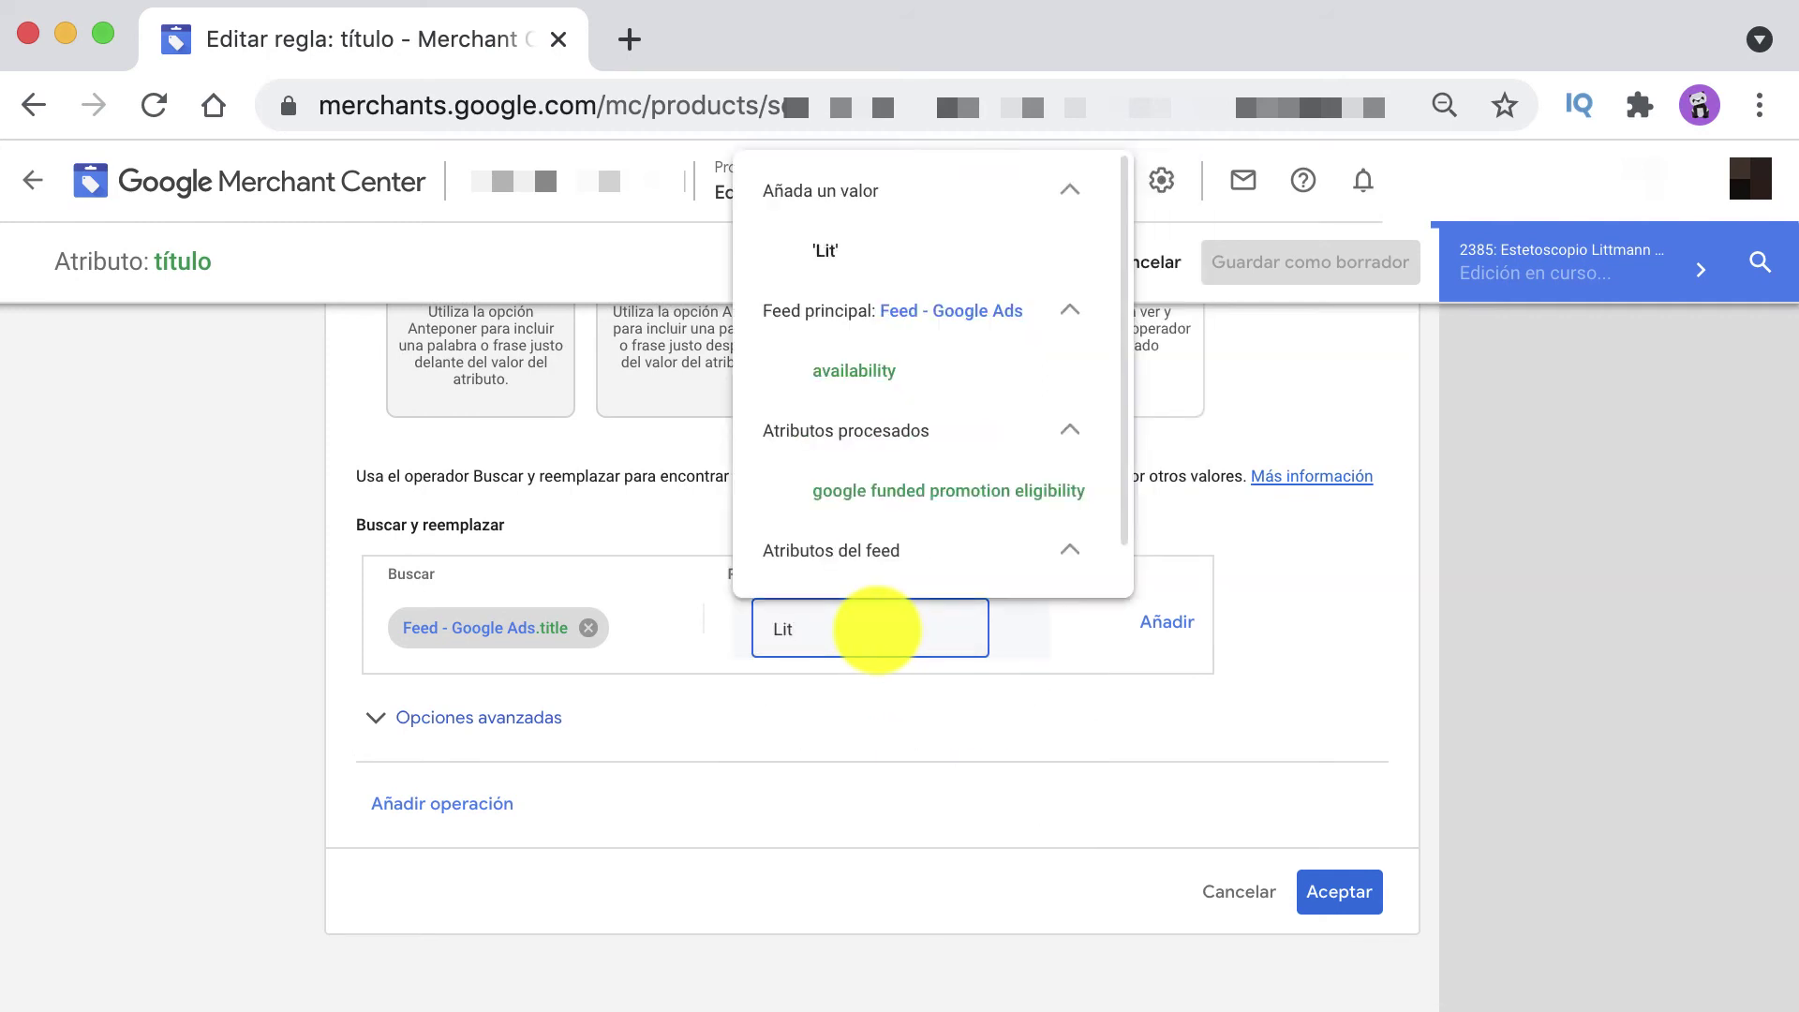
text(tmann)
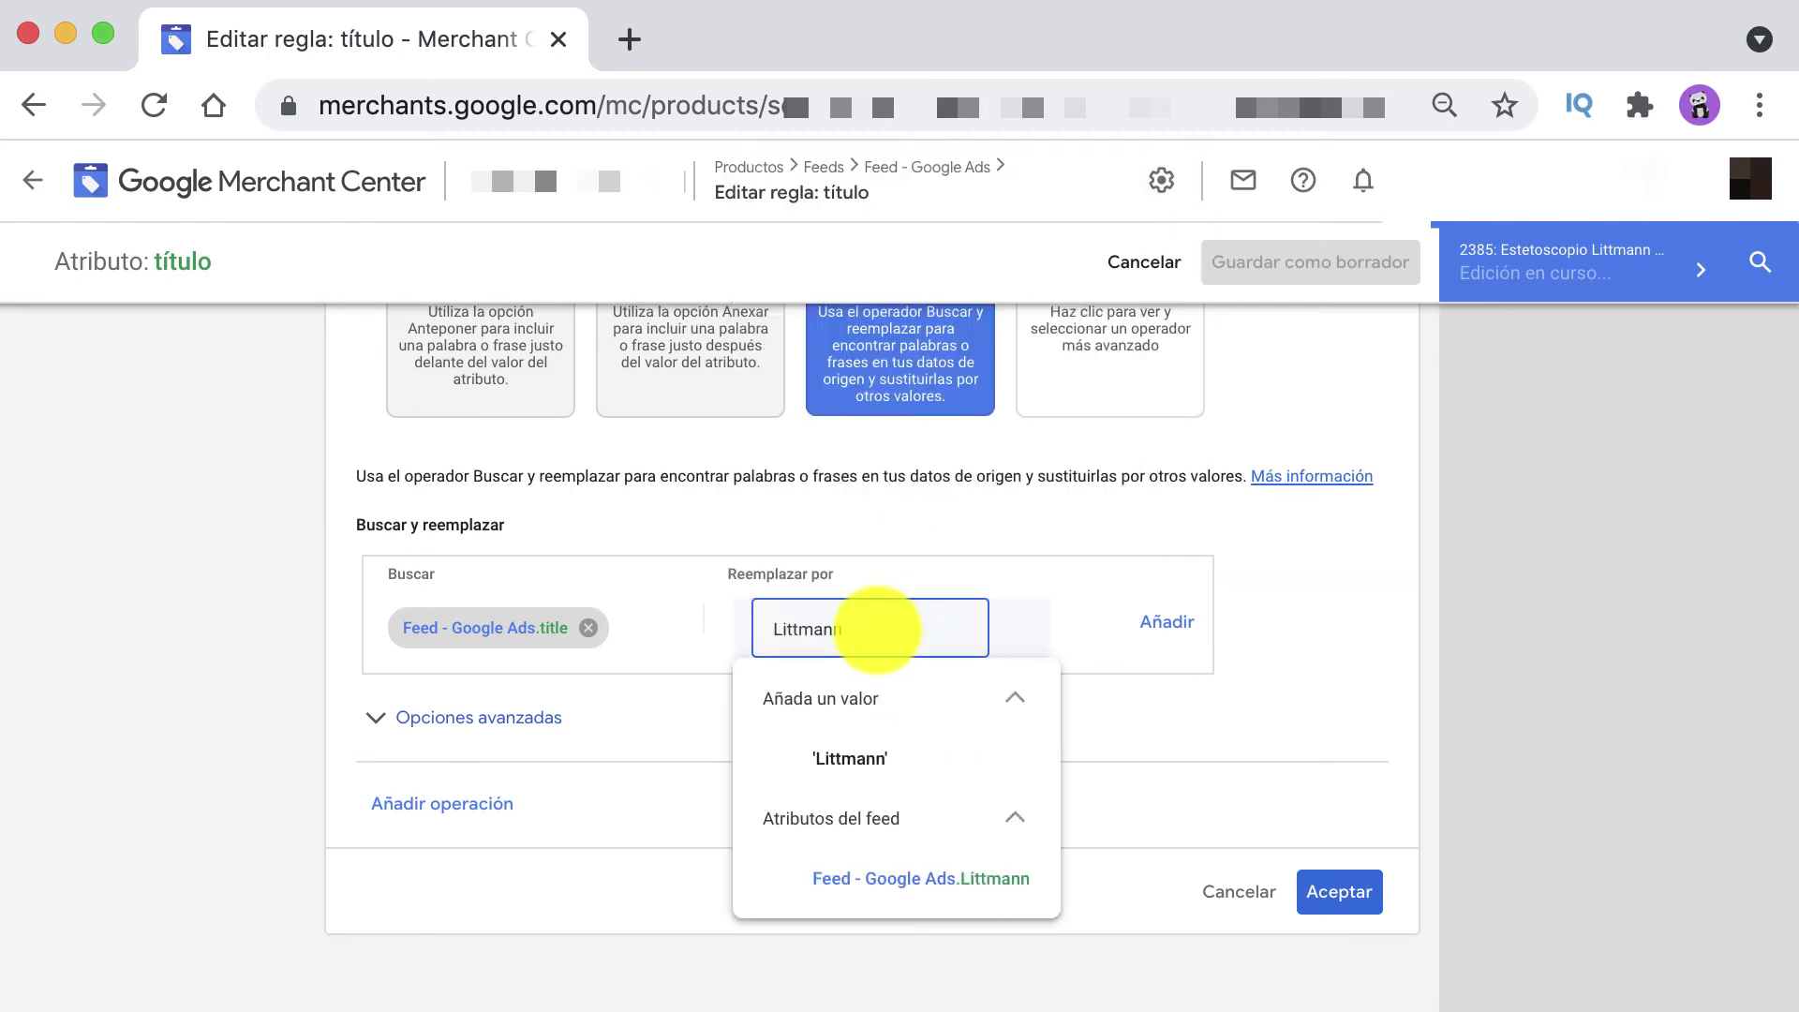
key(BackSpace)
key(BackSpace)
key(BackSpace)
key(BackSpace)
text(man)
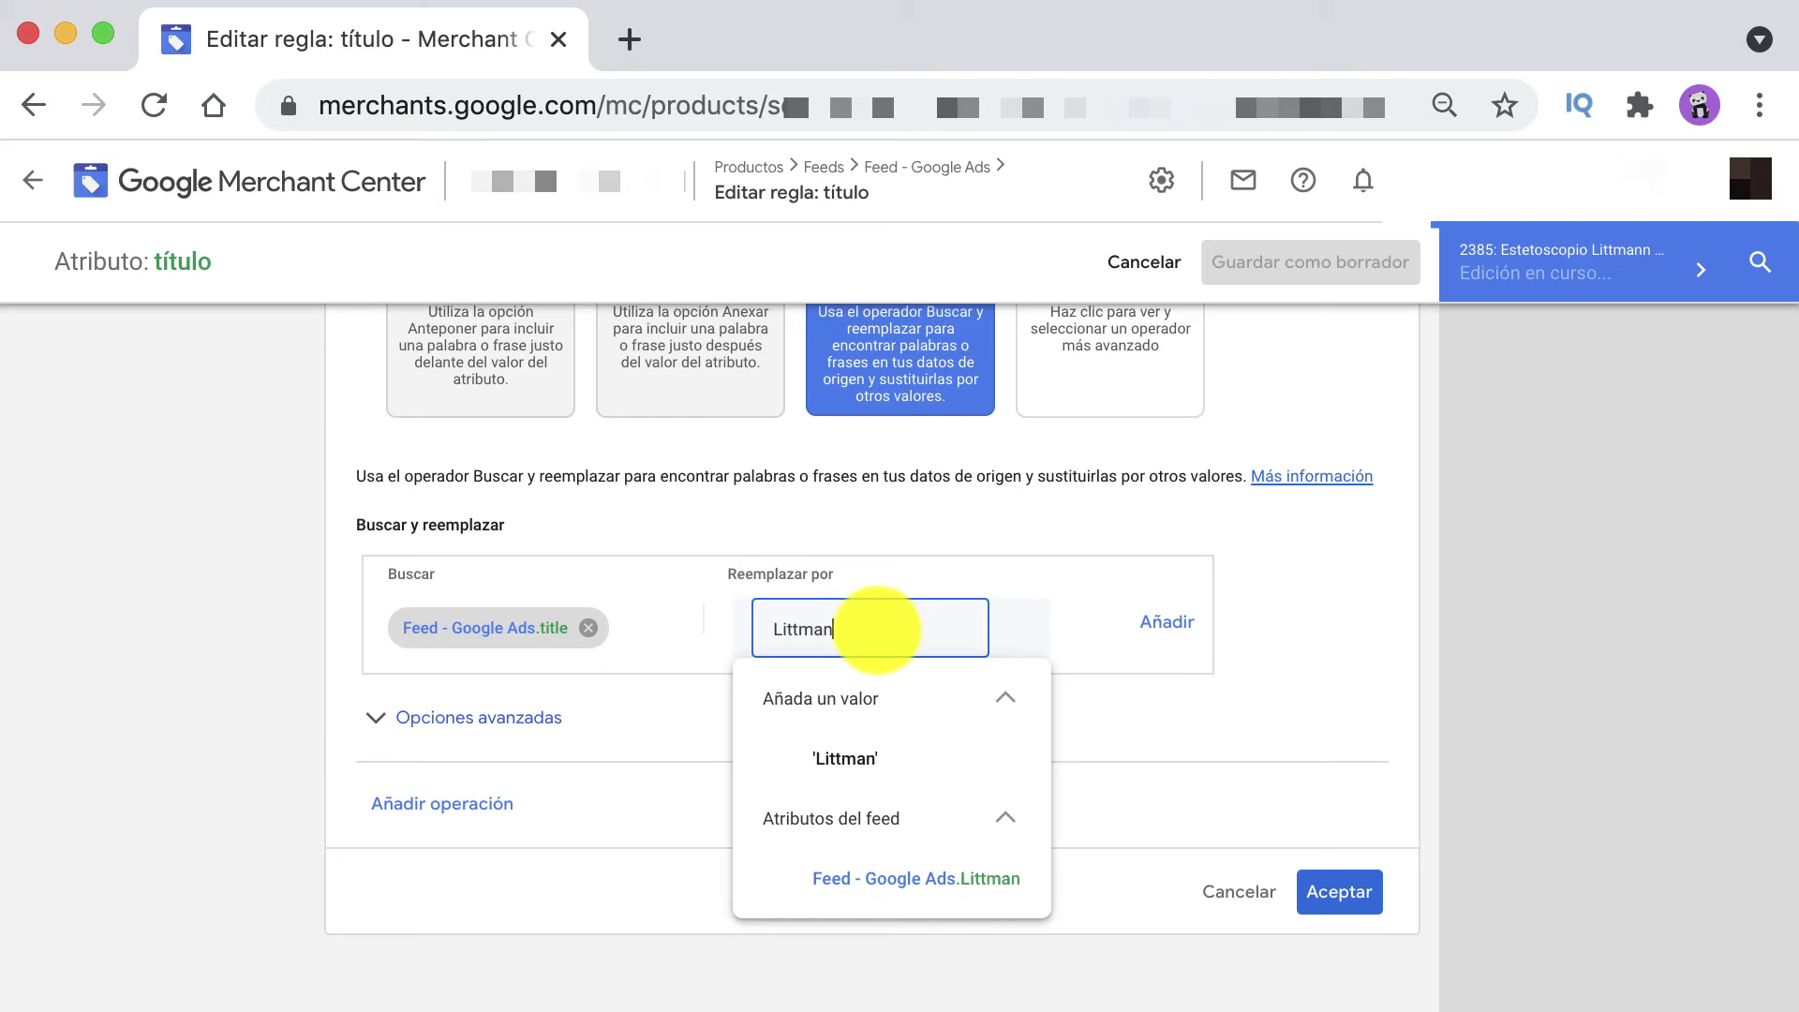
key(BackSpace)
key(BackSpace)
key(BackSpace)
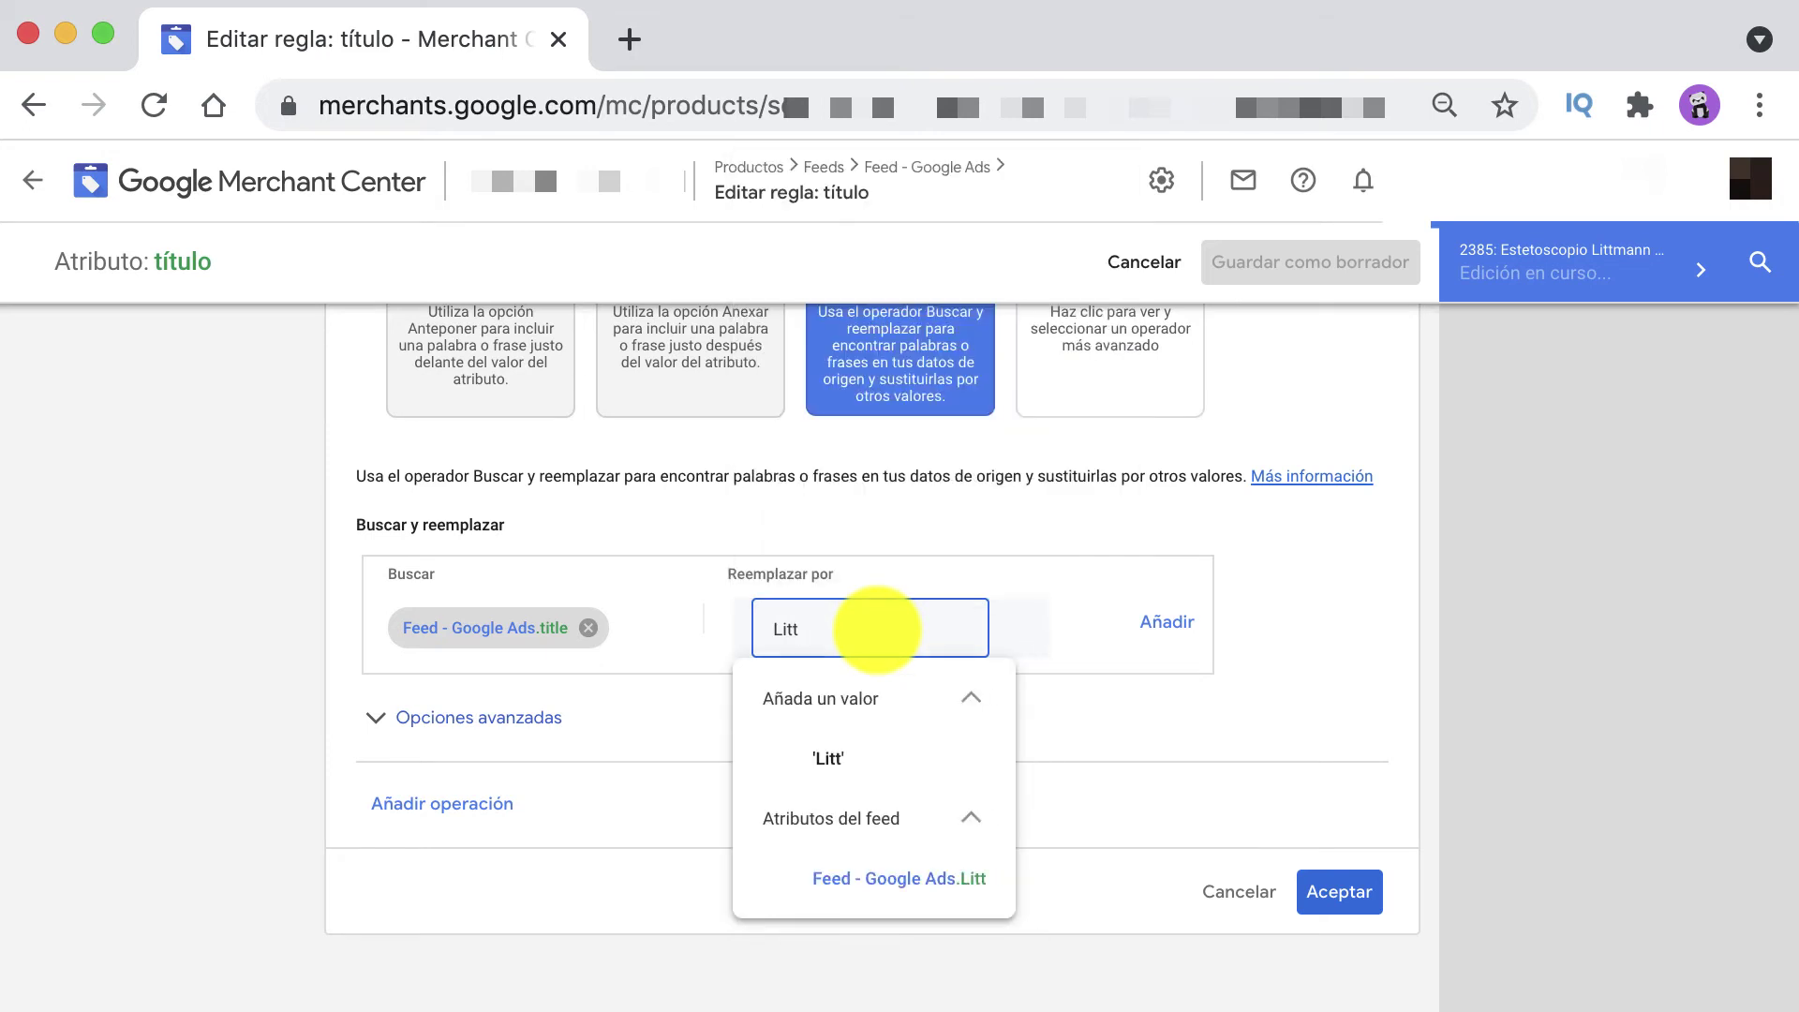
text(ma)
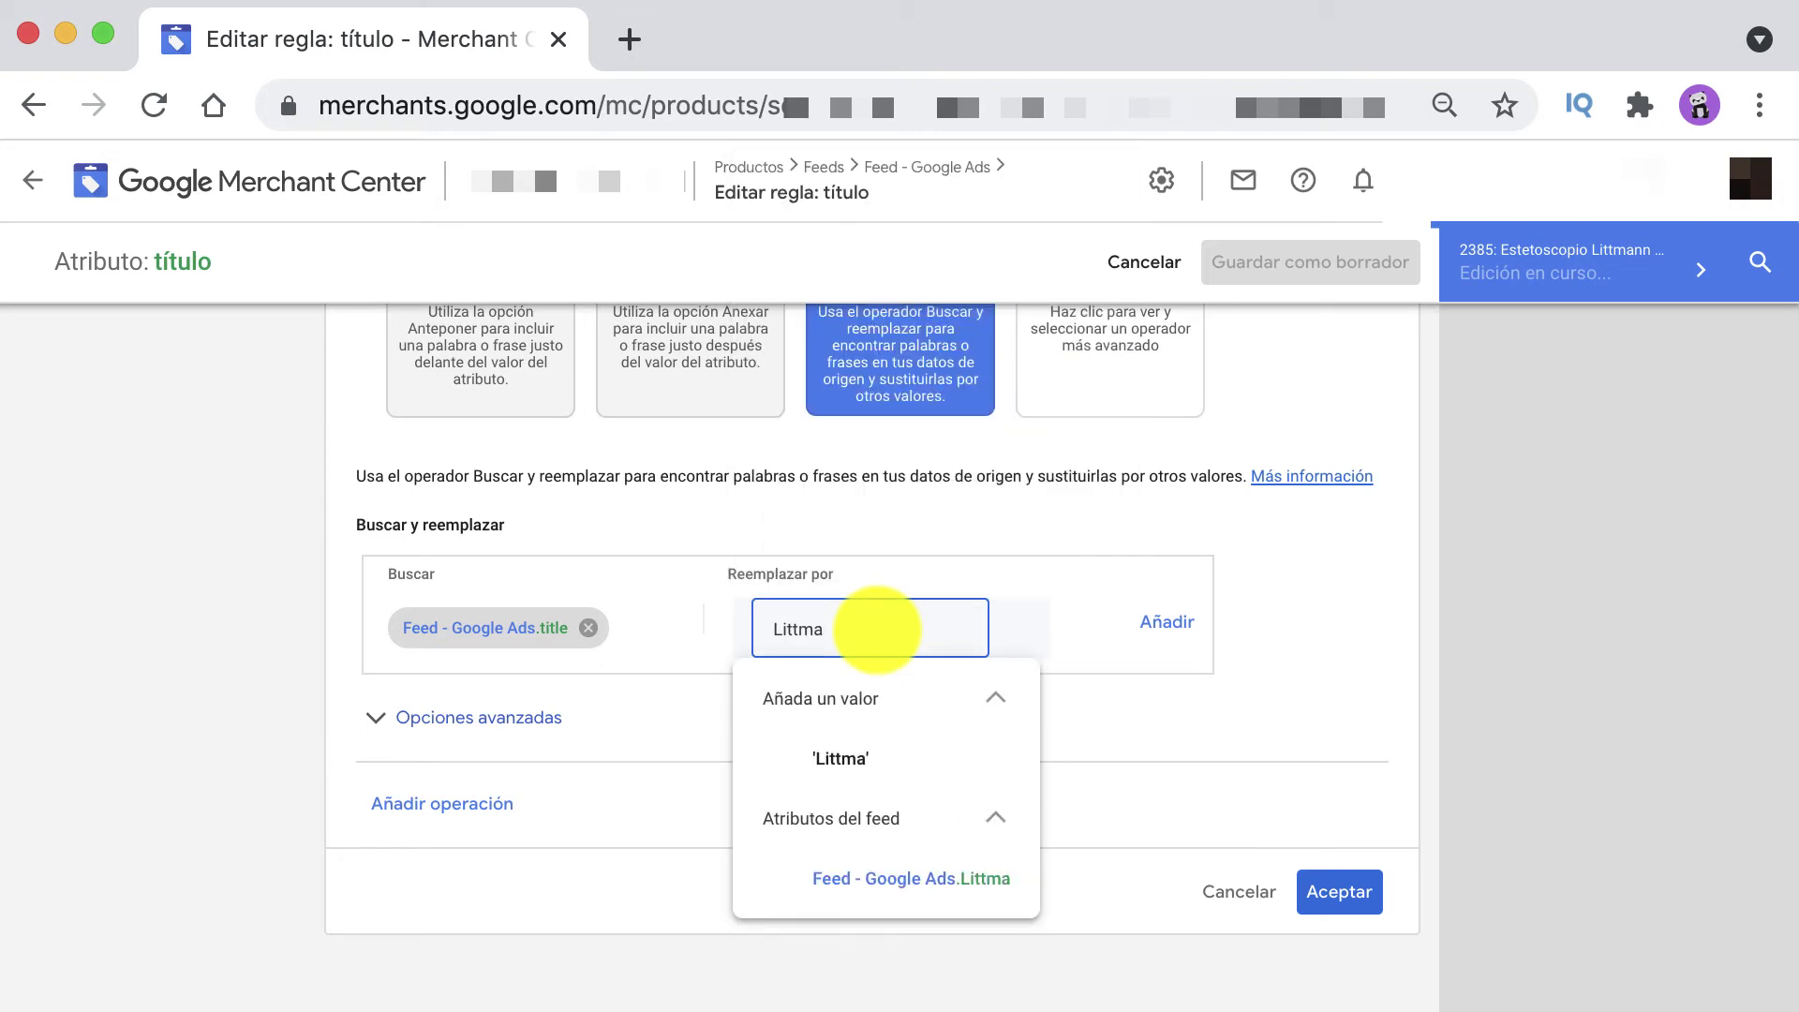
text(nn)
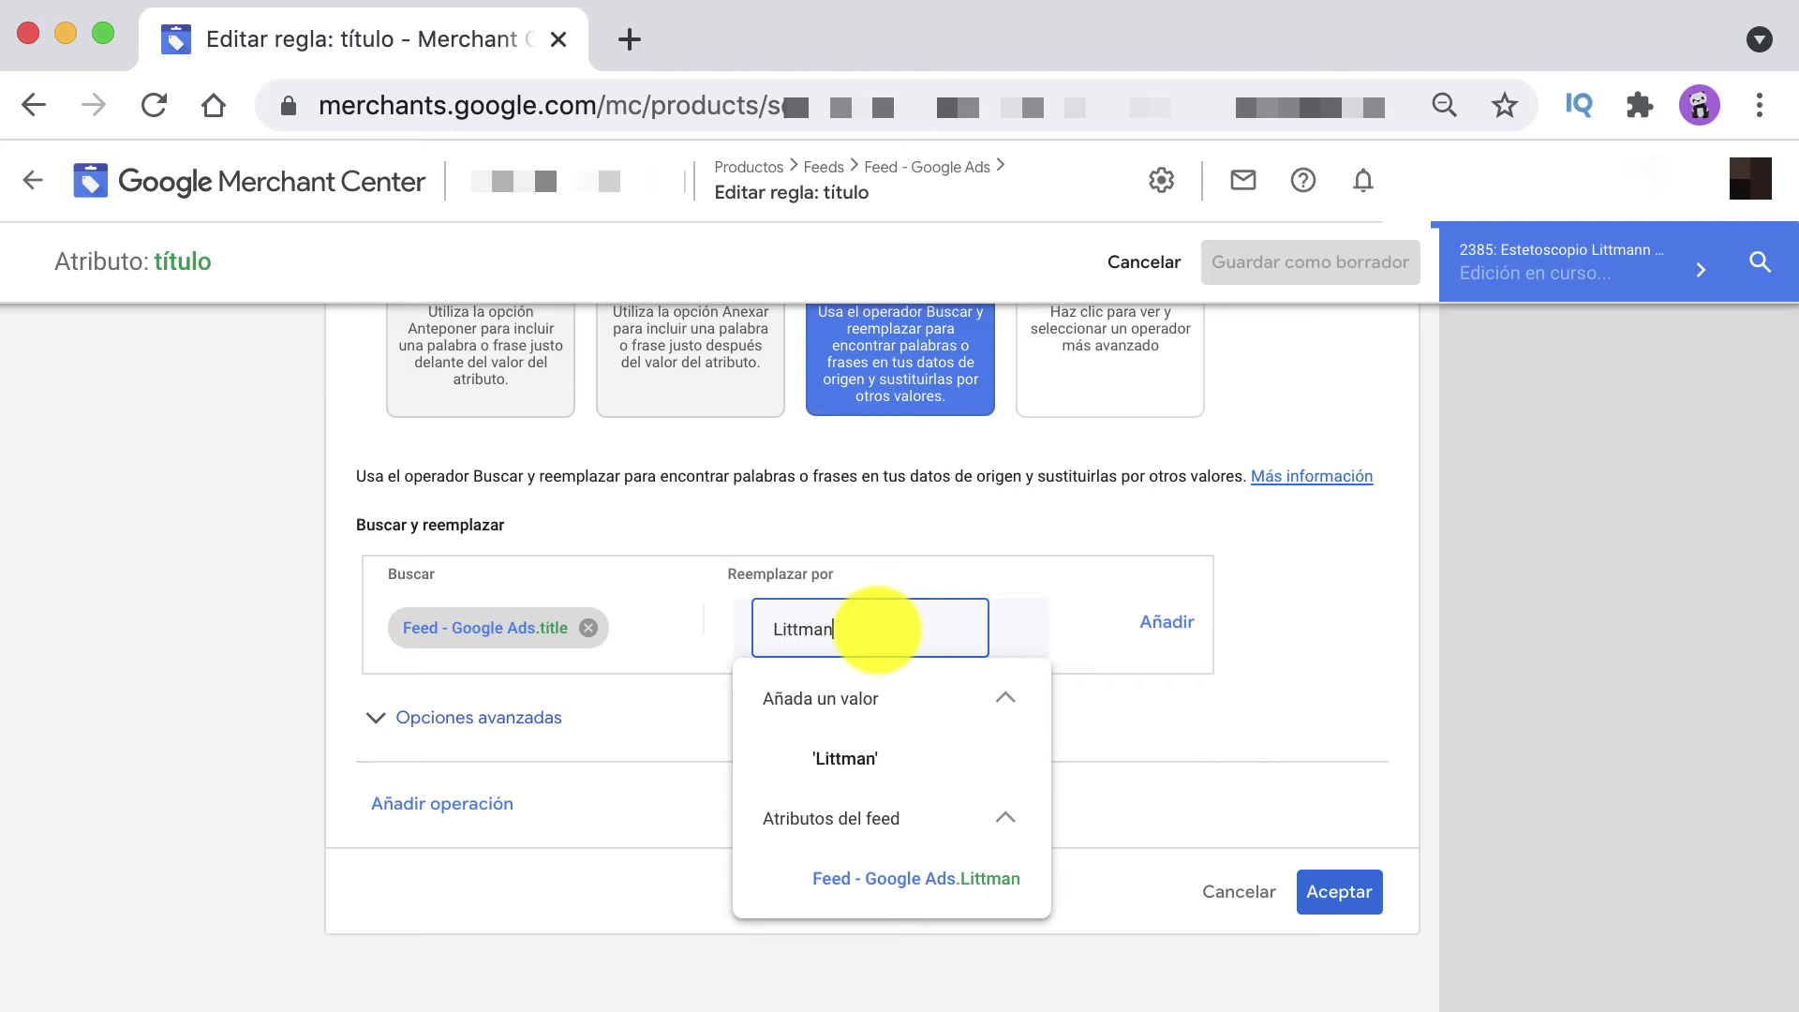
key(Return)
click(1370, 889)
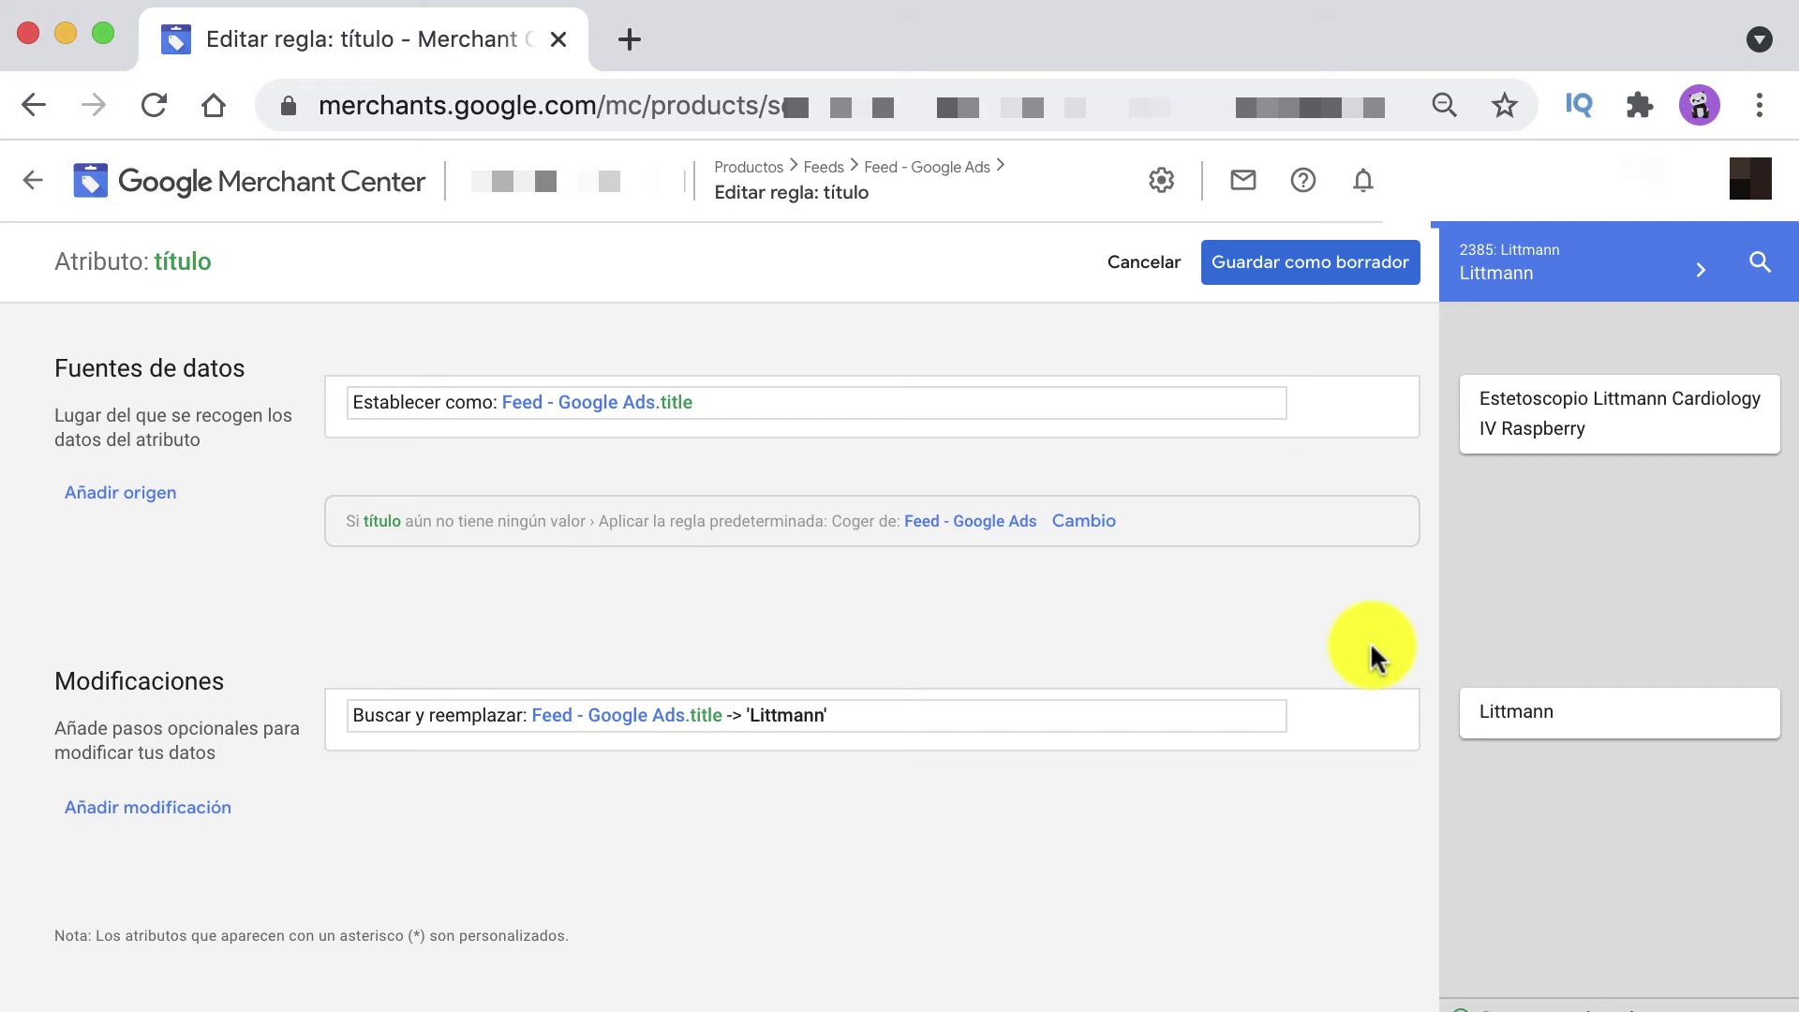
- Discard all changes to the título rule
click(1171, 258)
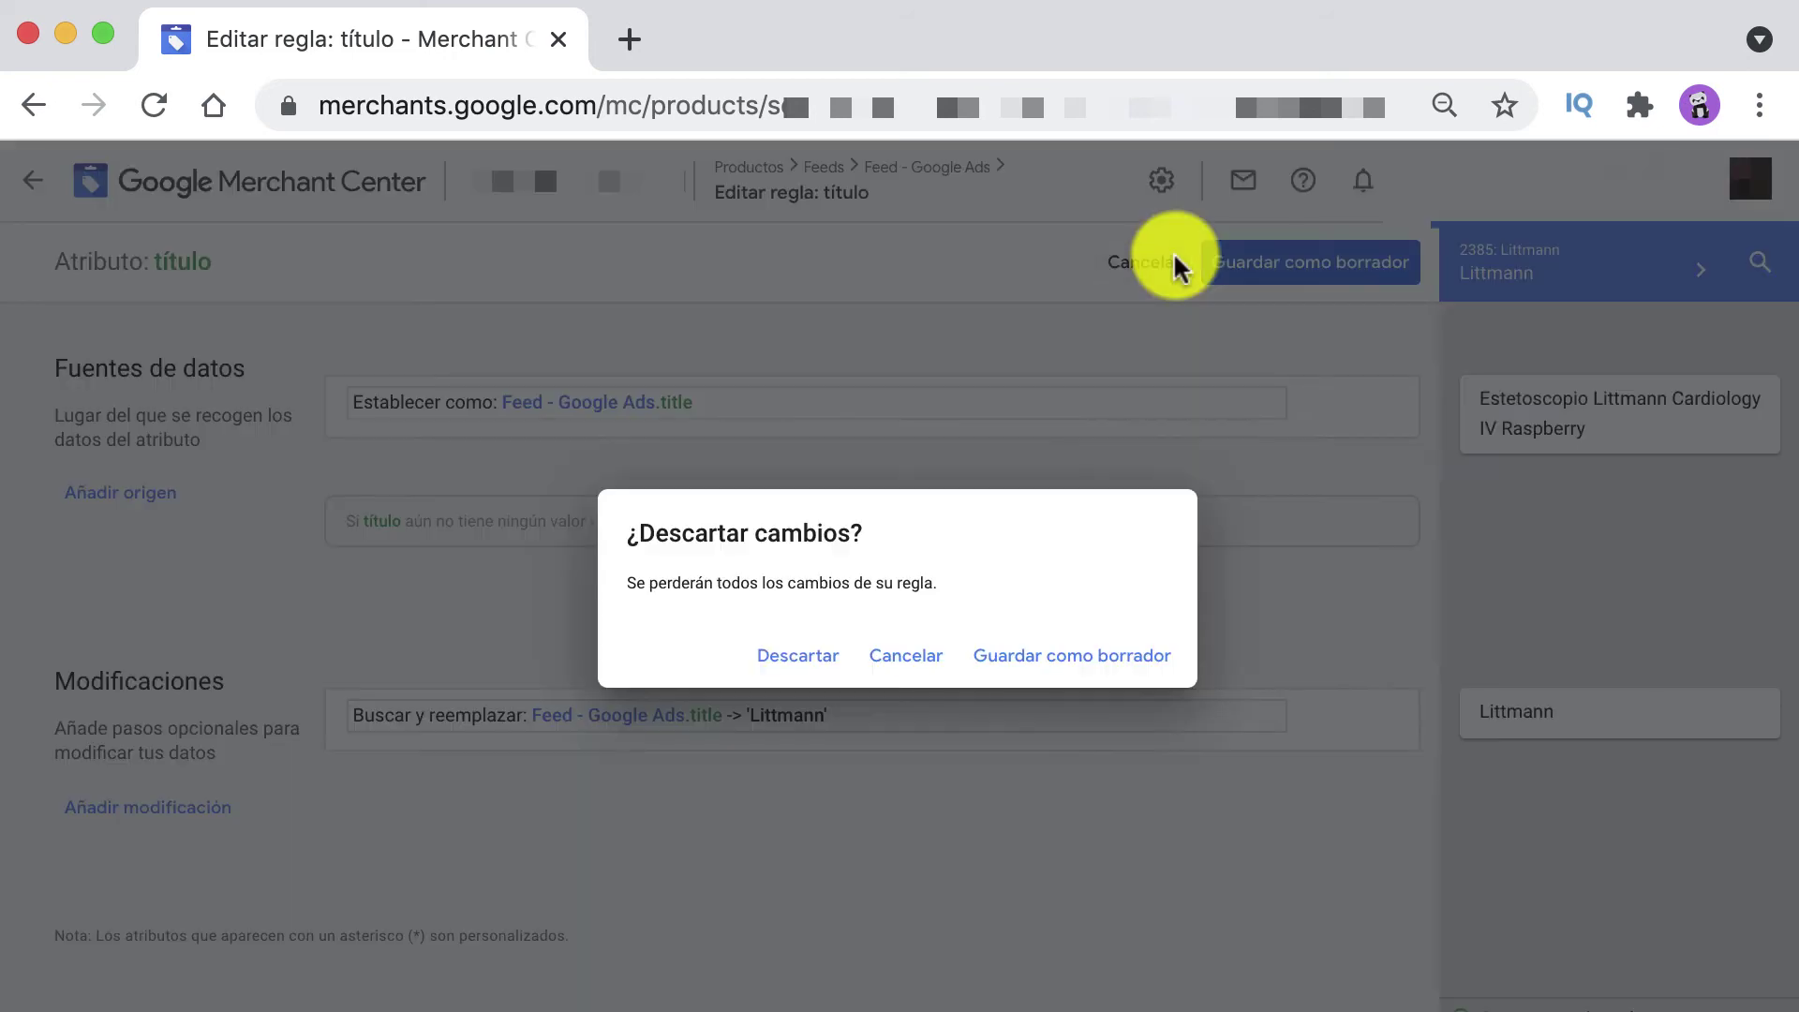
click(795, 650)
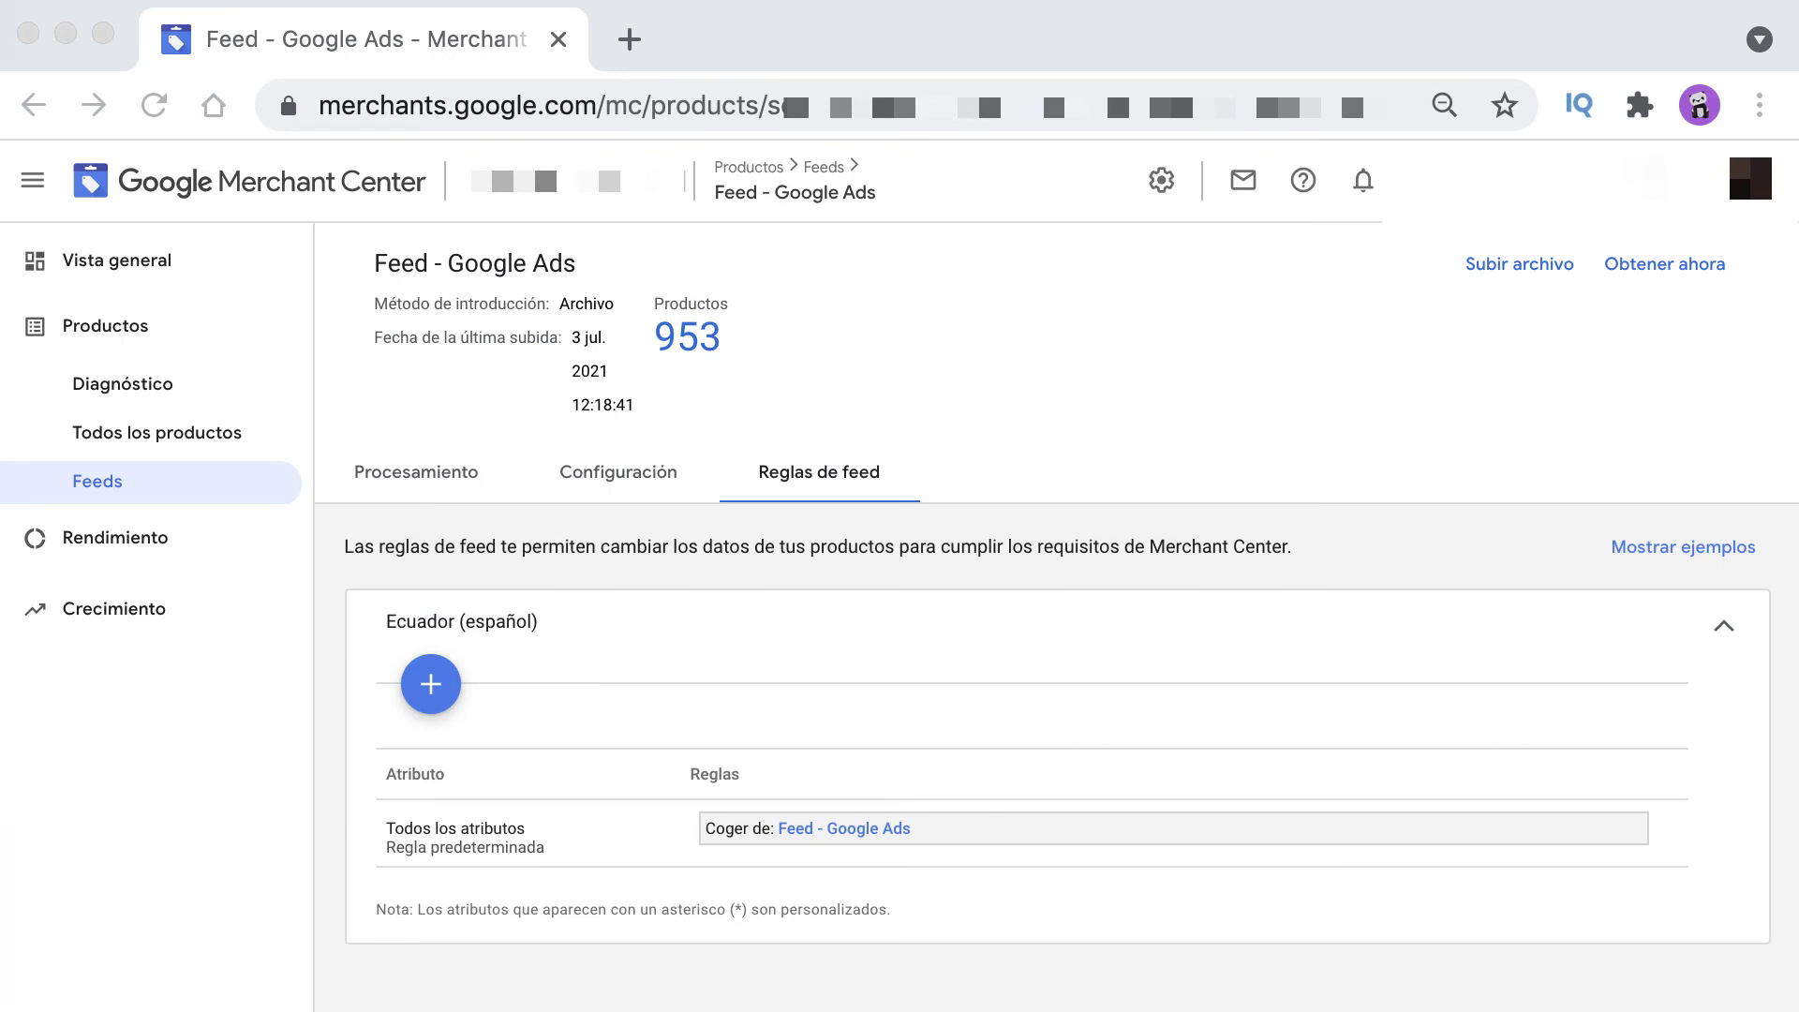
- Create a new feed rule for the processed attribute disponibilidad with an "Establecer como" source
scroll(995, 401, down, 1)
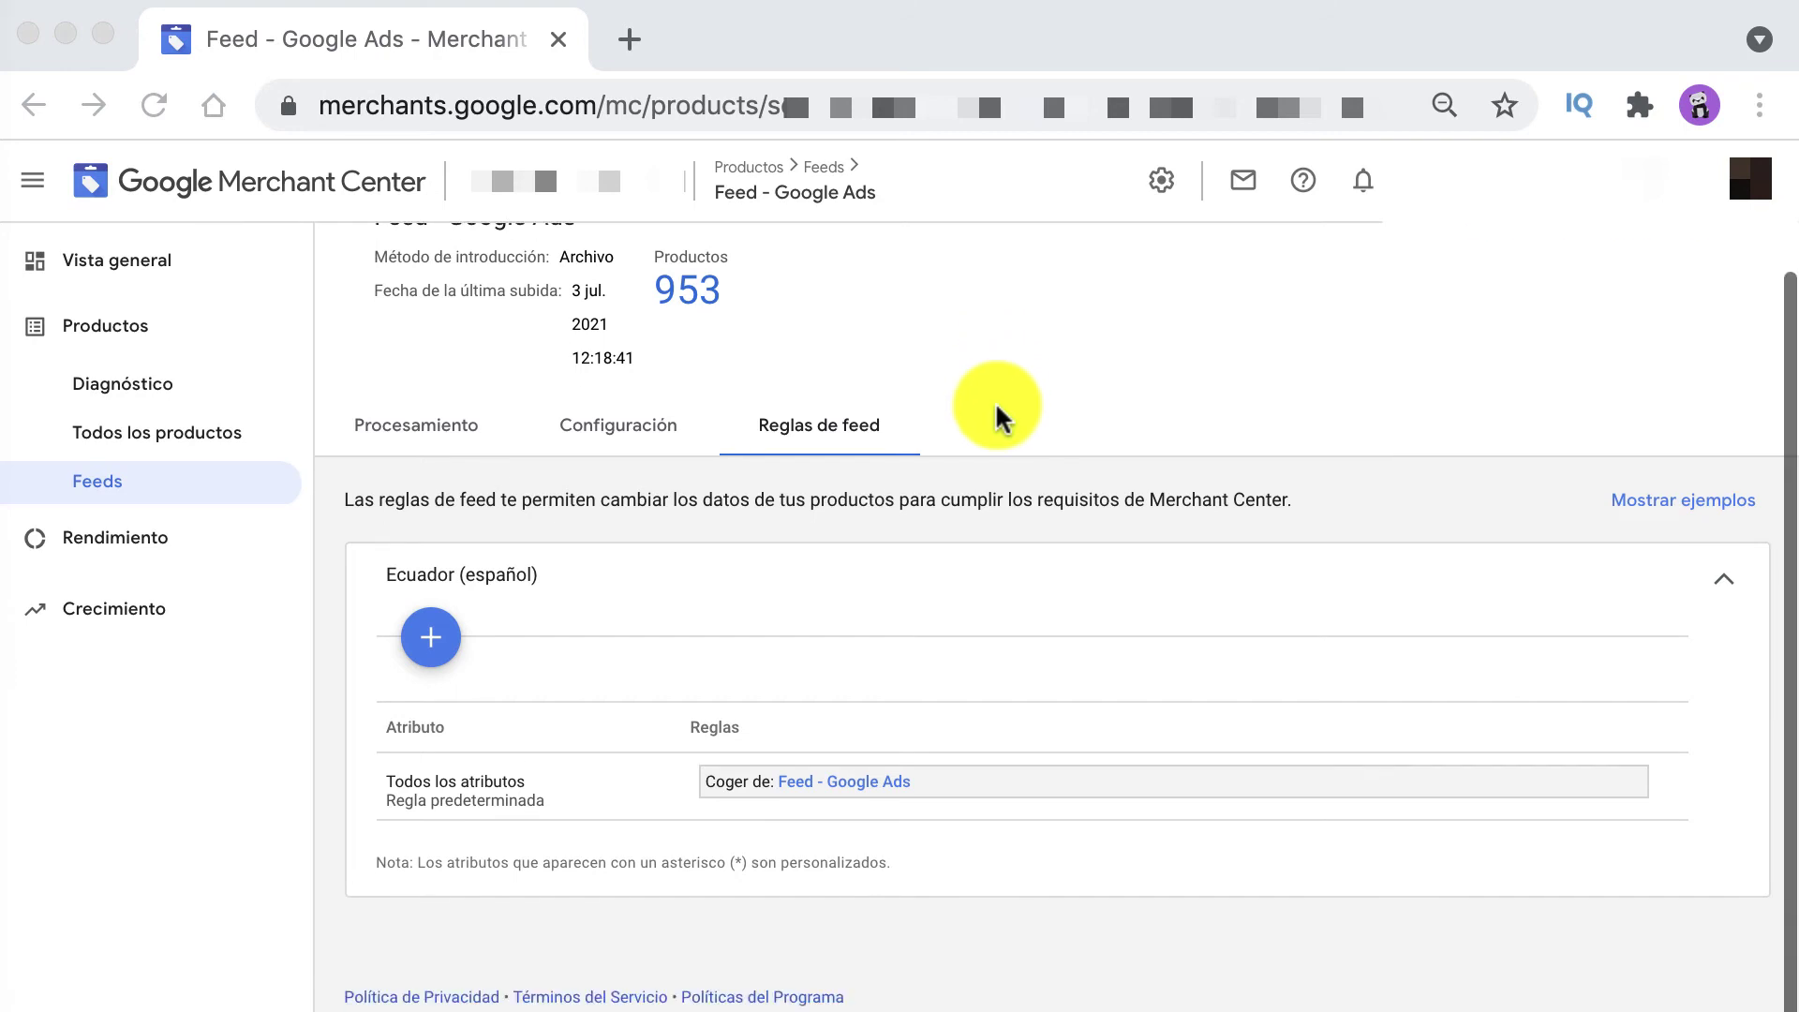
click(438, 643)
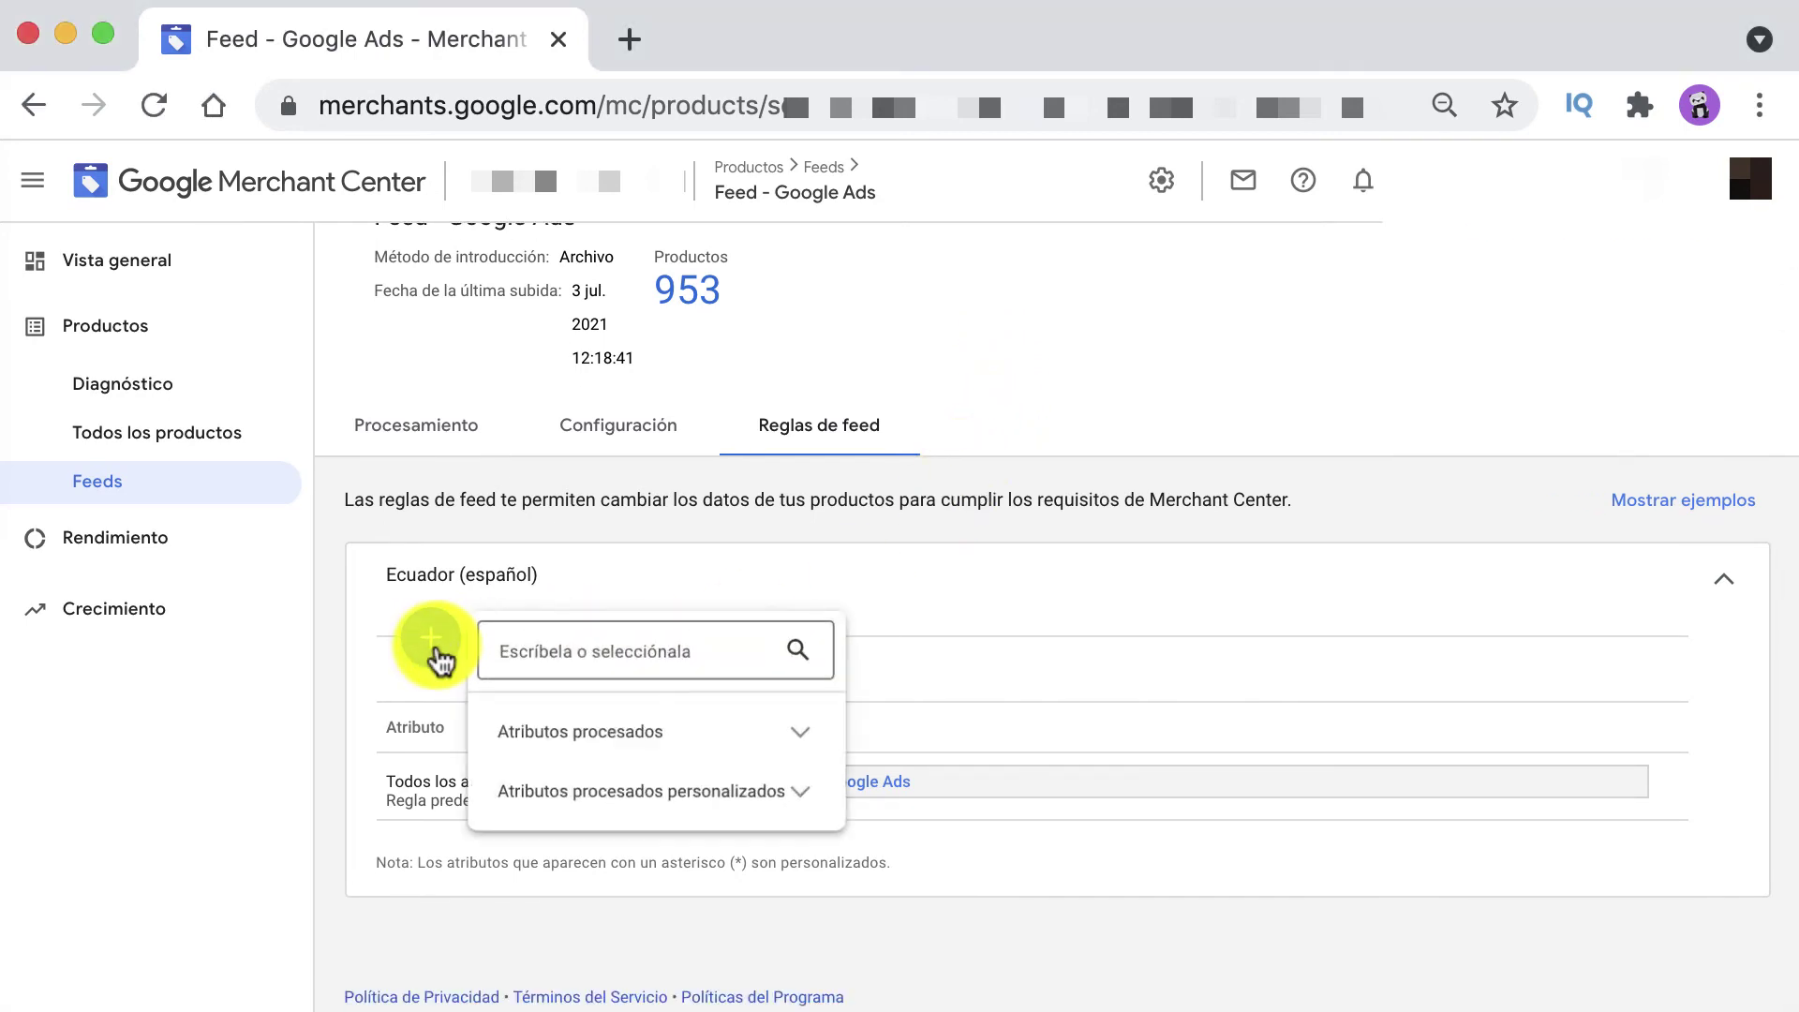
click(659, 736)
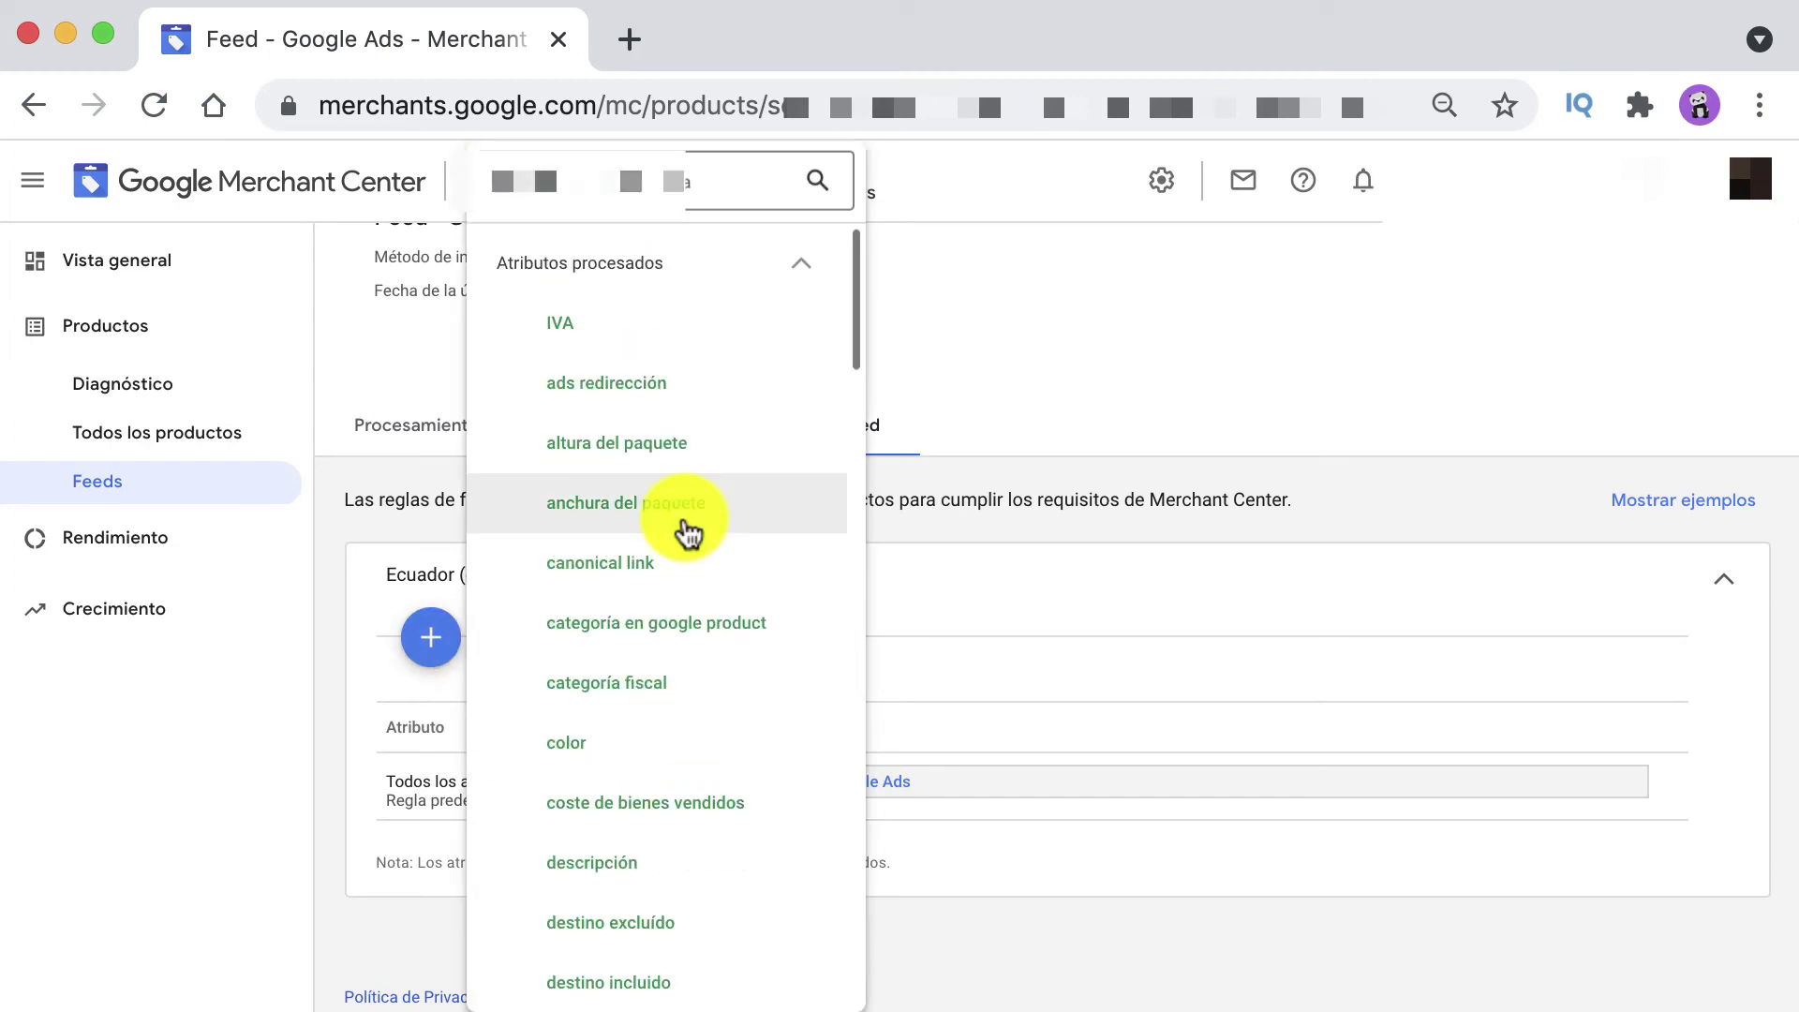
click(588, 181)
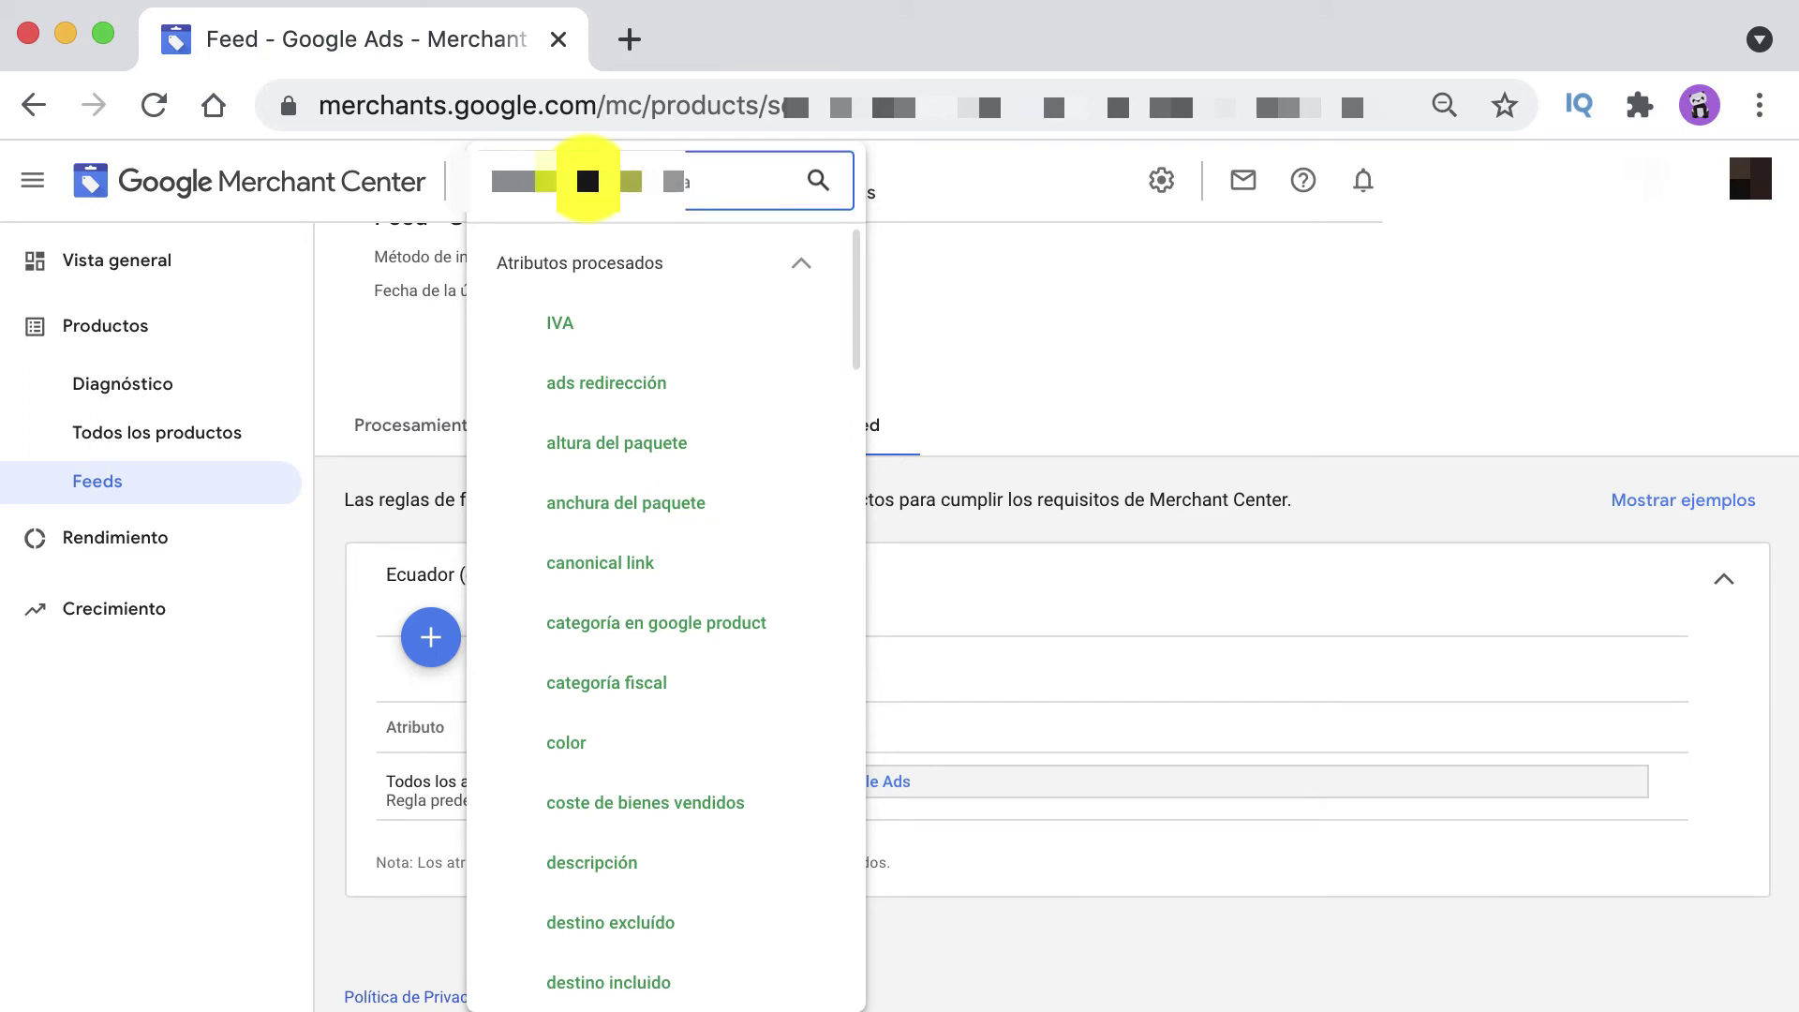
text(av)
key(BackSpace)
key(BackSpace)
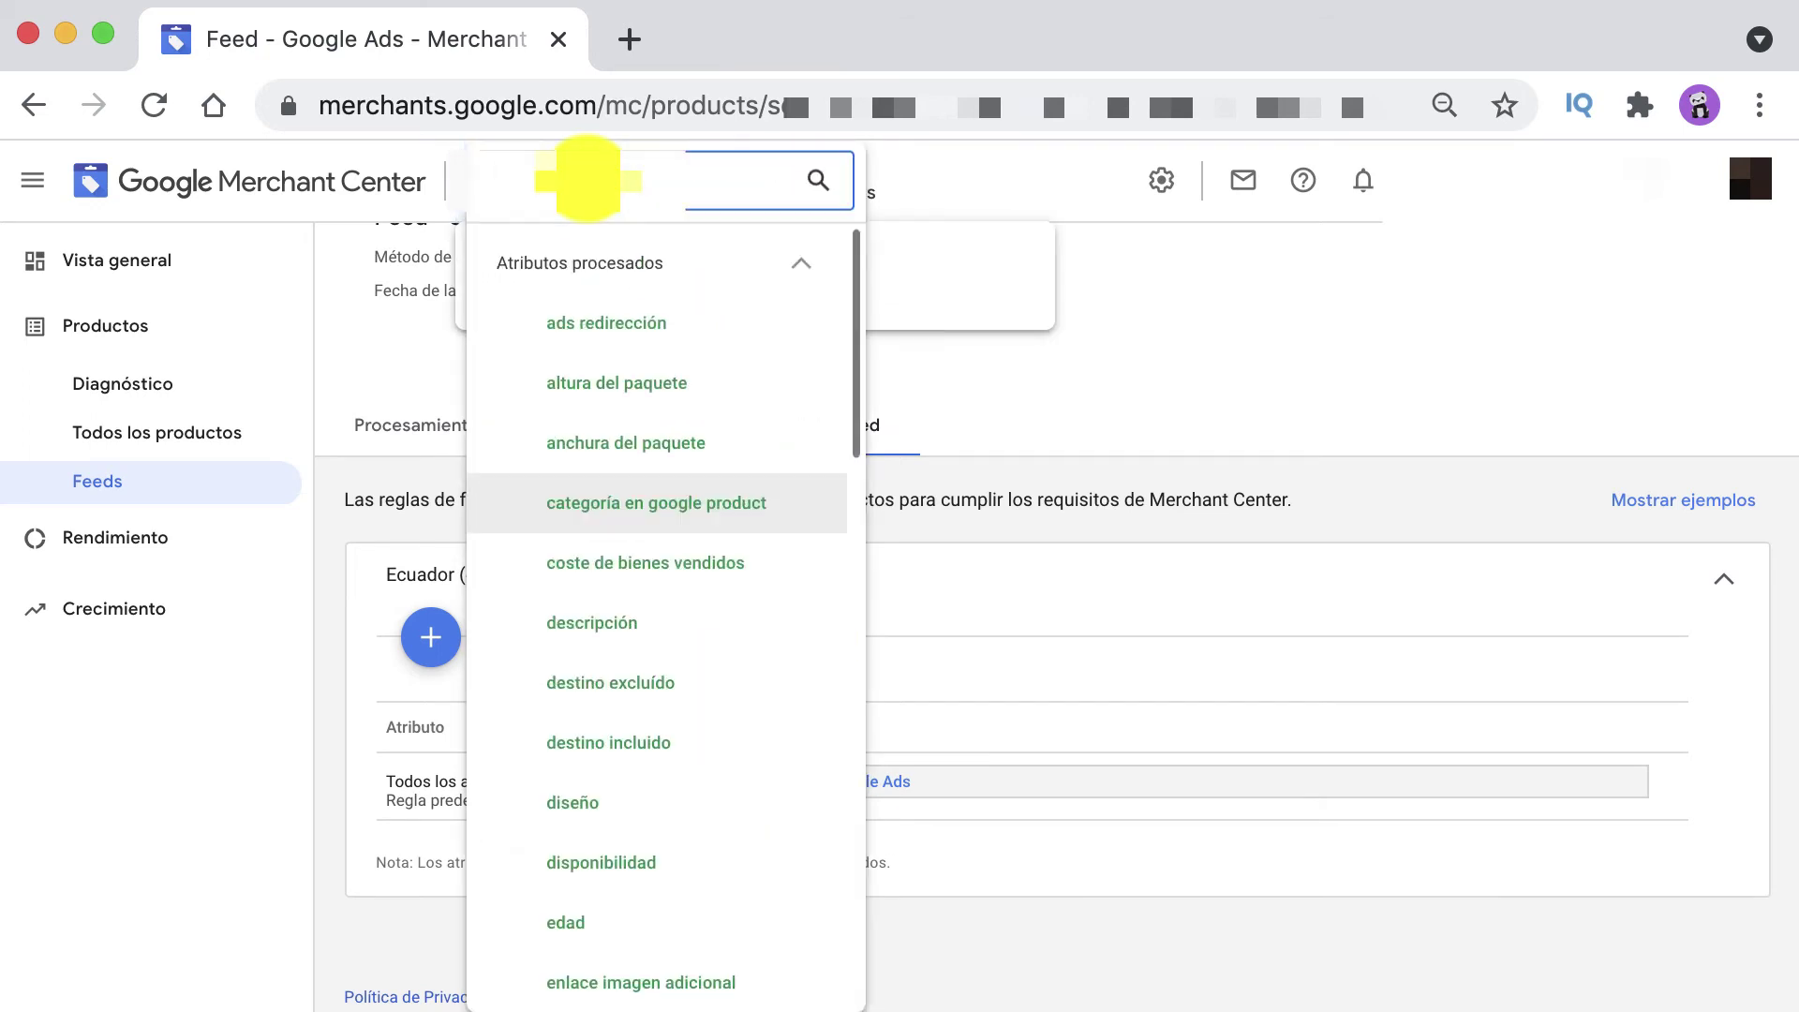
text(dis)
click(647, 458)
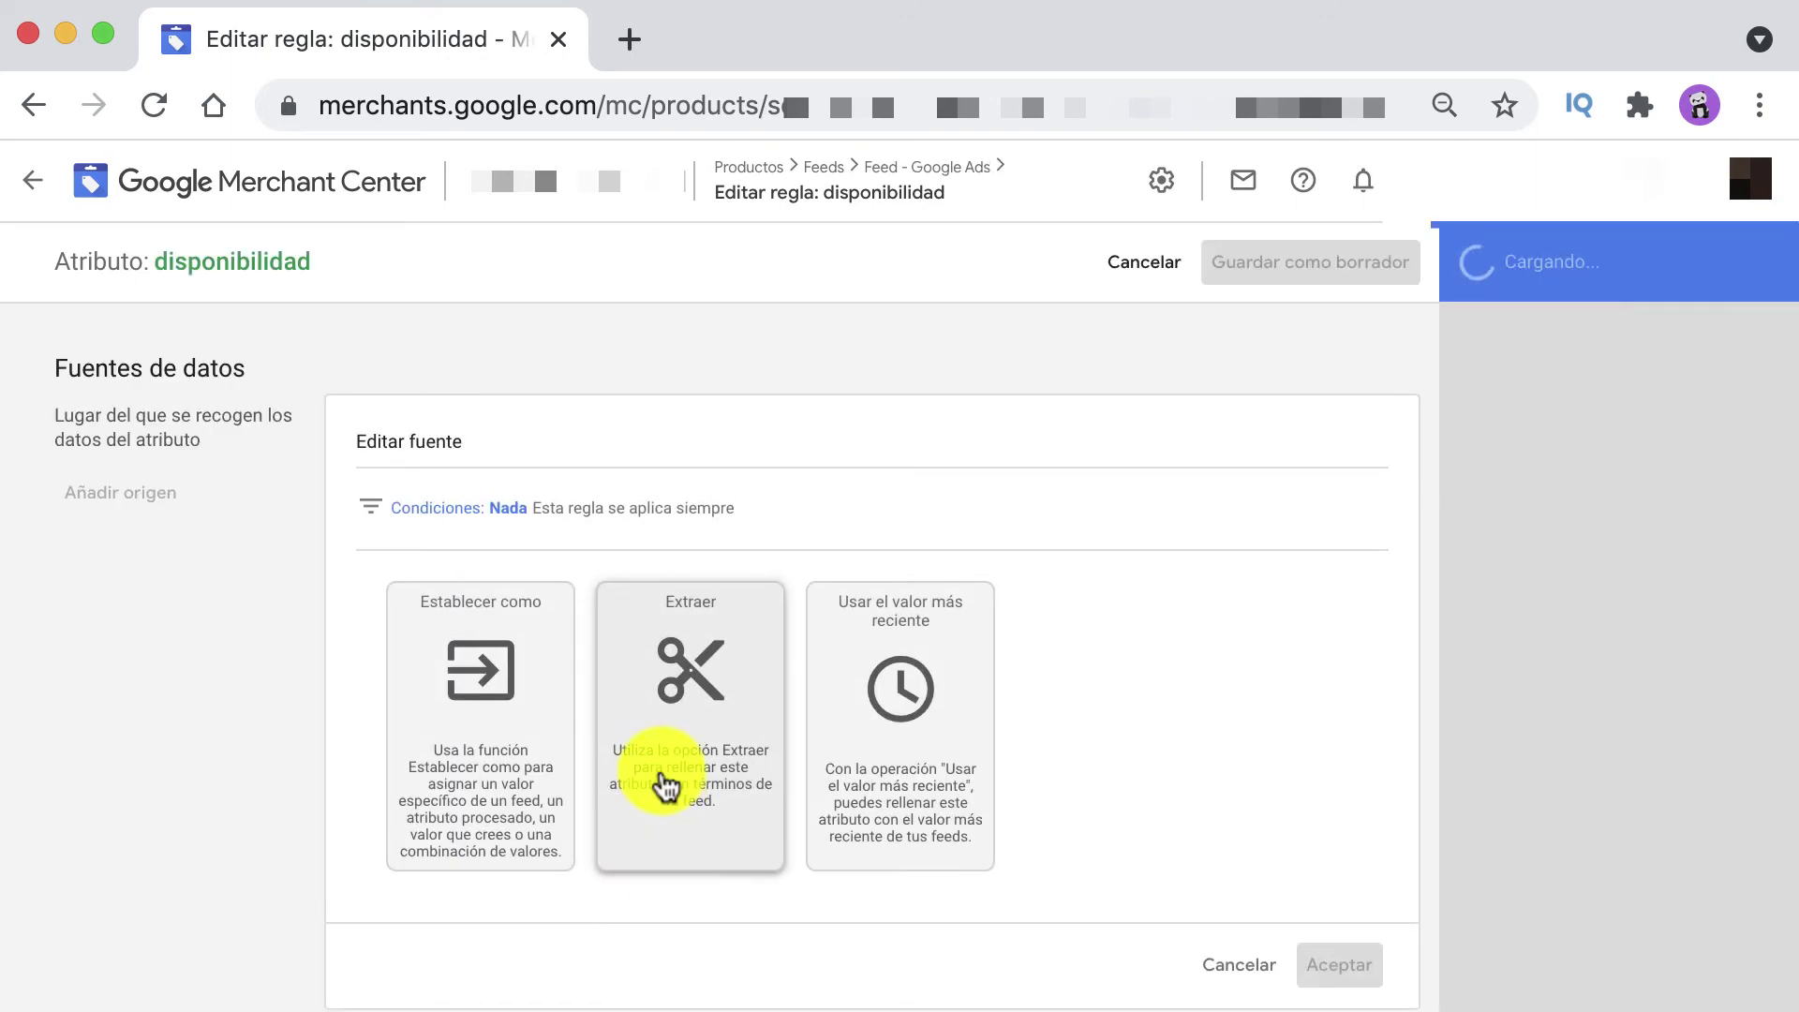
click(487, 777)
- Try setting the disponibilidad source to the feed attribute "in stock" of "Feed - Google Ads"
click(633, 740)
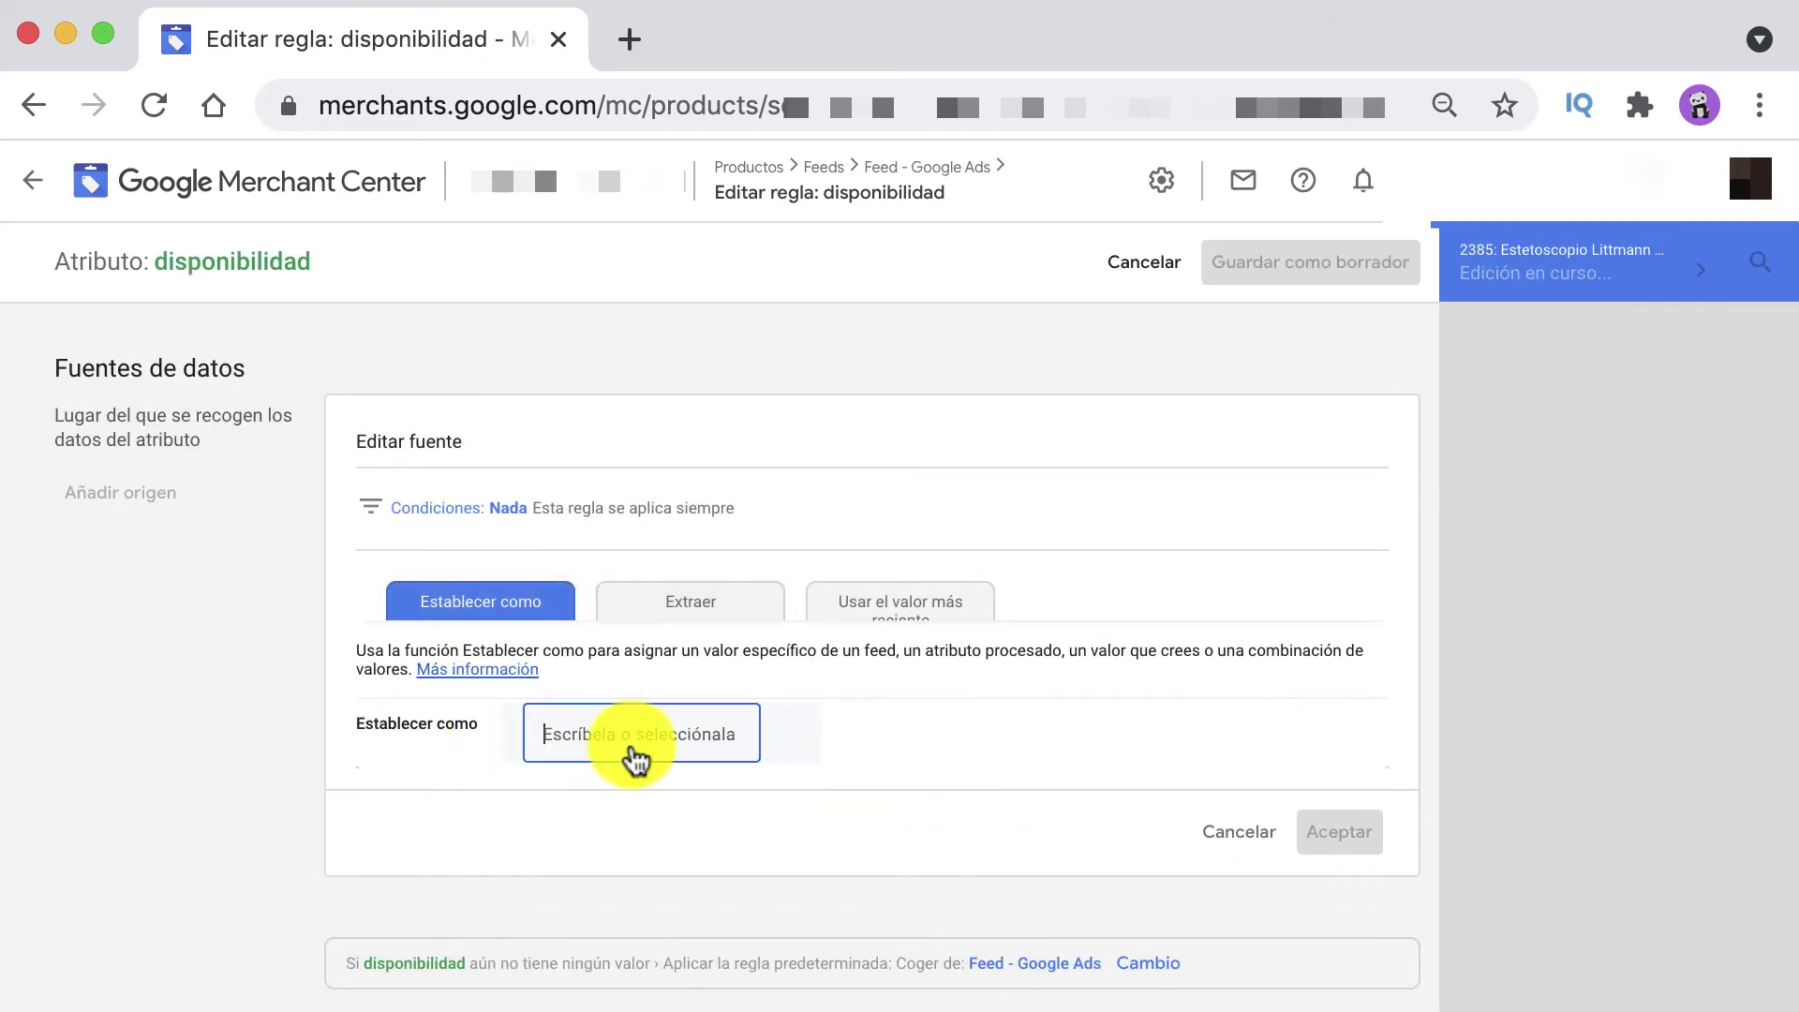
text(in)
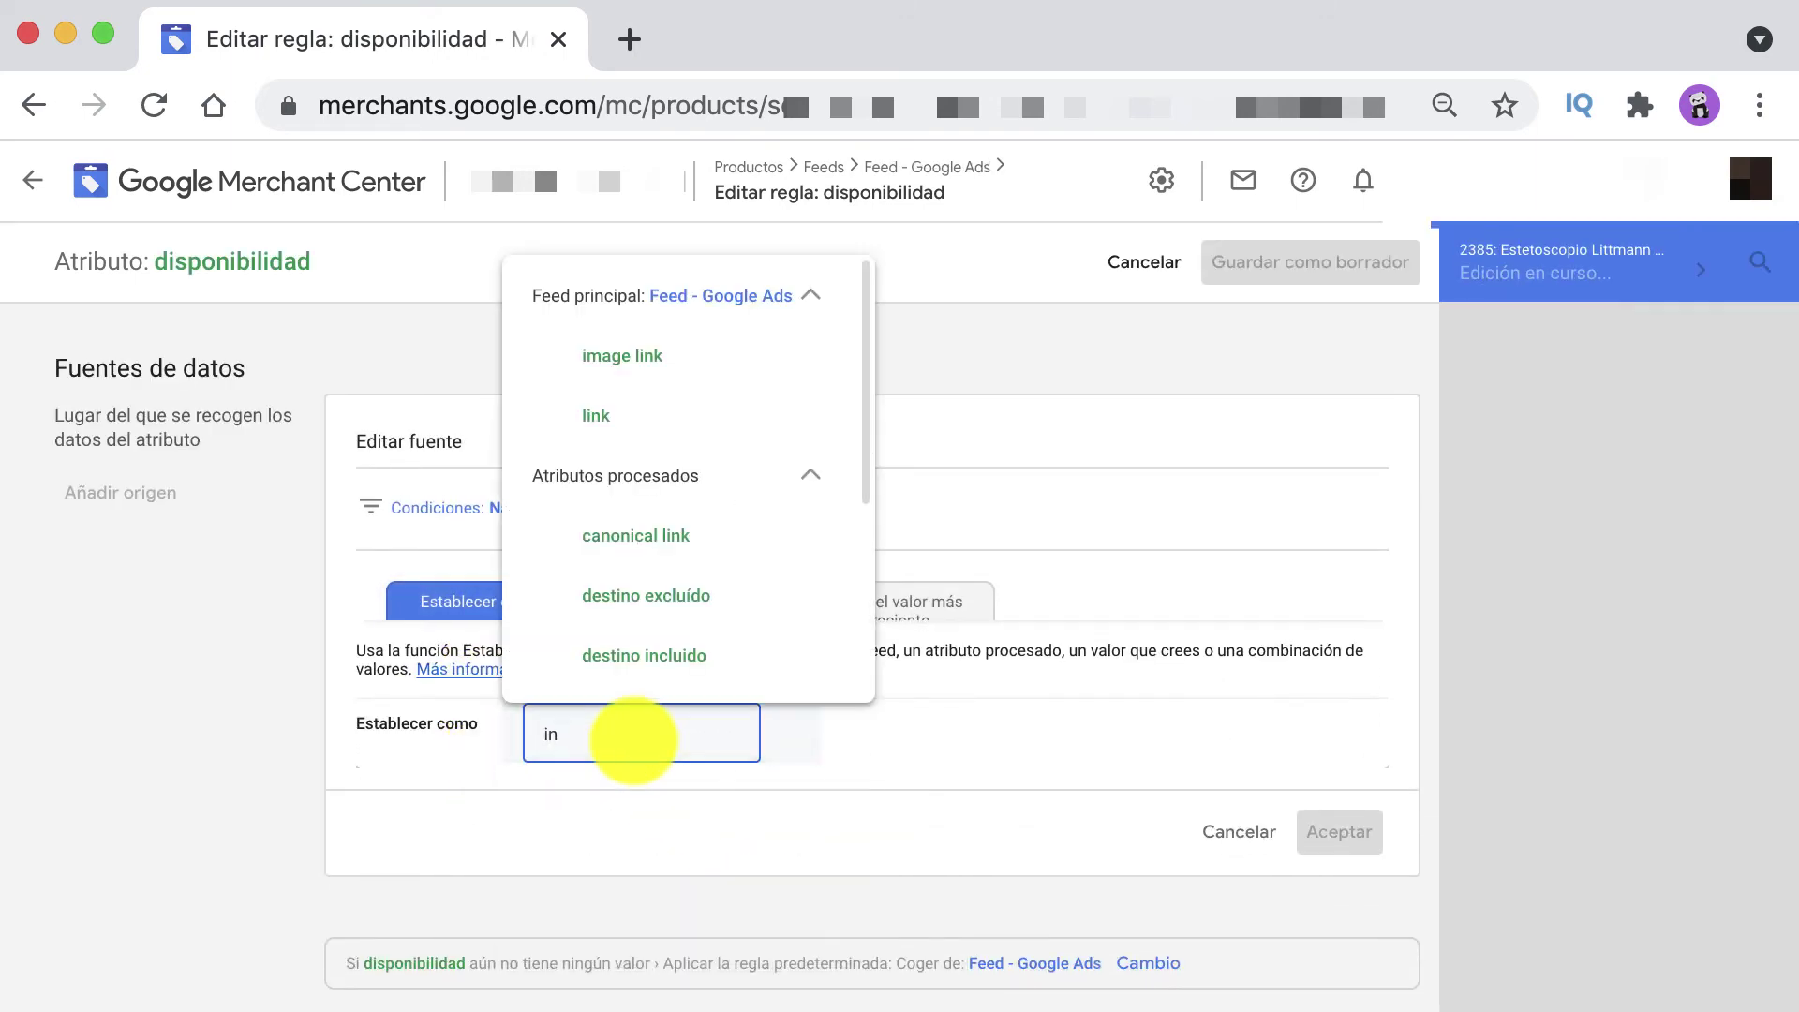
text( stock)
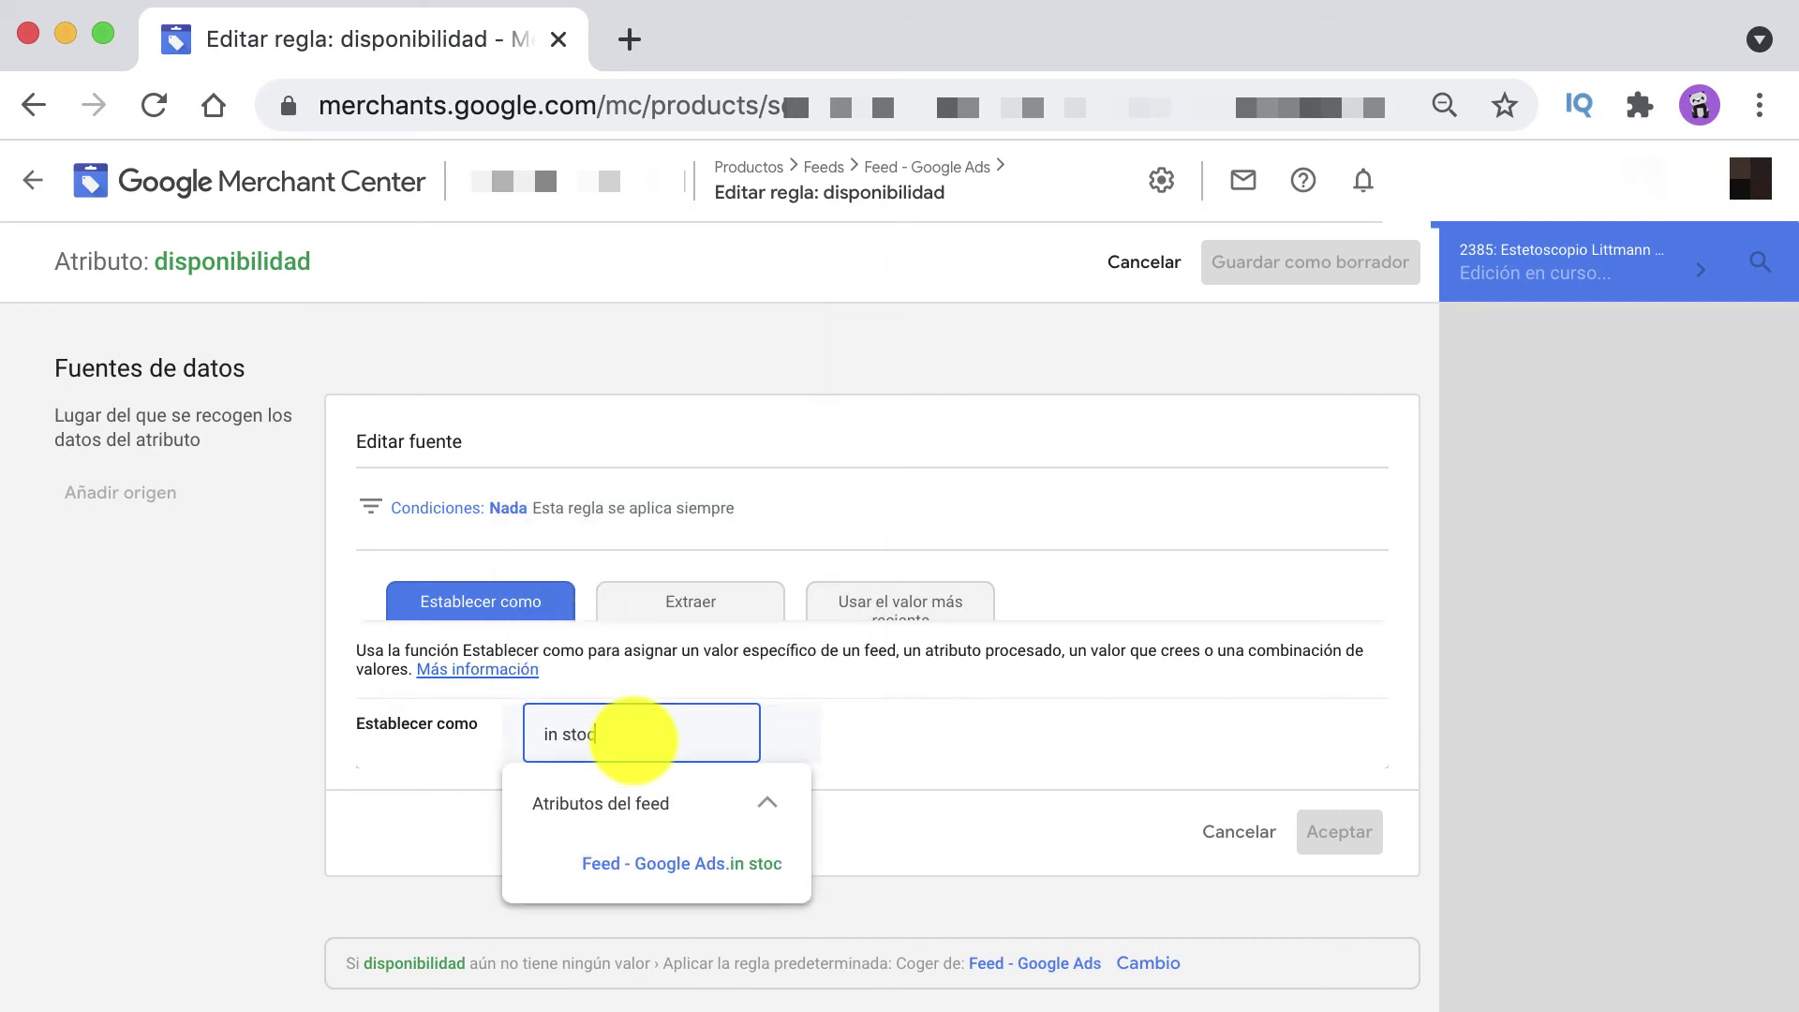
click(726, 886)
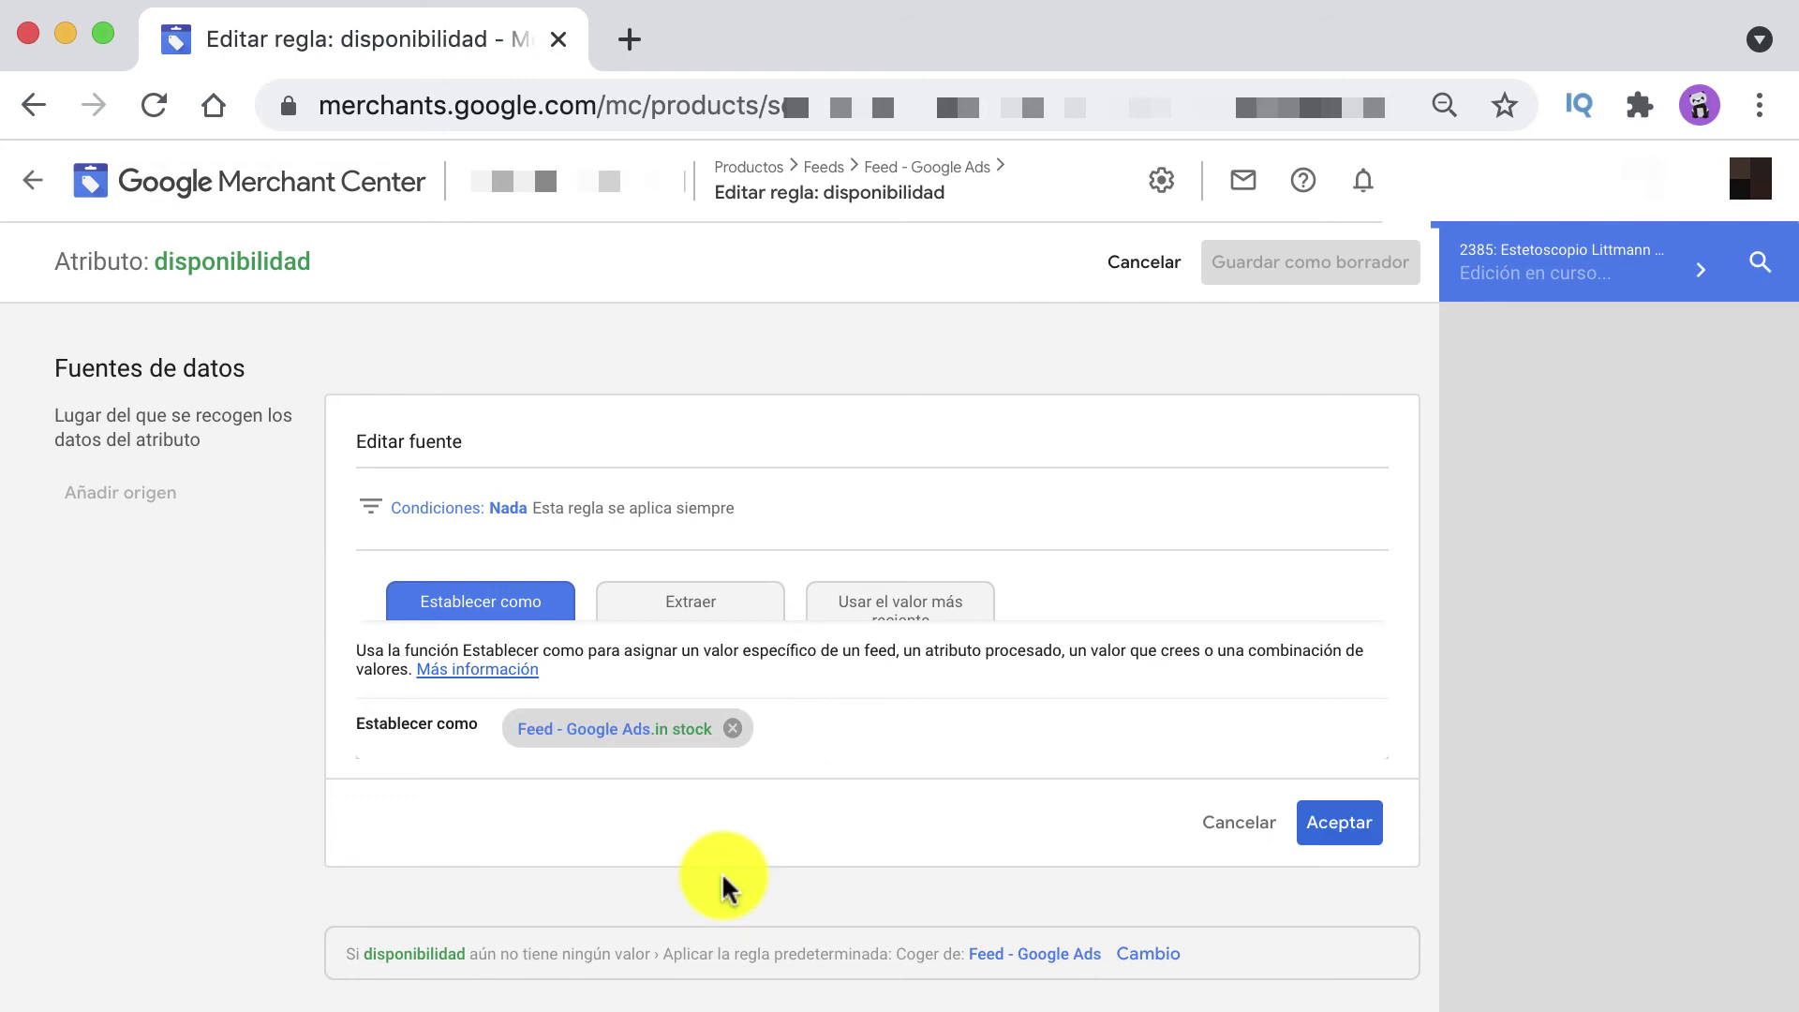
click(630, 731)
click(604, 727)
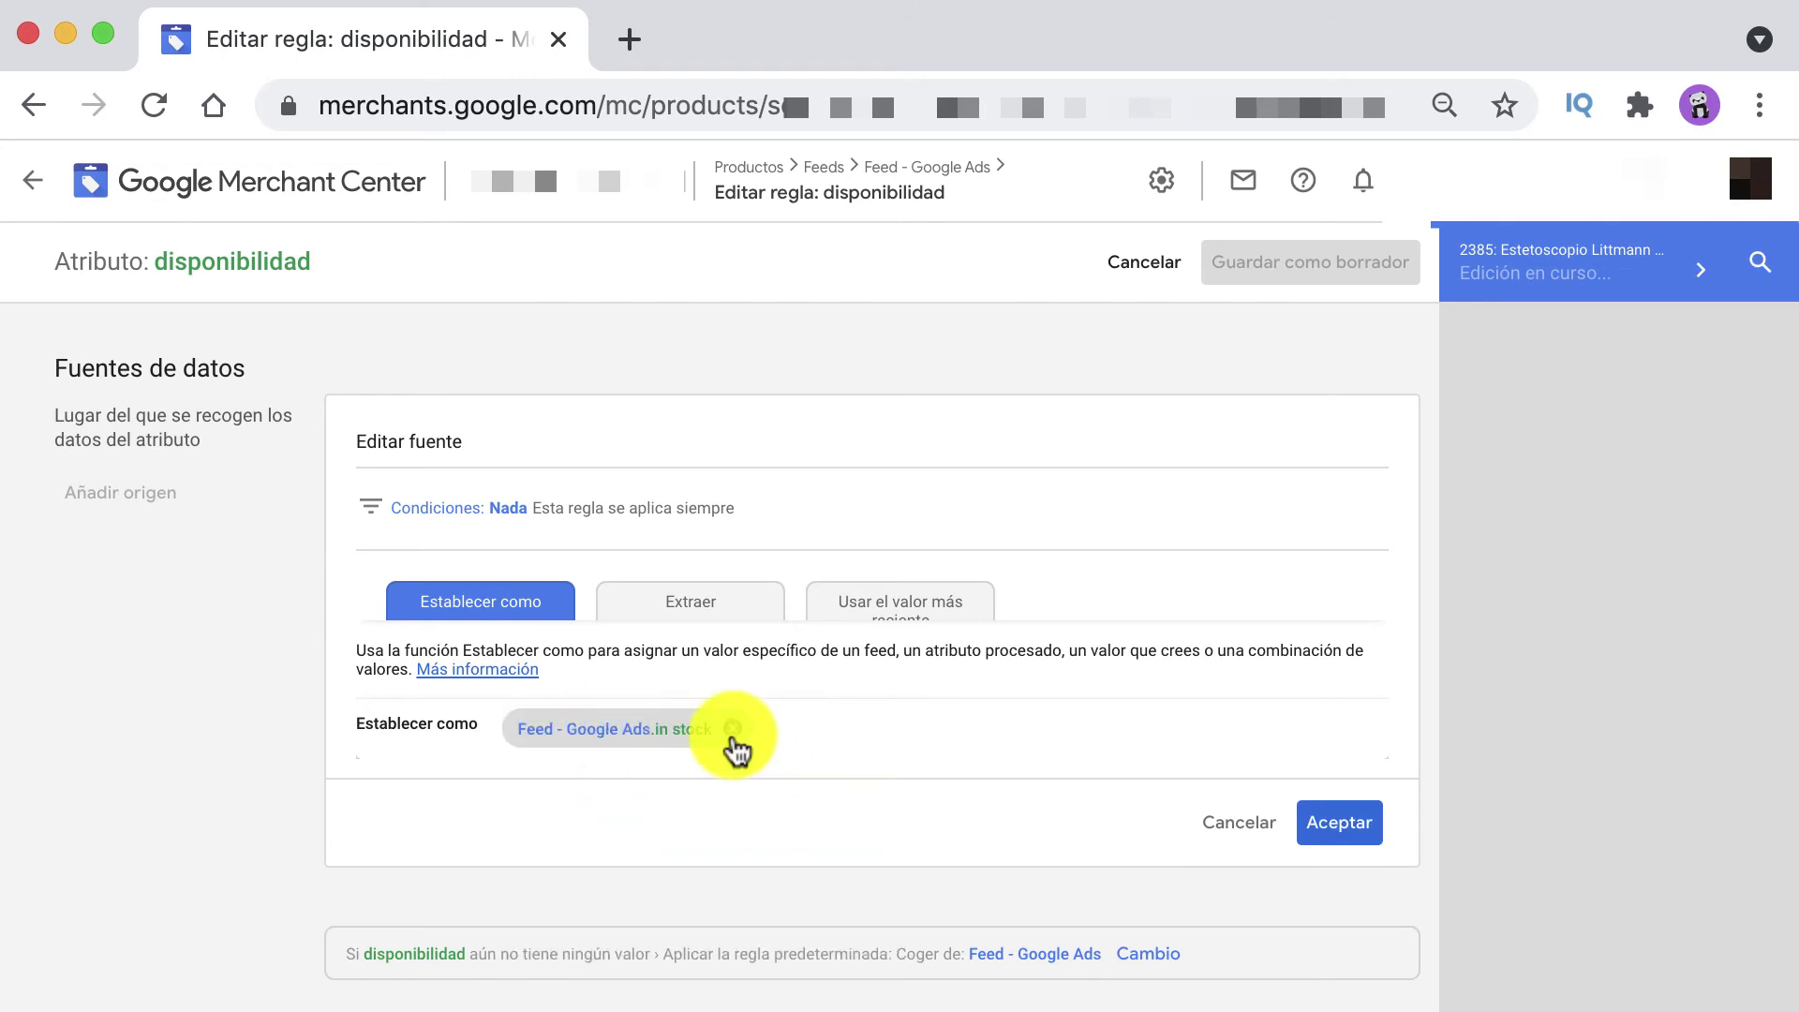
- Set the disponibilidad source to the value "en stock", accept it and save the rule as a draft
click(631, 735)
text(en)
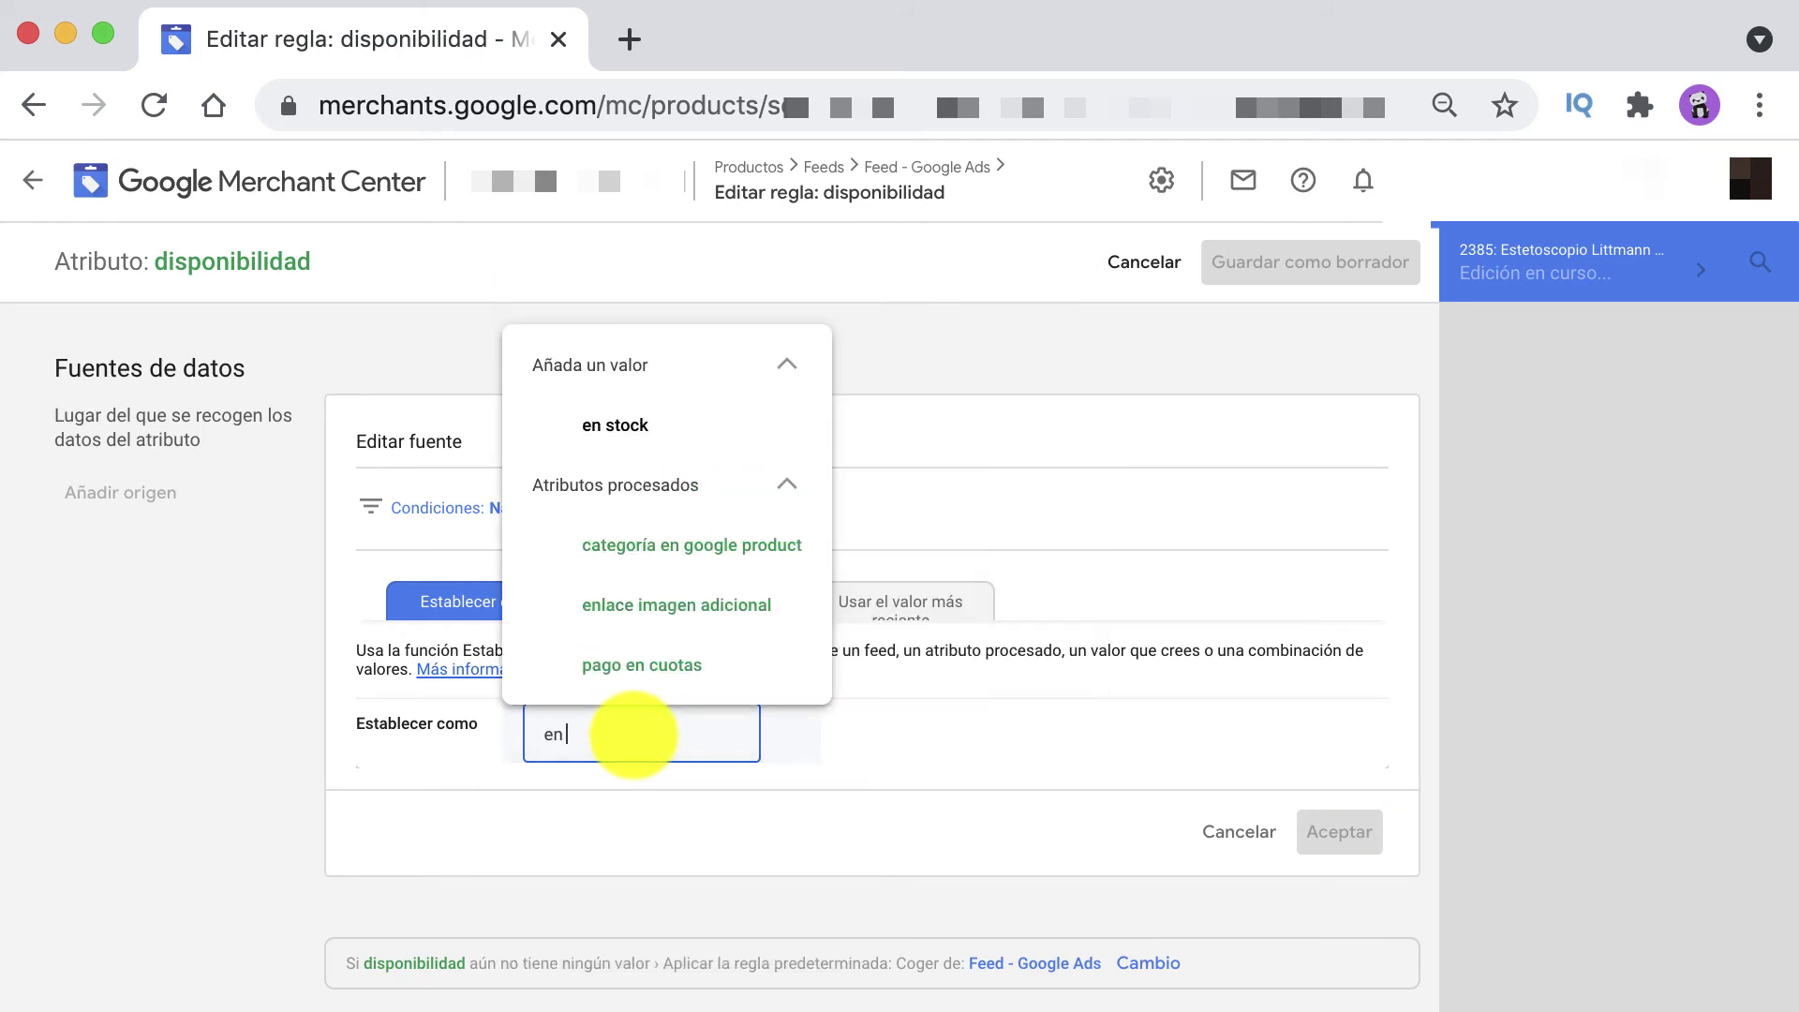
click(678, 434)
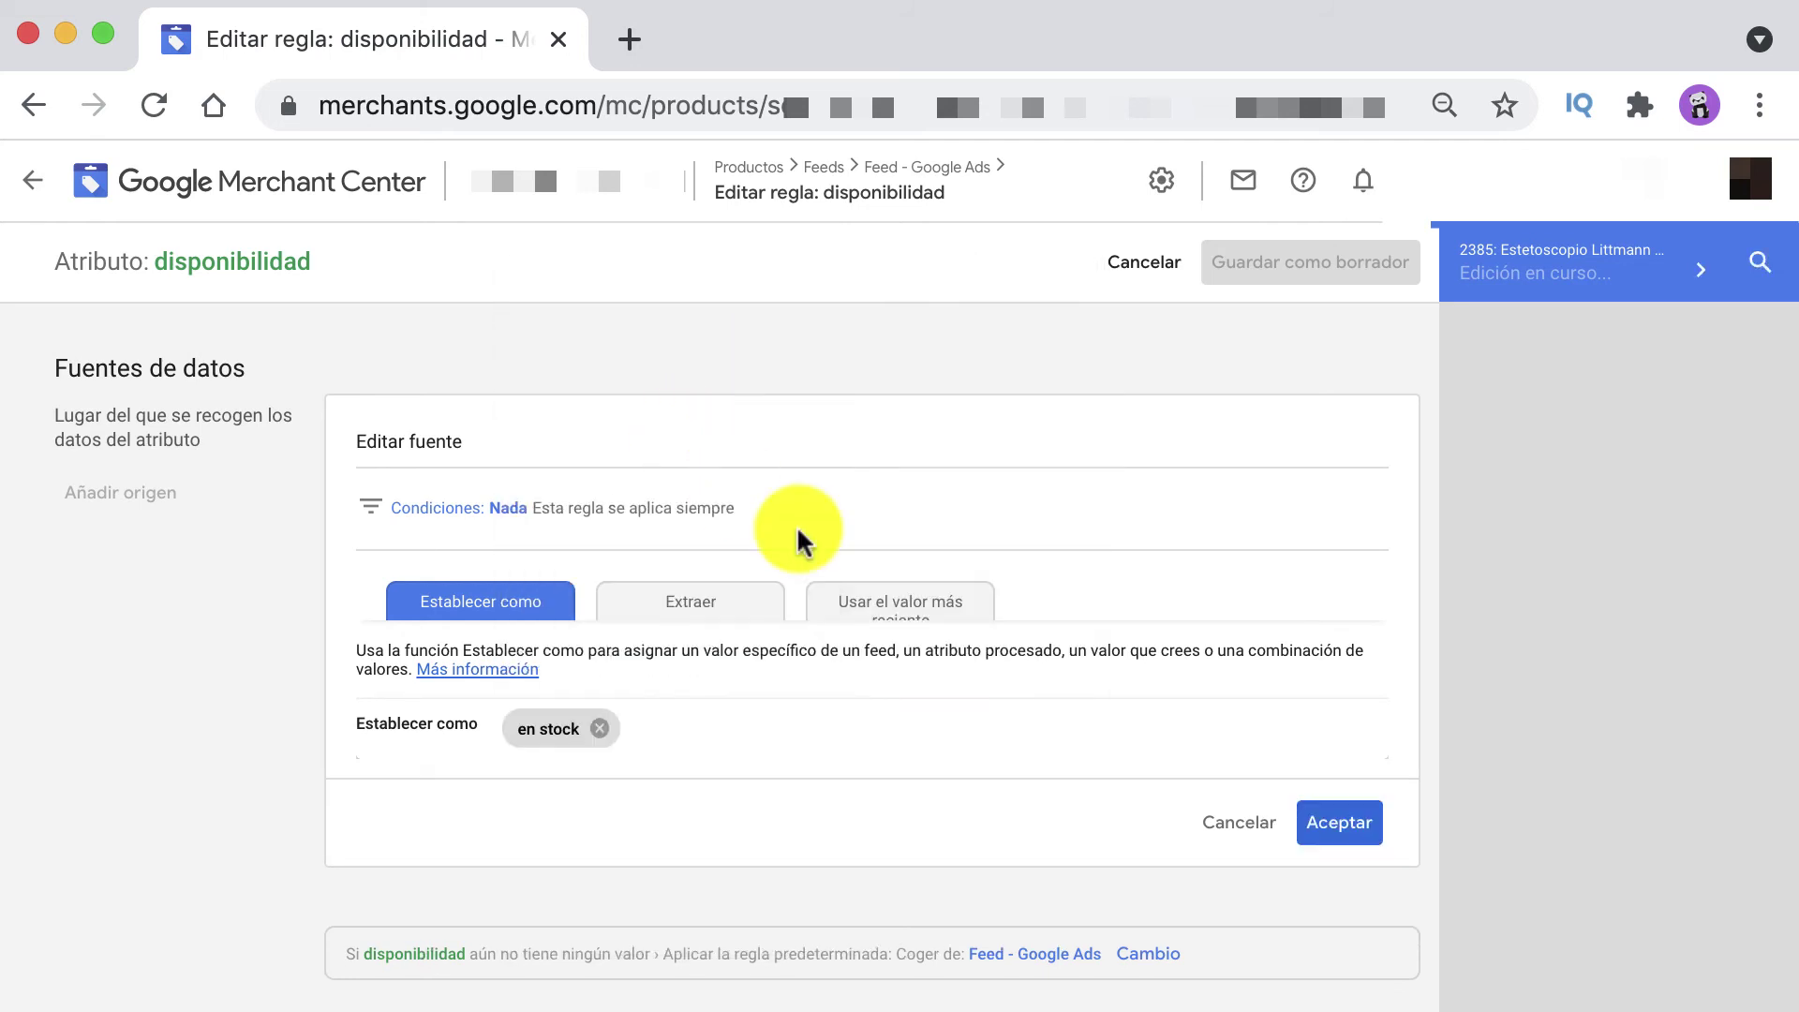
click(1350, 825)
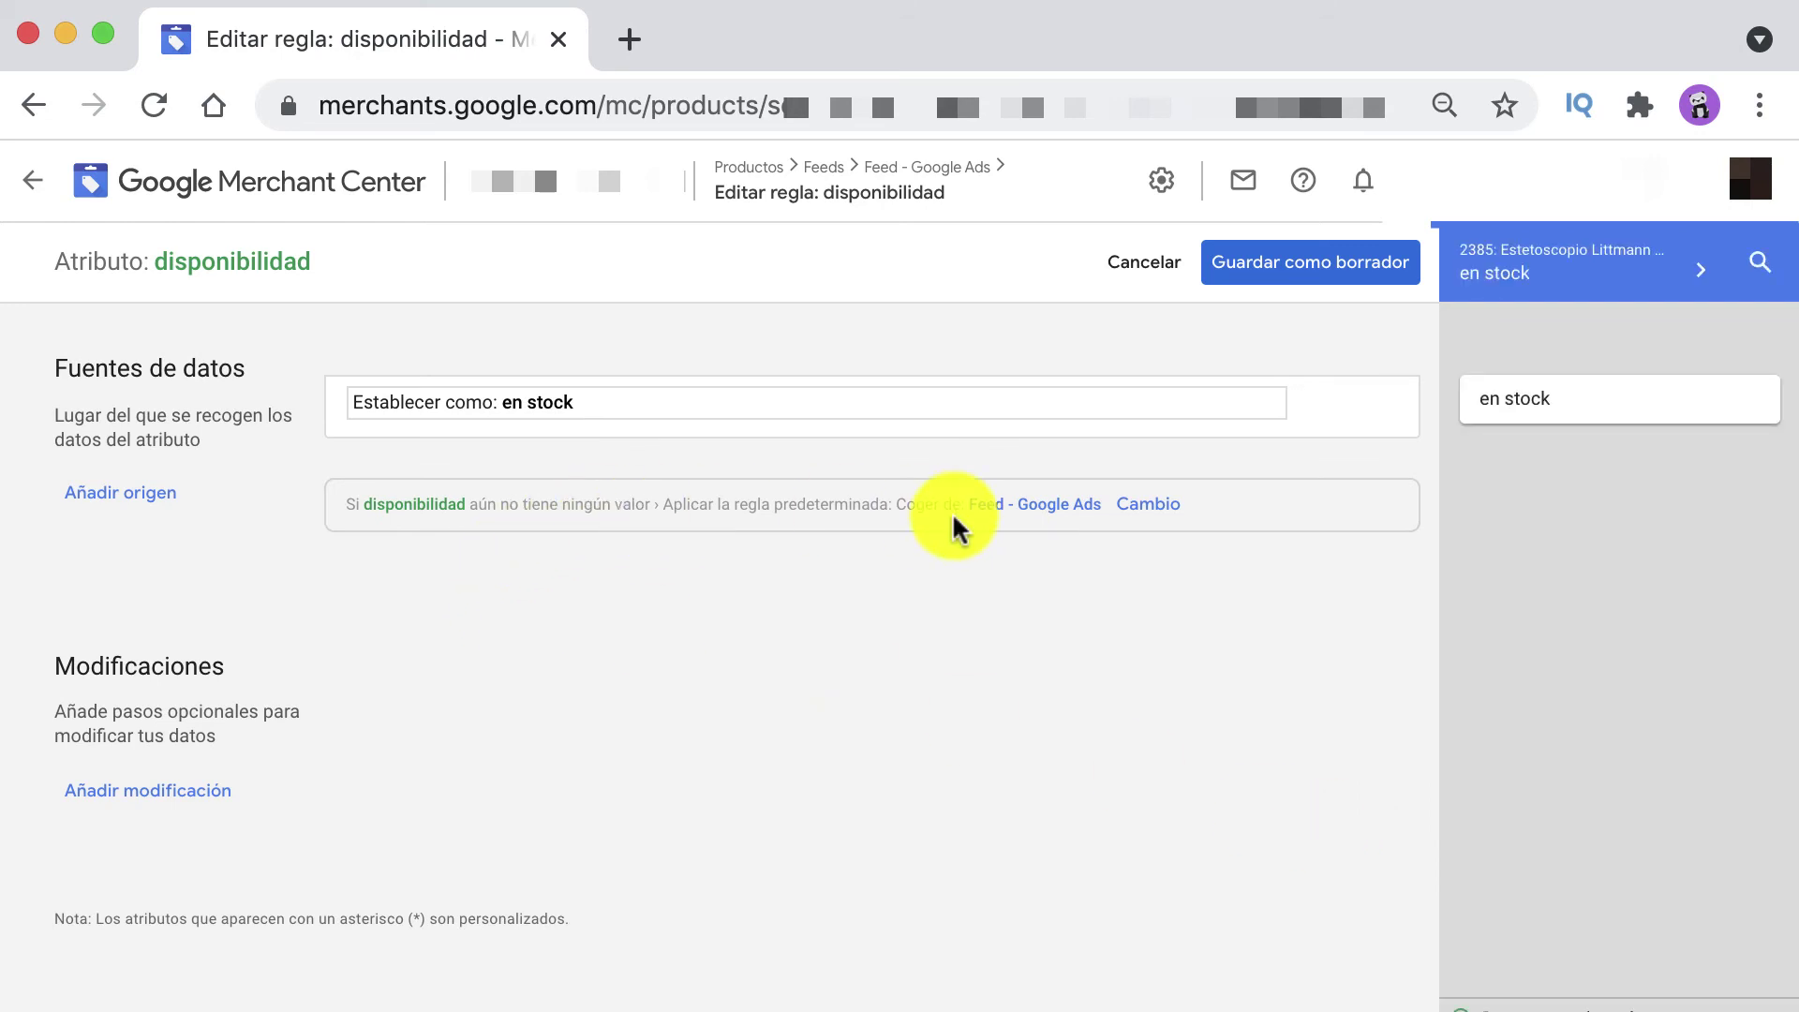
click(1375, 267)
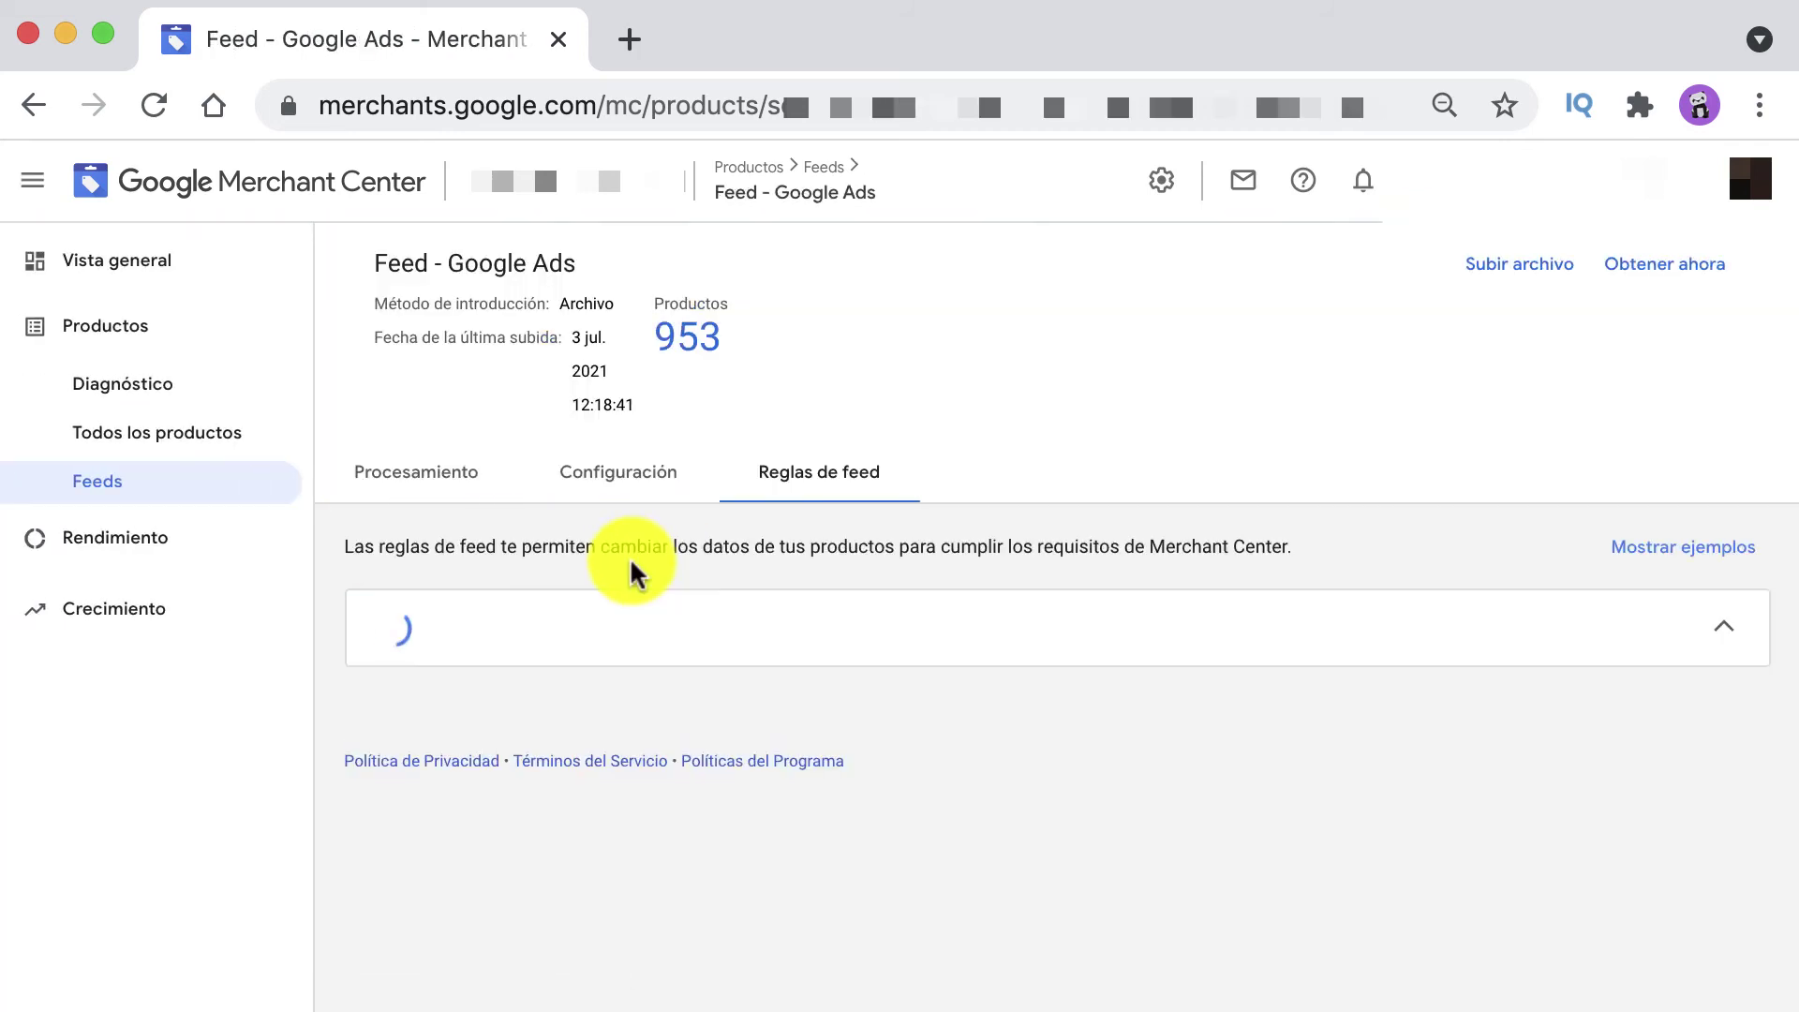
- Run a test of the draft feed rules for Ecuador (español) and dismiss the test duration notice
scroll(630, 556, down, 3)
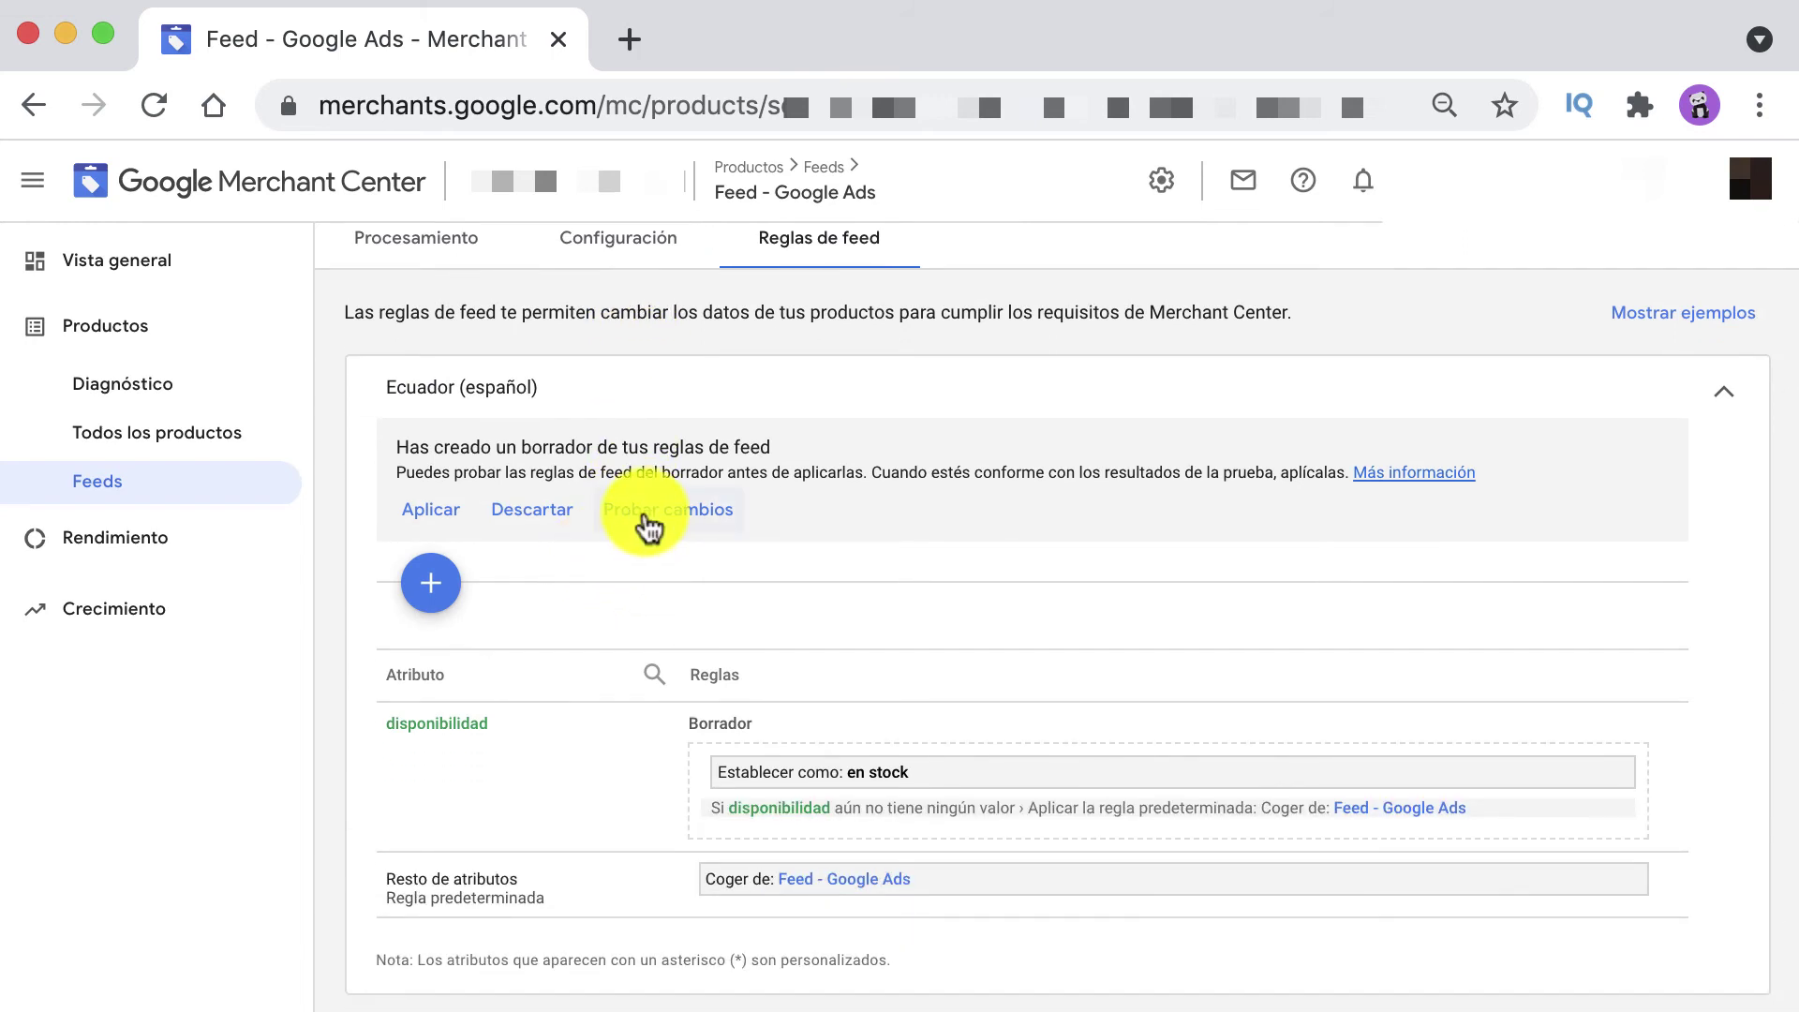
click(644, 511)
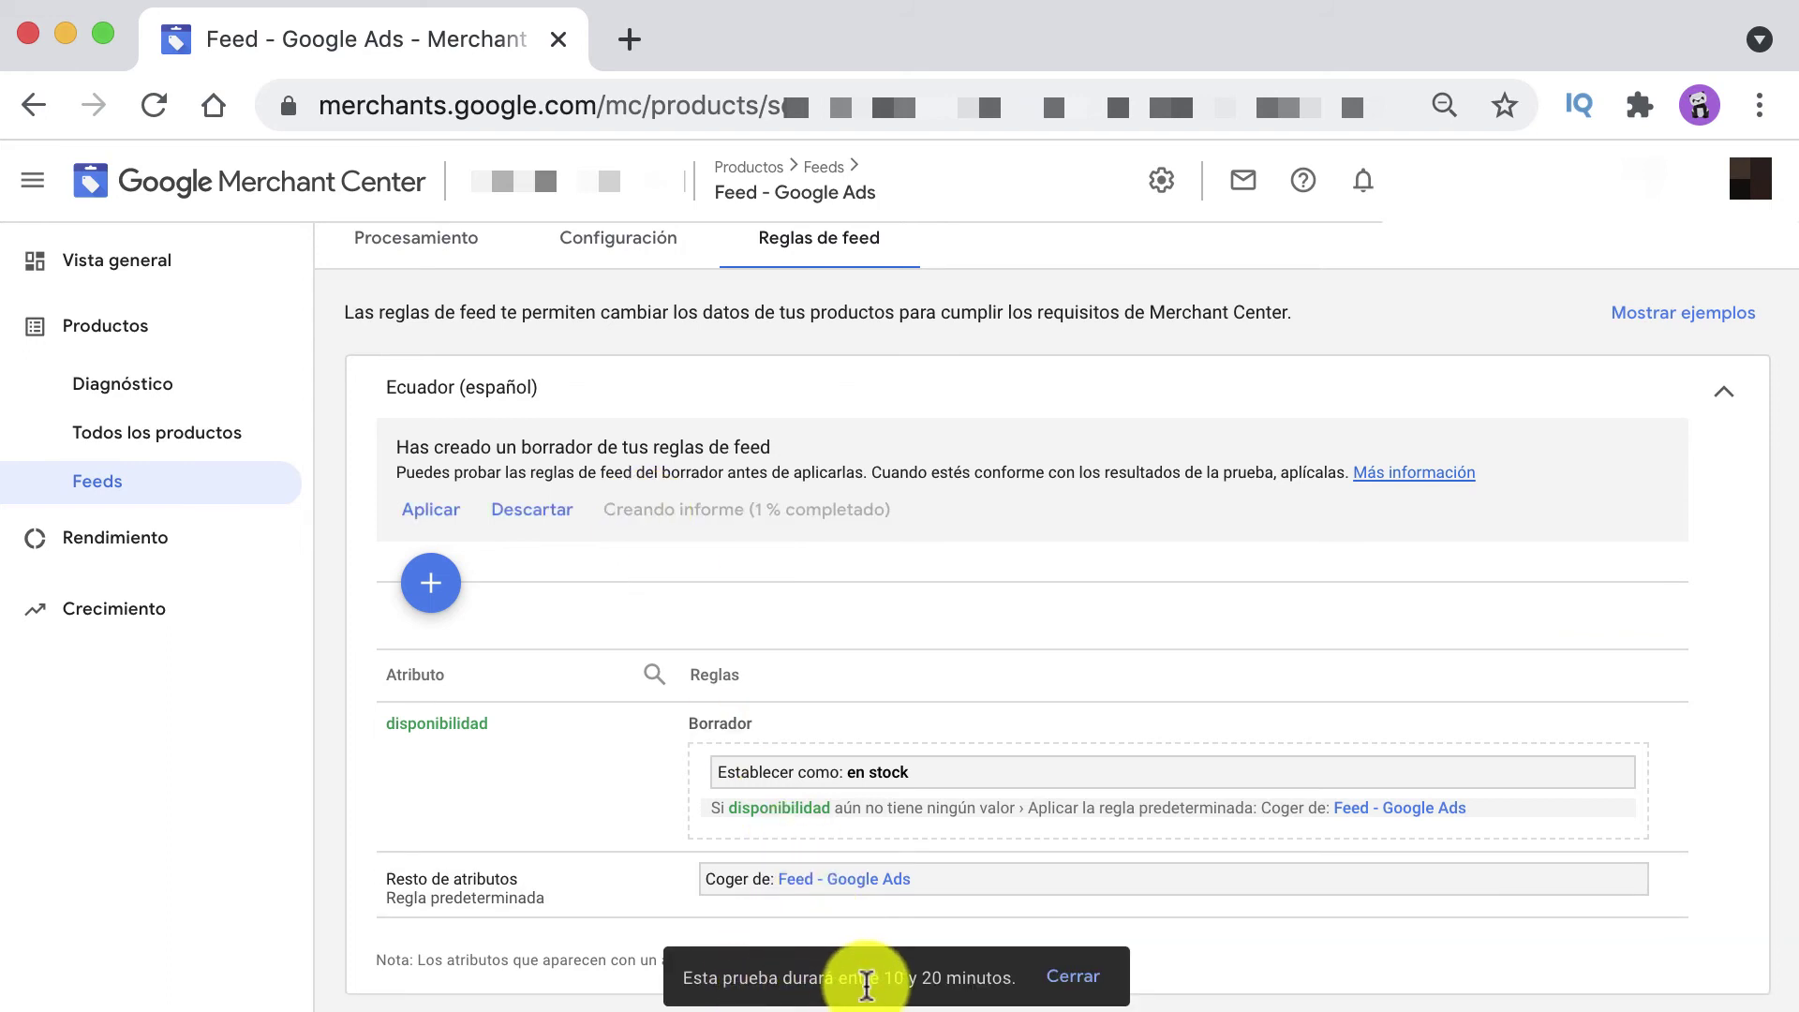
click(1078, 997)
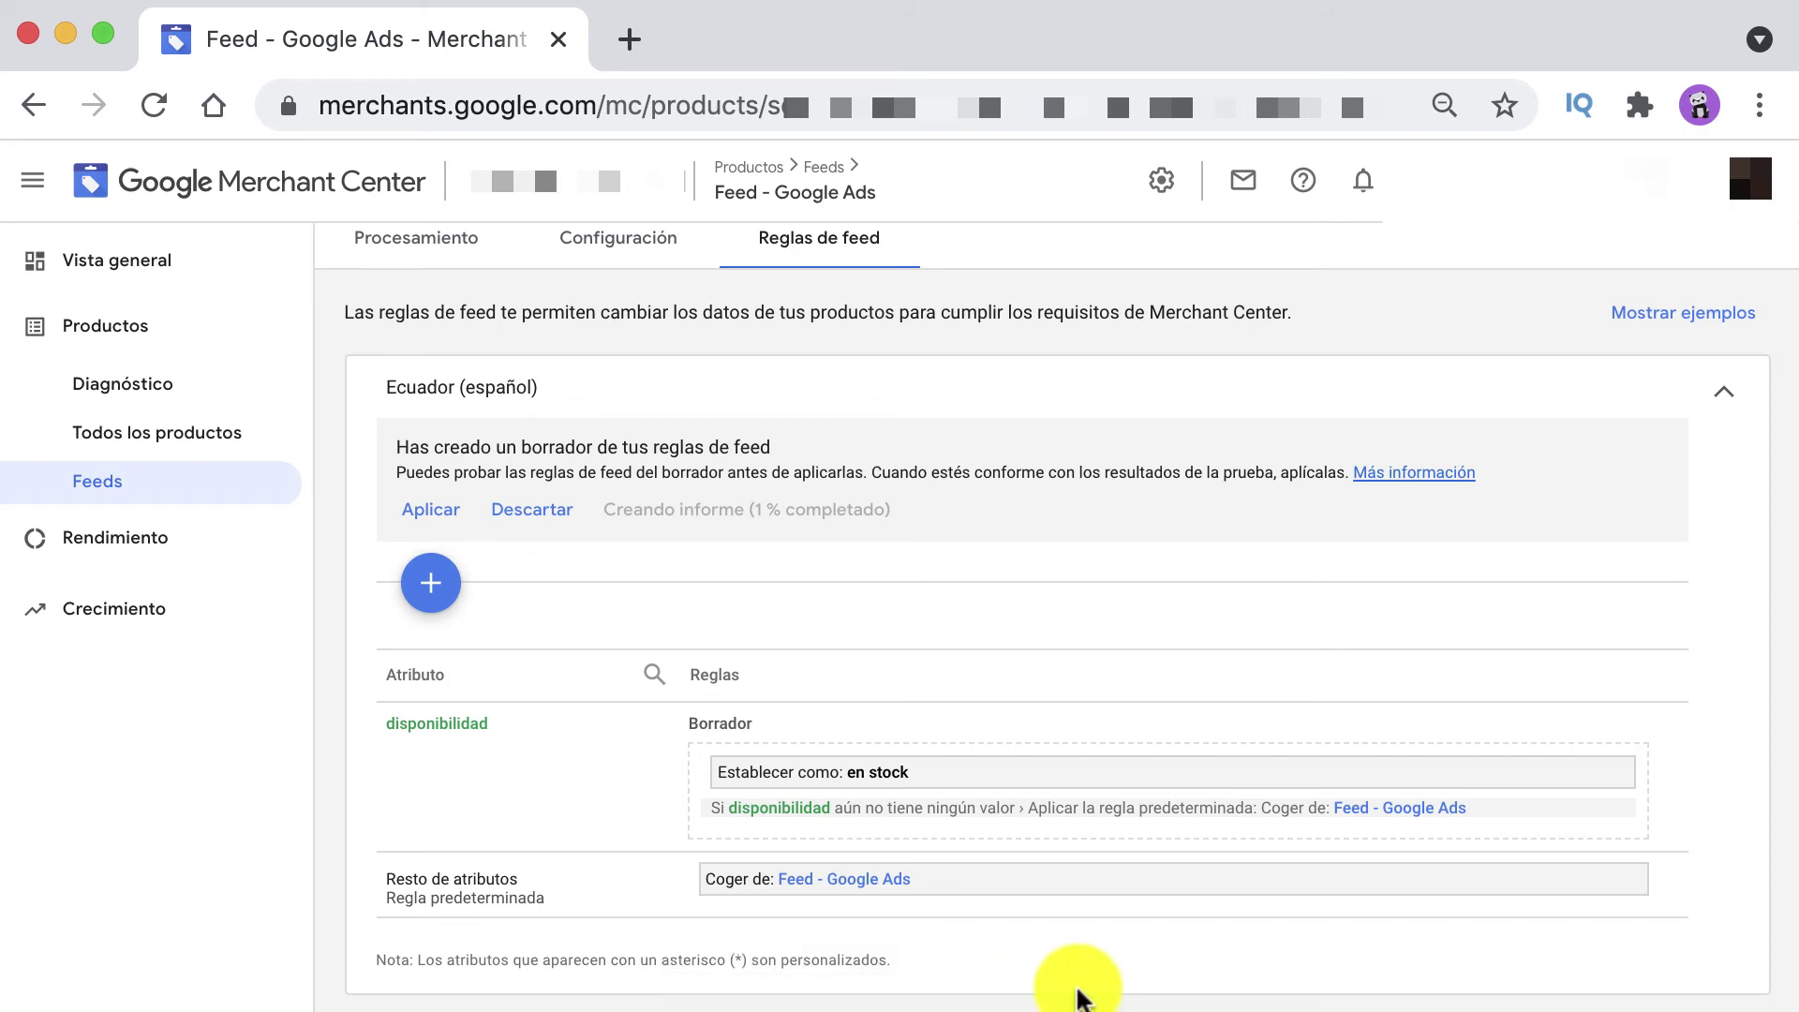
scroll(1691, 646, up, 5)
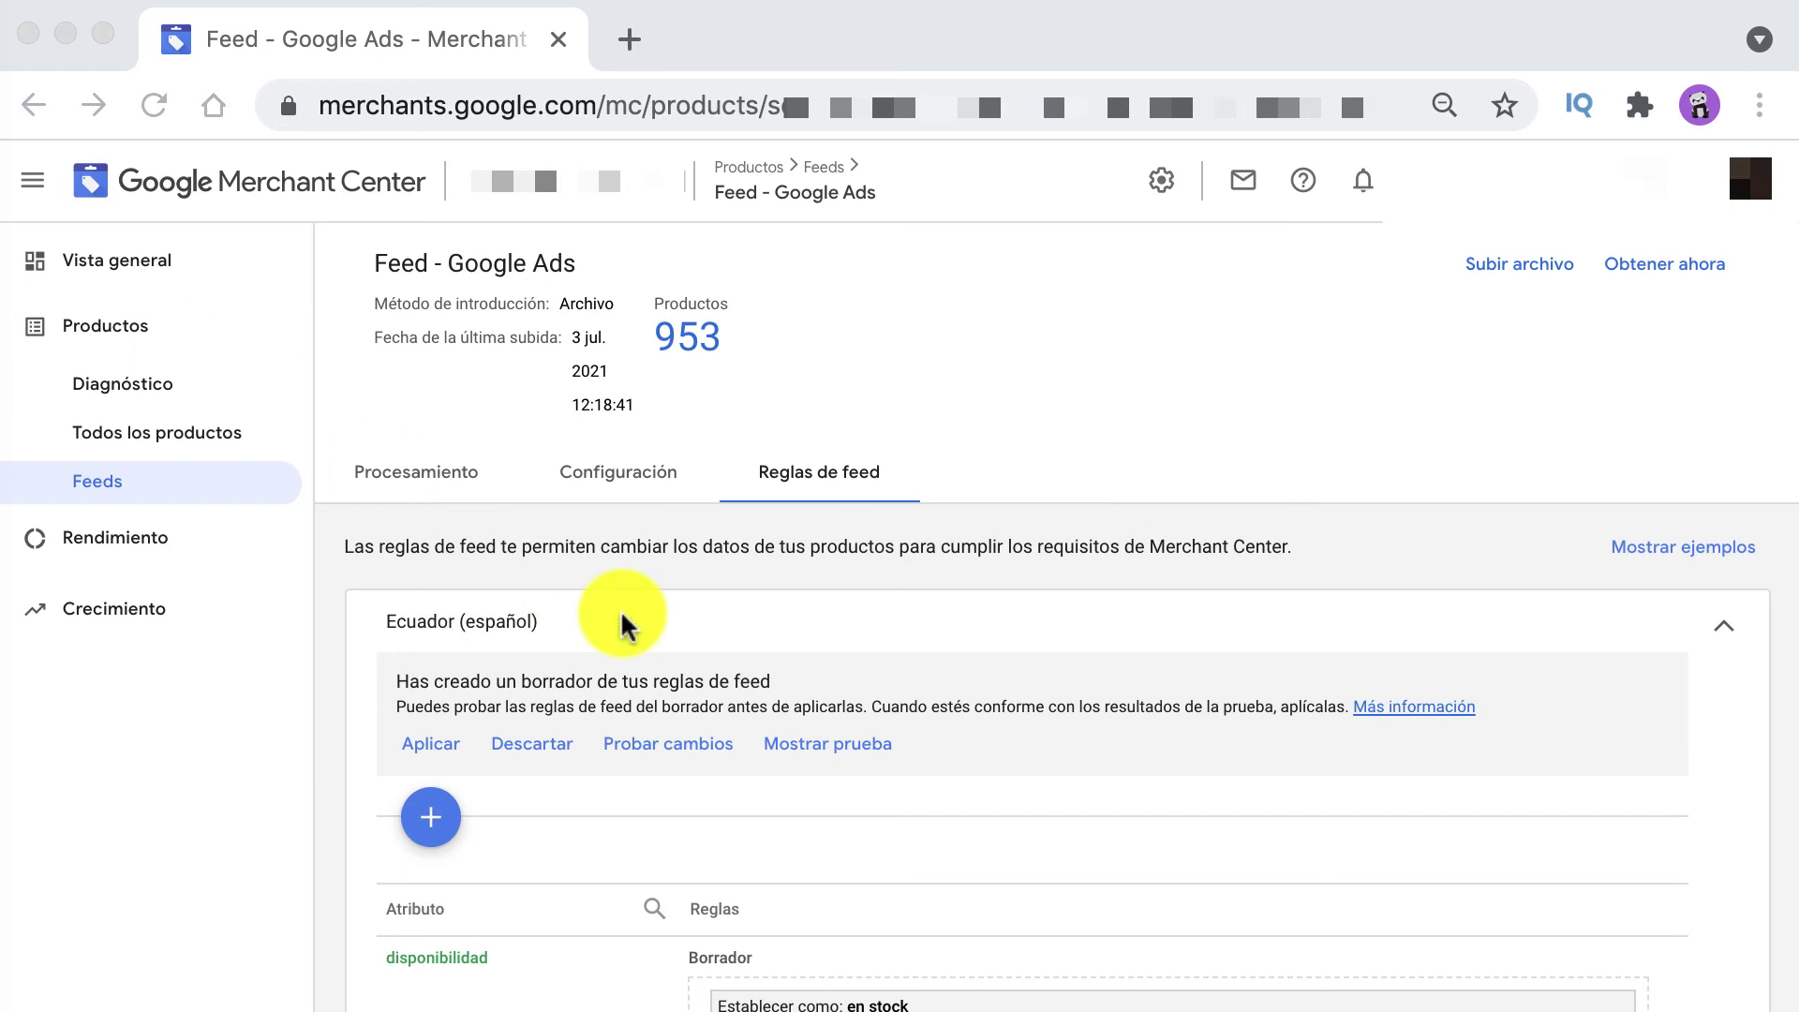
- Open the draft rules' test results and review the status, attribute change and problem summaries
scroll(1053, 741, down, 1)
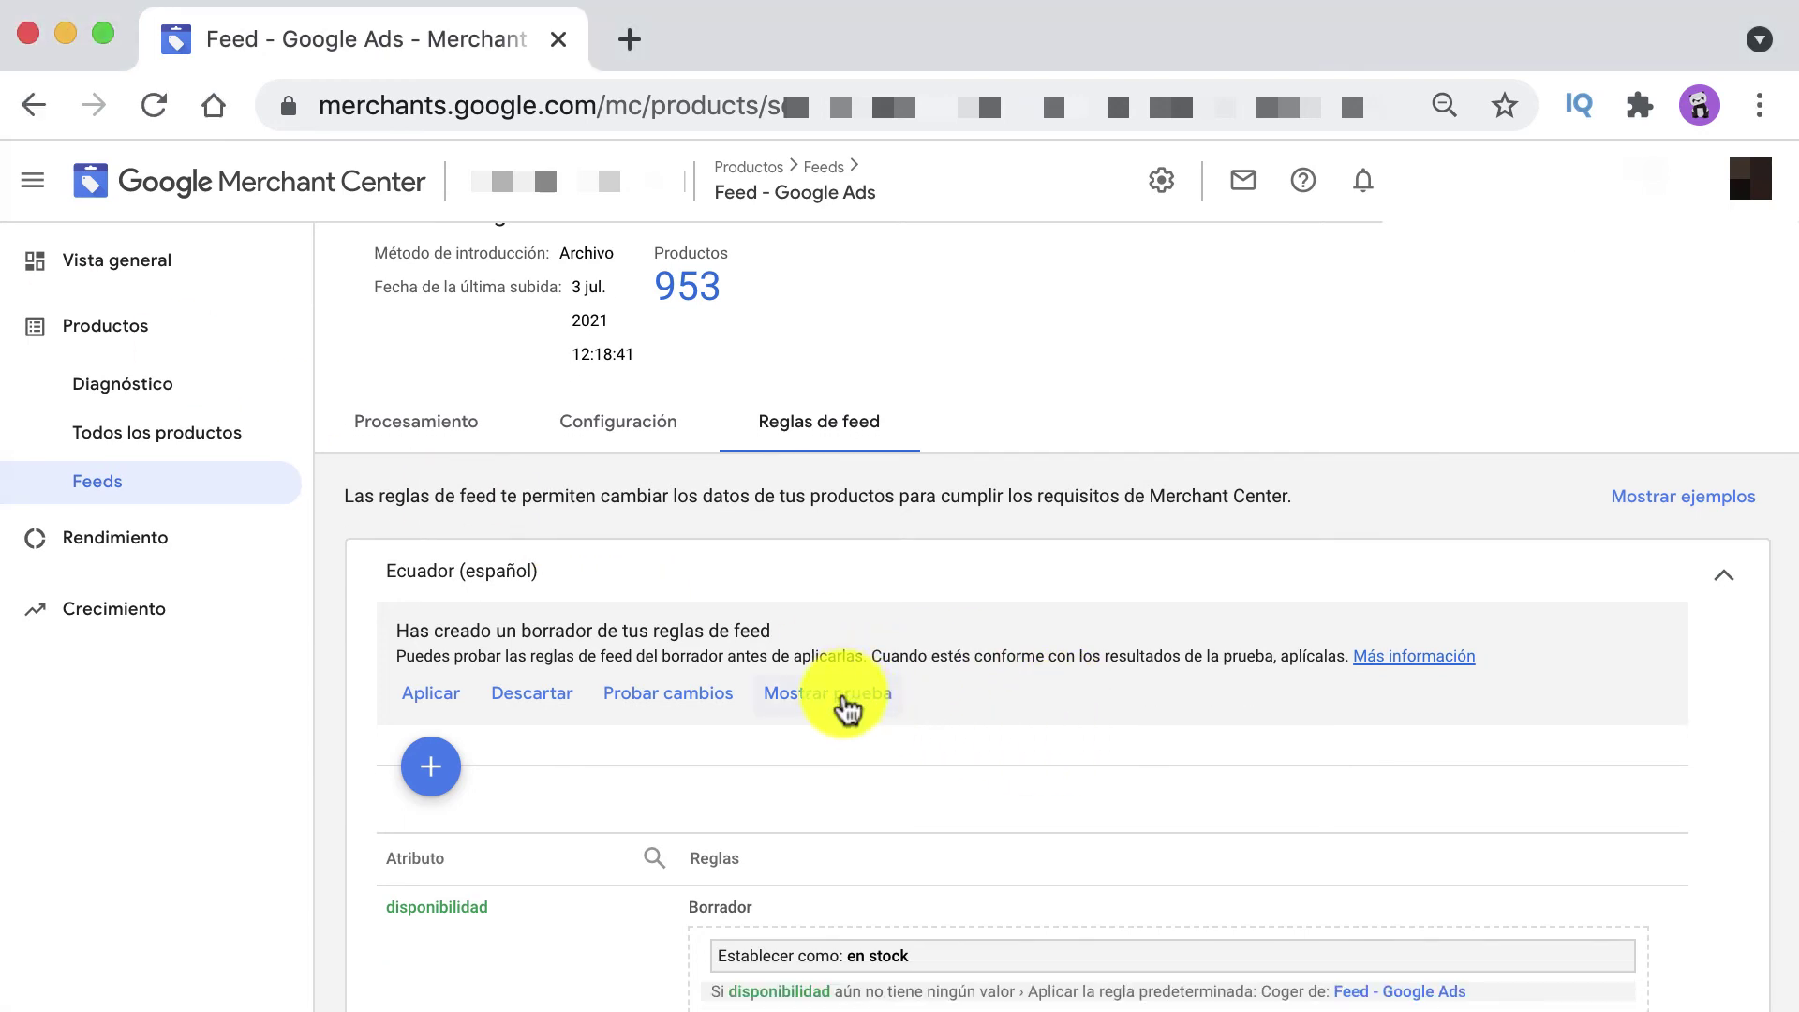
click(845, 693)
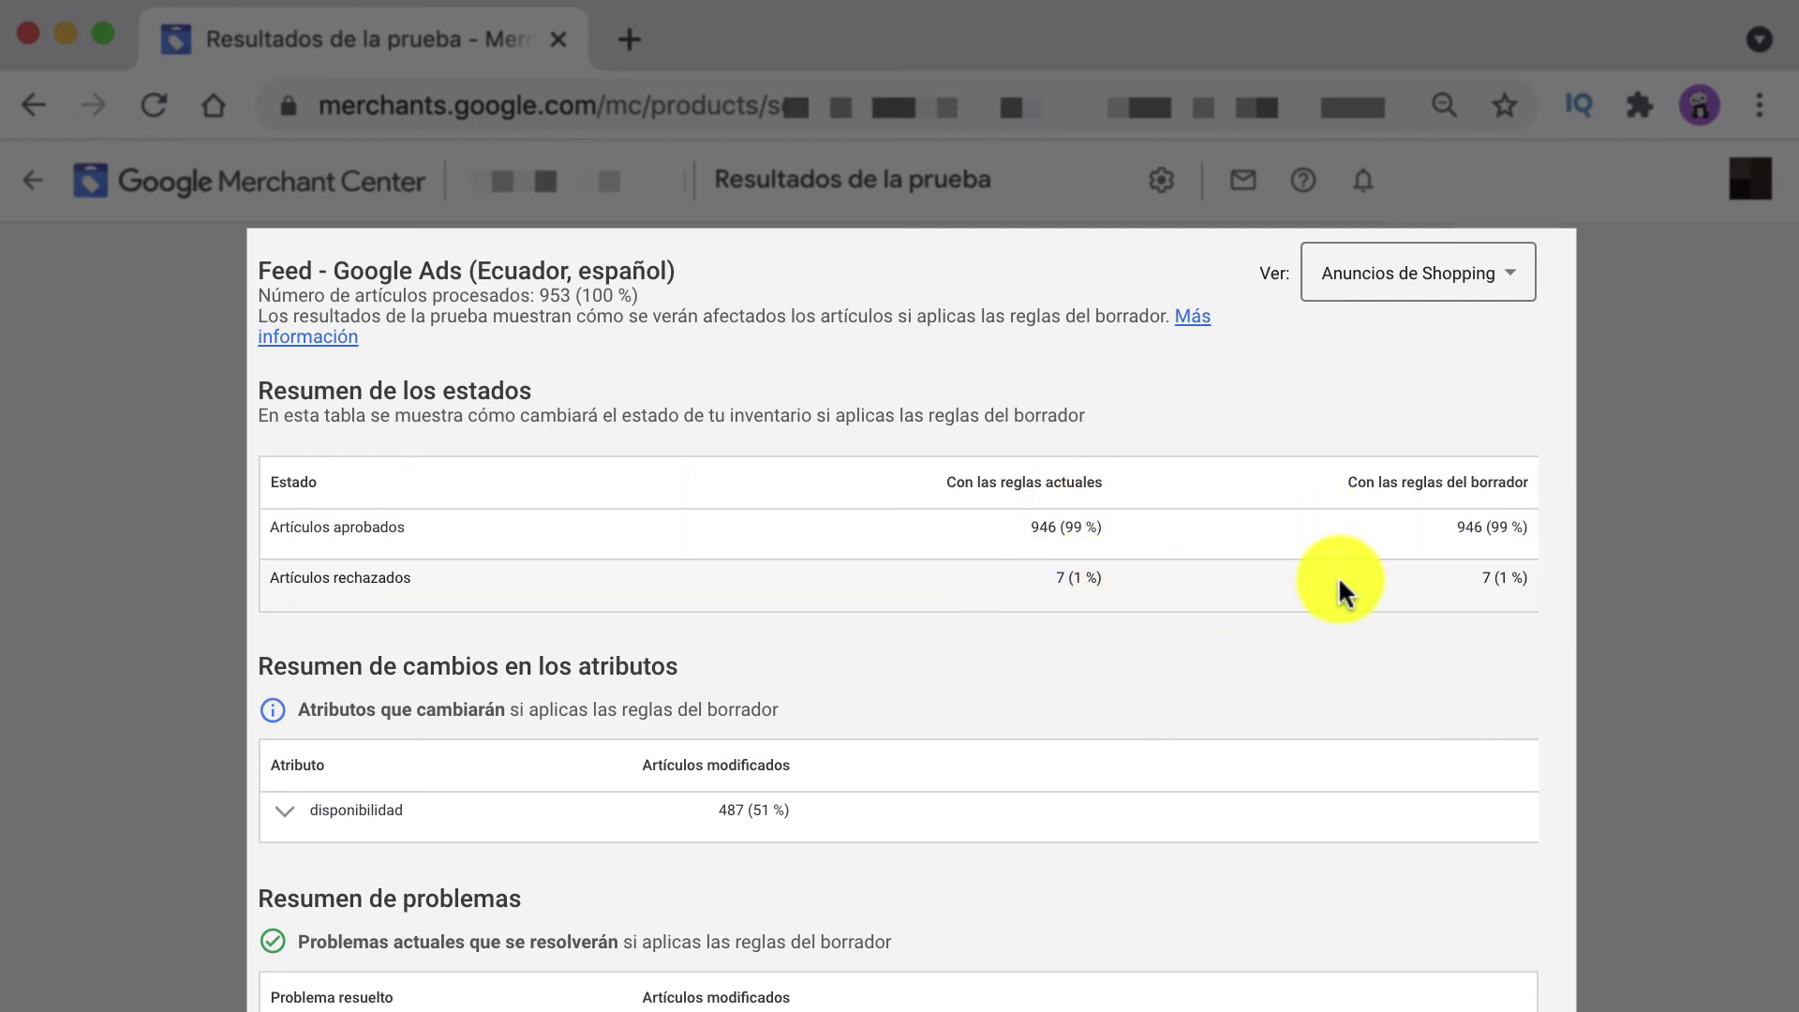
scroll(1338, 581, down, 5)
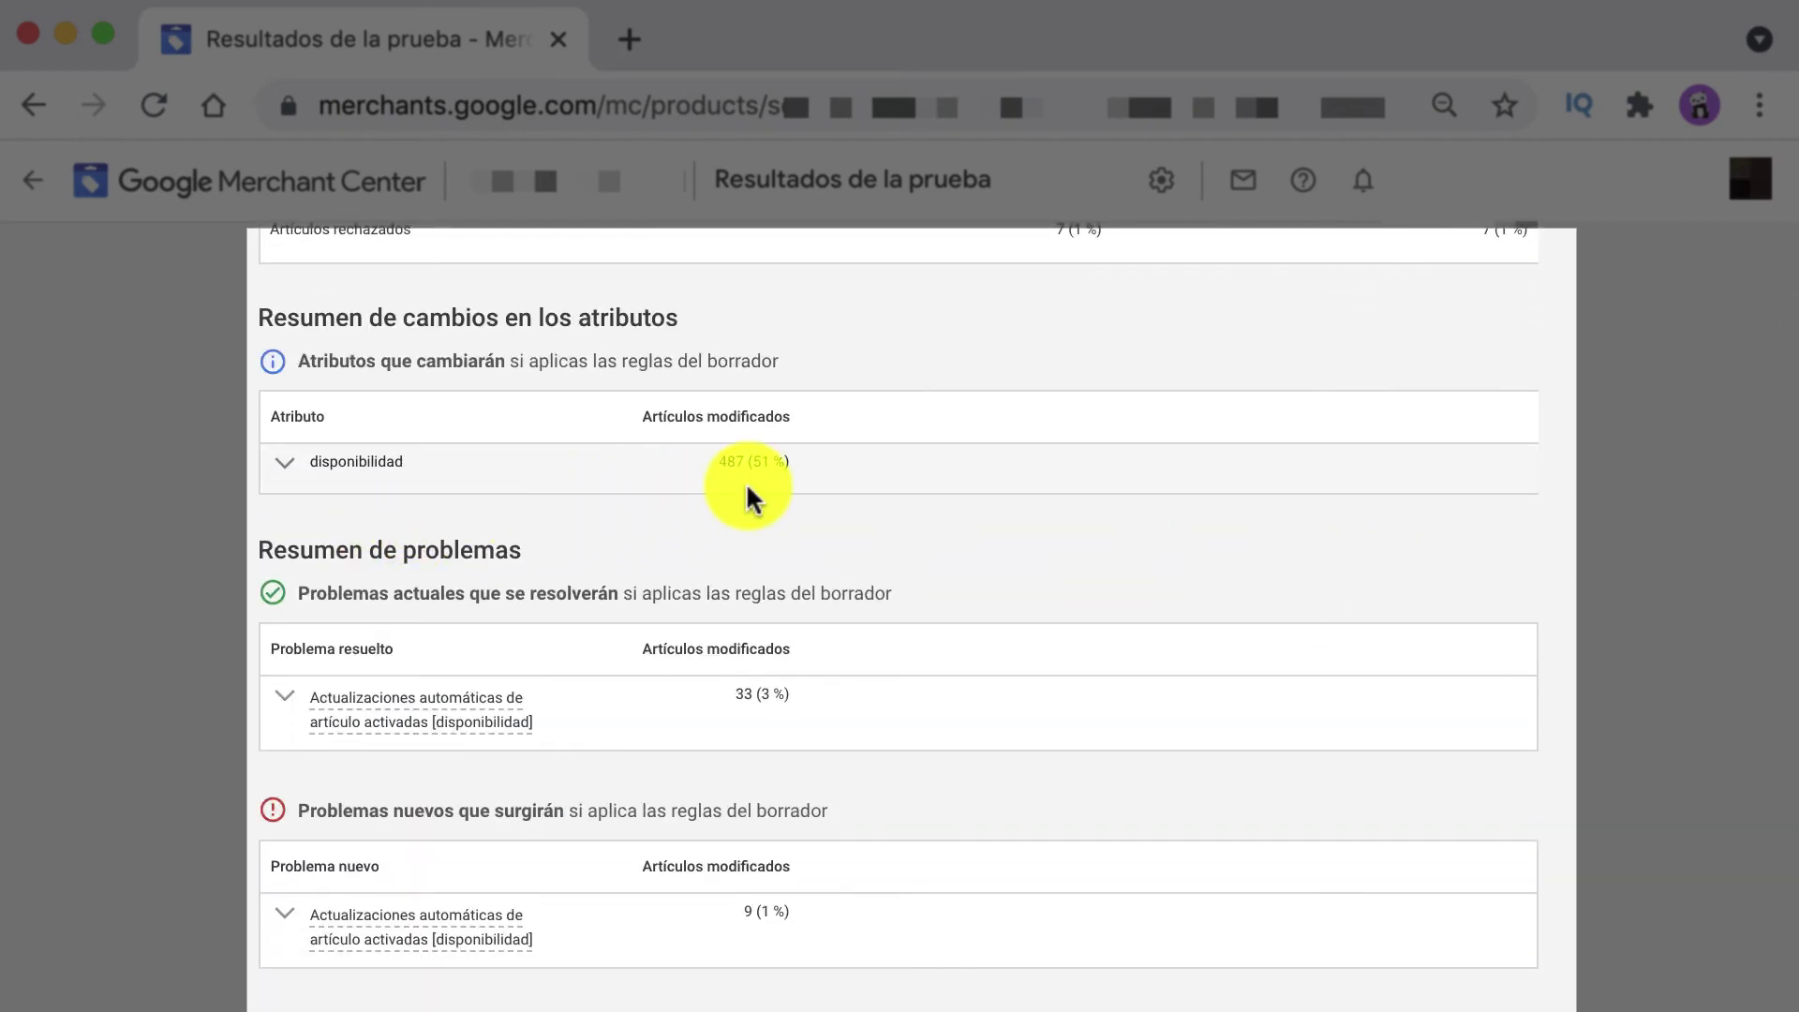
scroll(748, 480, up, 3)
scroll(748, 480, up, 2)
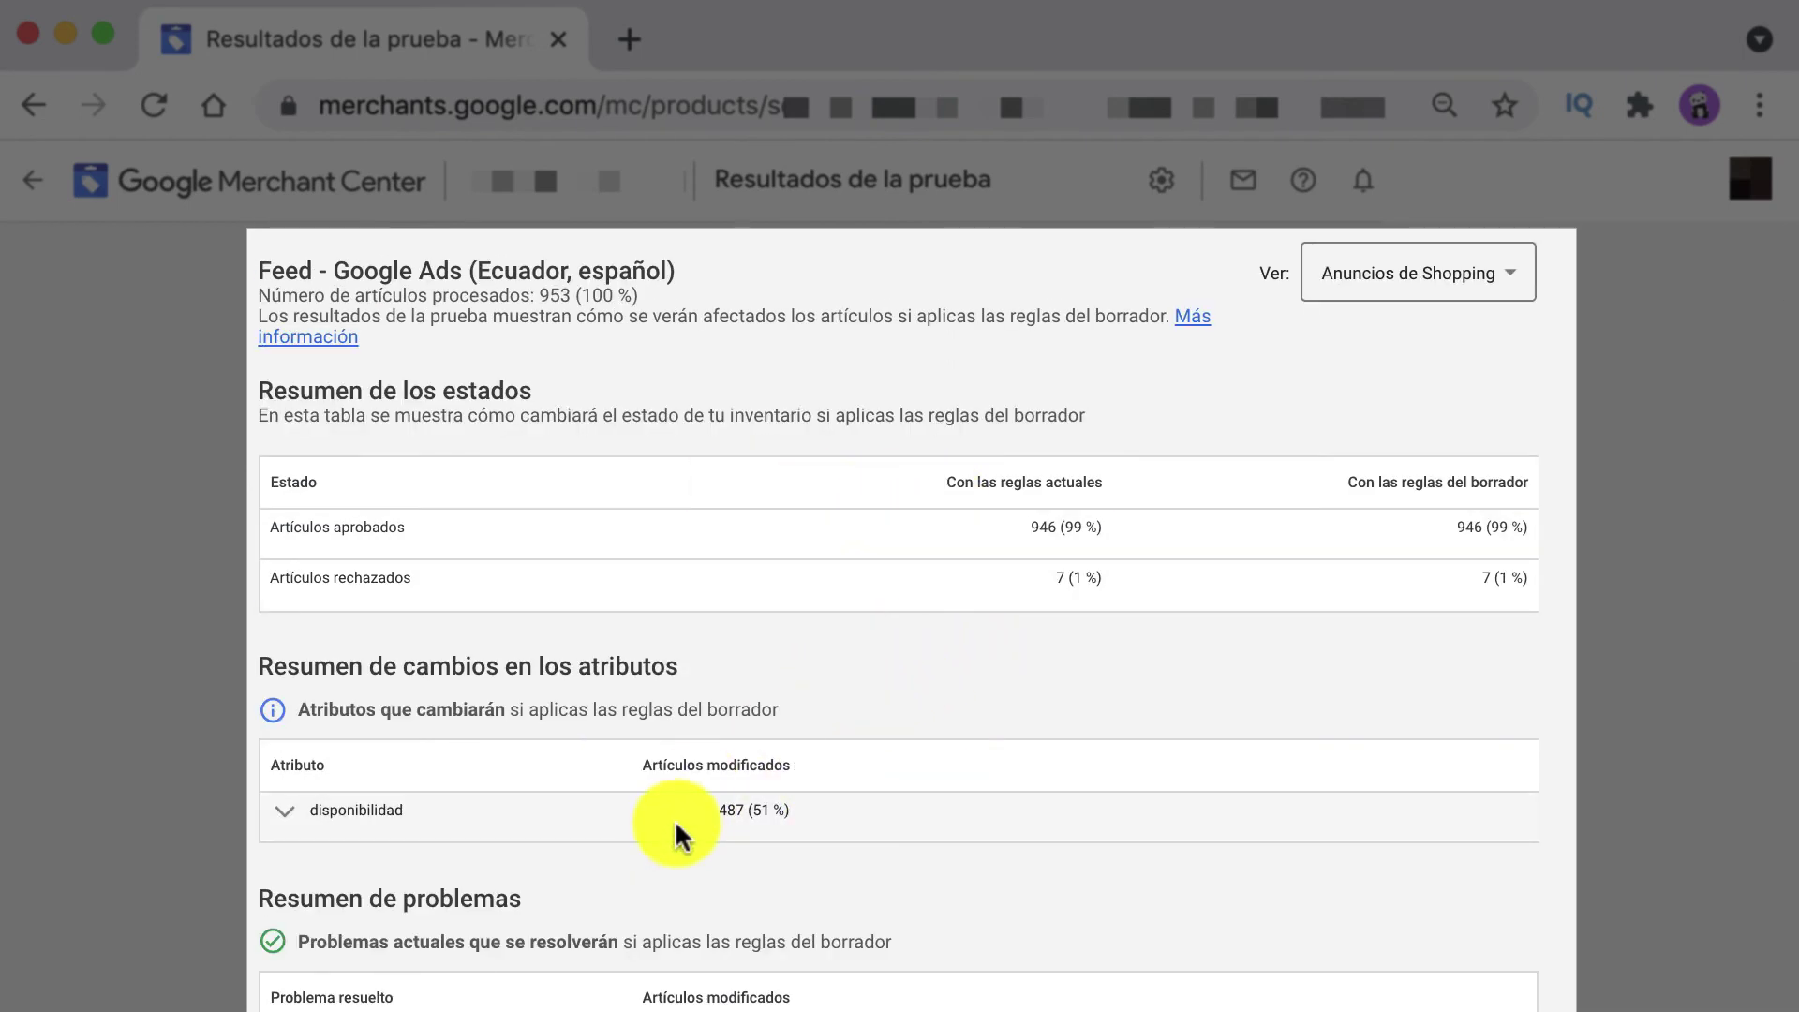
- Review the test results' summary of problems that will be resolved, newly arise or stay unchanged under the draft rules
scroll(692, 798, down, 4)
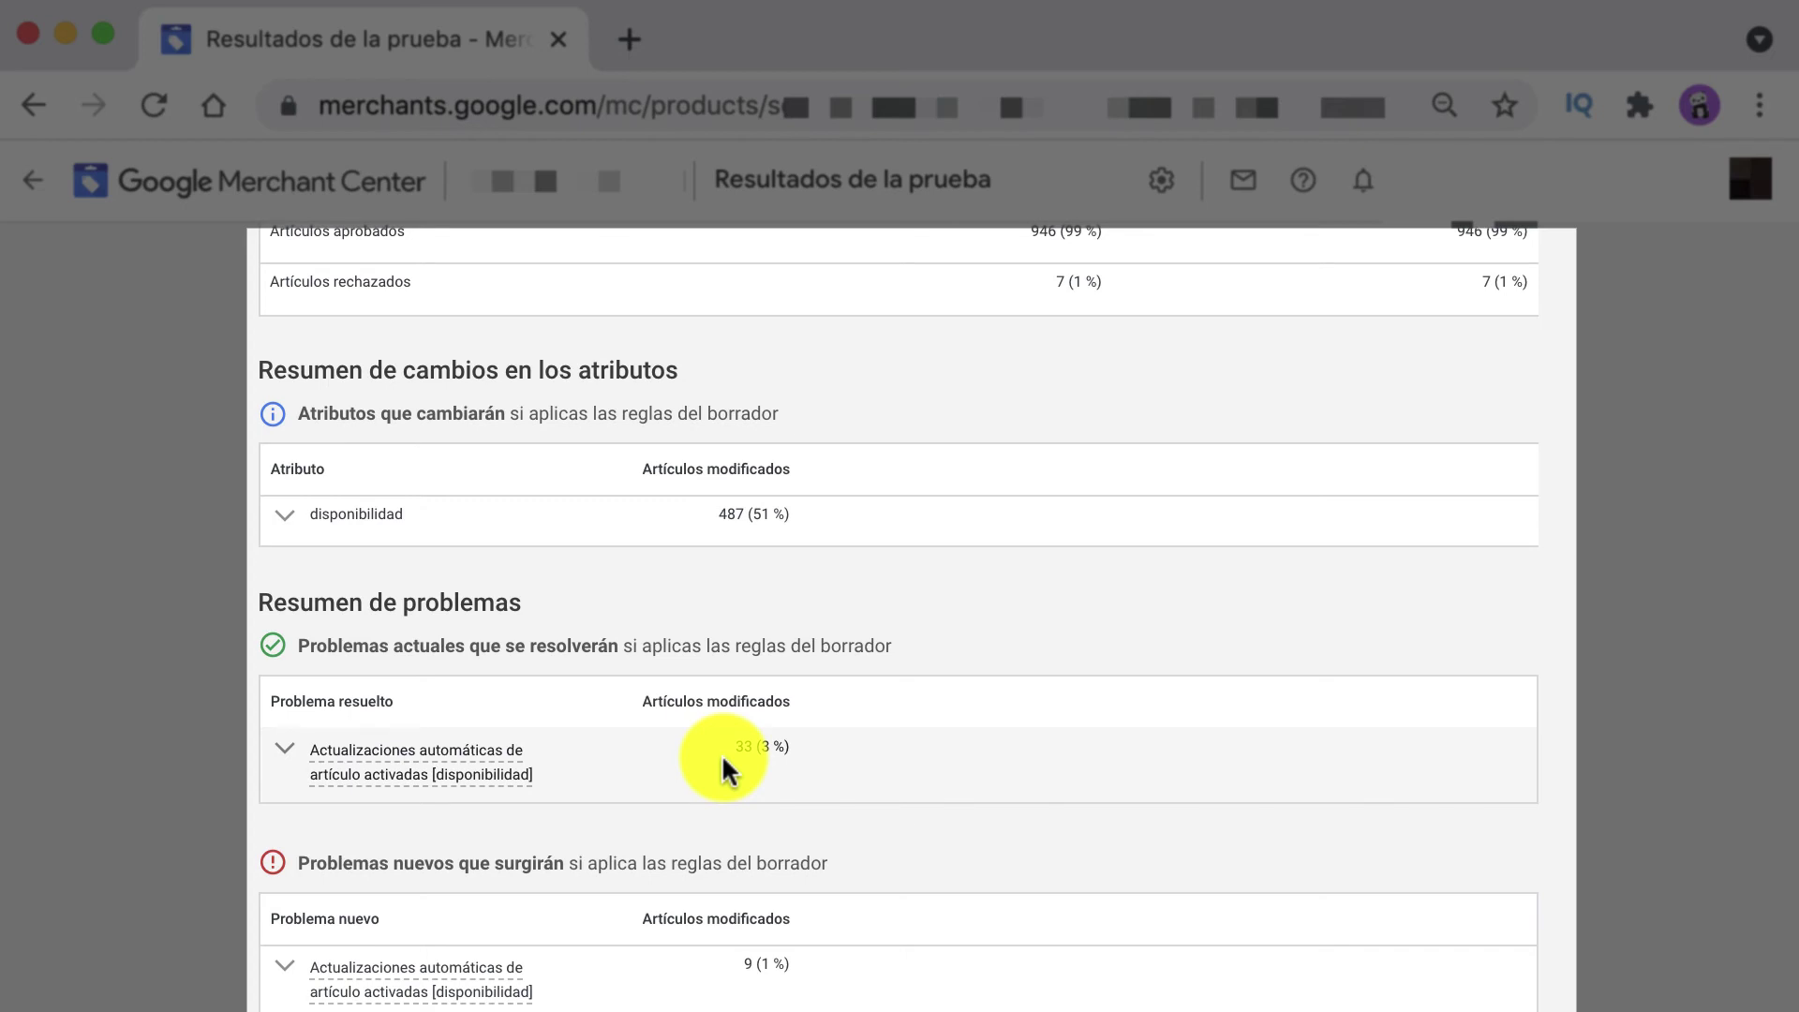
scroll(722, 753, down, 5)
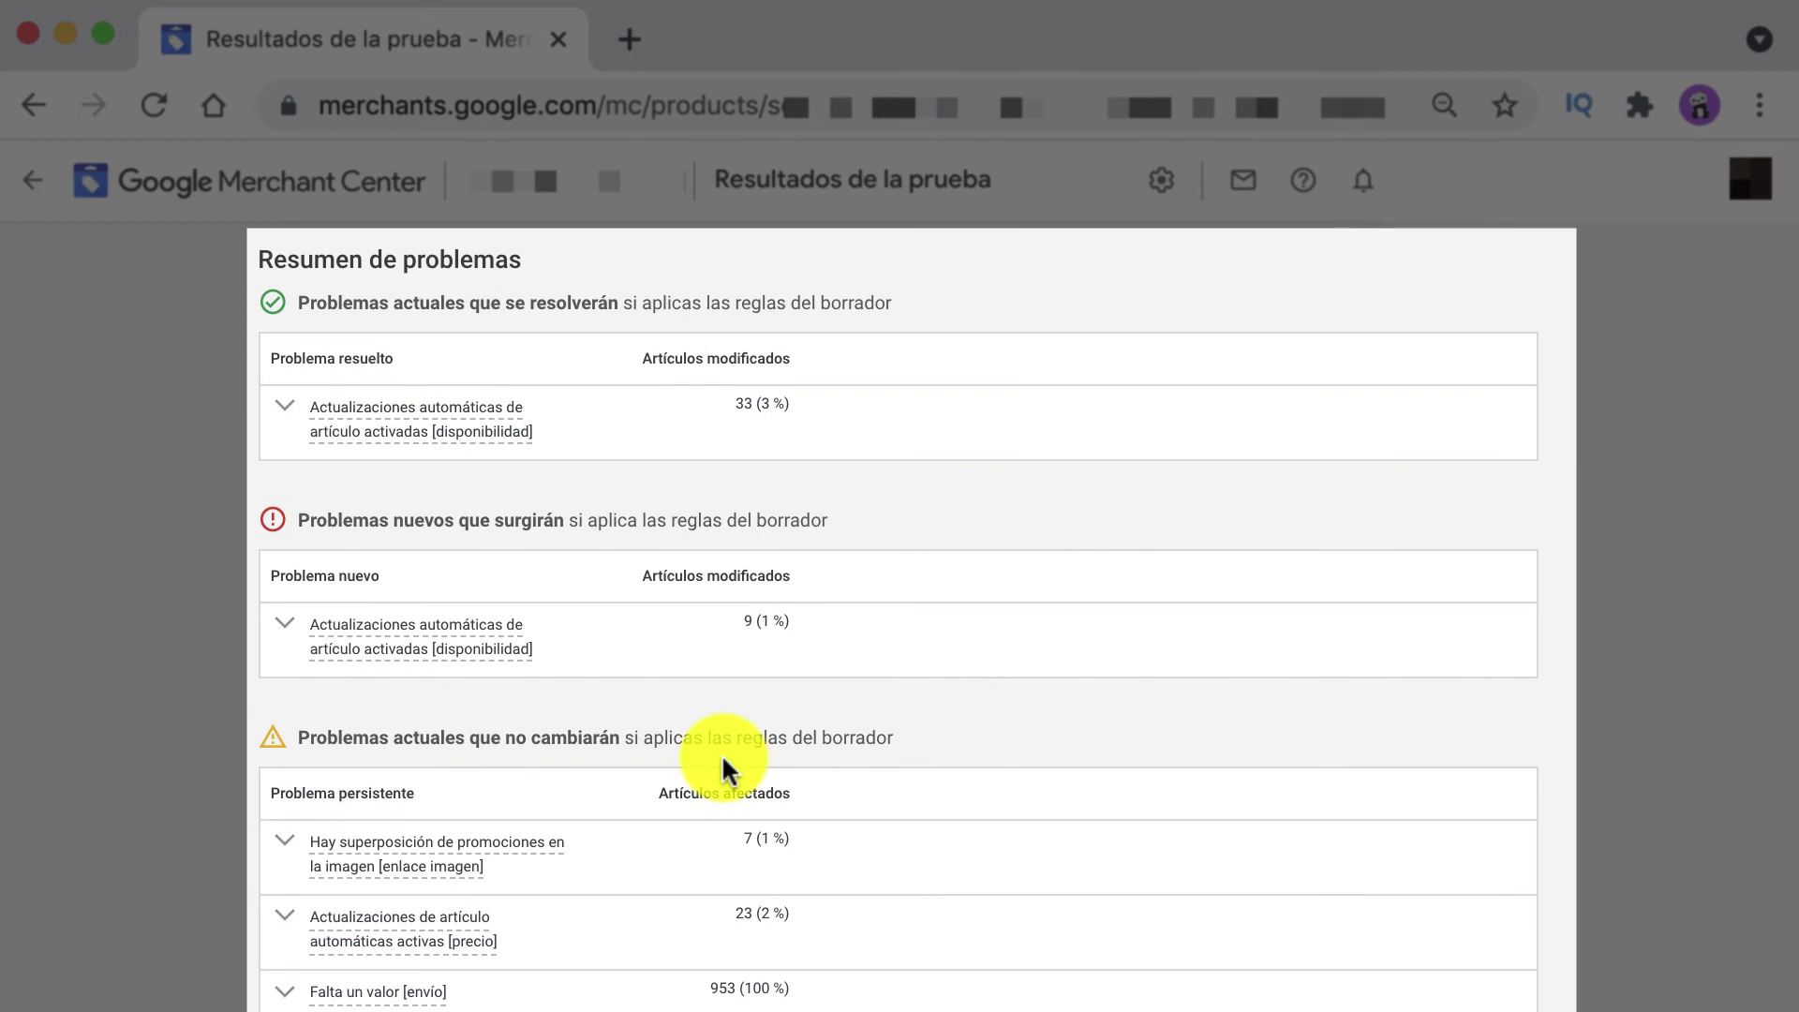
scroll(722, 759, down, 2)
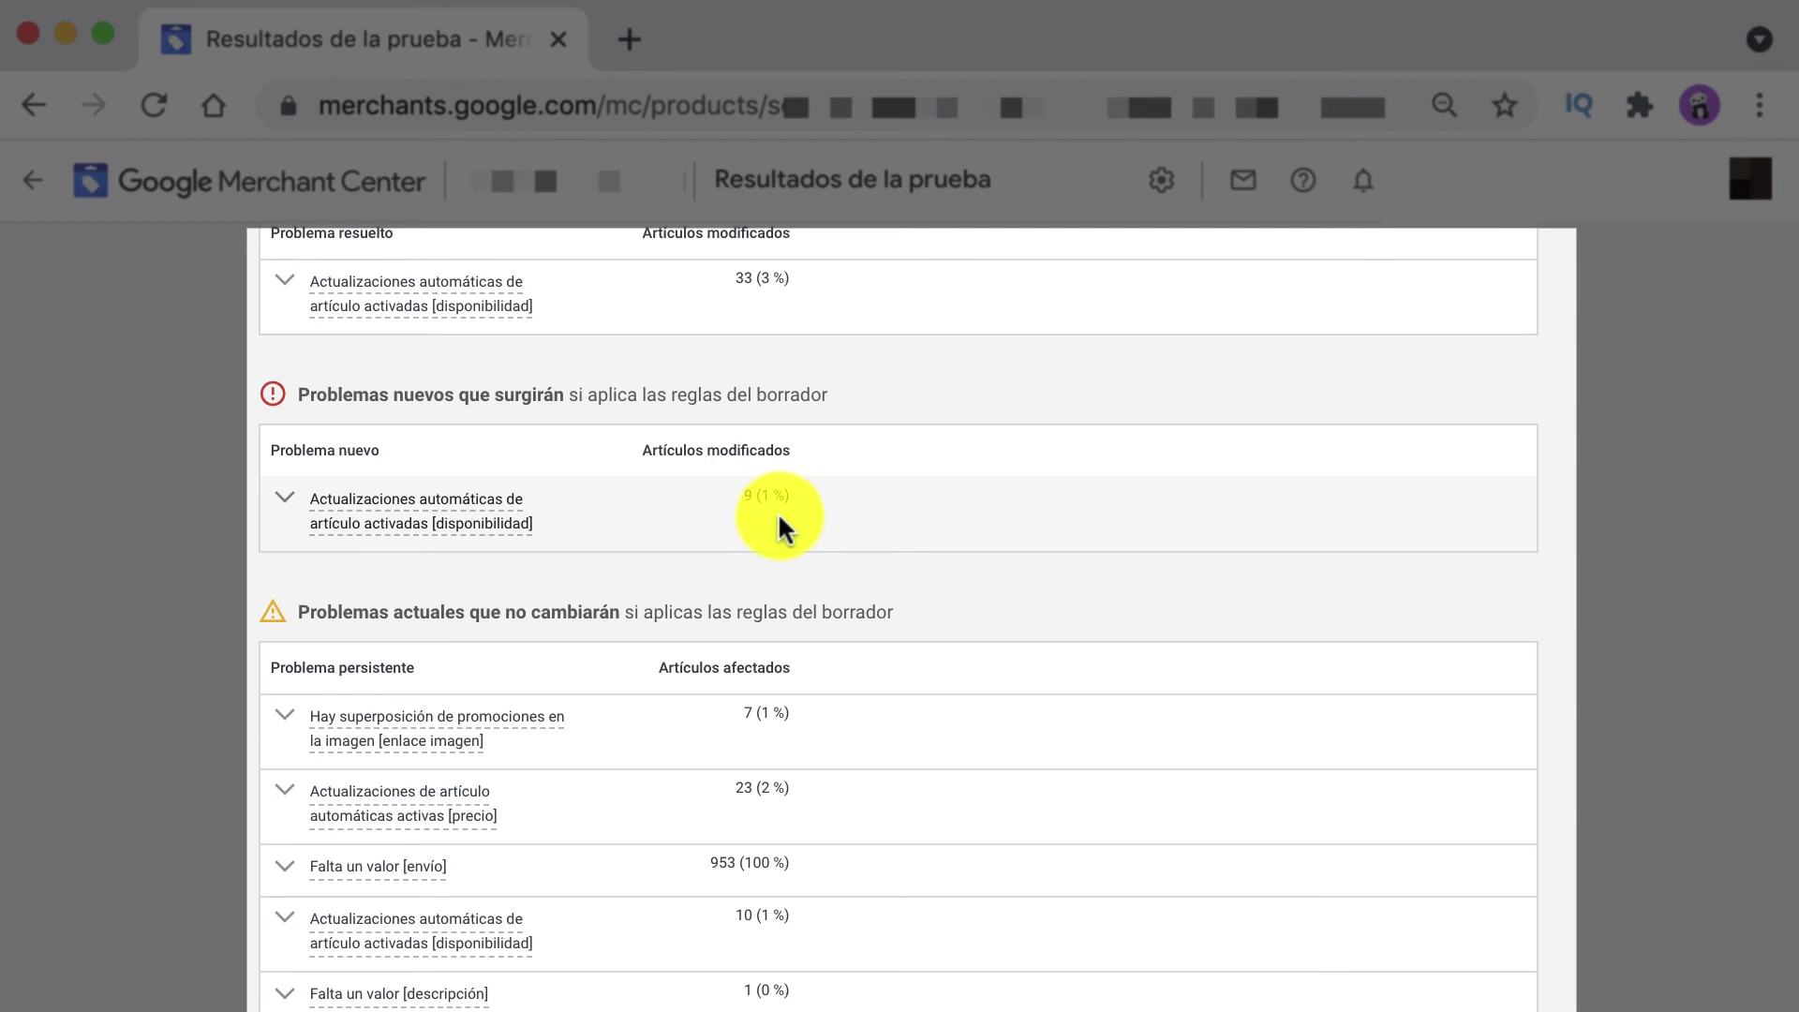
scroll(763, 545, down, 2)
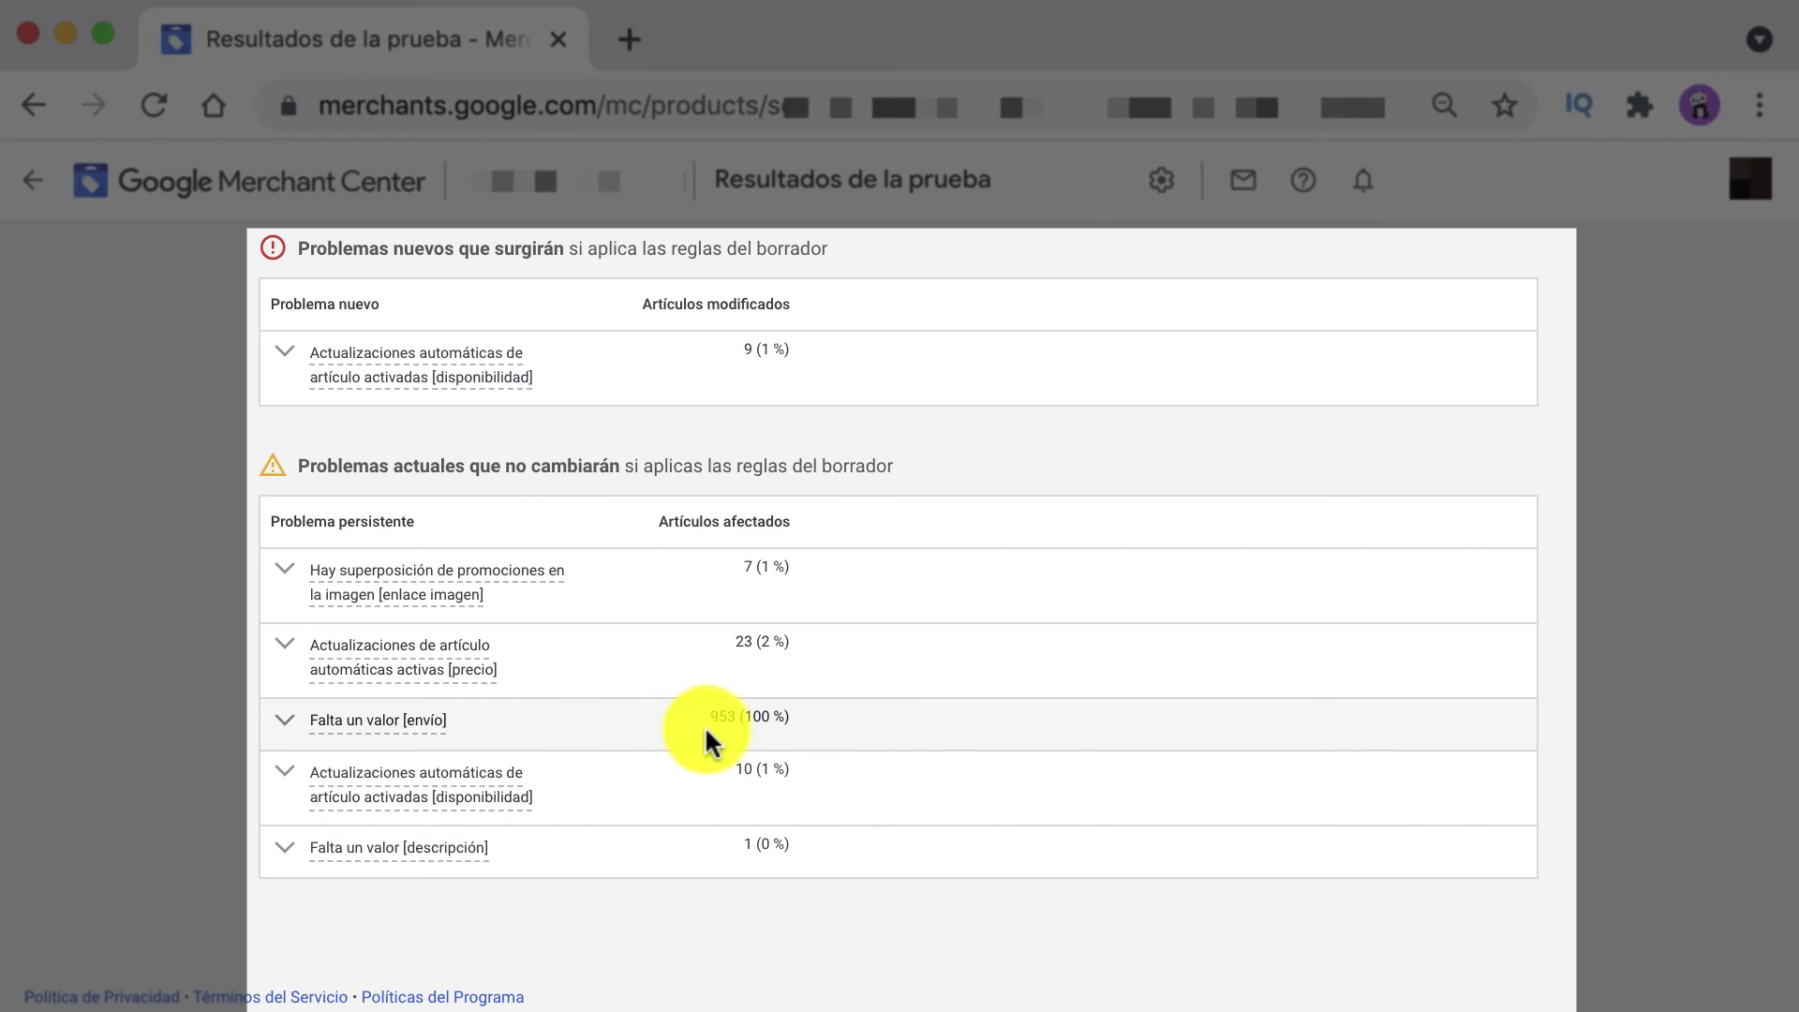
- Inspect the affected items under the persistent problems "Falta un valor [envío]" and "Falta un valor [descripción]"
click(286, 736)
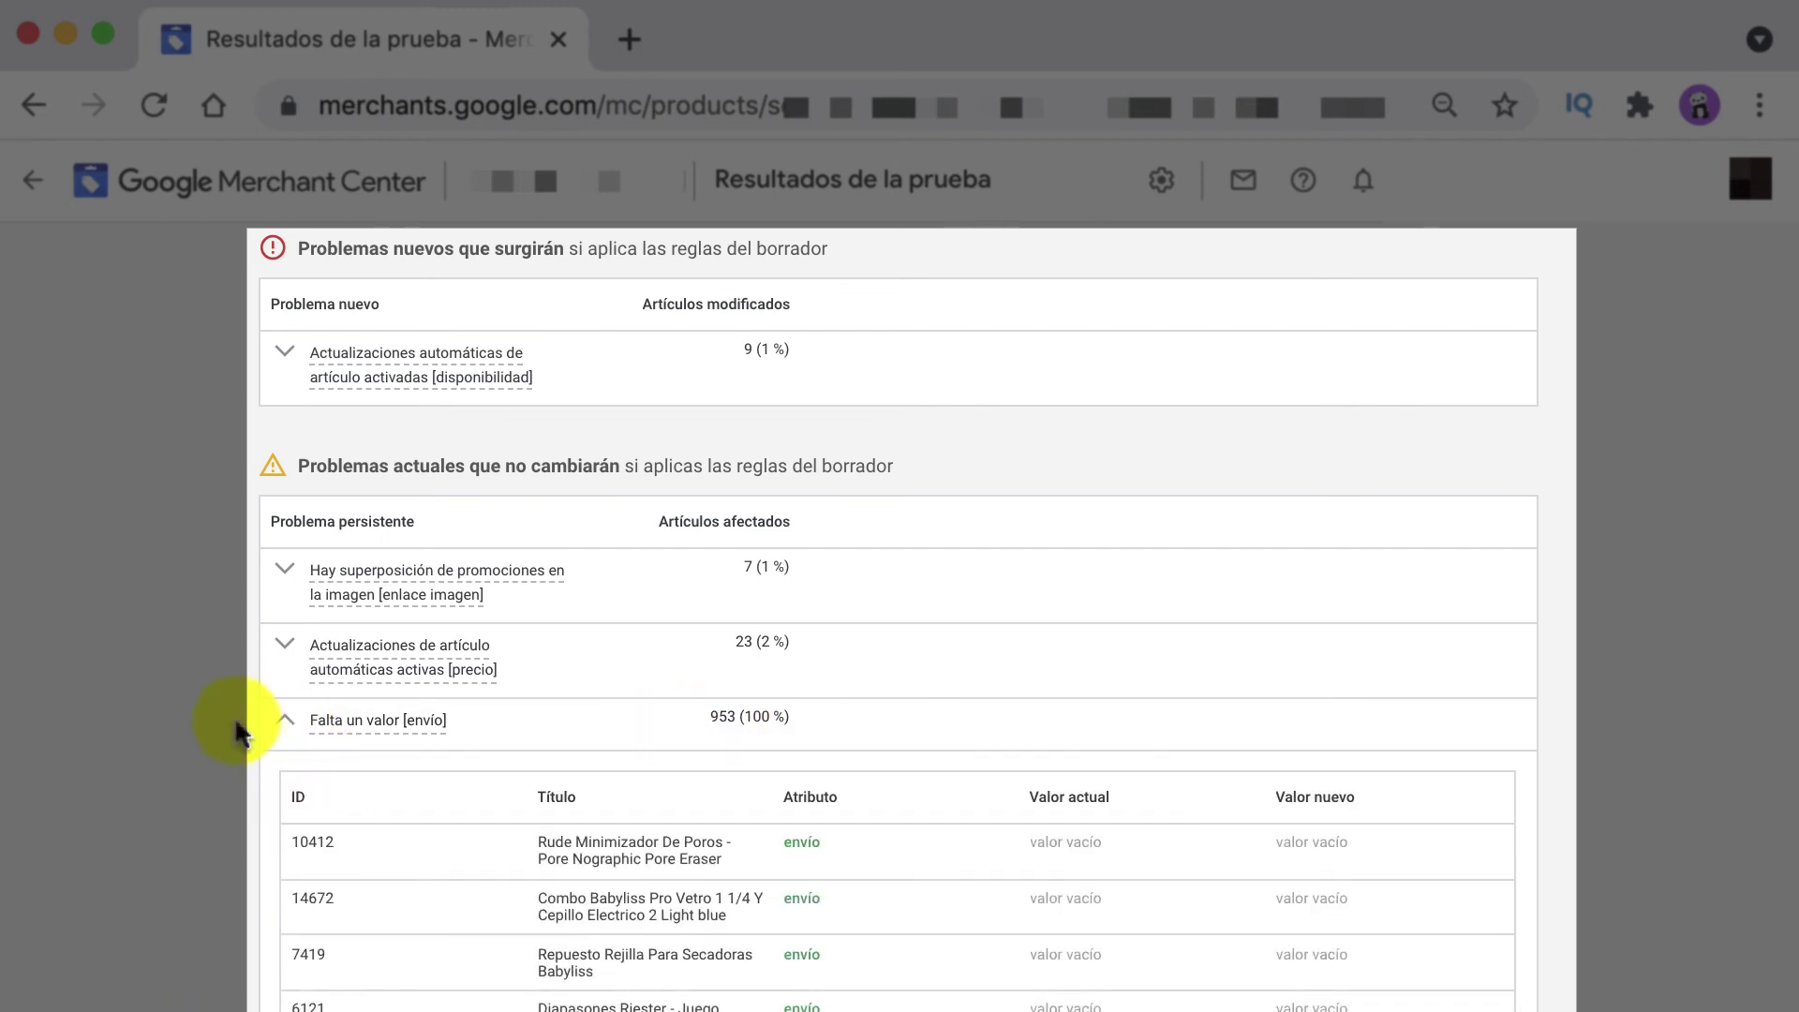
scroll(239, 733, down, 3)
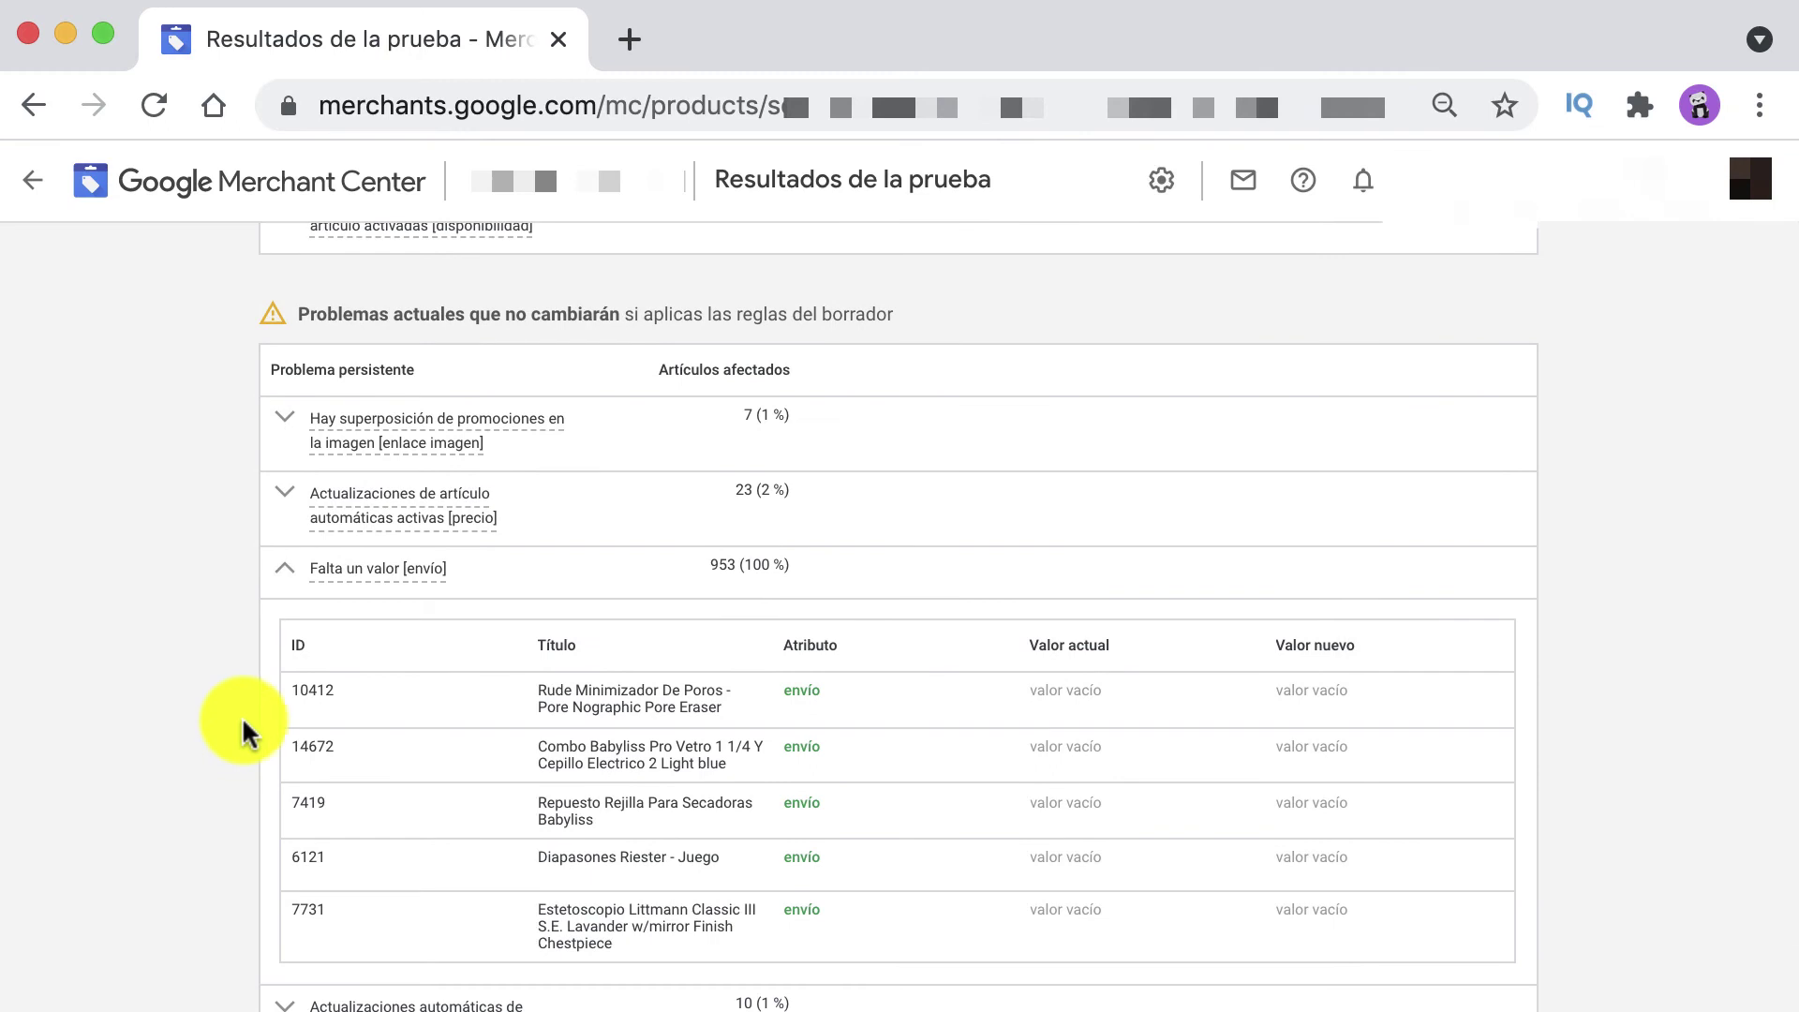
click(273, 568)
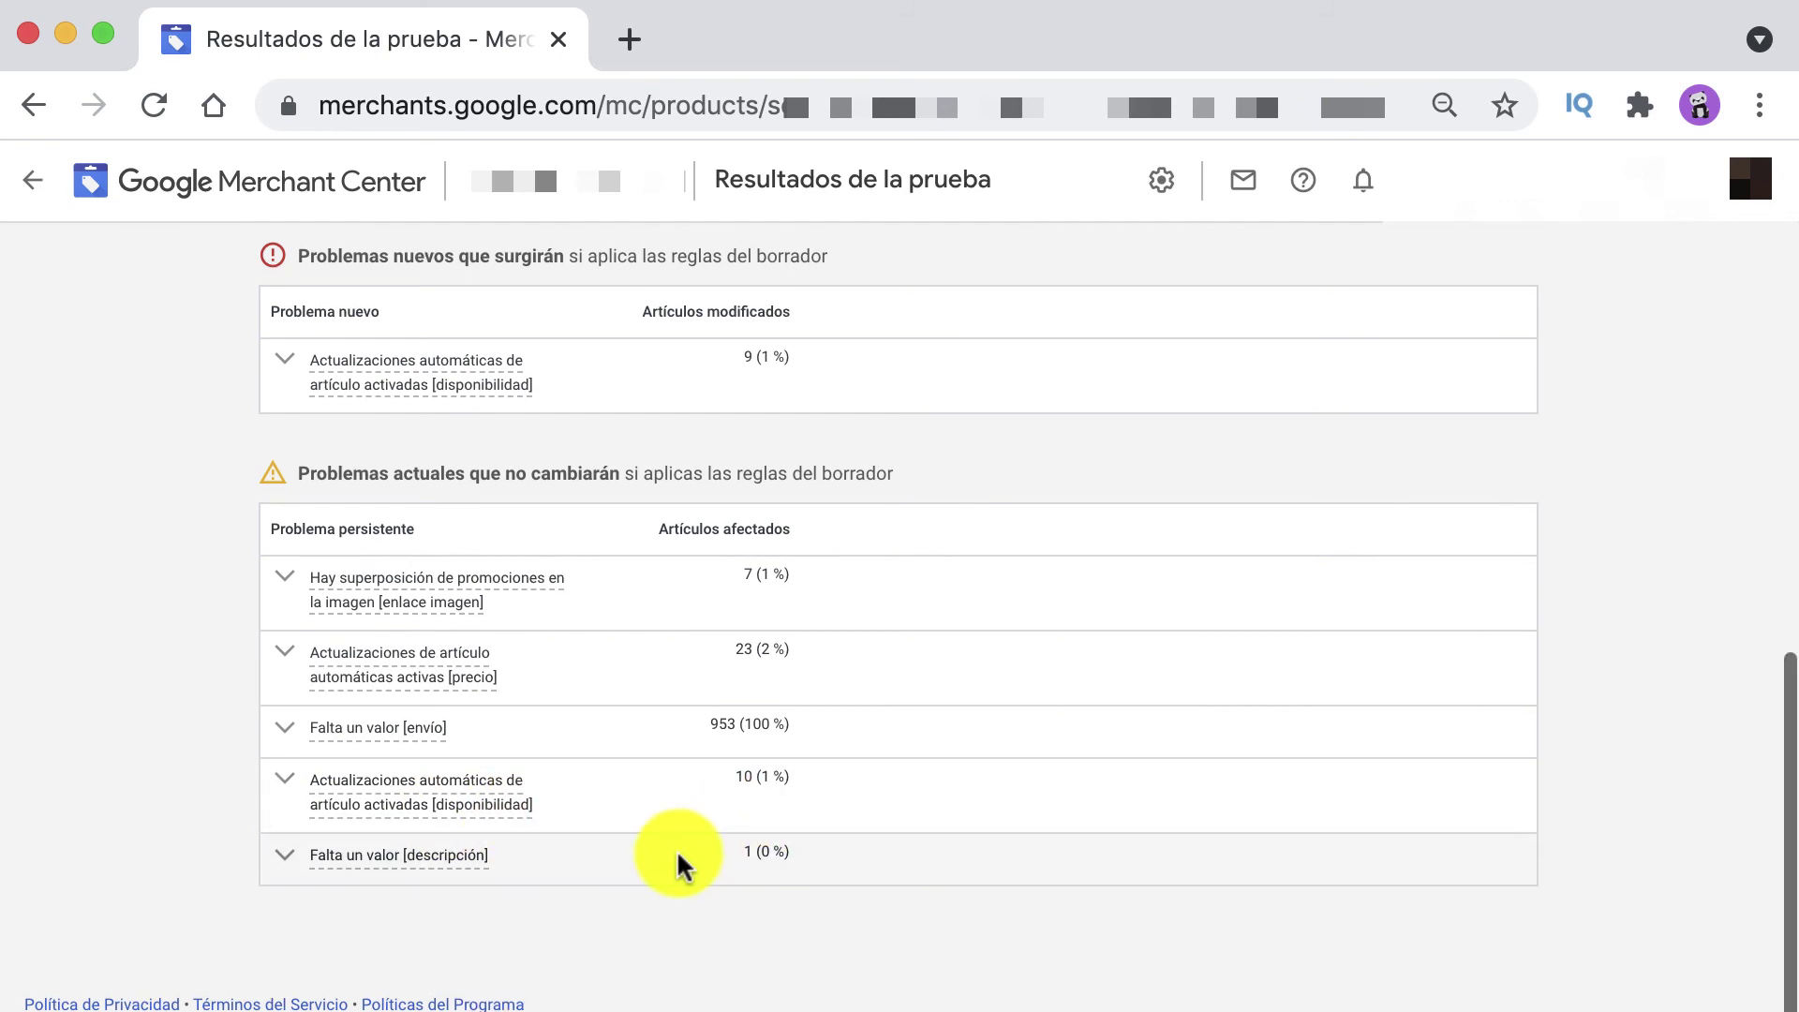
click(276, 855)
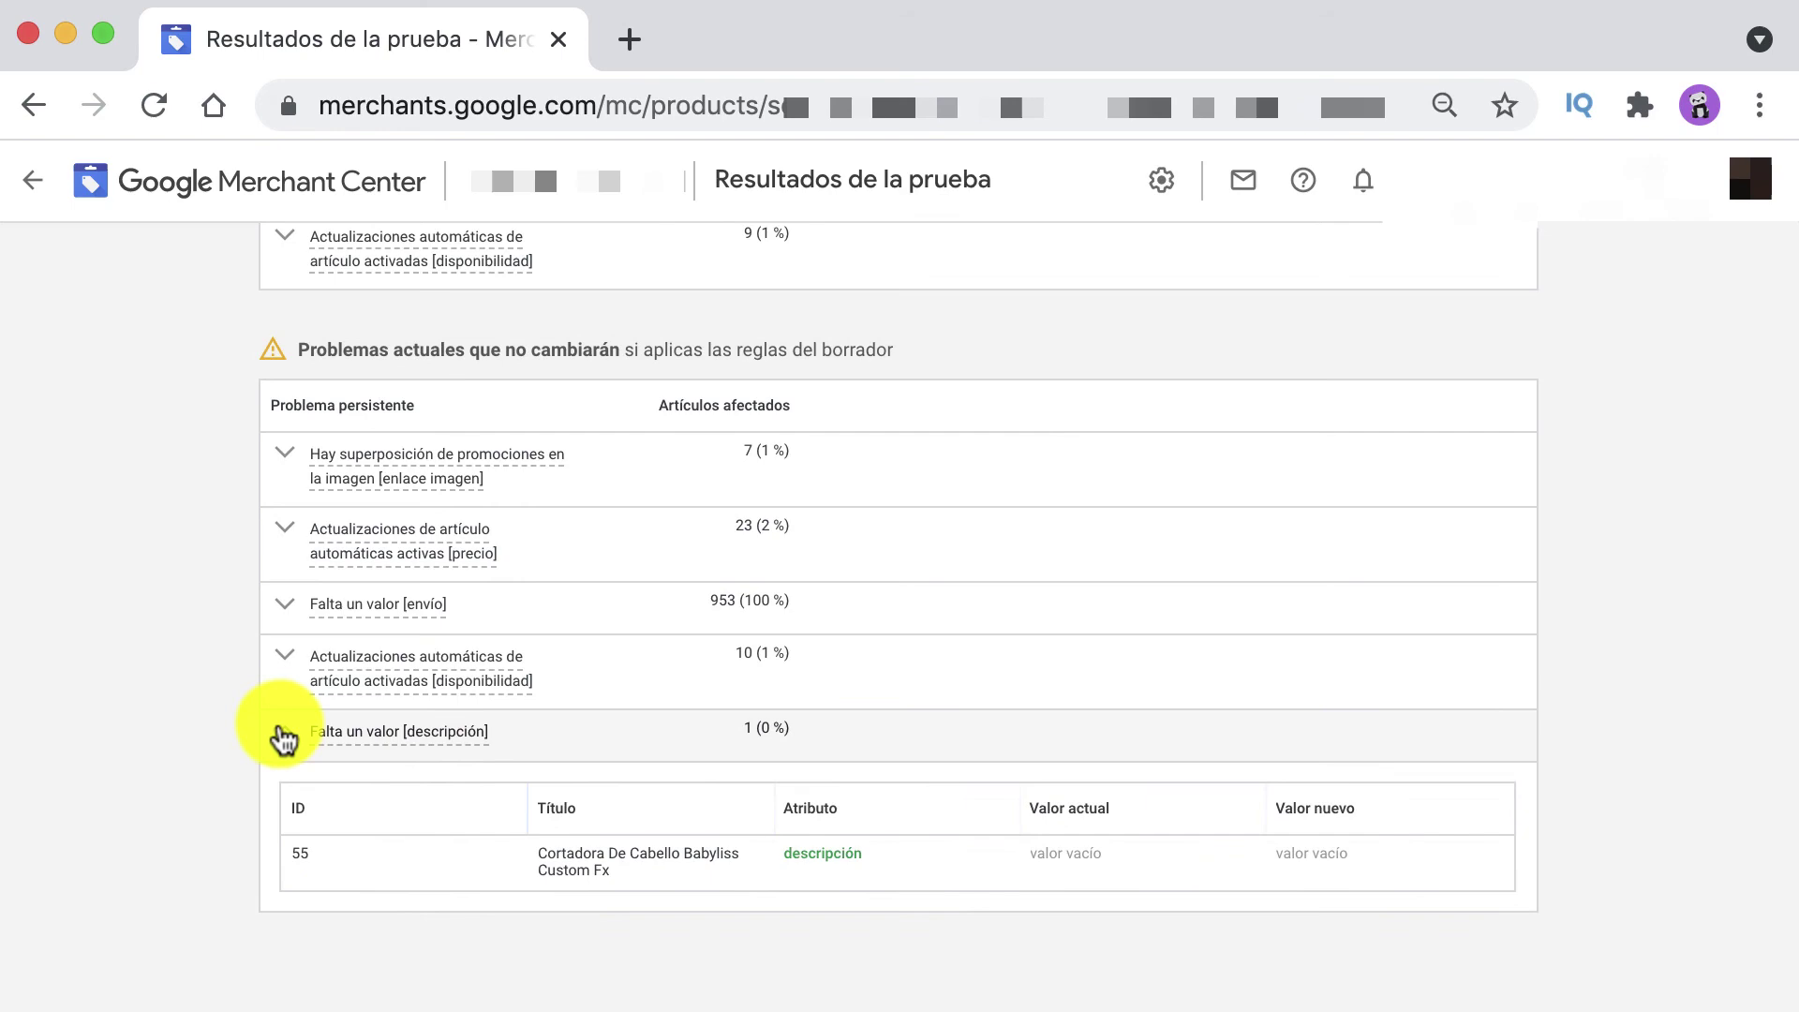
click(281, 735)
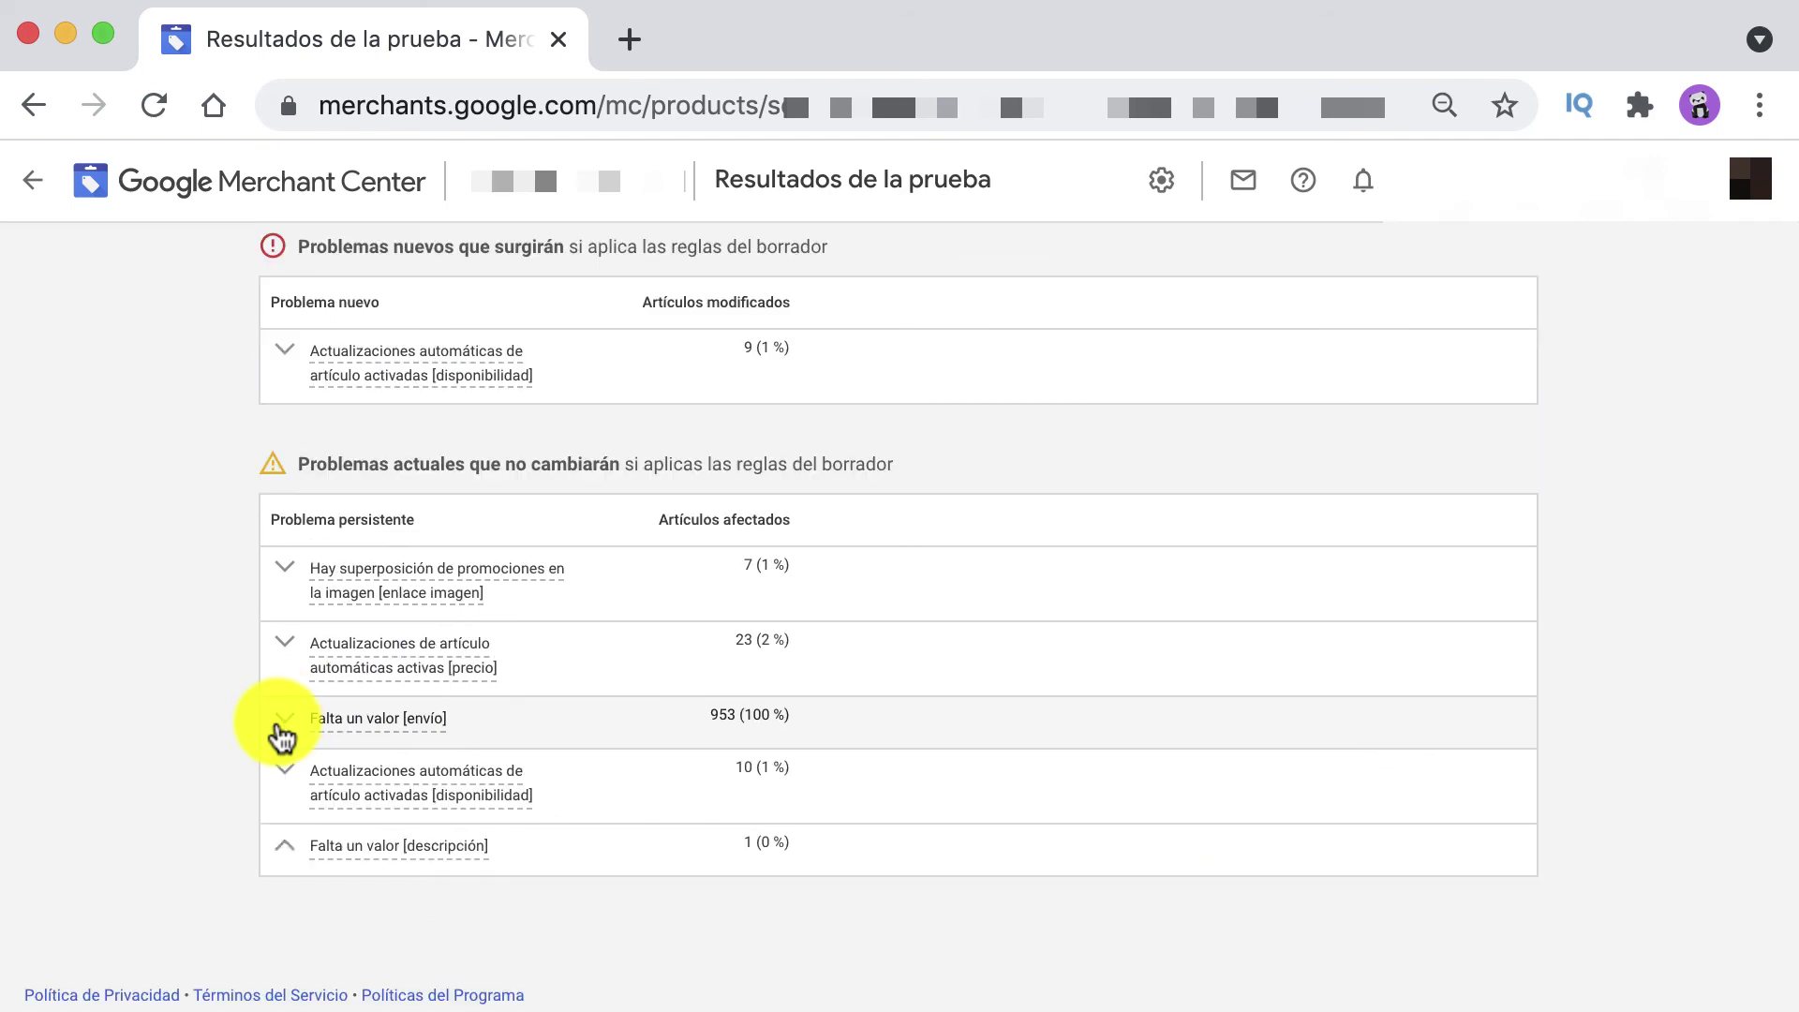
scroll(274, 735, up, 10)
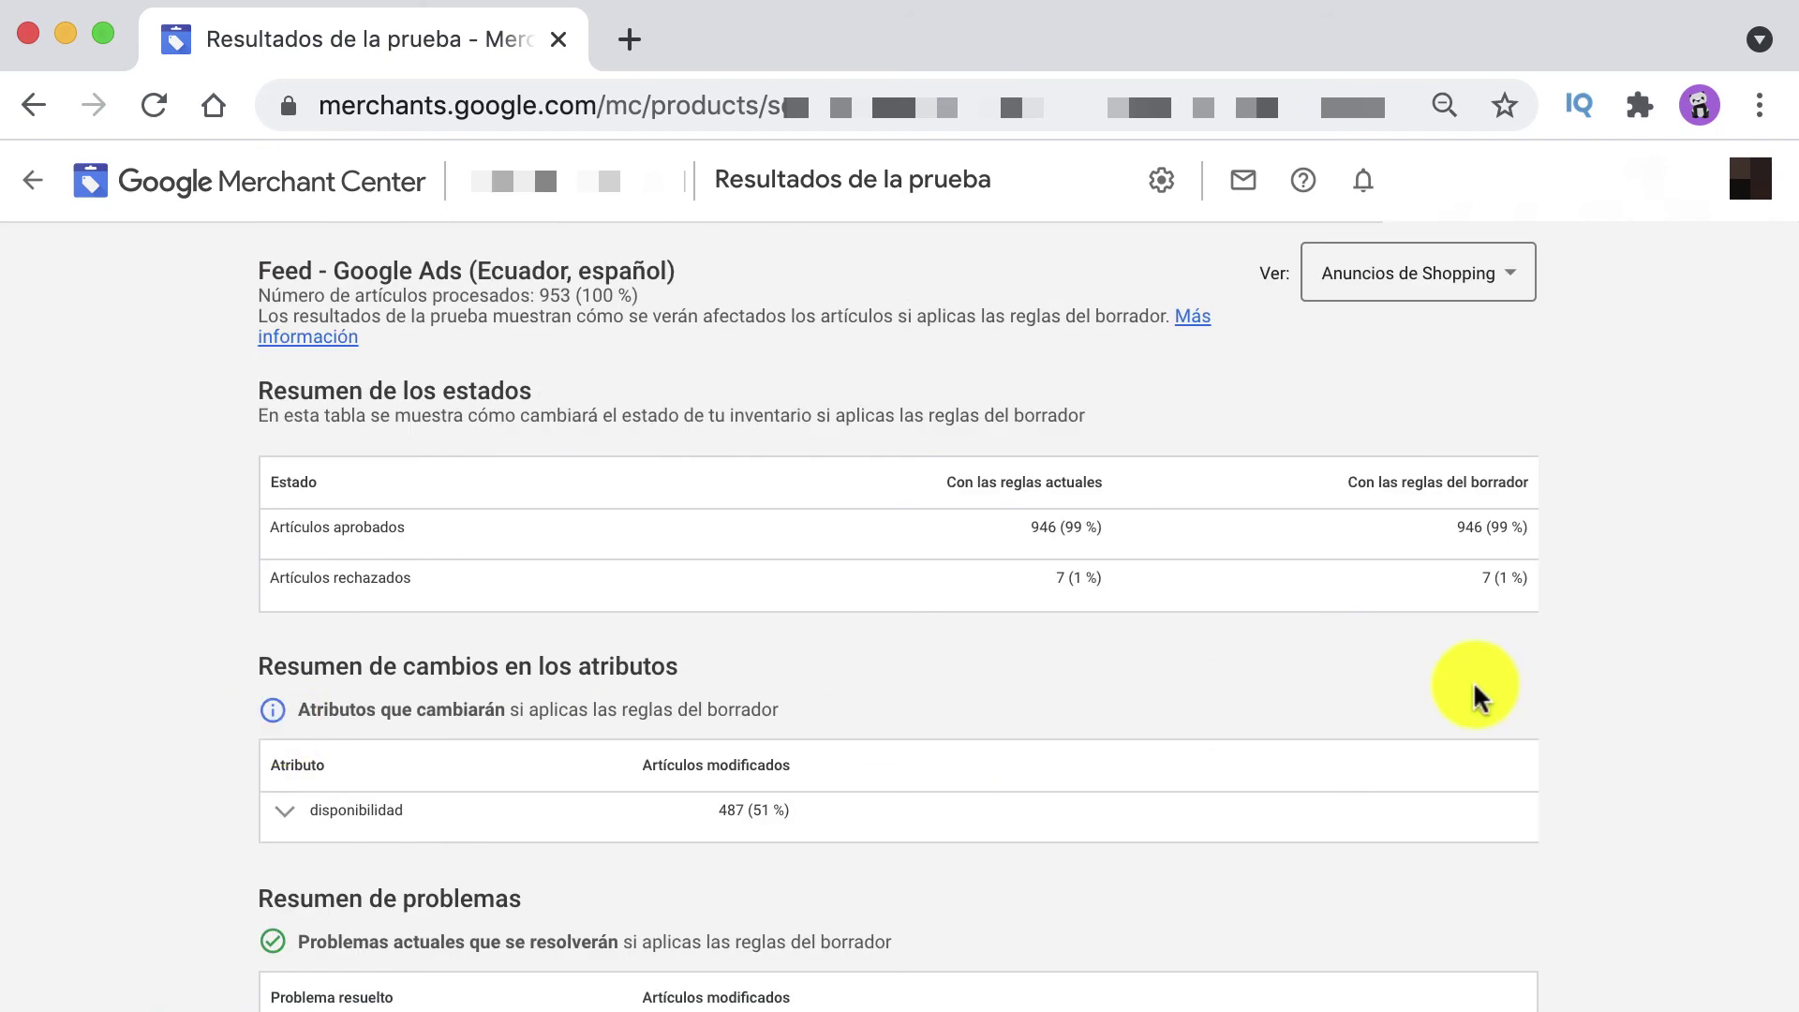
scroll(158, 330, down, 10)
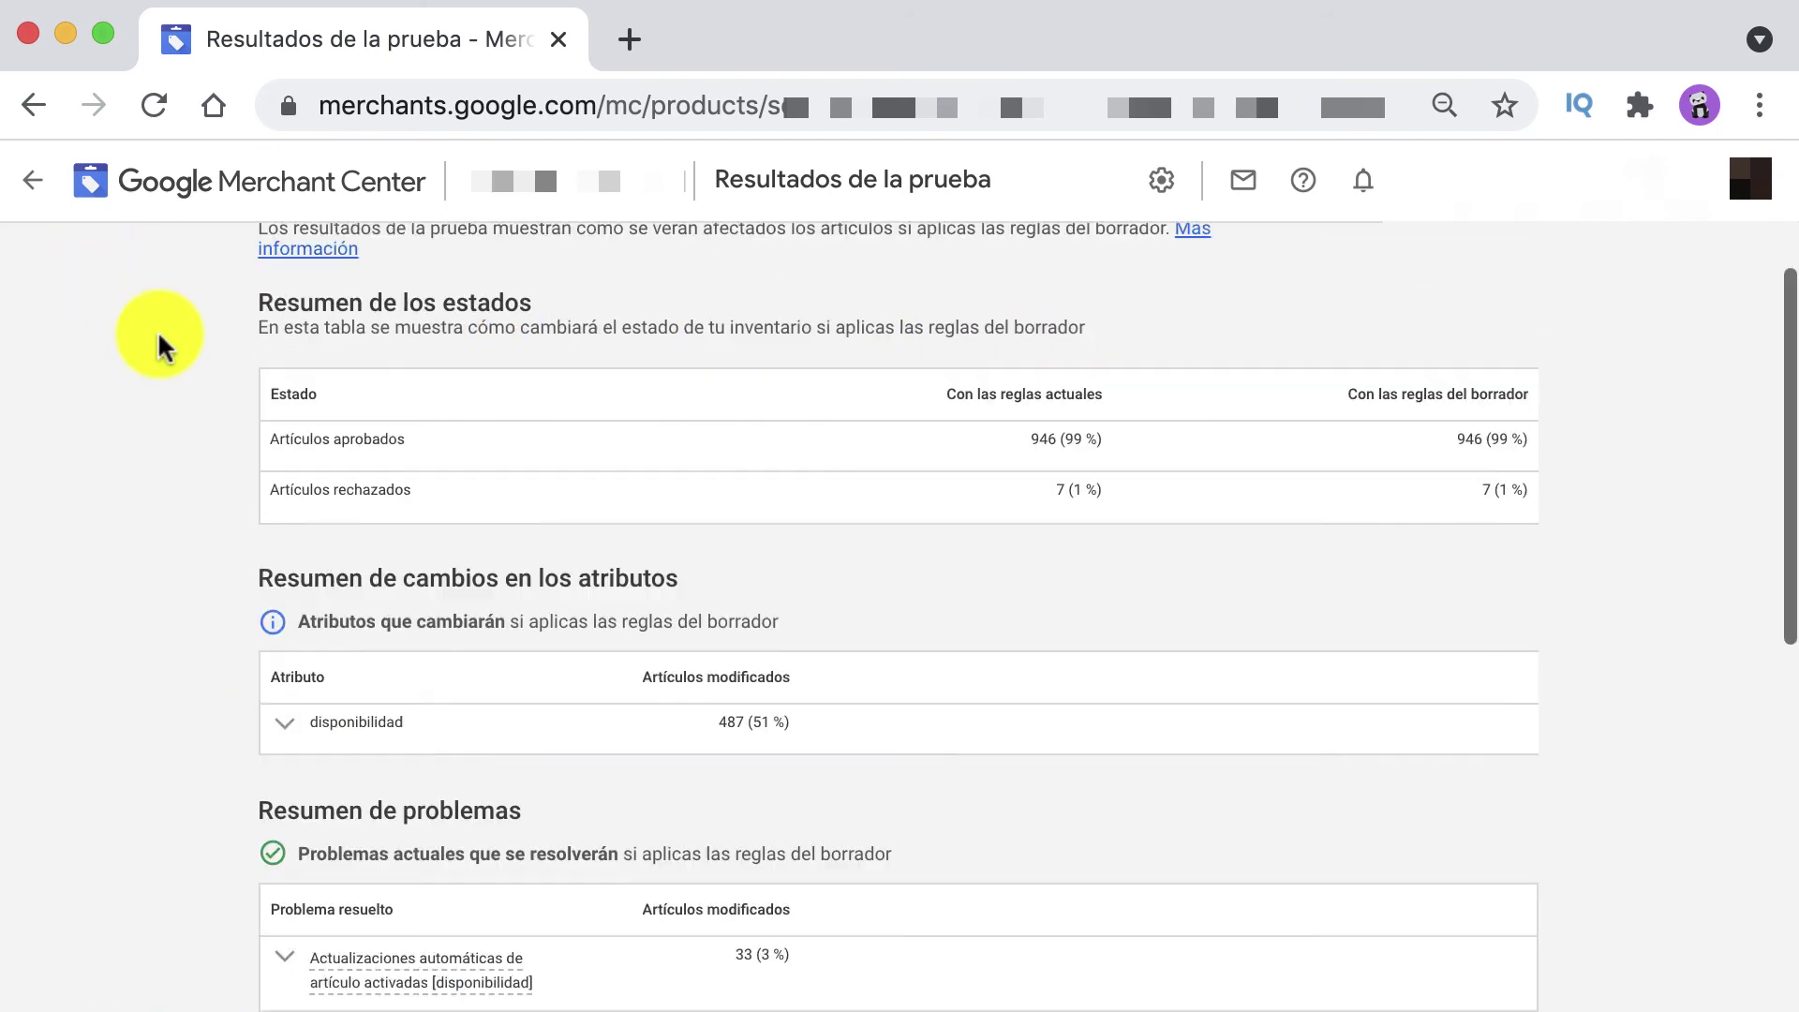
scroll(158, 330, up, 10)
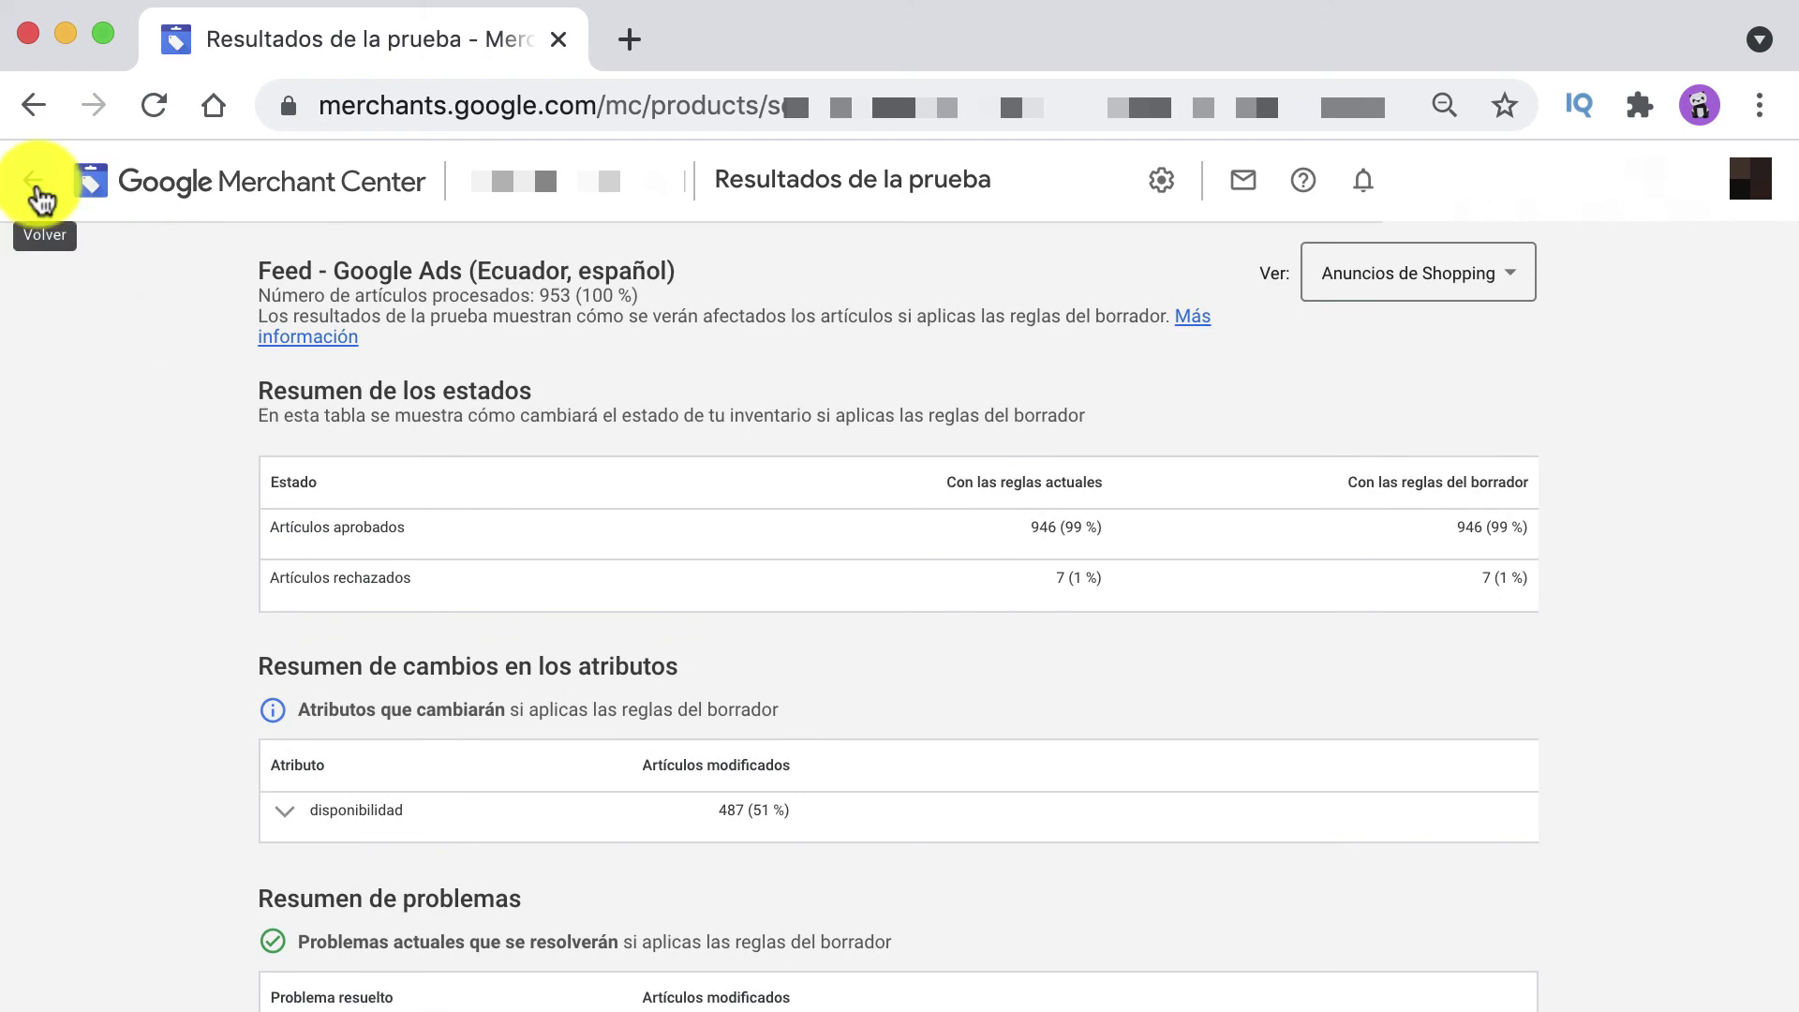
- Return from the test results to the feed rules of "Feed - Google Ads" and apply the draft rules for Ecuador (español)
click(38, 187)
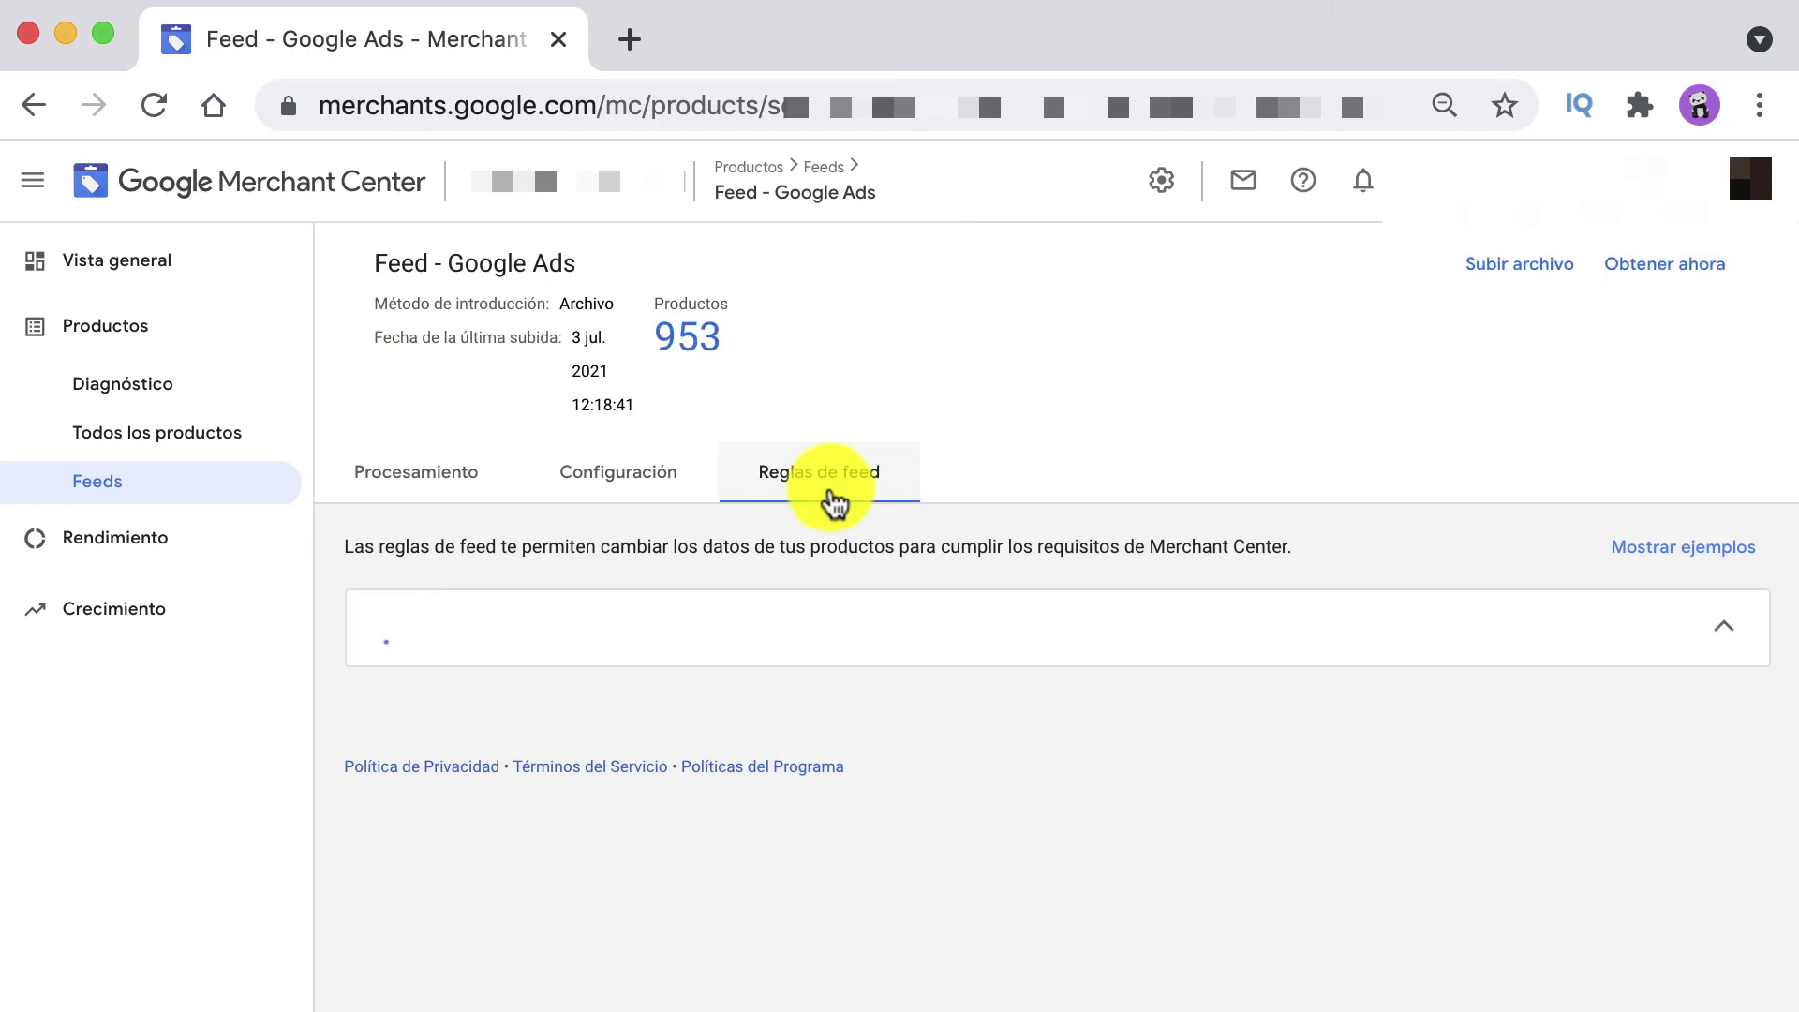
scroll(1156, 536, down, 5)
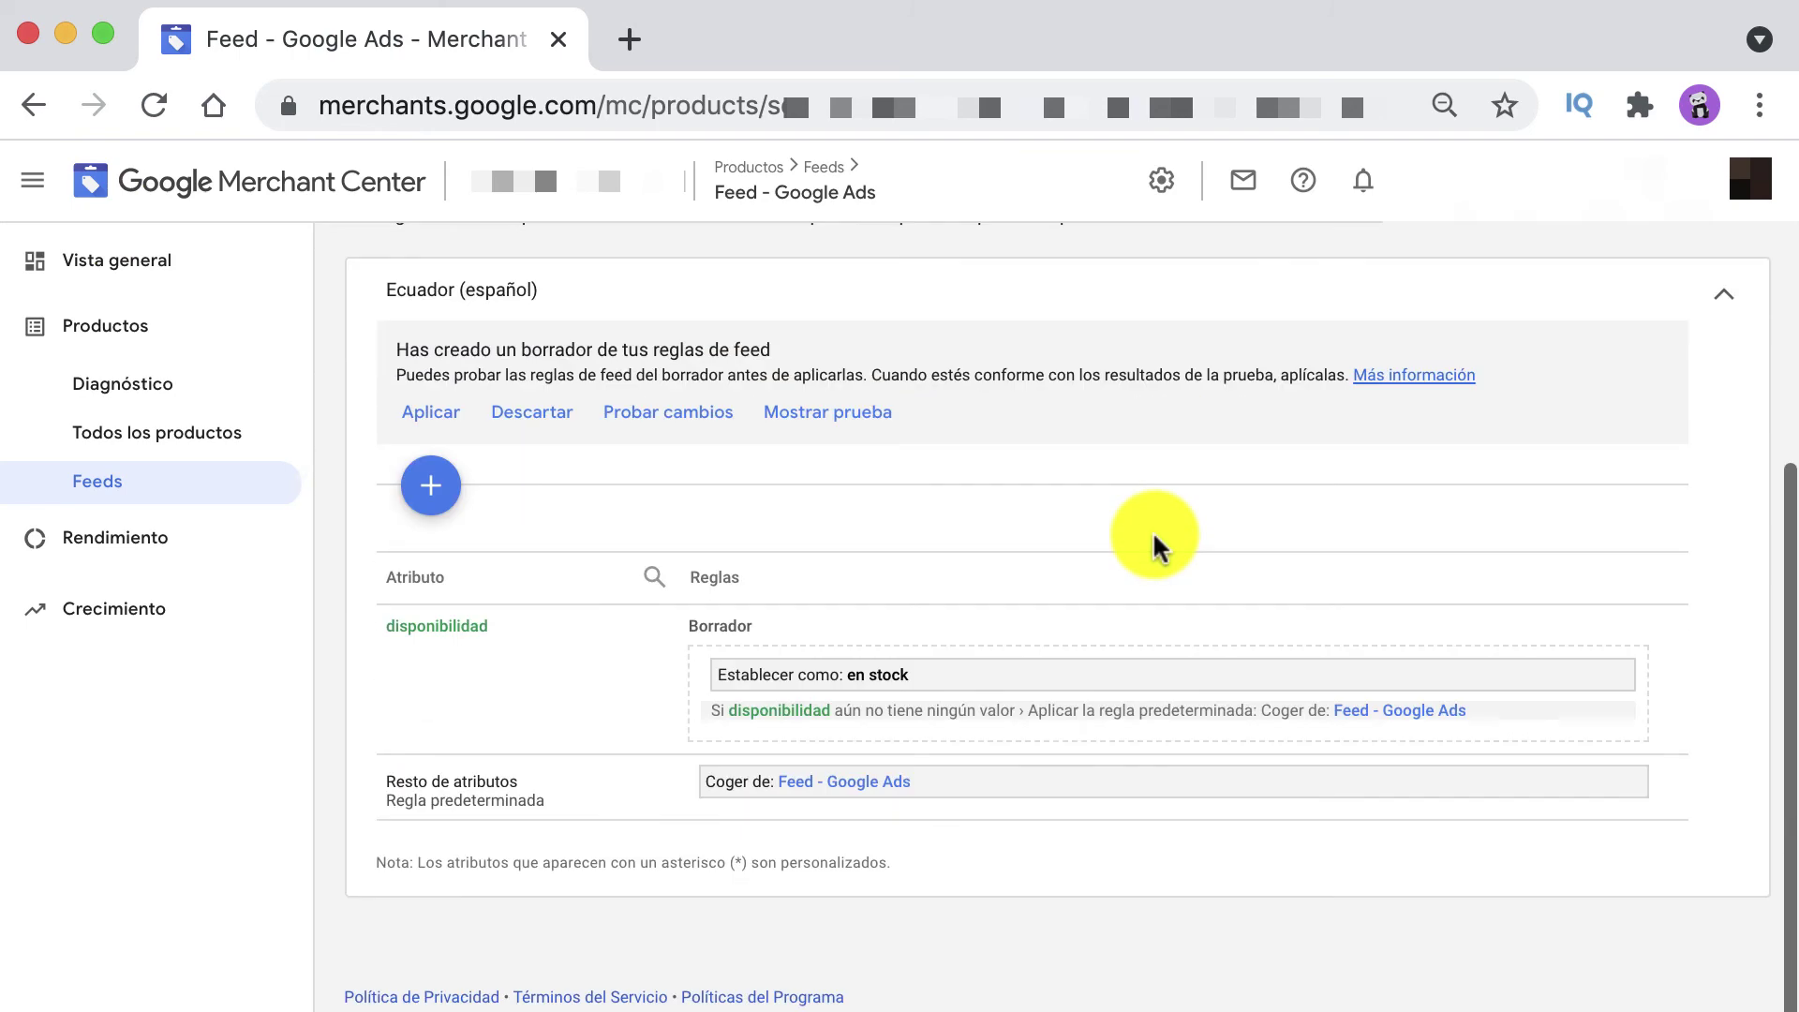
click(423, 413)
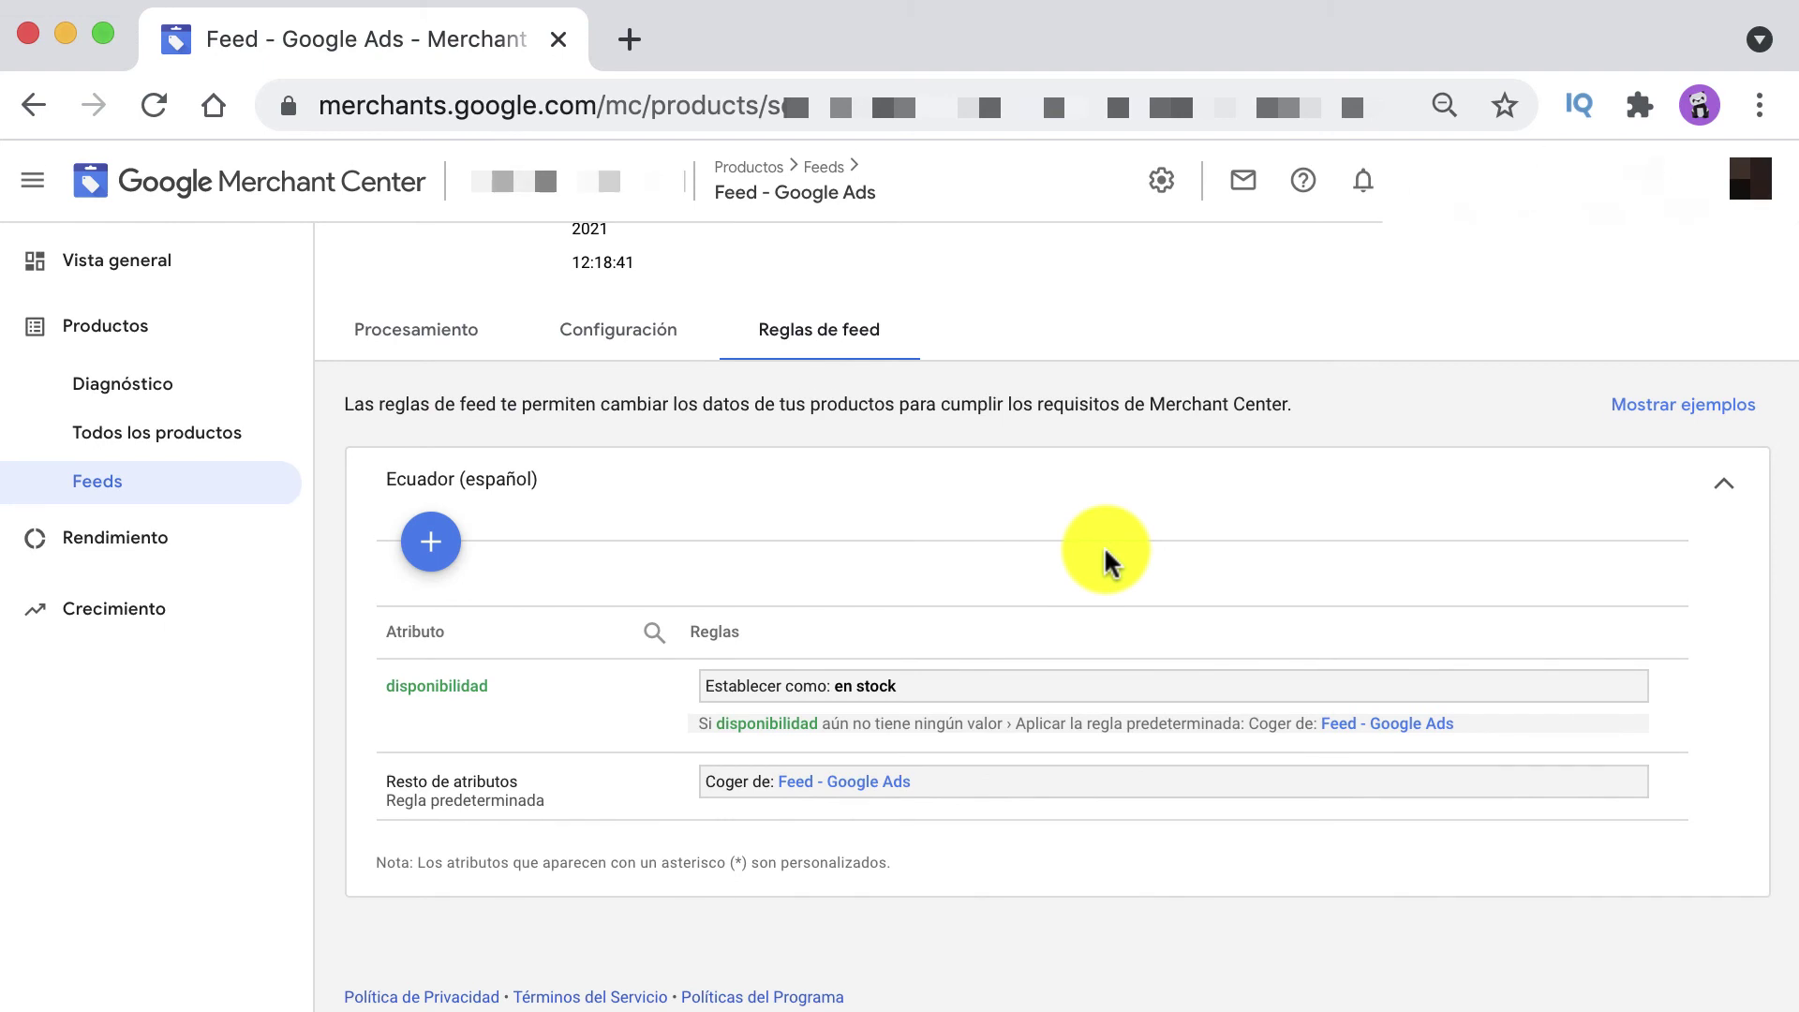
- Search the processed attributes for "etique" and create a new feed rule for "etiqueta personalizada 0"
scroll(1104, 545, up, 2)
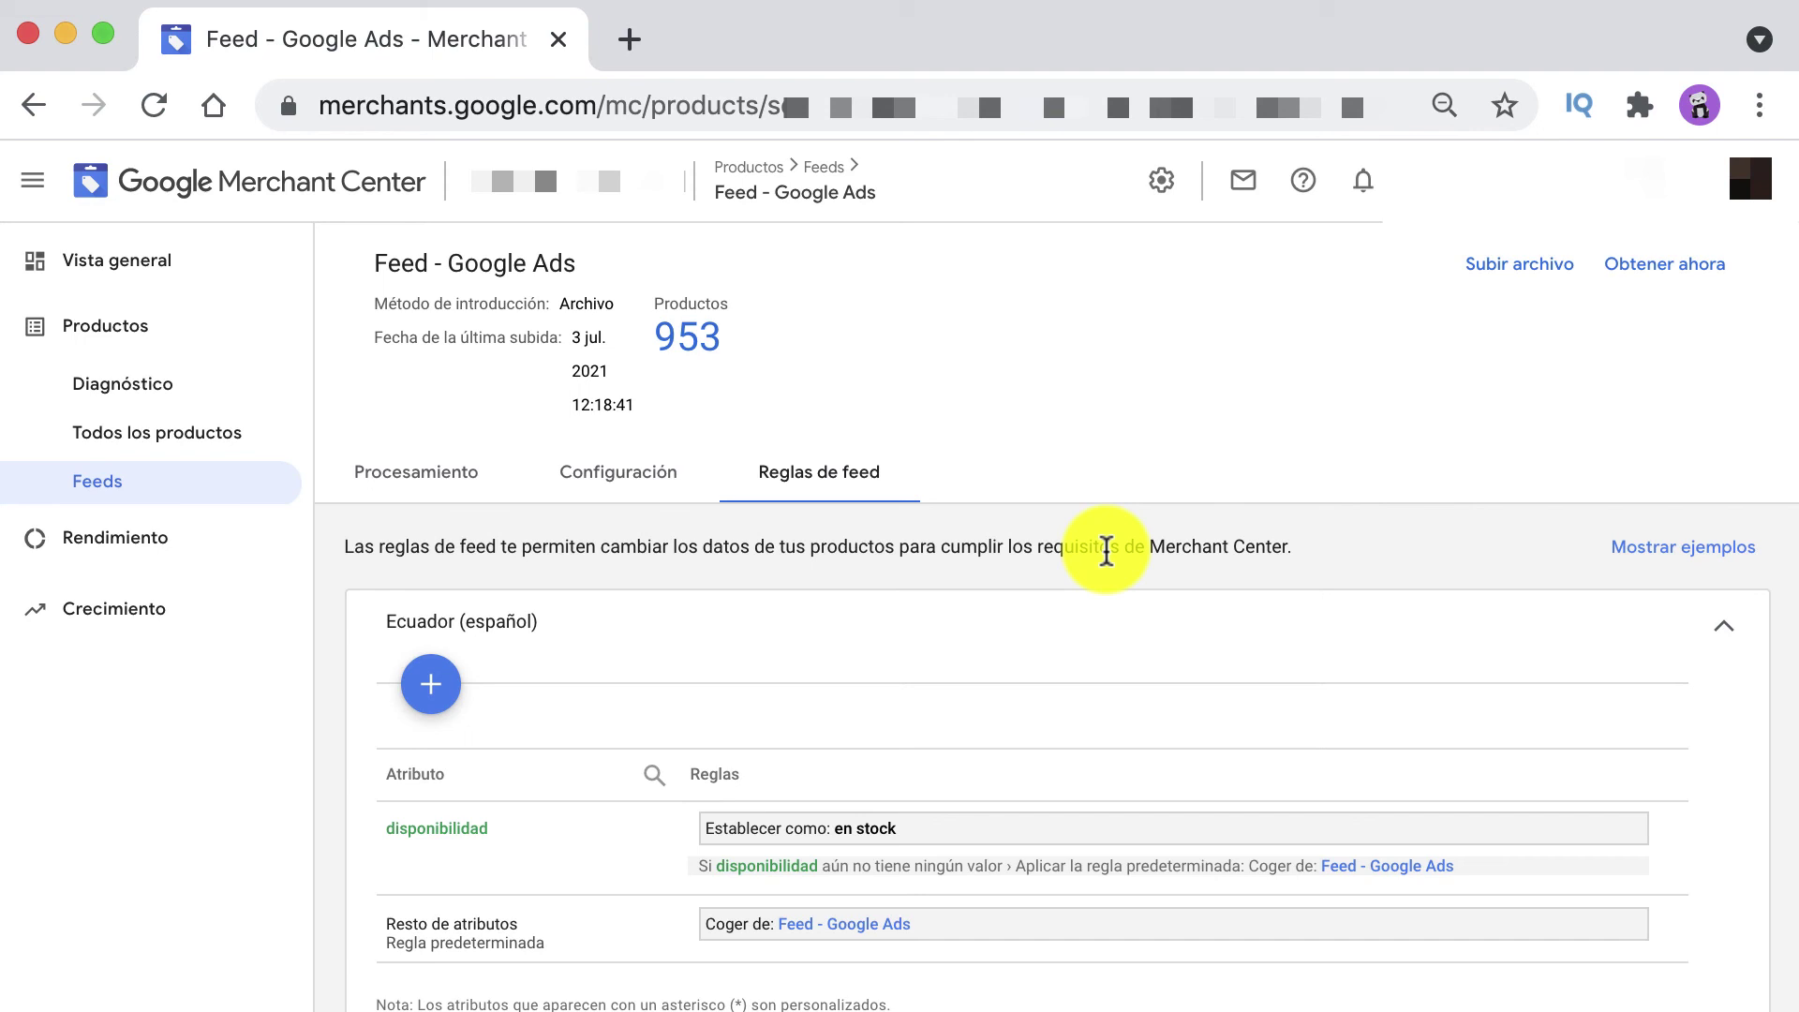
scroll(1106, 549, down, 3)
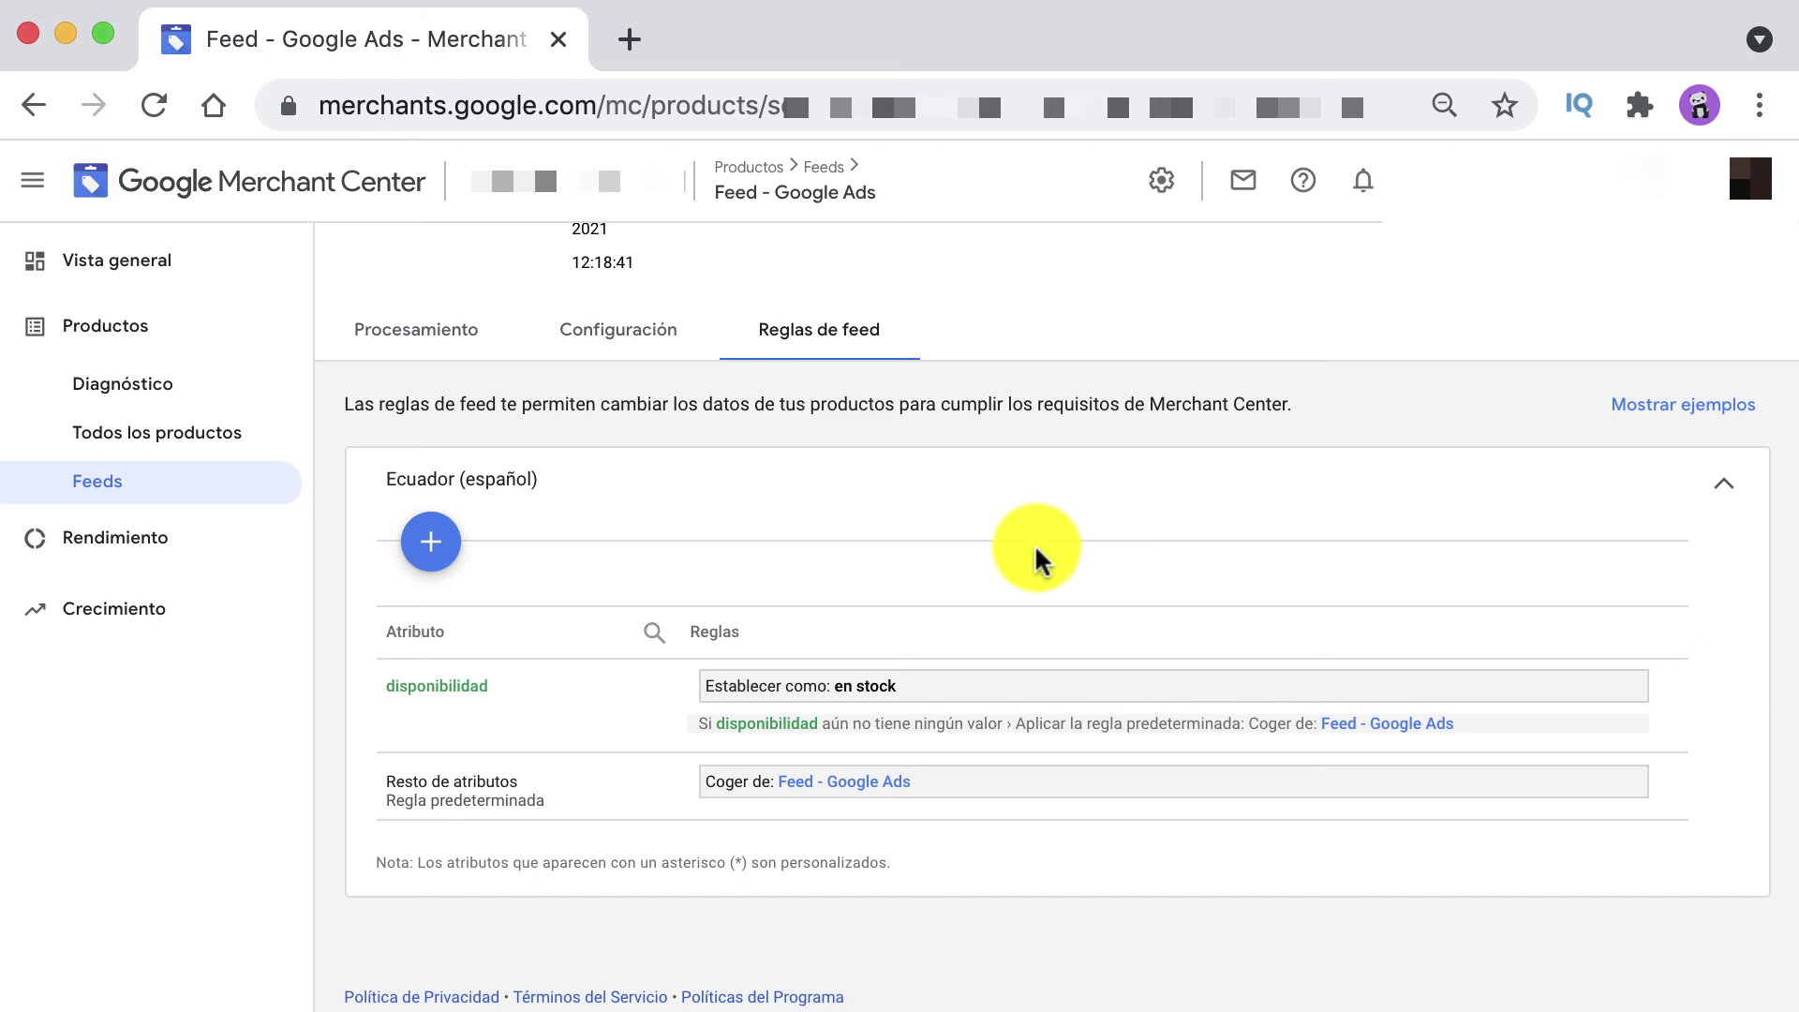
click(430, 542)
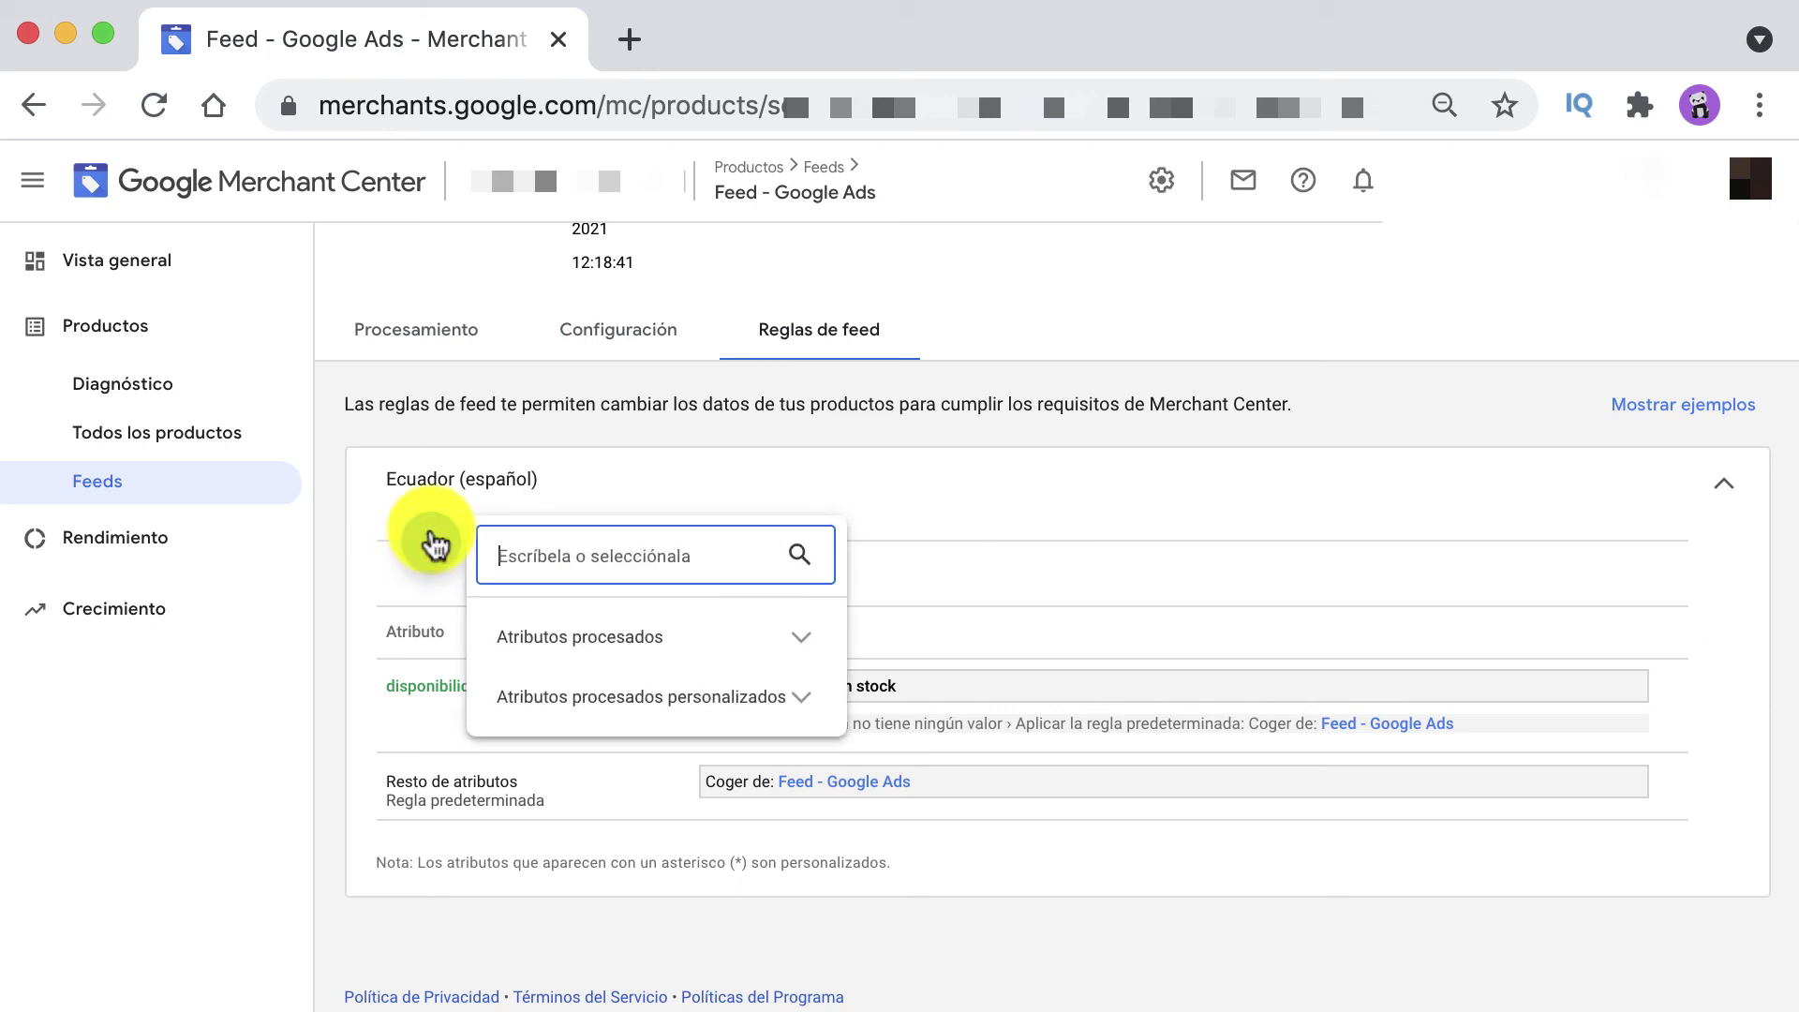
click(592, 644)
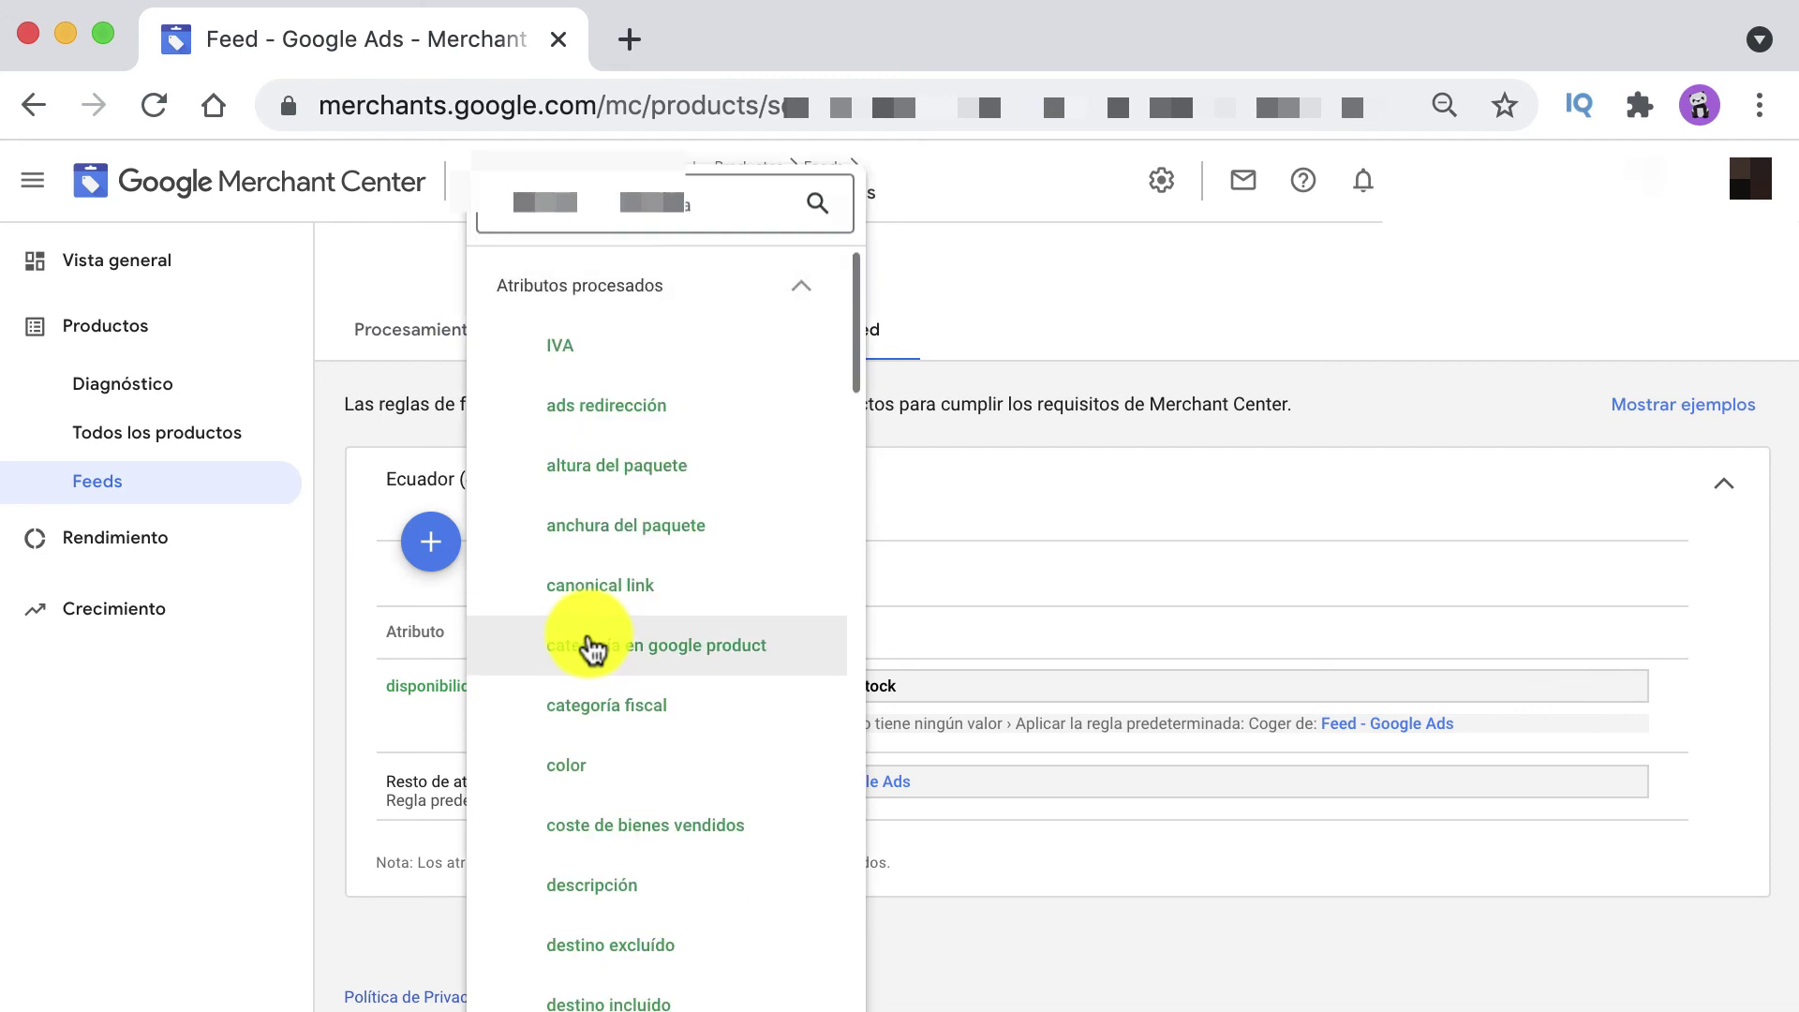
click(684, 210)
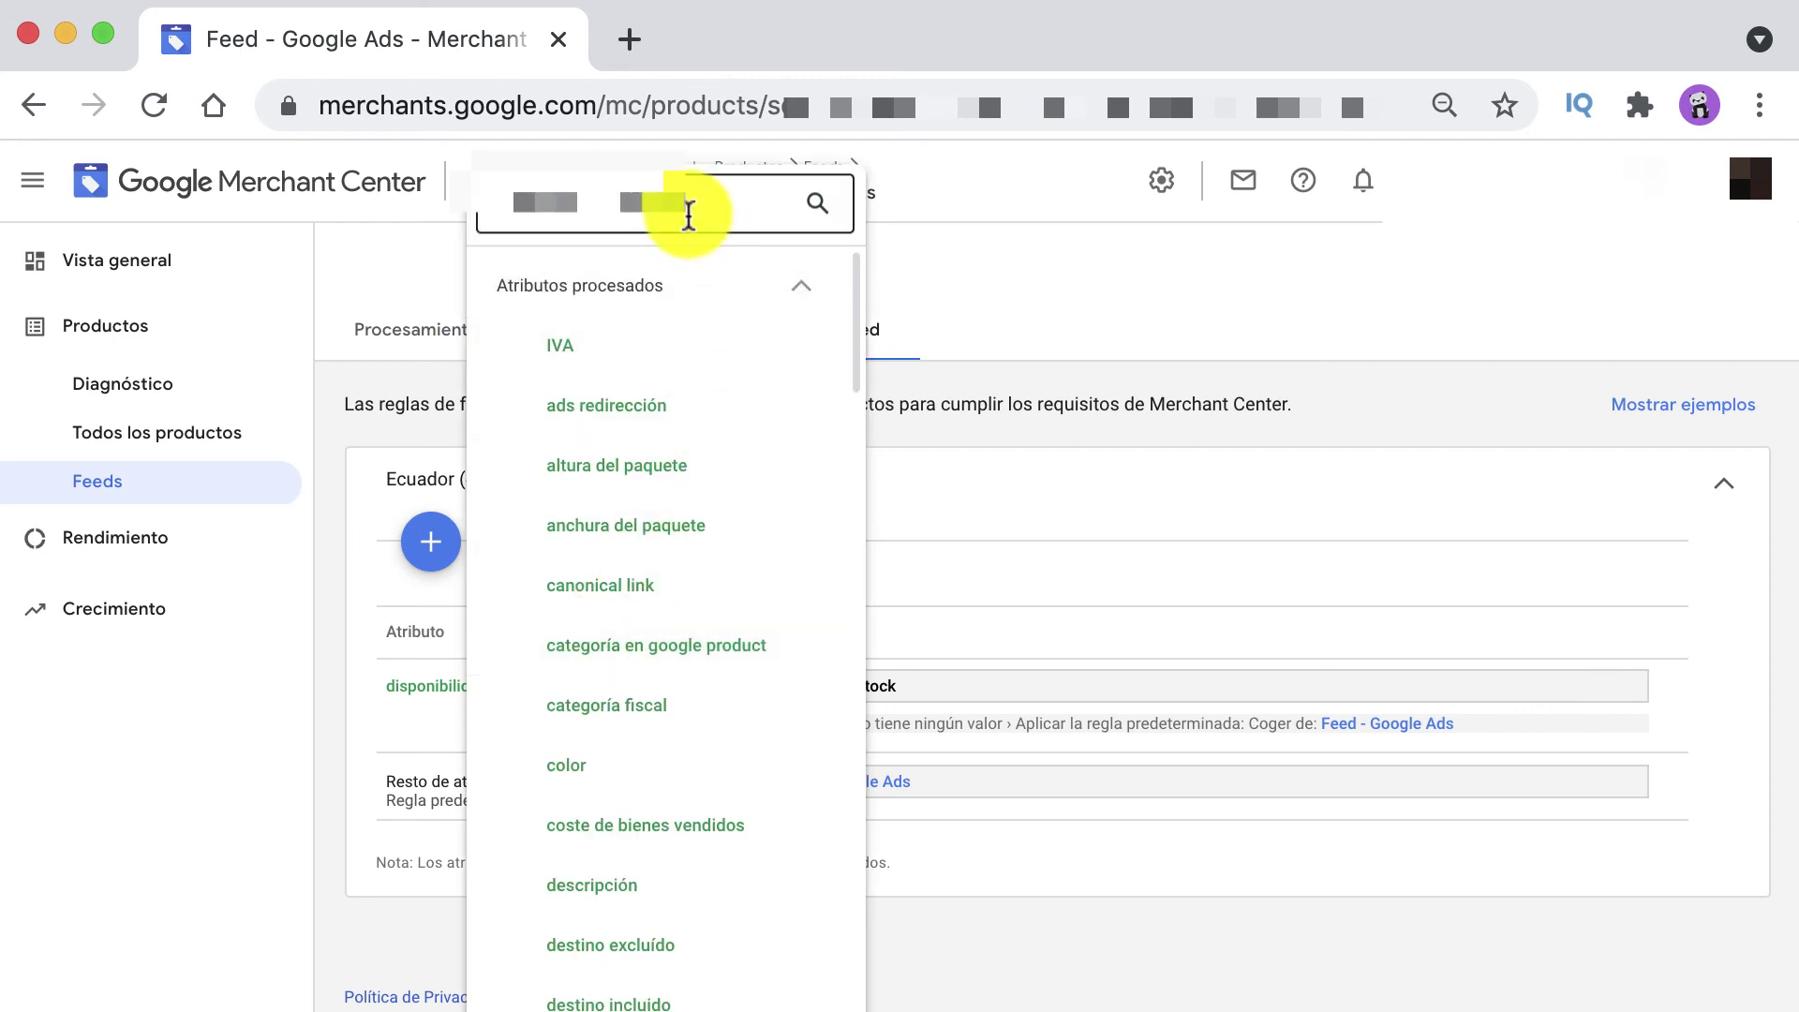
text(etique)
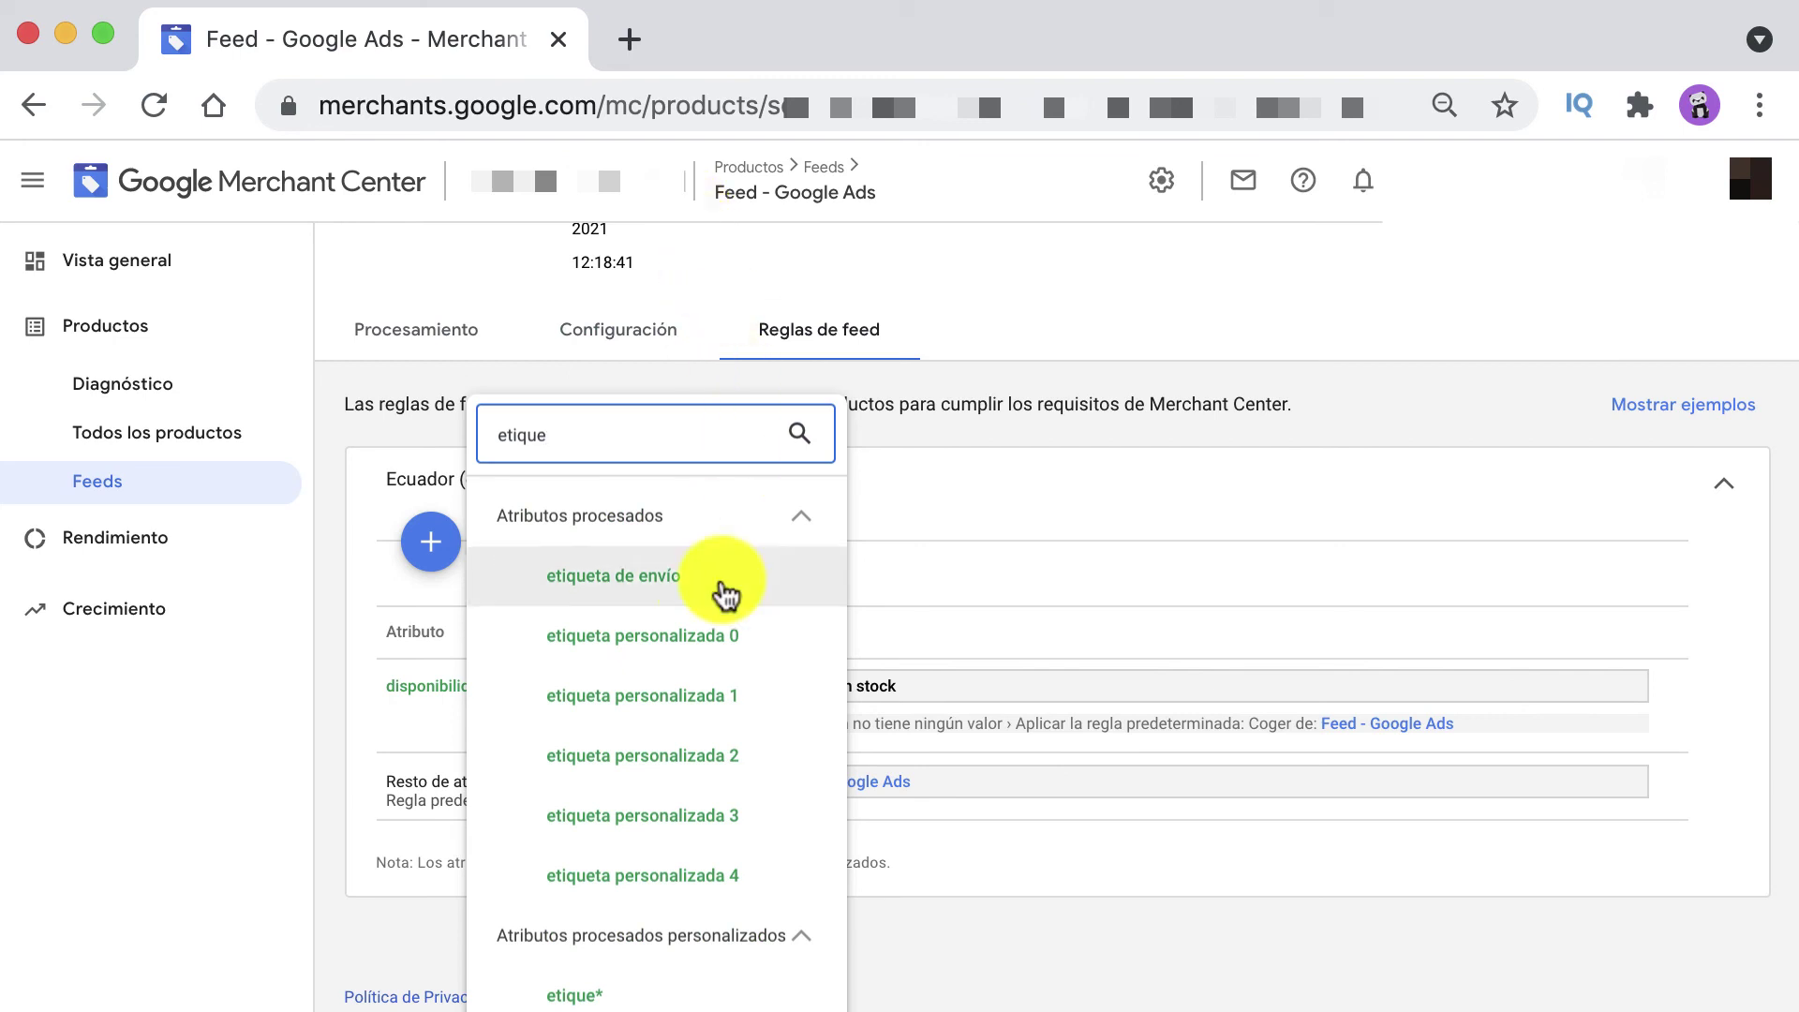
text(t)
click(701, 641)
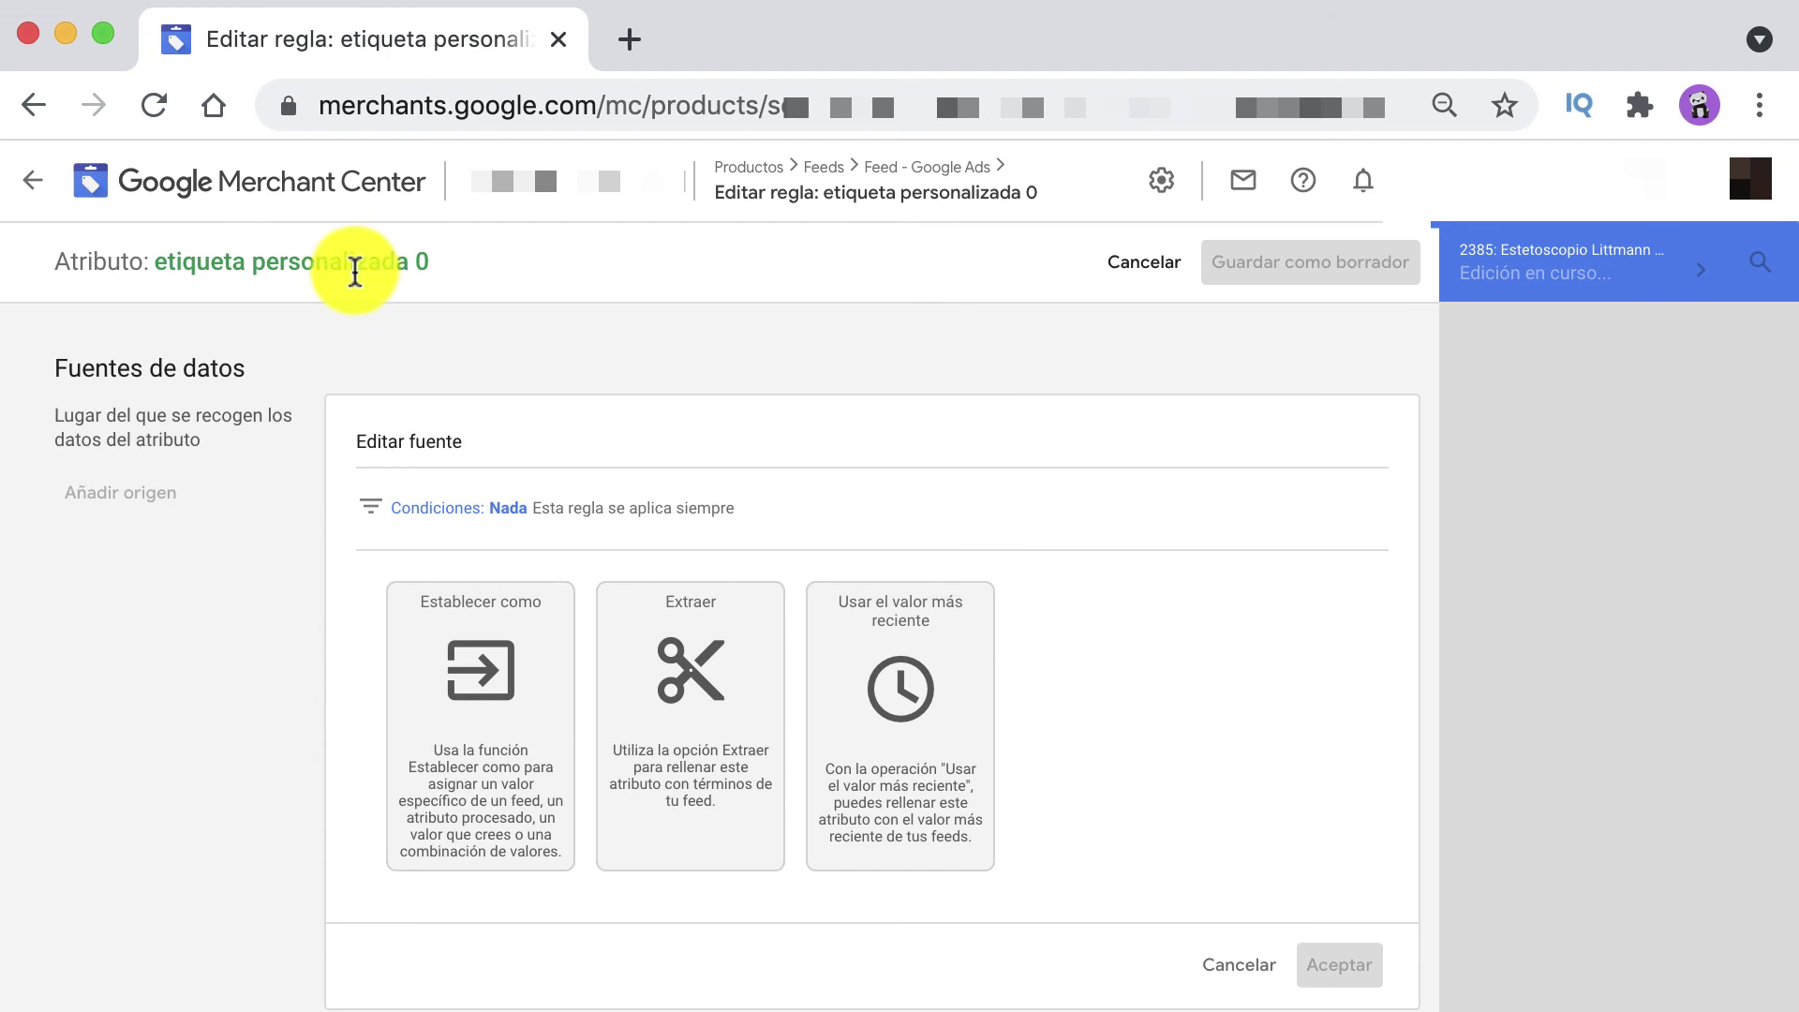
- Choose the "Establecer como" operation for the source and add a condition on the processed attribute "precio"
click(468, 717)
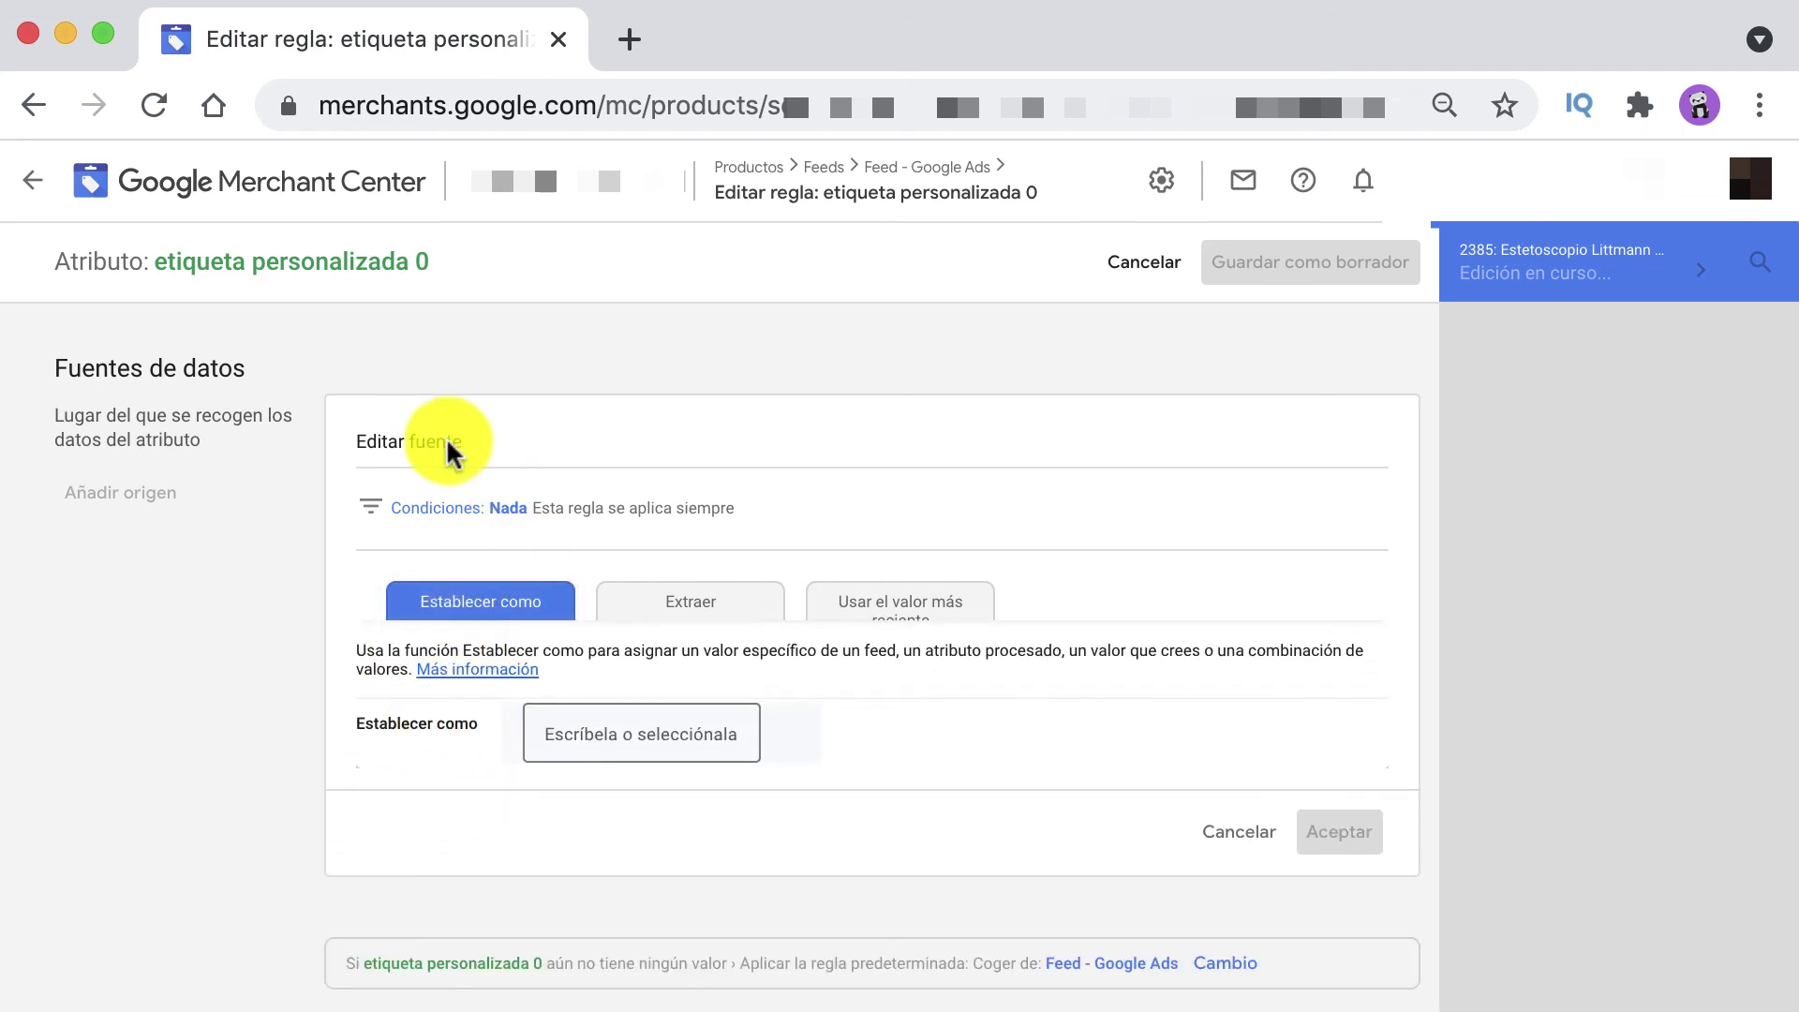
click(380, 509)
click(497, 628)
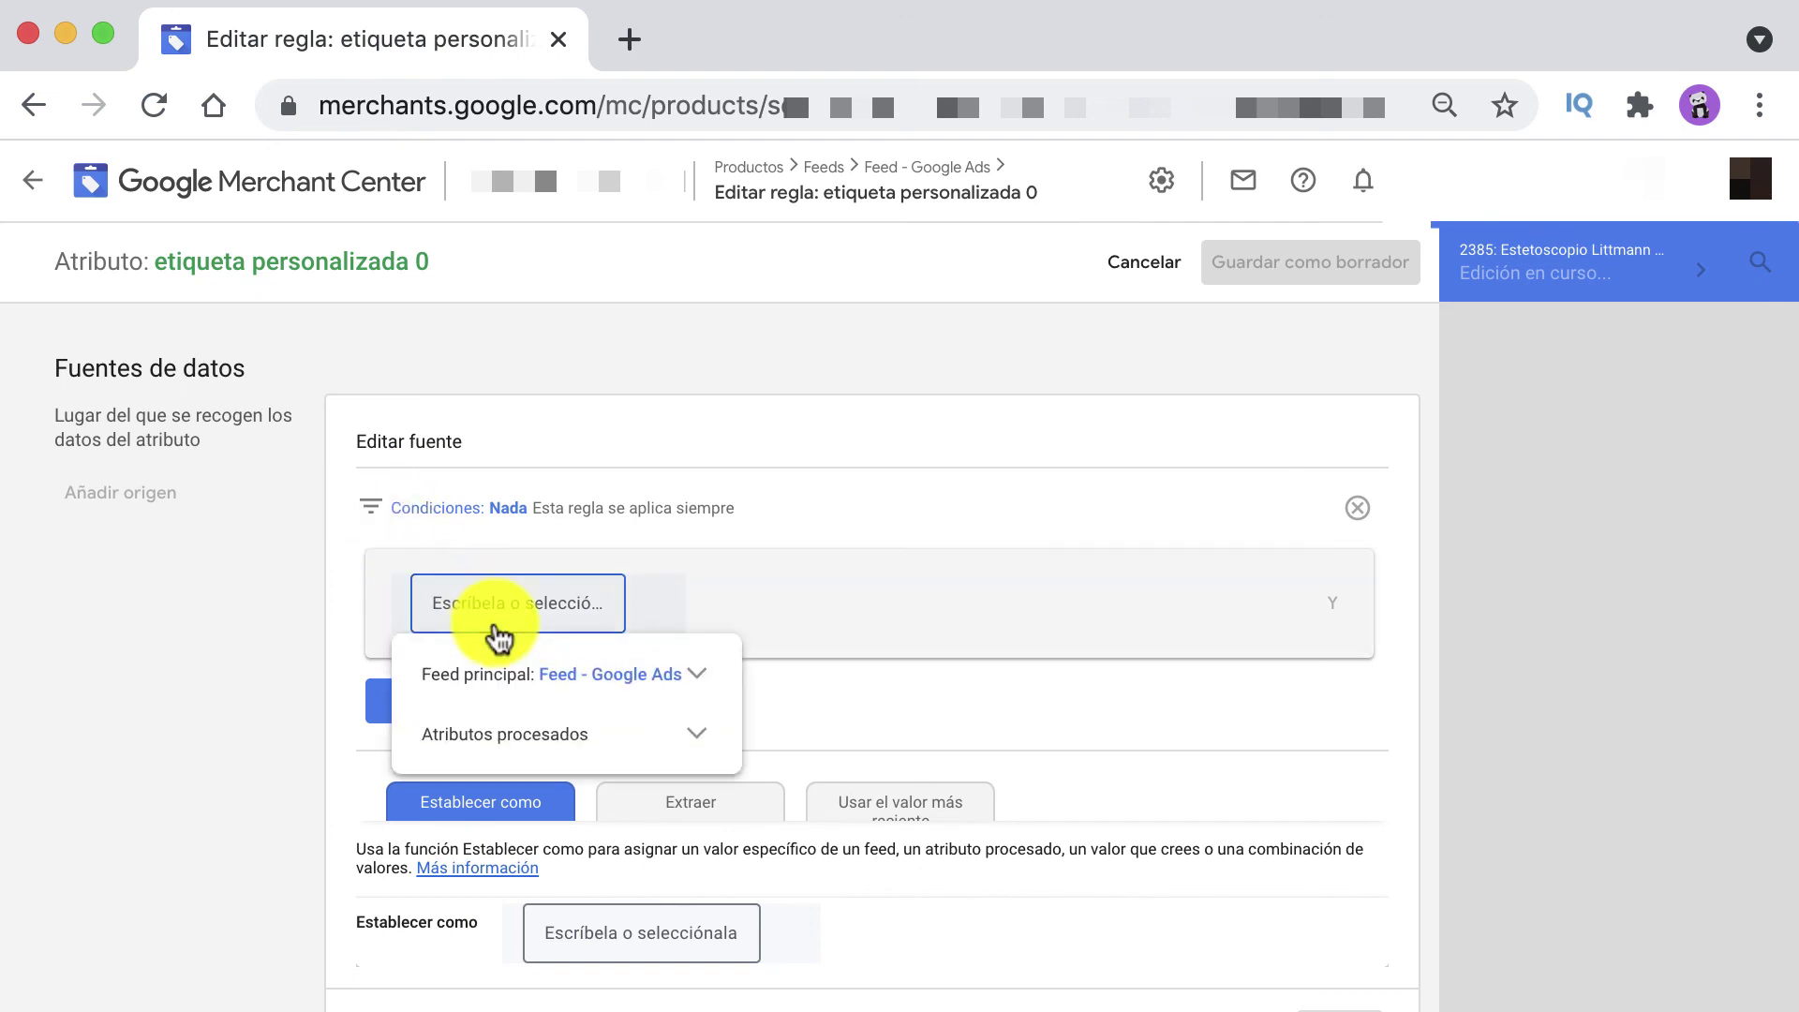
text(prec)
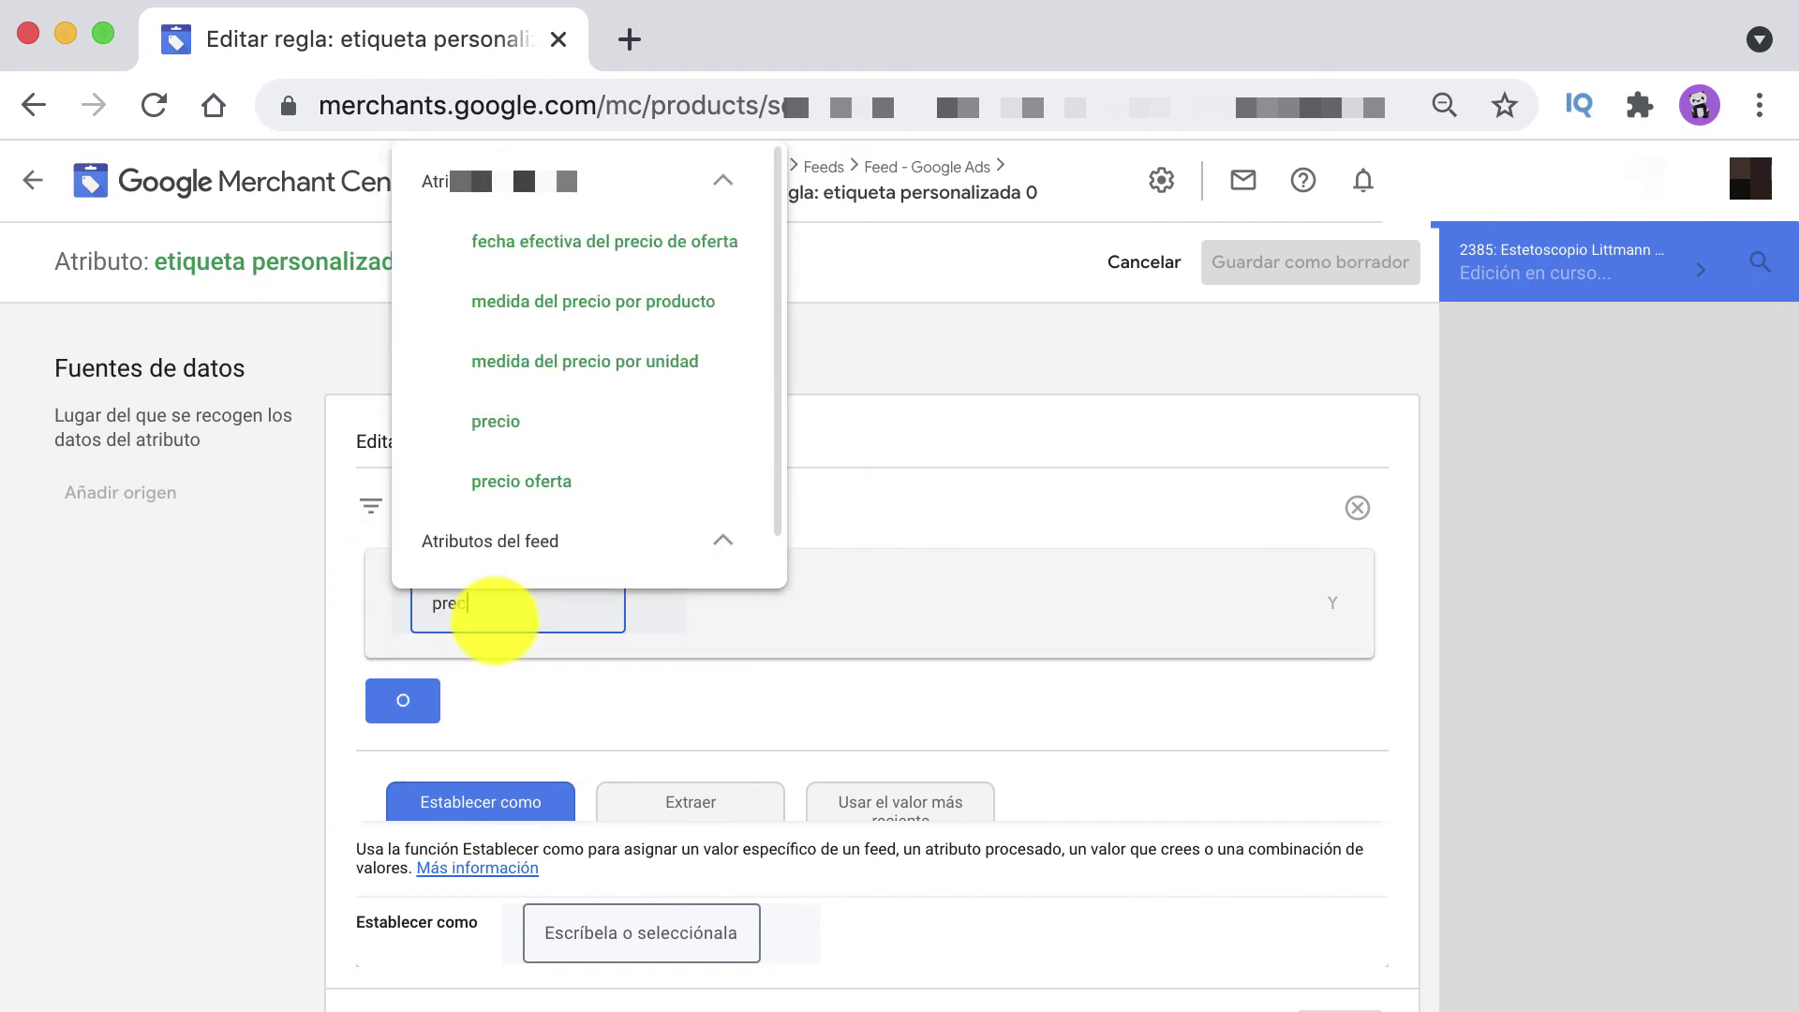
click(530, 418)
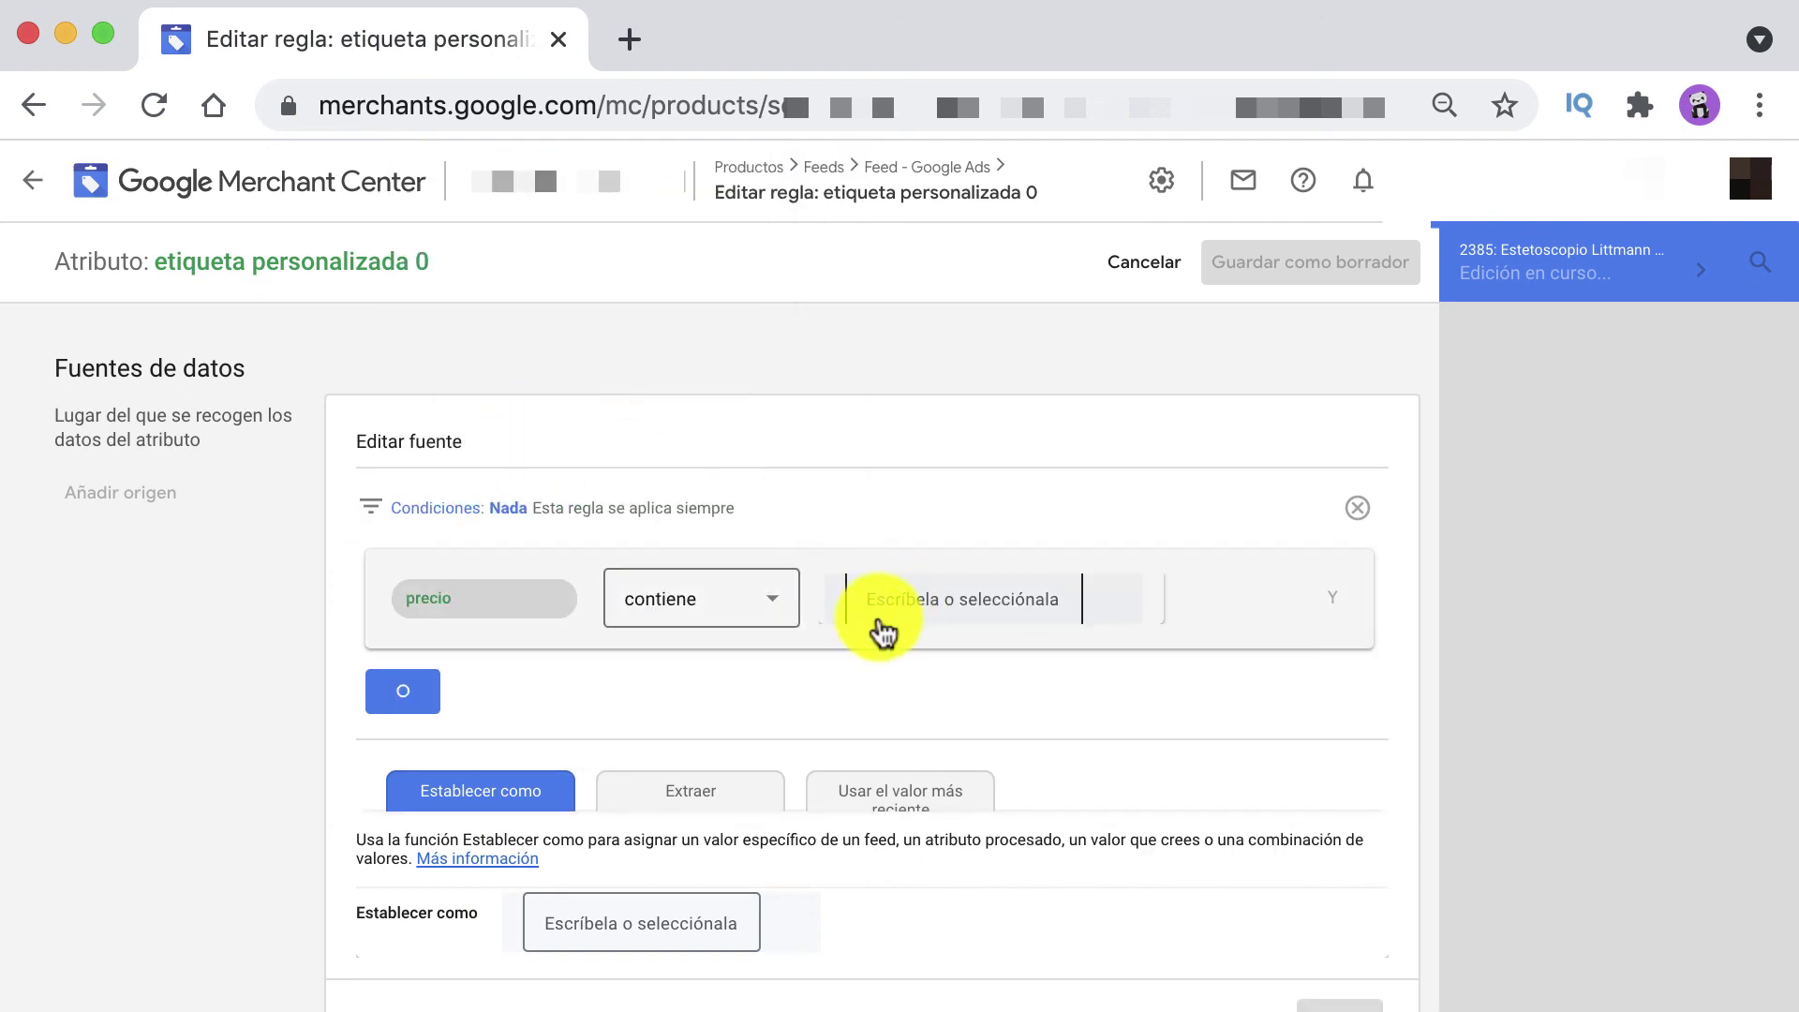
- Set the precio condition to "es menor que" with the value 50
click(725, 620)
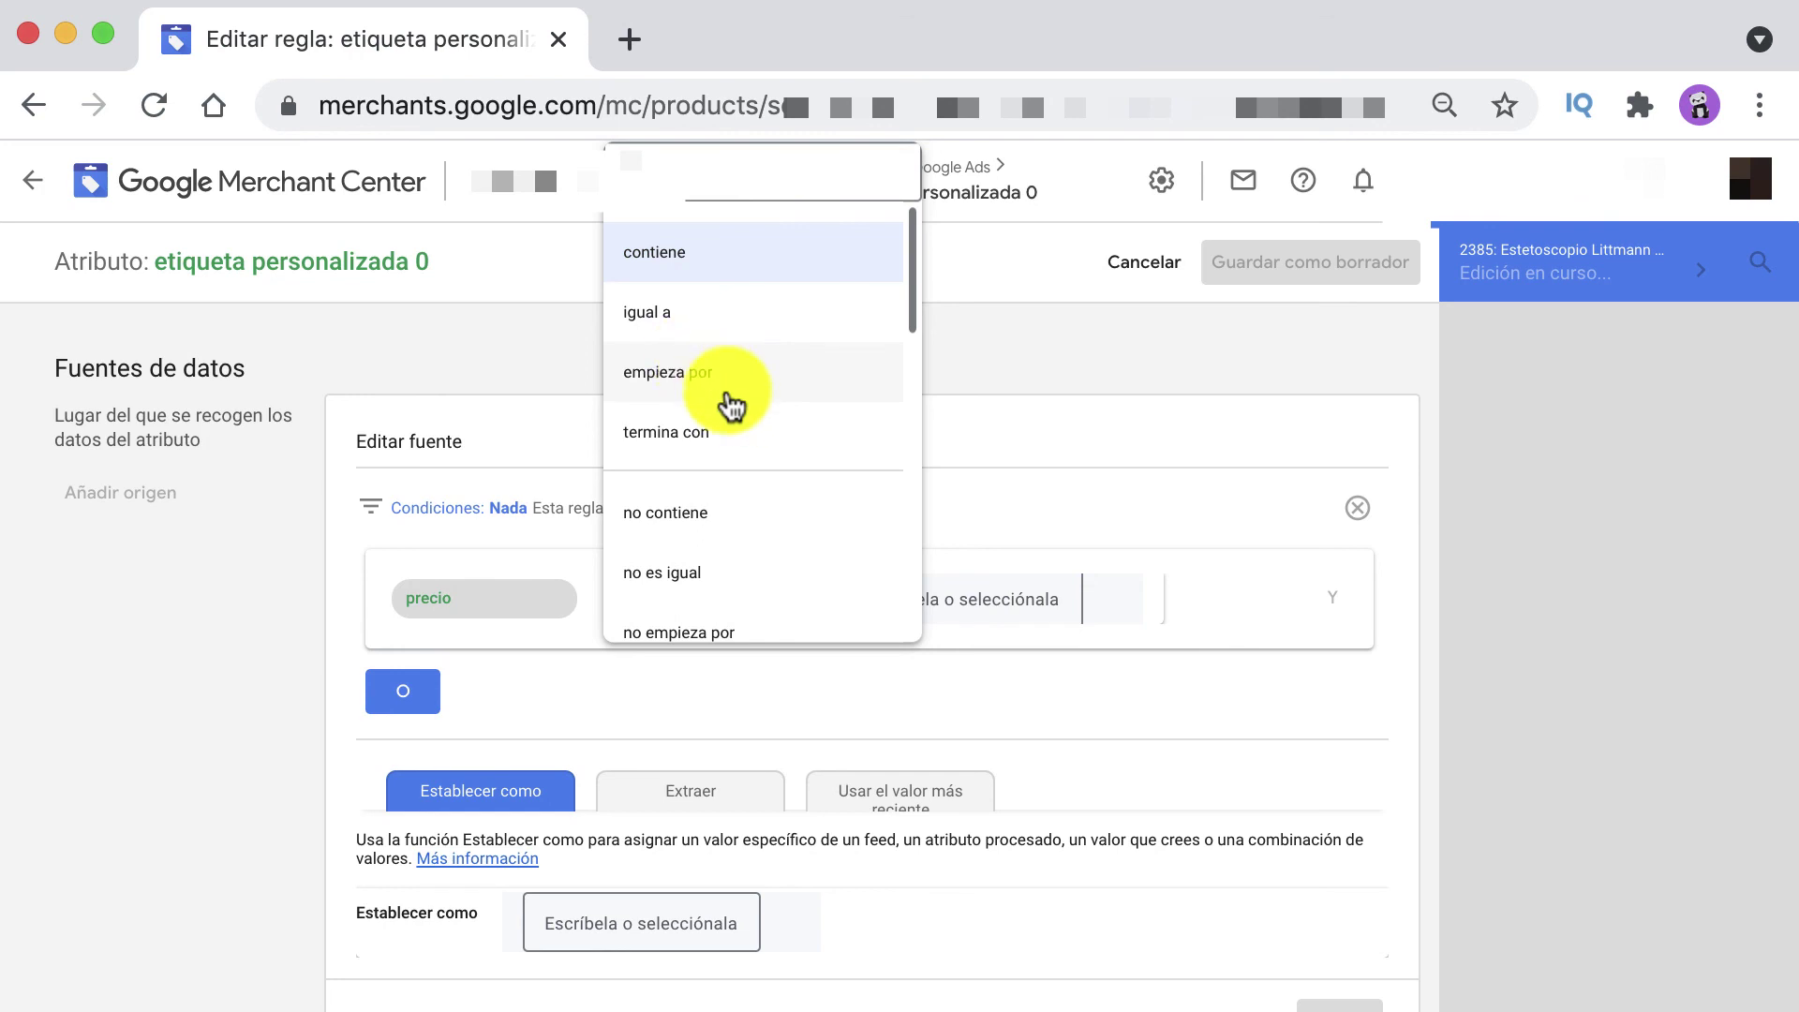
scroll(731, 405, down, 6)
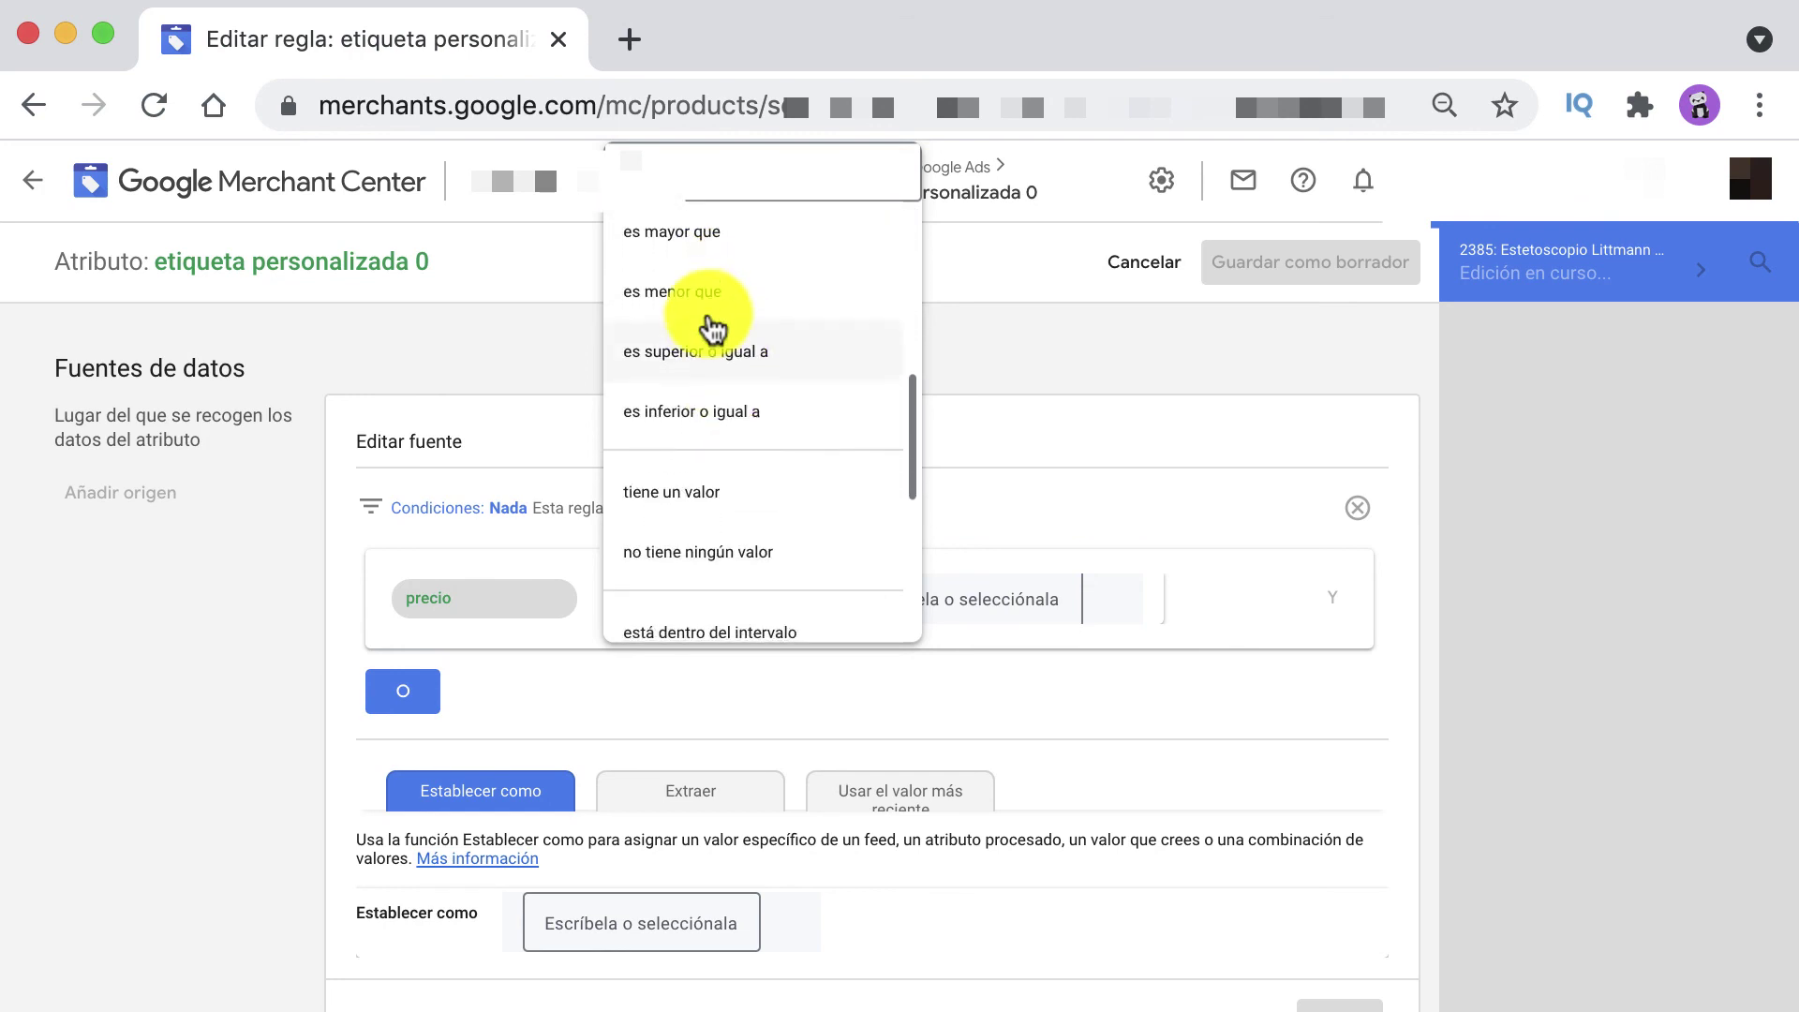
click(695, 292)
click(950, 594)
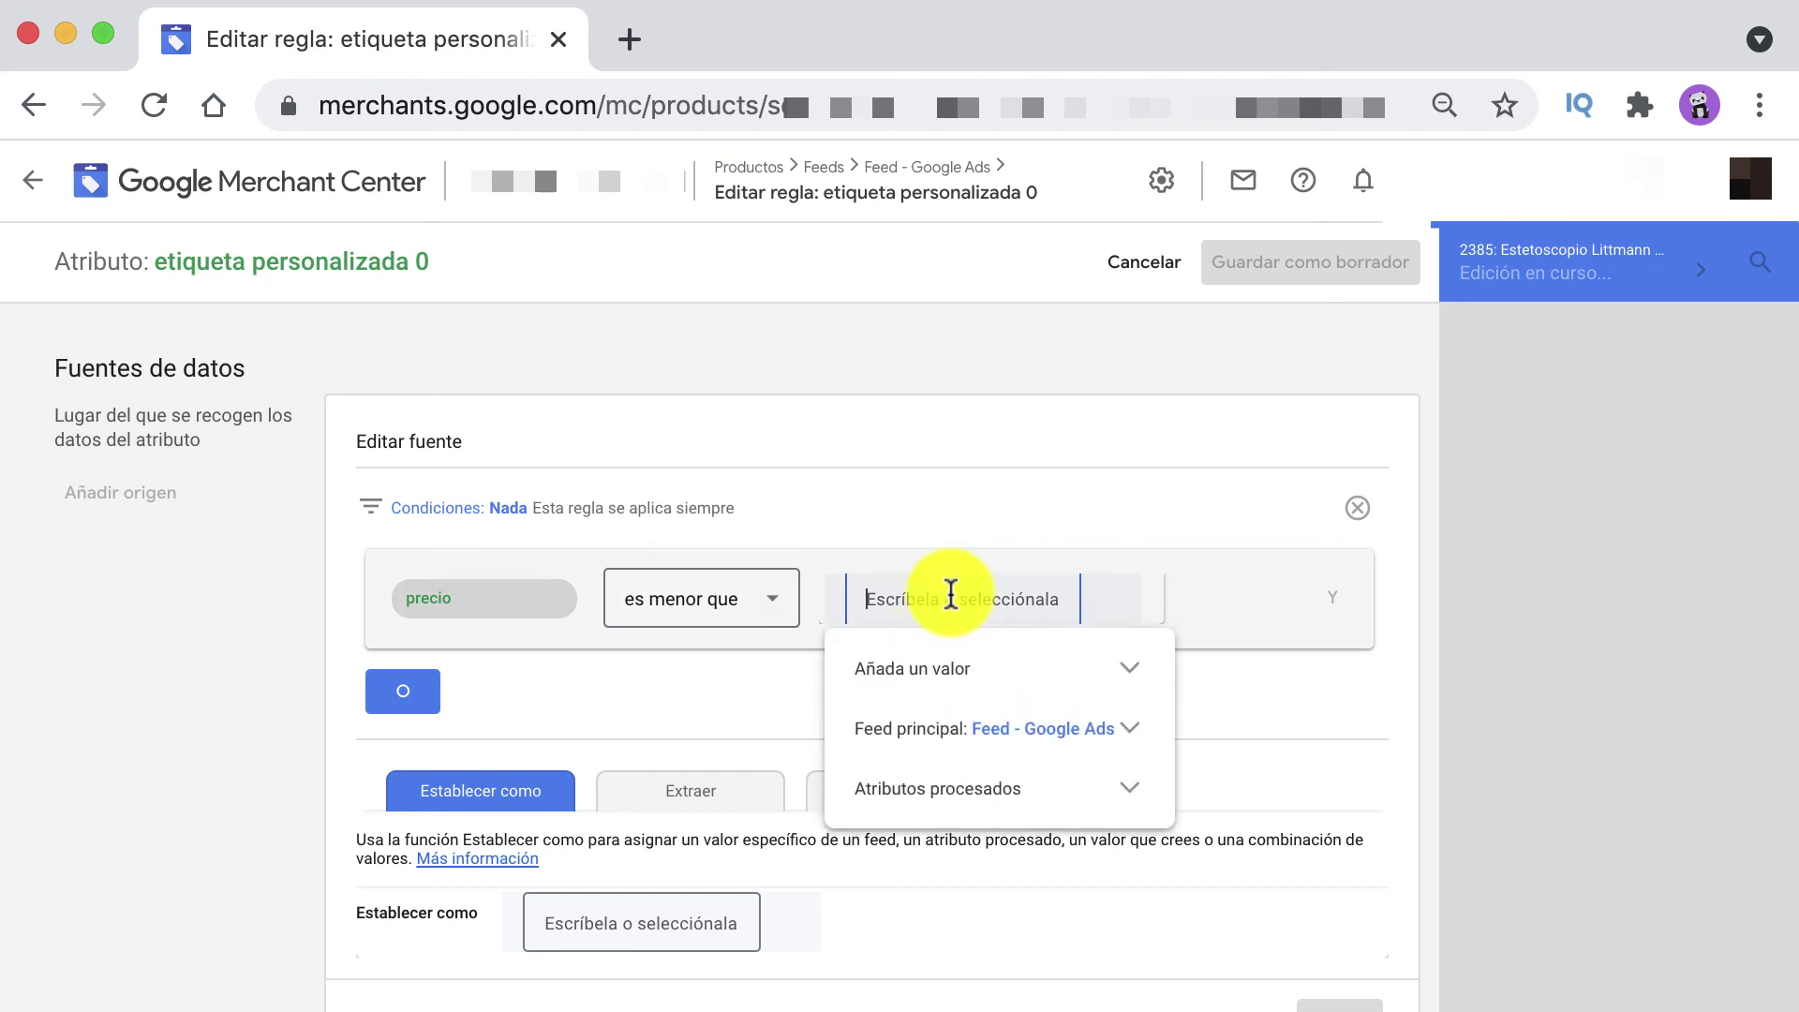
text(50)
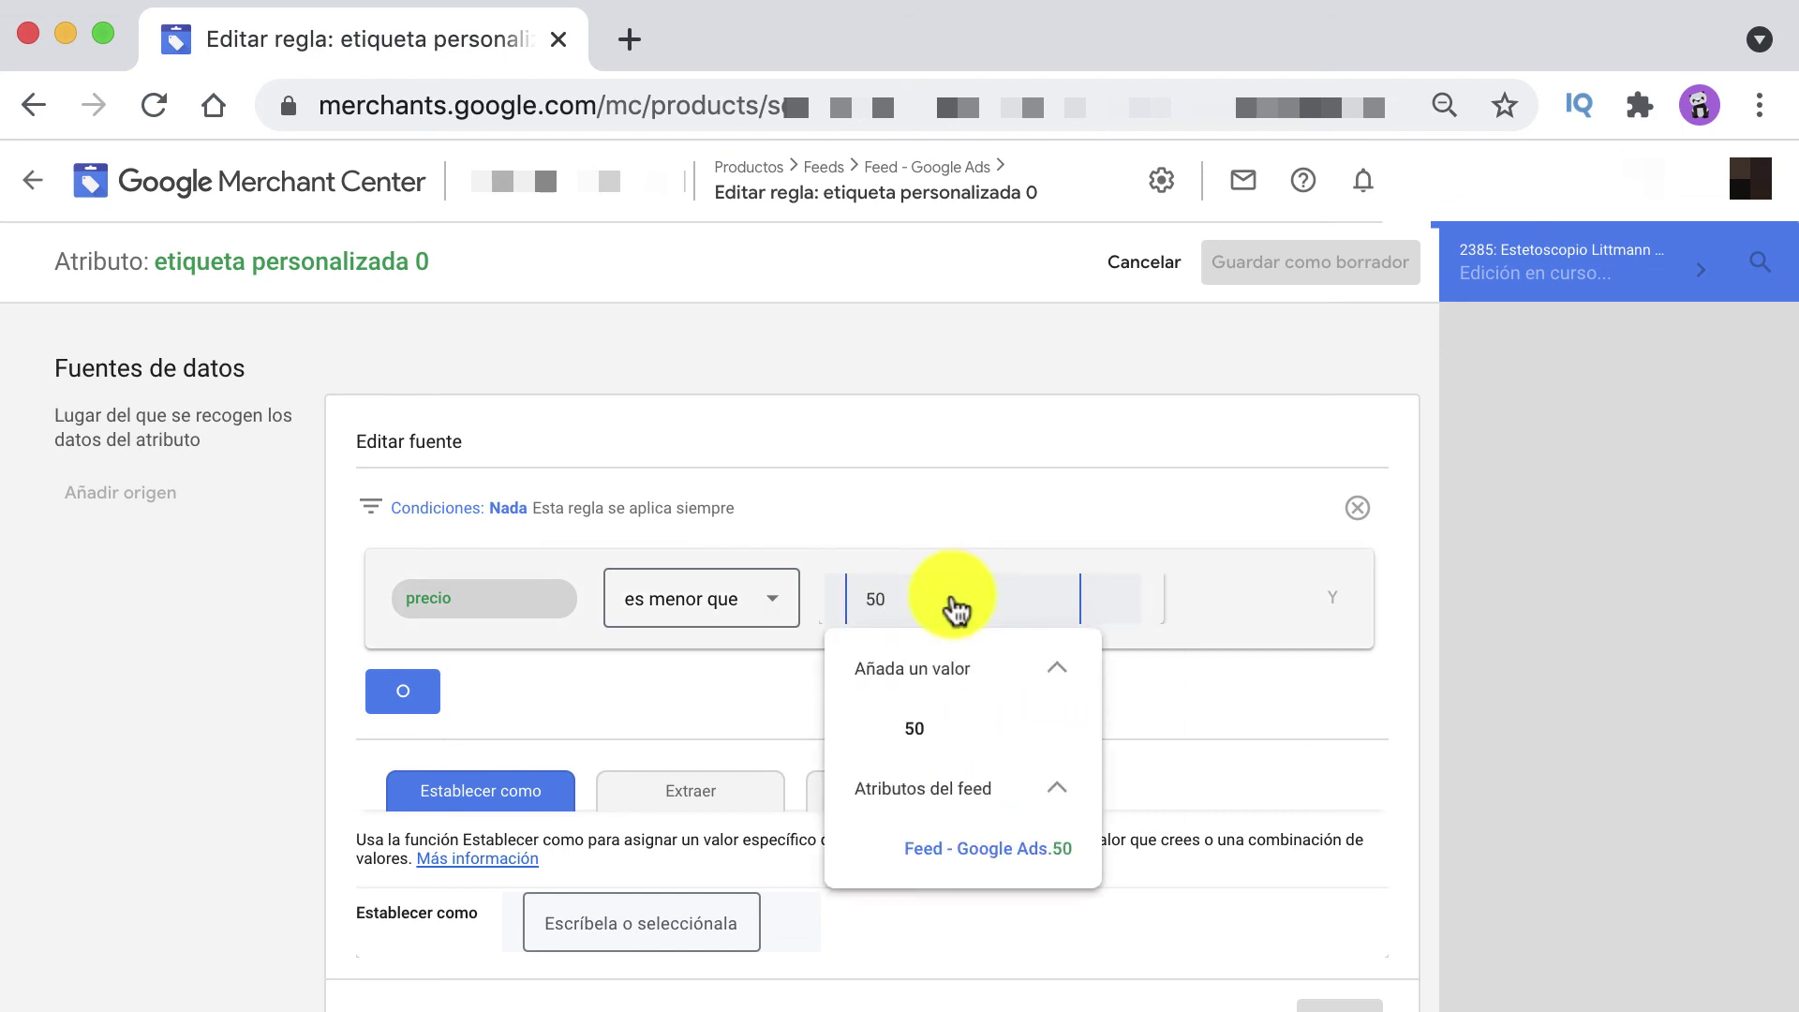
click(935, 731)
- Set the etiqueta personalizada 0 source to the value "LowPrice" and accept the source
scroll(924, 711, down, 1)
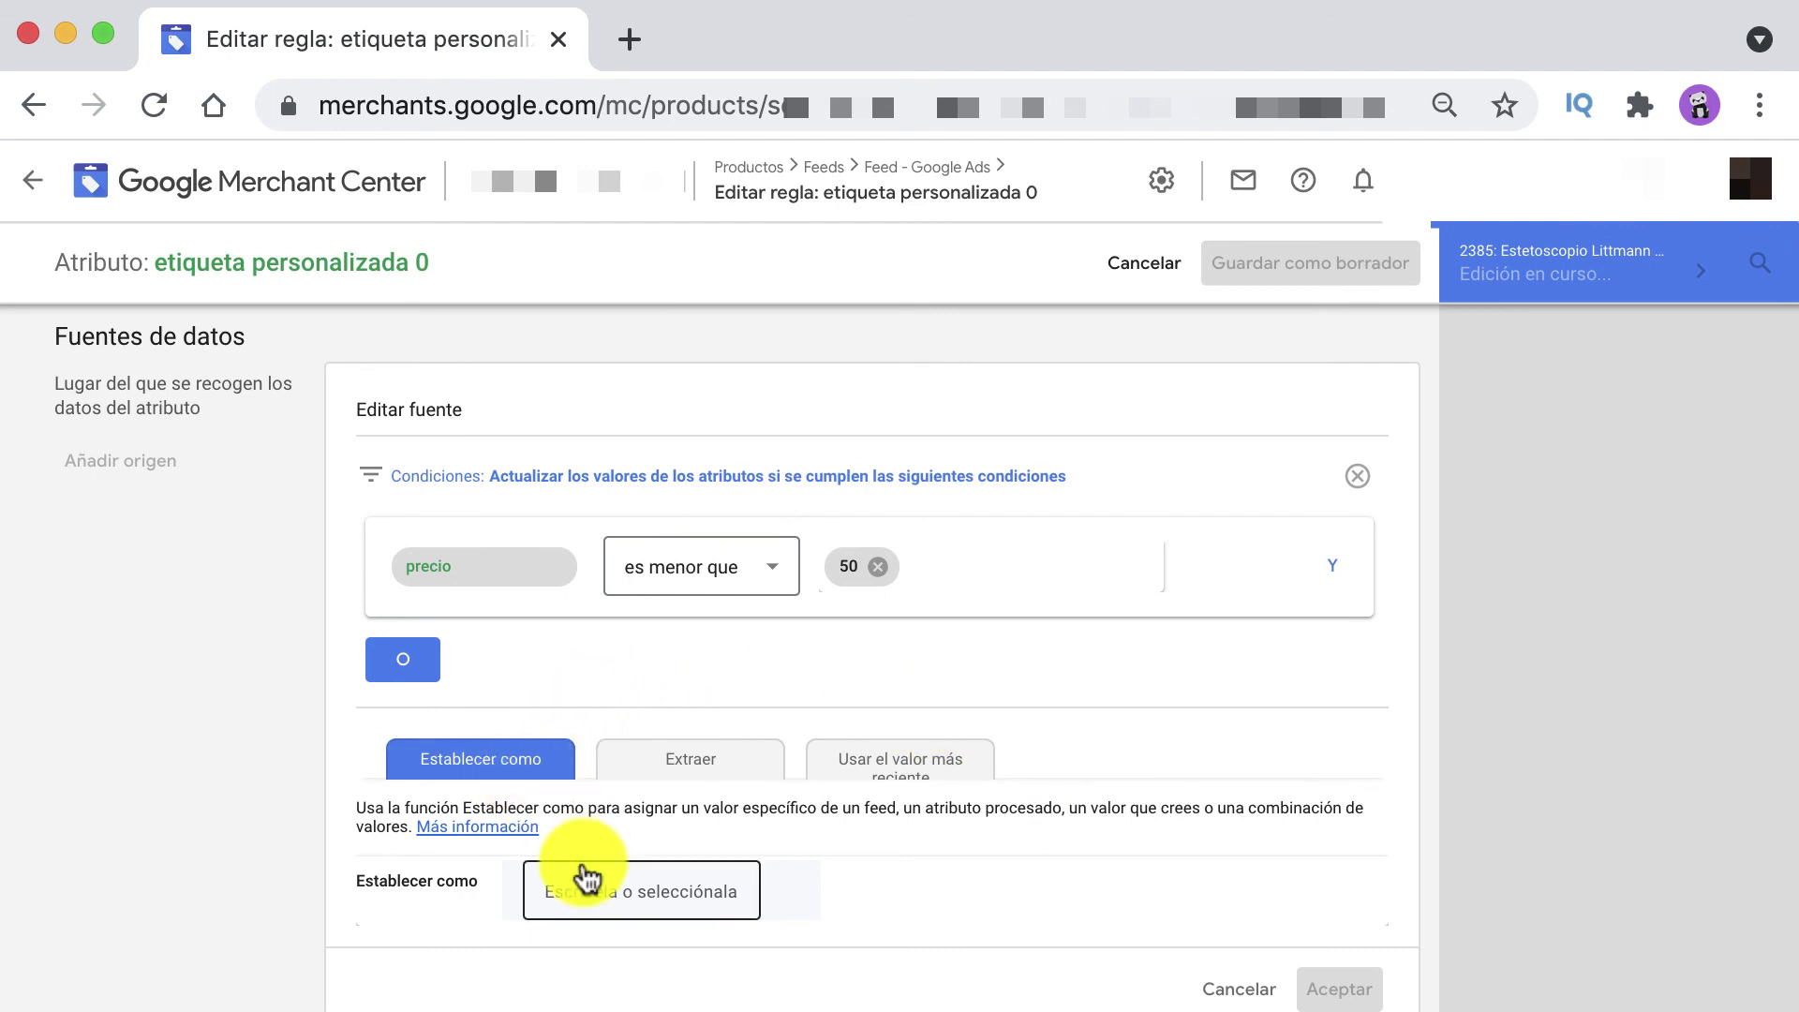
click(610, 892)
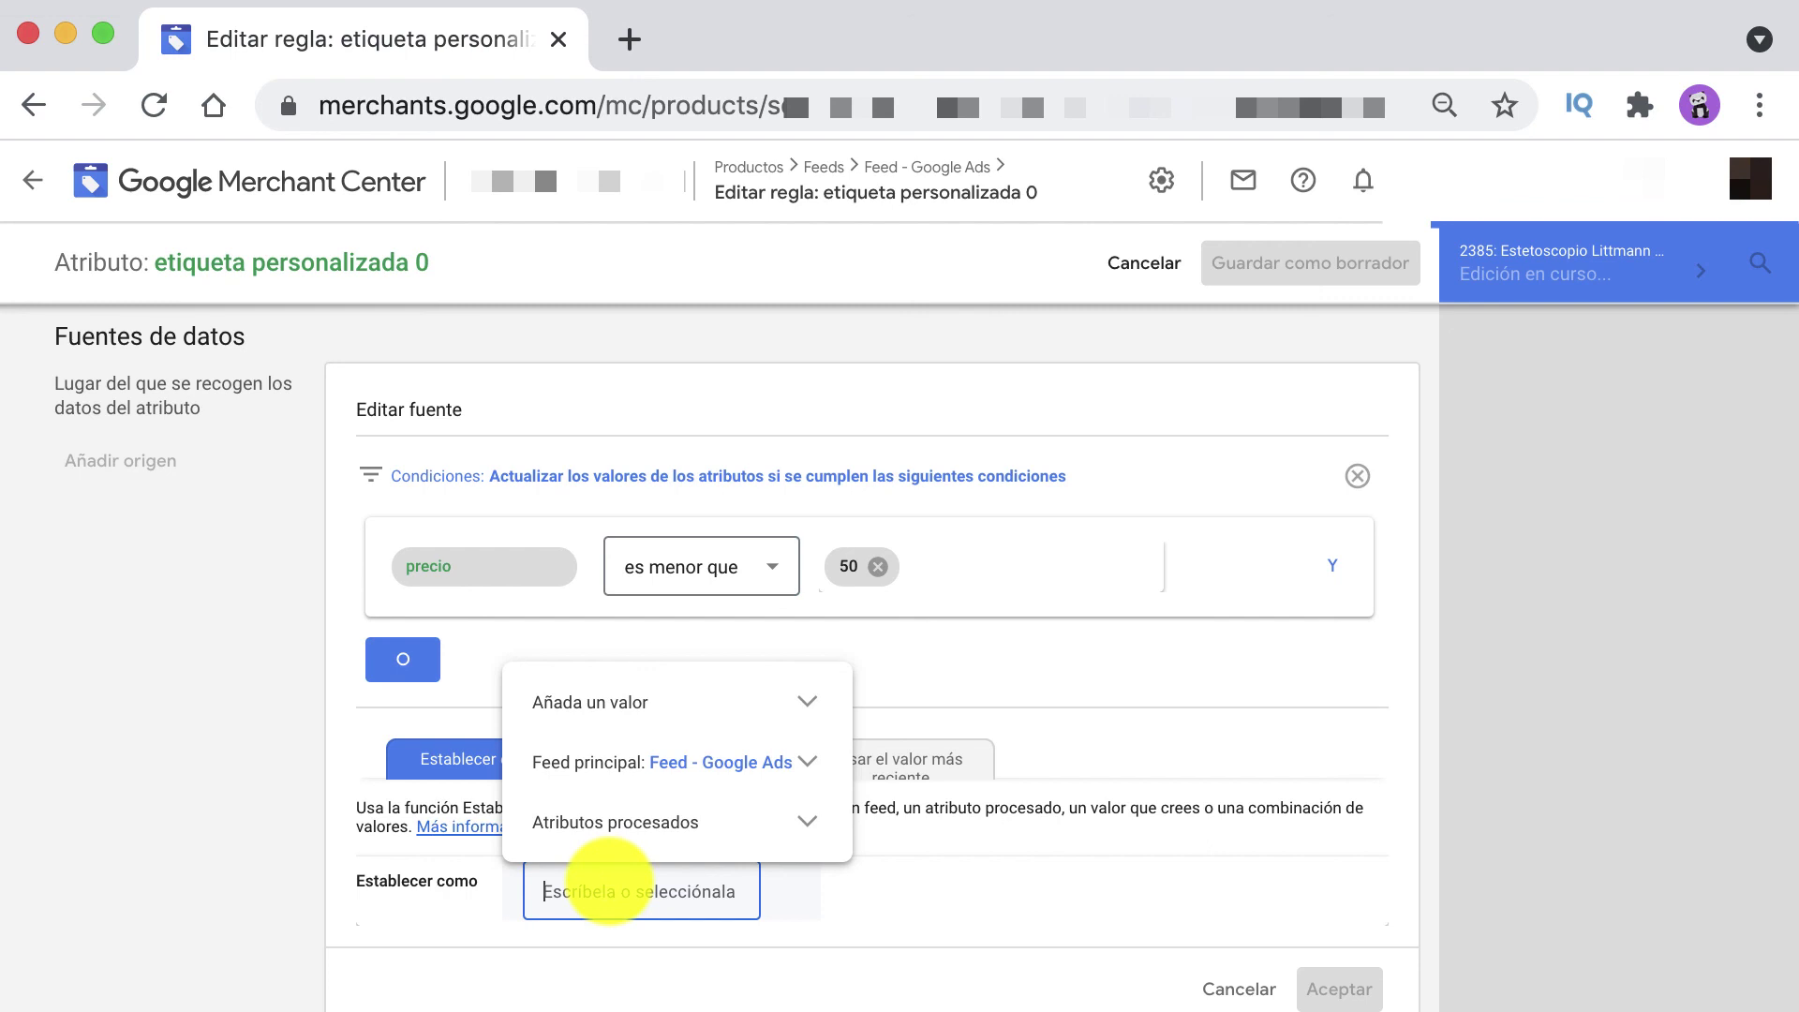
text(LowPrice)
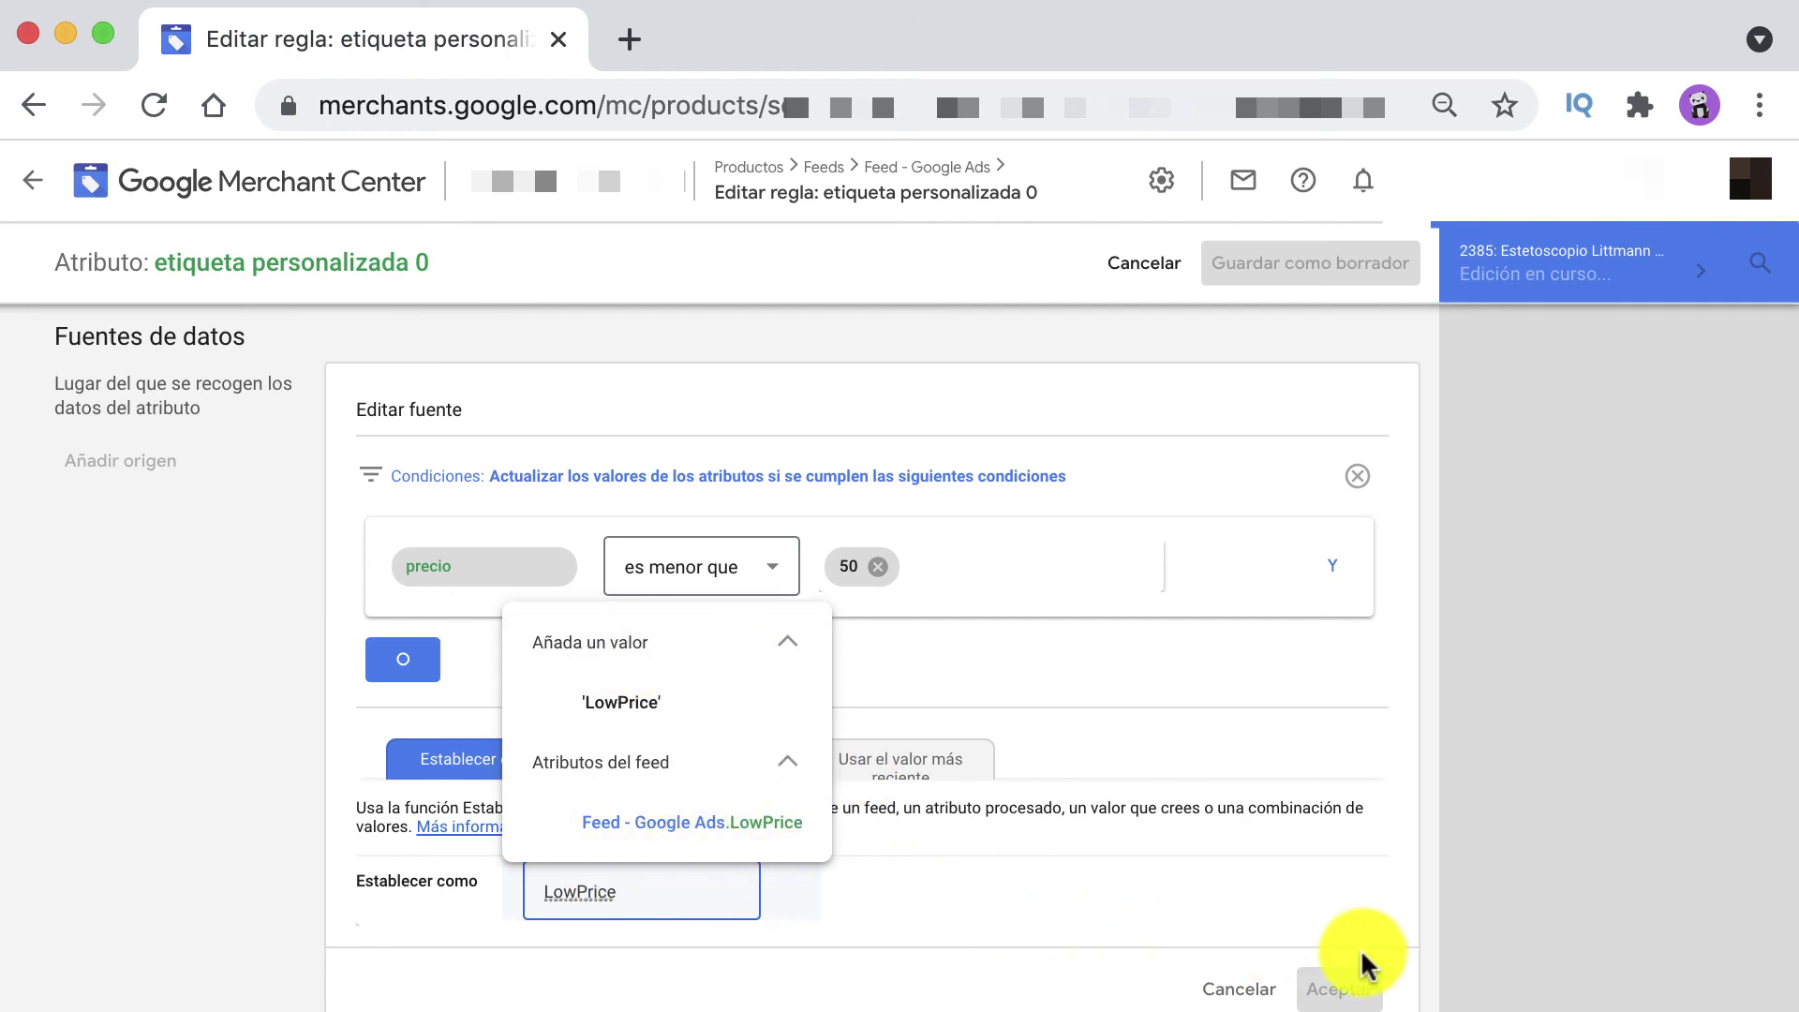
scroll(1361, 949, down, 1)
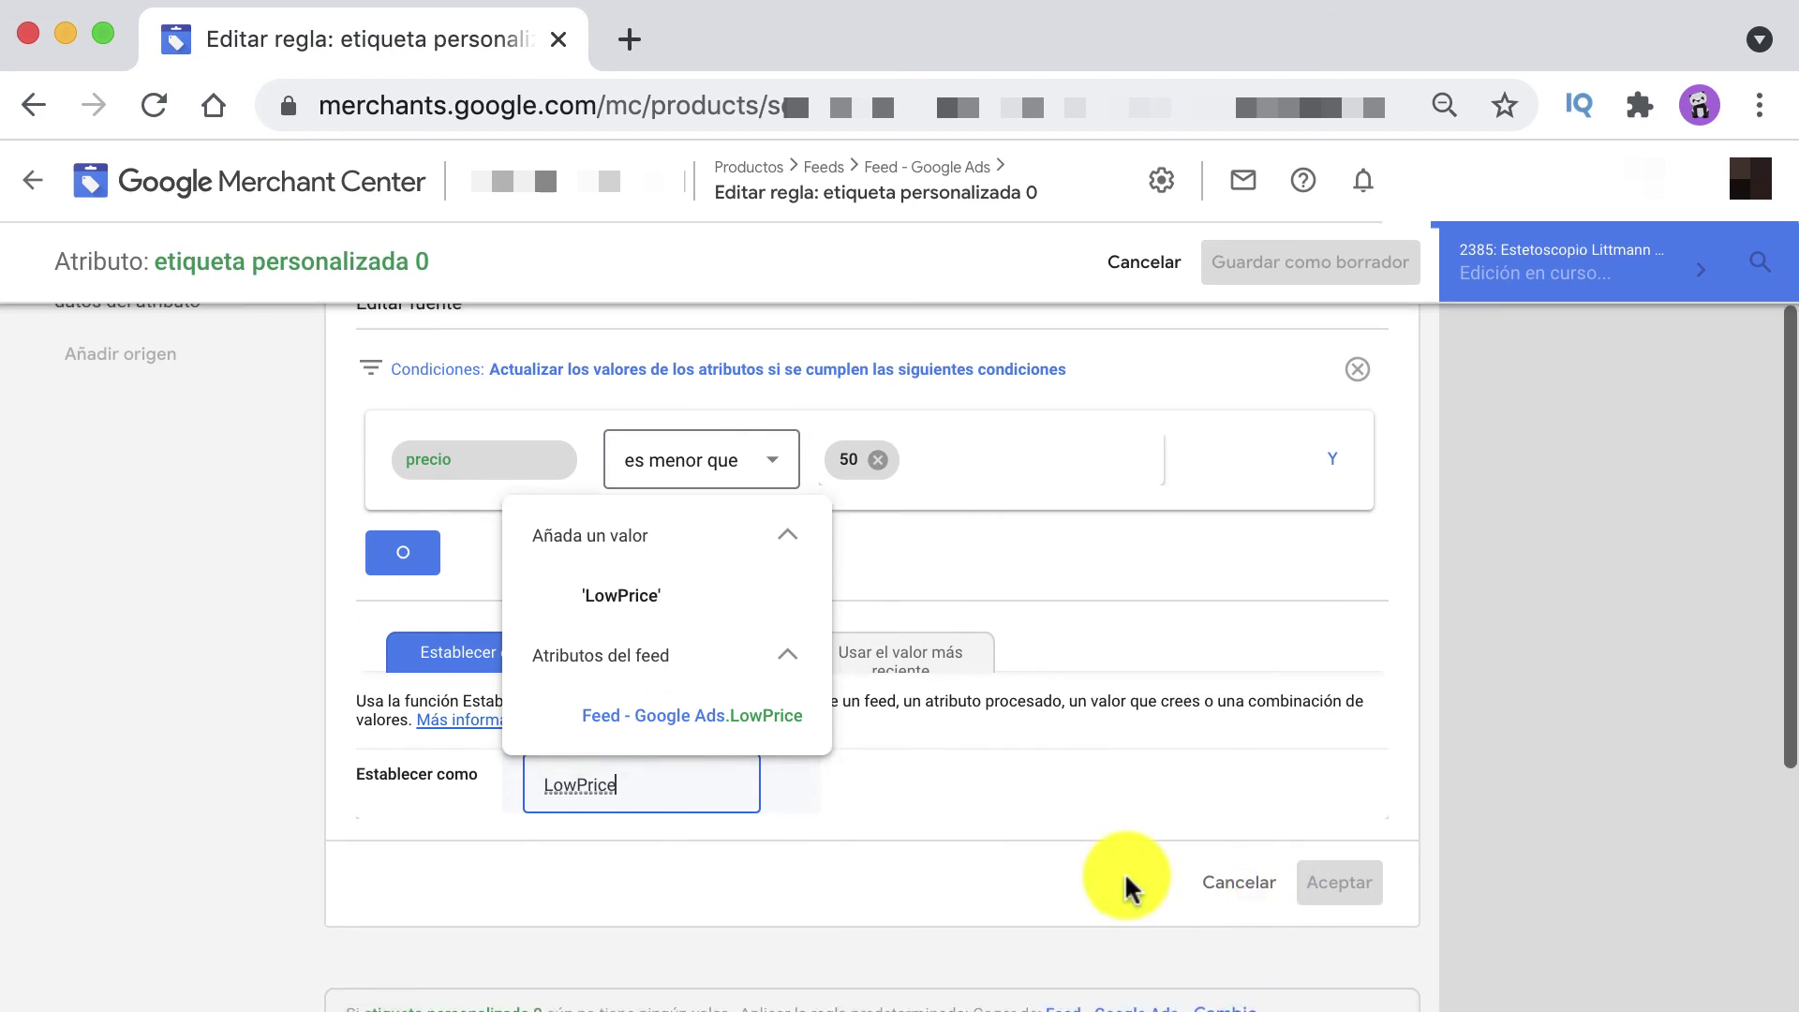
click(689, 594)
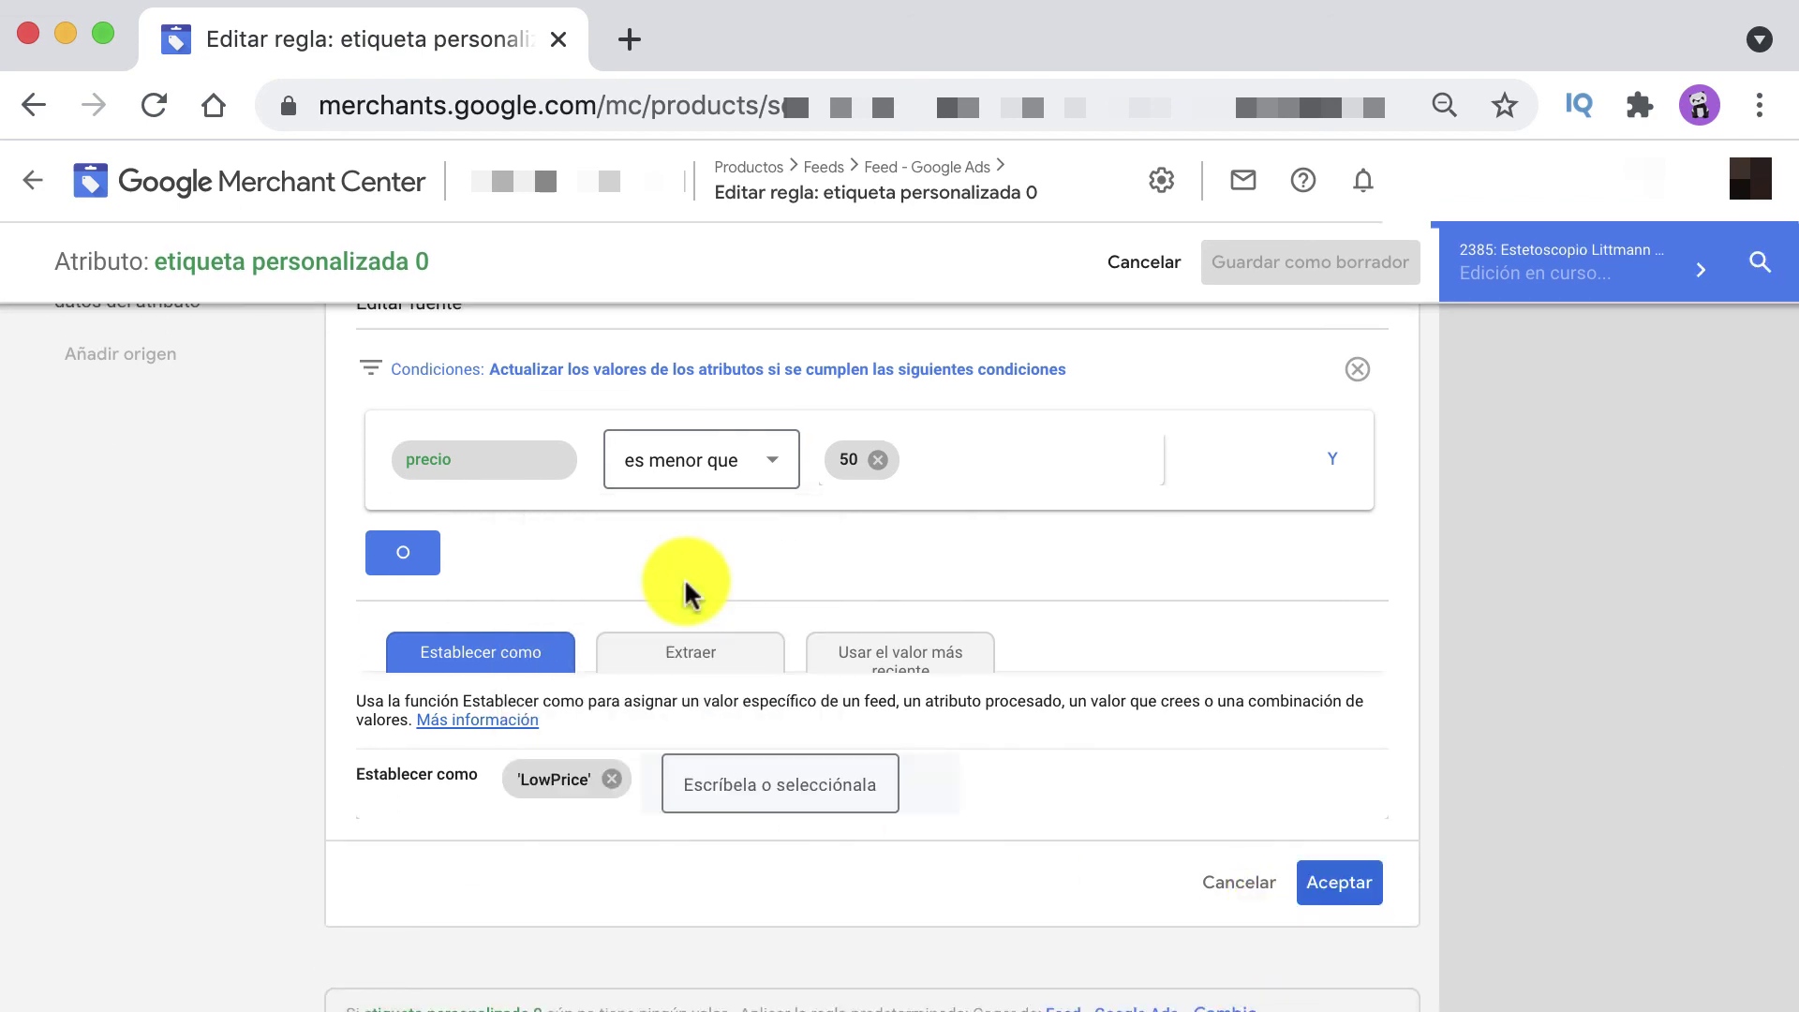
click(1350, 886)
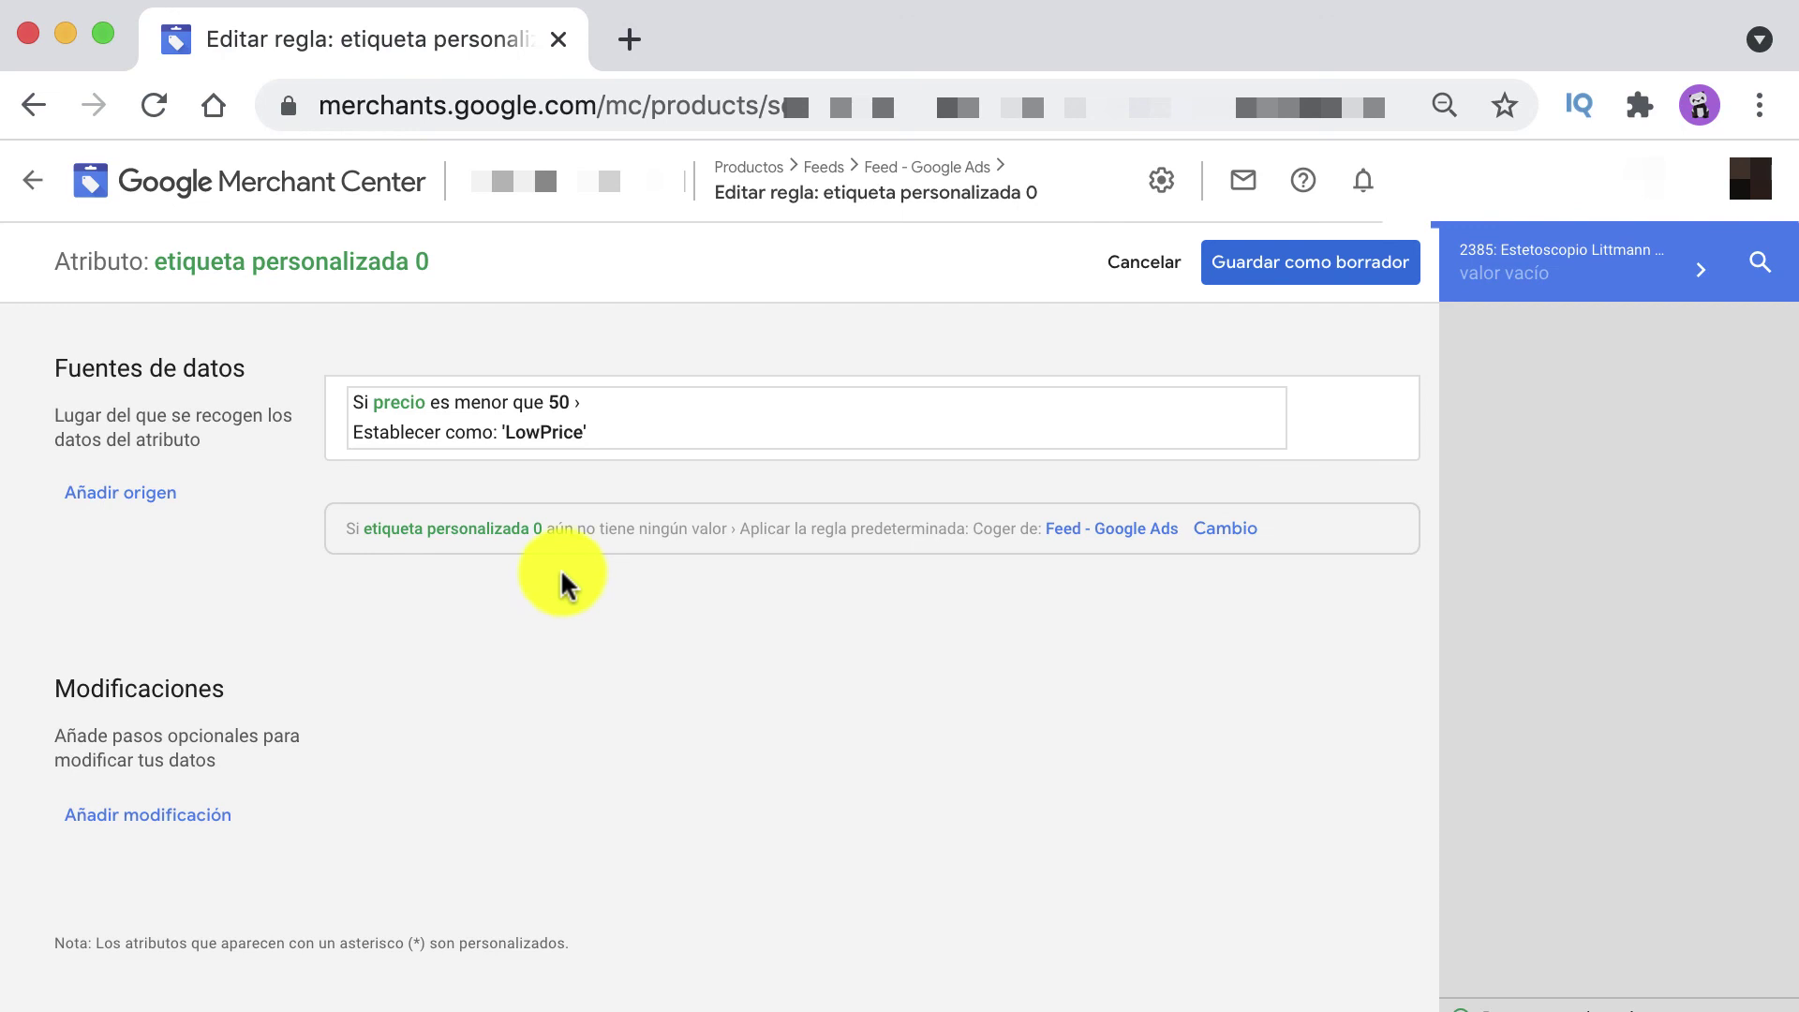
mouse_move(486, 457)
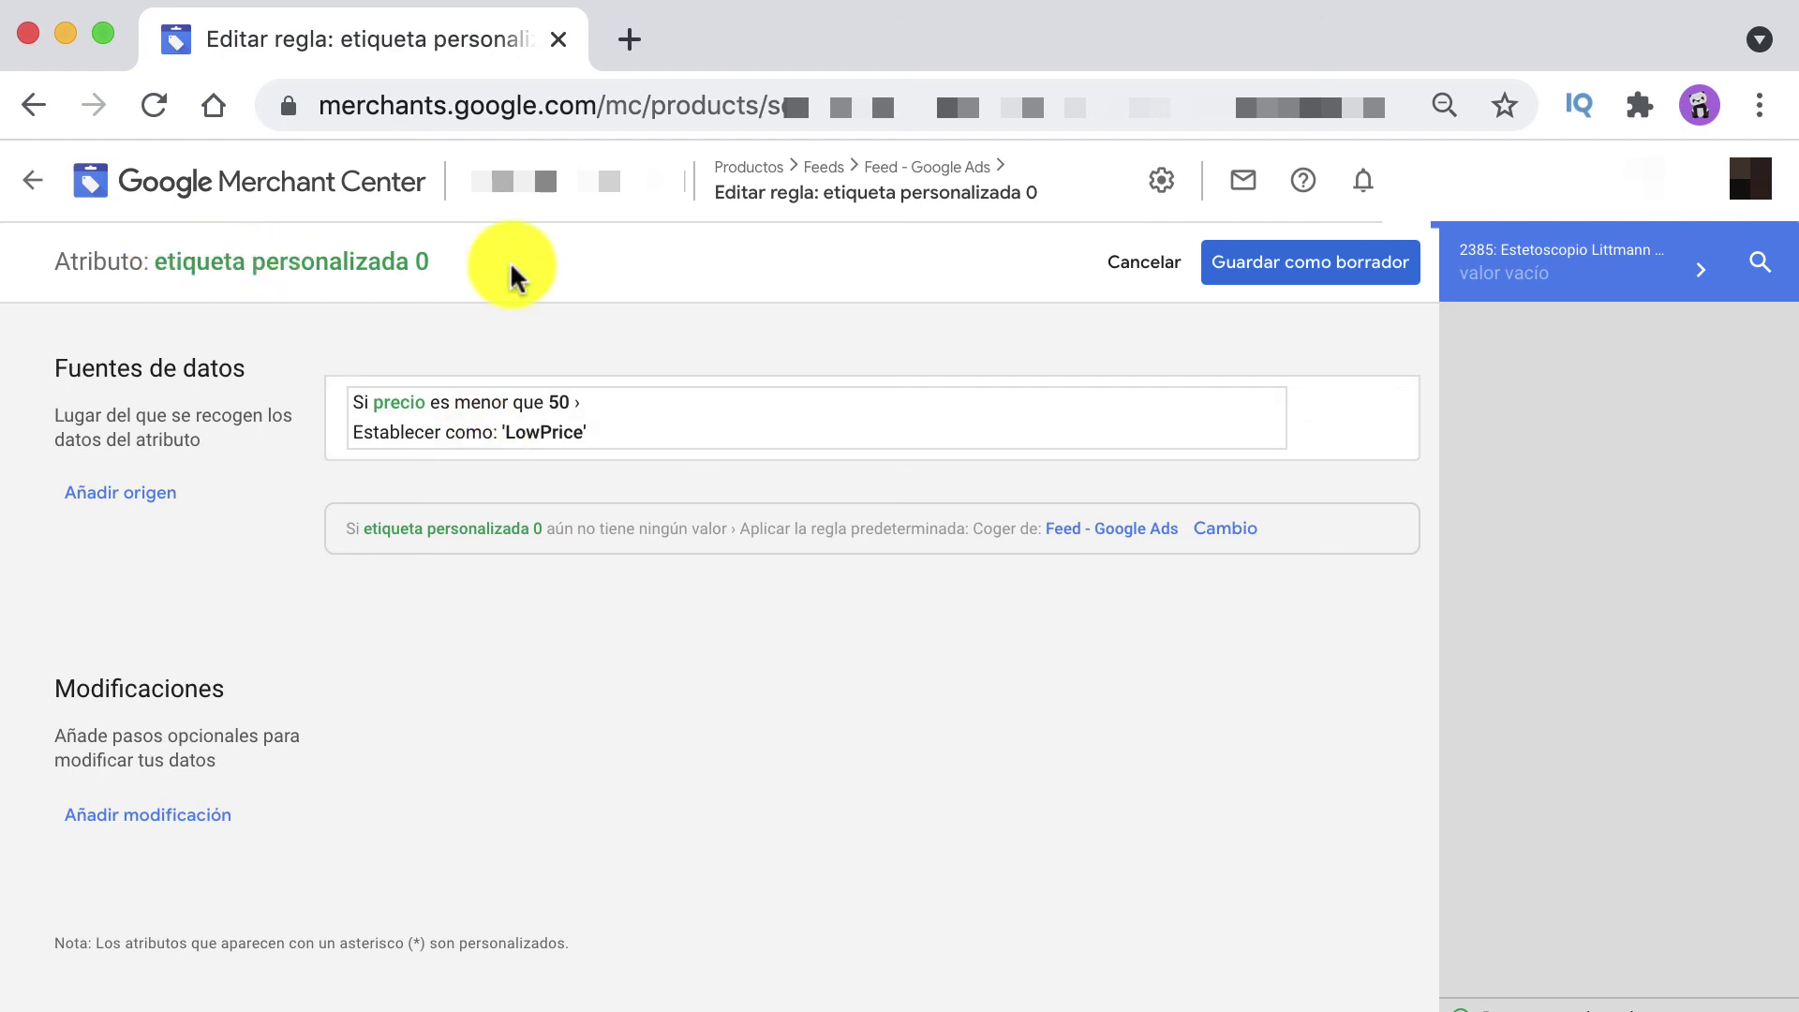
mouse_move(743, 442)
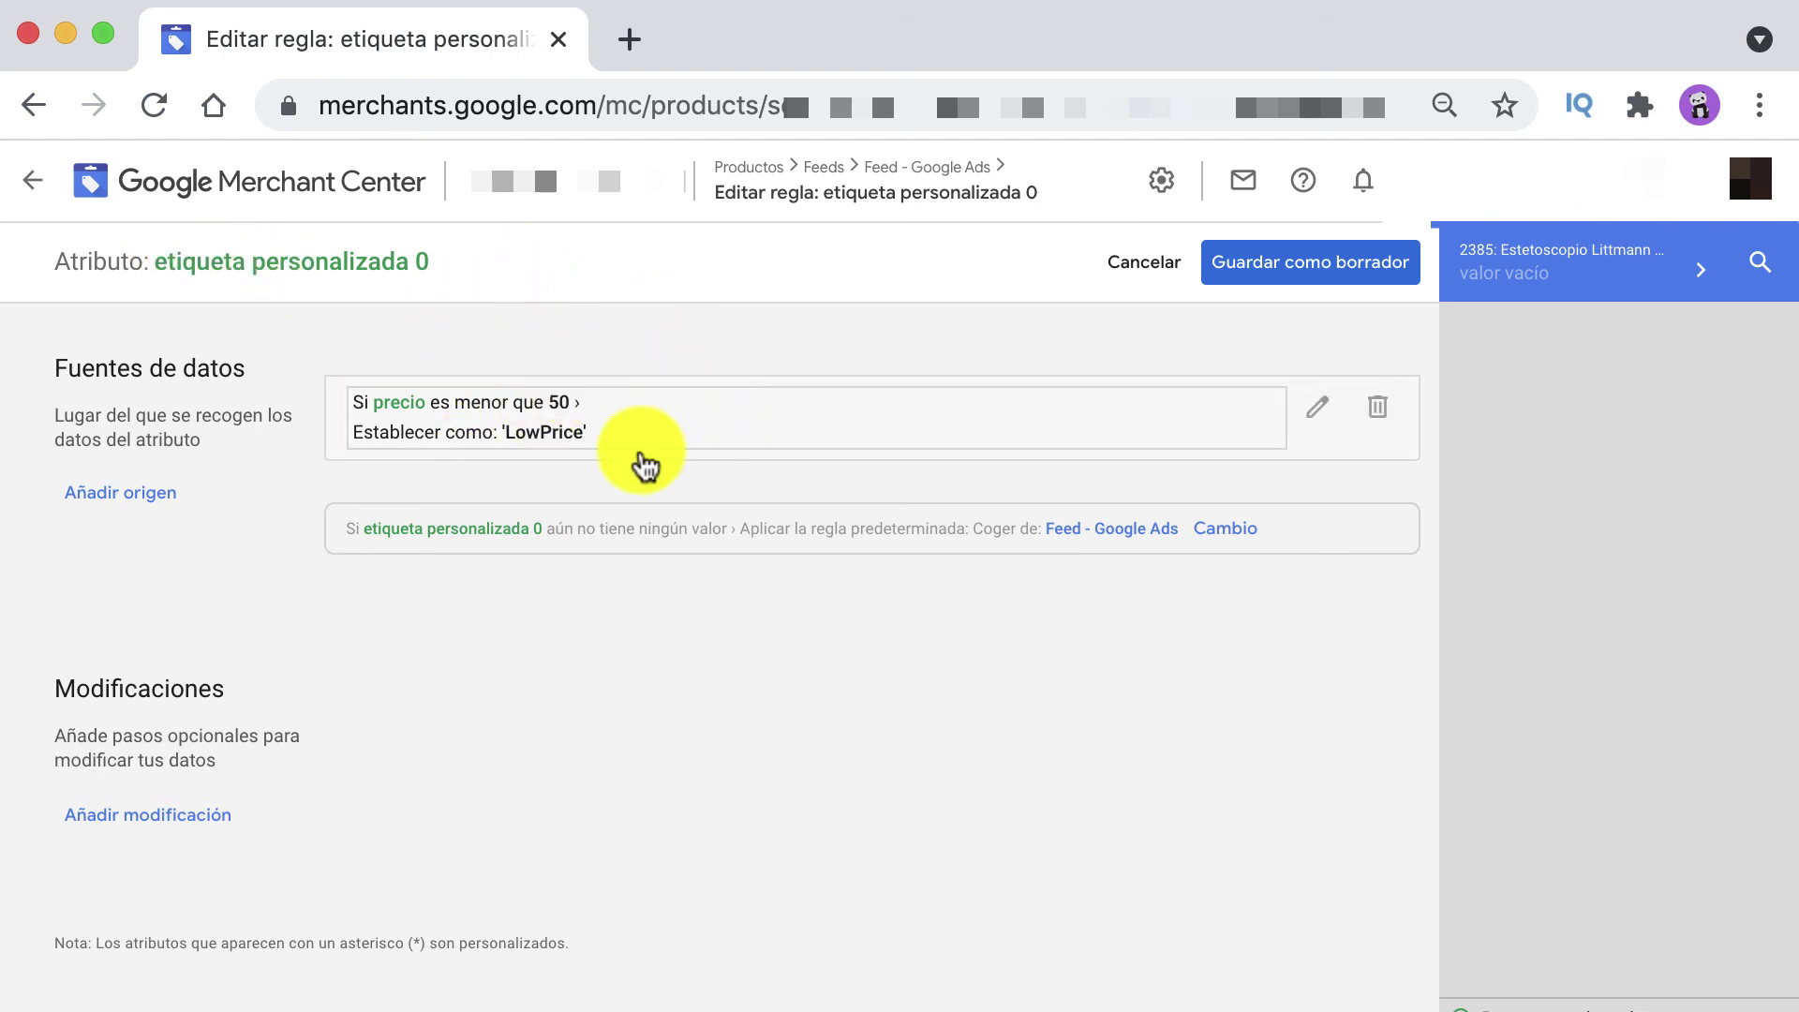